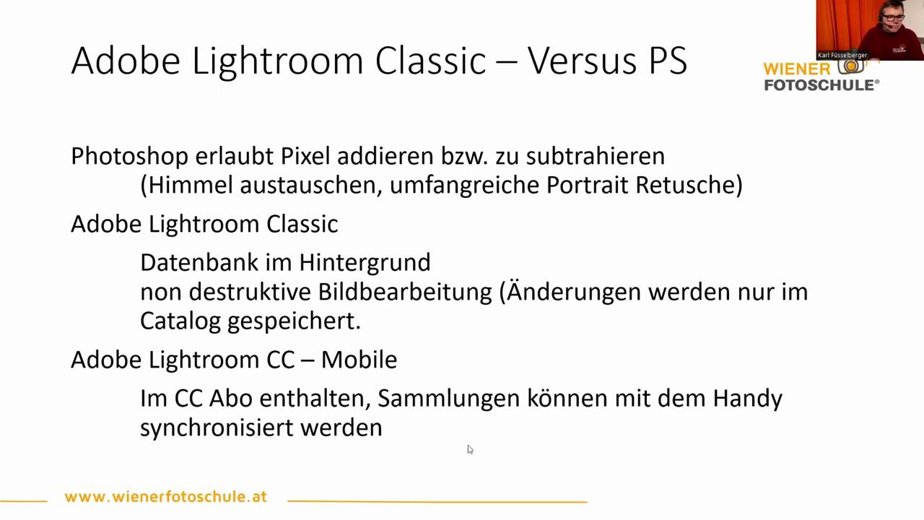
- Advance the slideshow two slides, past Integration LR - Photoshop to Lightroom Catalog Datei LRCAT
click(547, 445)
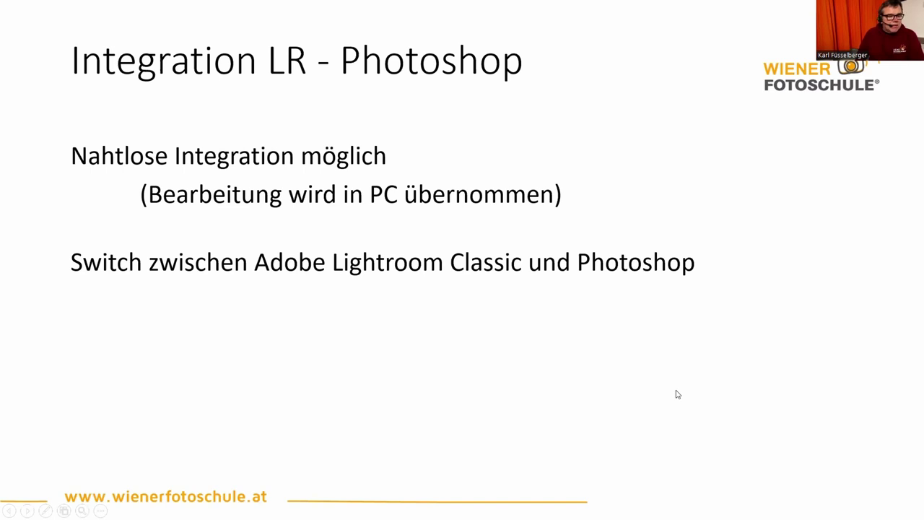
key(Right)
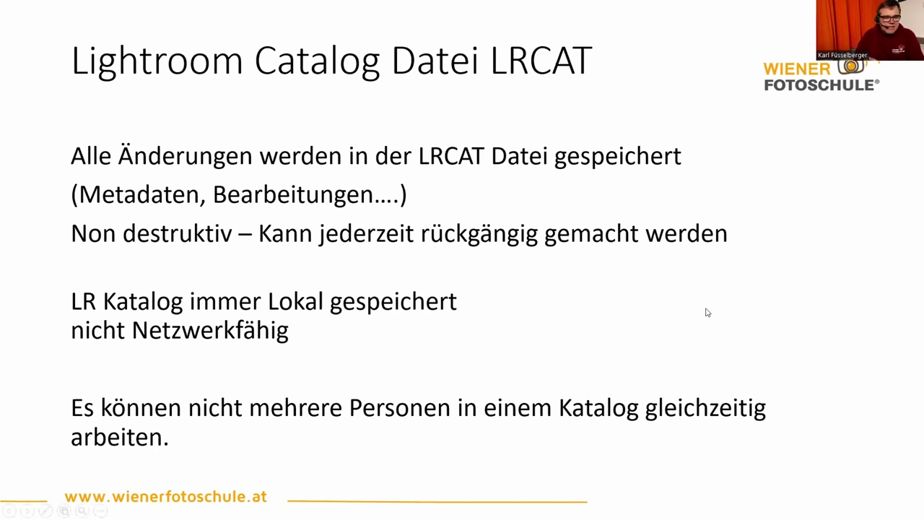
- Advance the slideshow to the Arbeitsweise slide about Lightroom as a referential archive
key(Right)
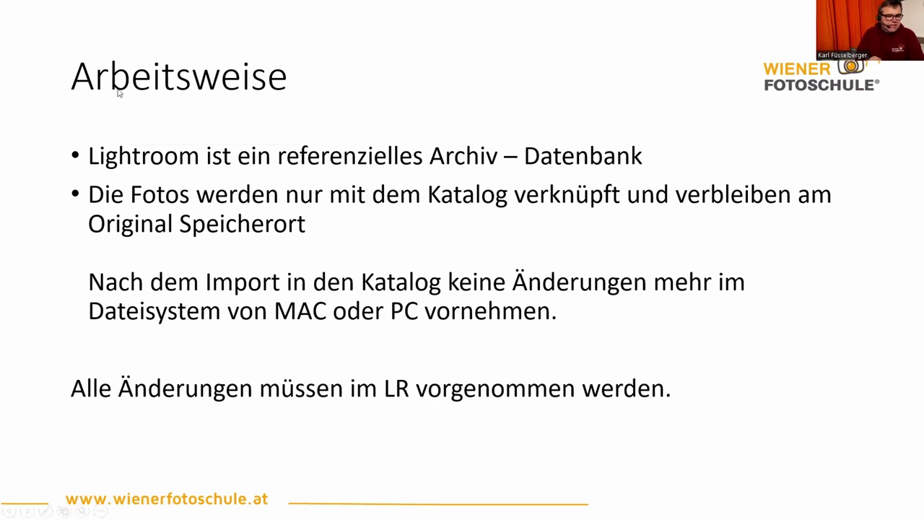
- Advance through the Lightroom Classic slide to the 'Workflow – nonn destruktiv' slide
click(731, 342)
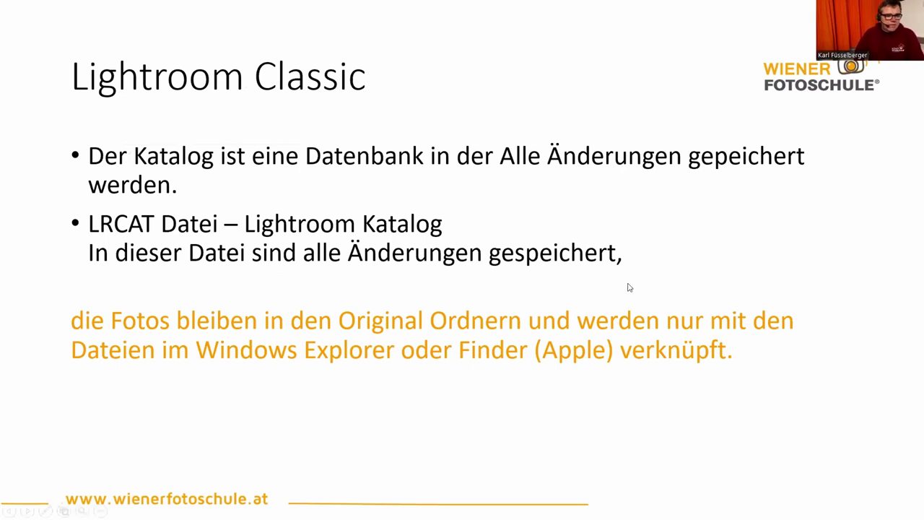
click(708, 262)
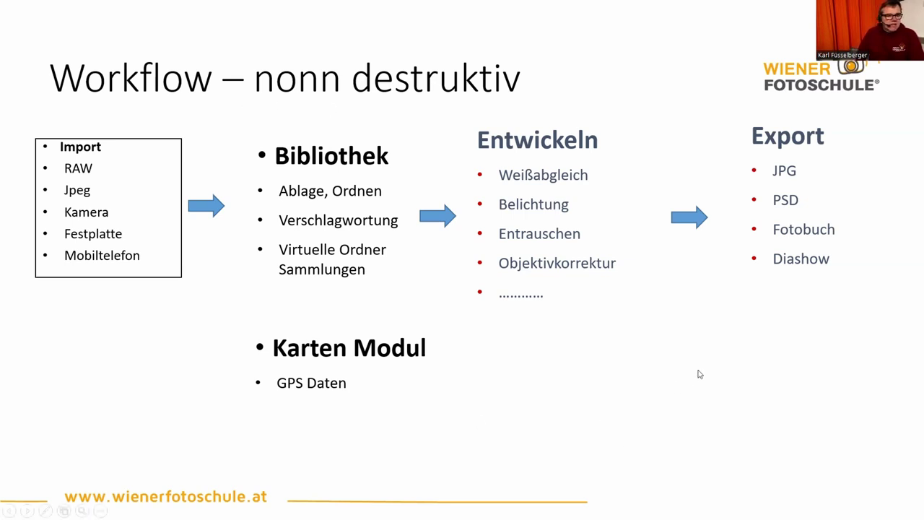
- Advance the slideshow to the Funktionen Lightroom slide listing Bibliothek and Entwickeln
key(Right)
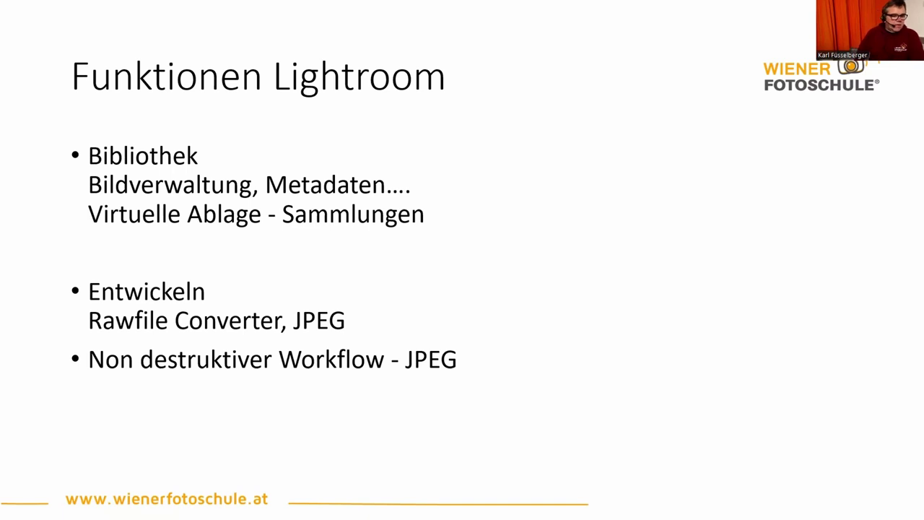
- Advance the slideshow to the Katalog Strategie slide about catalog backups
key(Right)
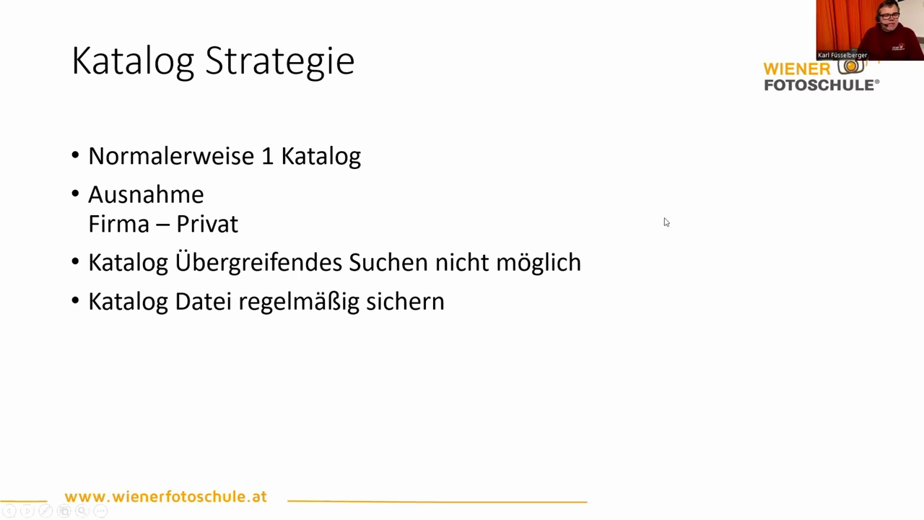
- Advance the slideshow to the Bildformate slide listing JPEG, RAW, PSD, TIFF and HEIF
key(Right)
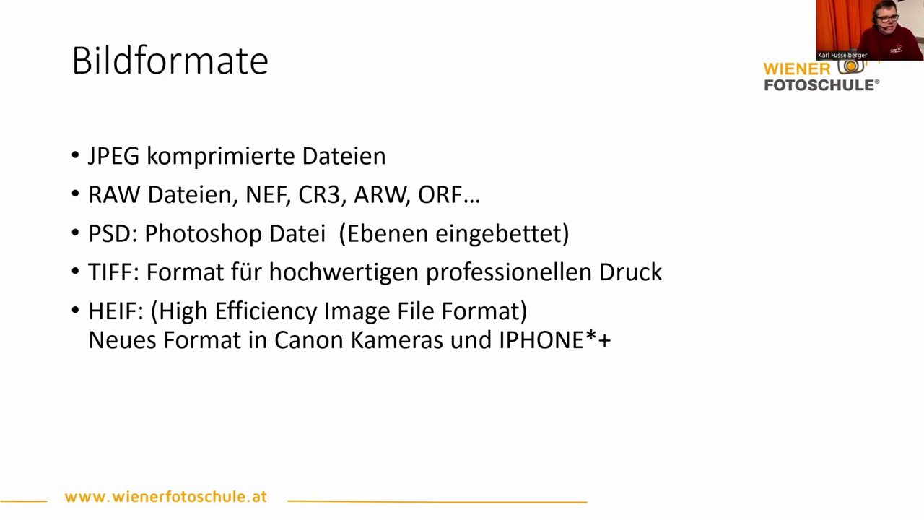
- Show the CG-Shop slide, then switch from PowerPoint to the Lightroom Library
key(Right)
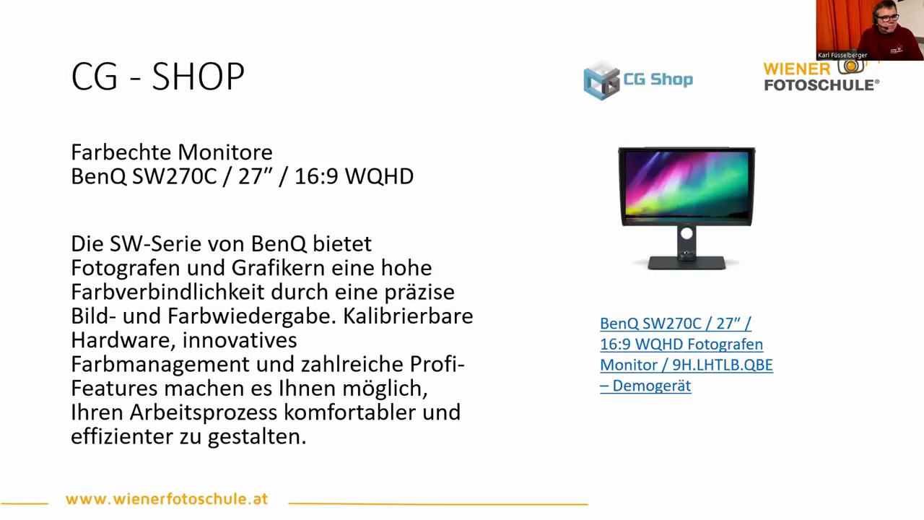
key(alt+Tab)
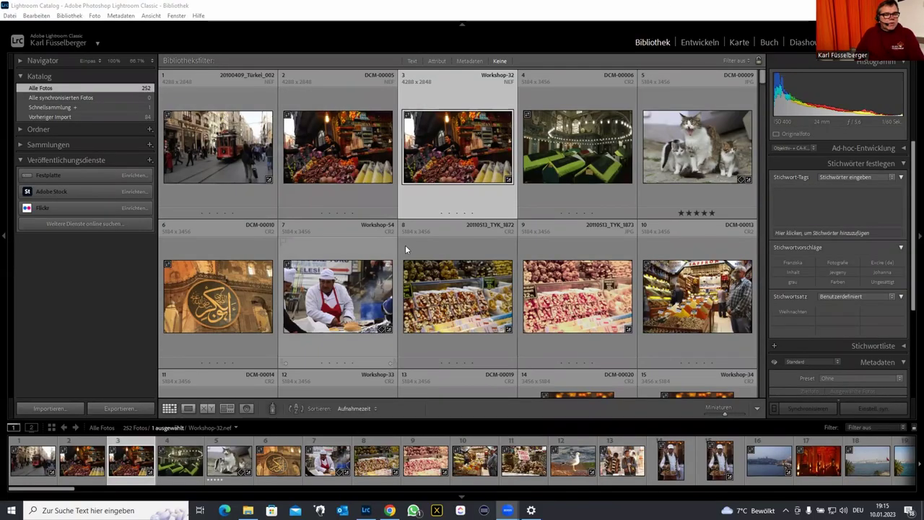
mouse_move(457, 147)
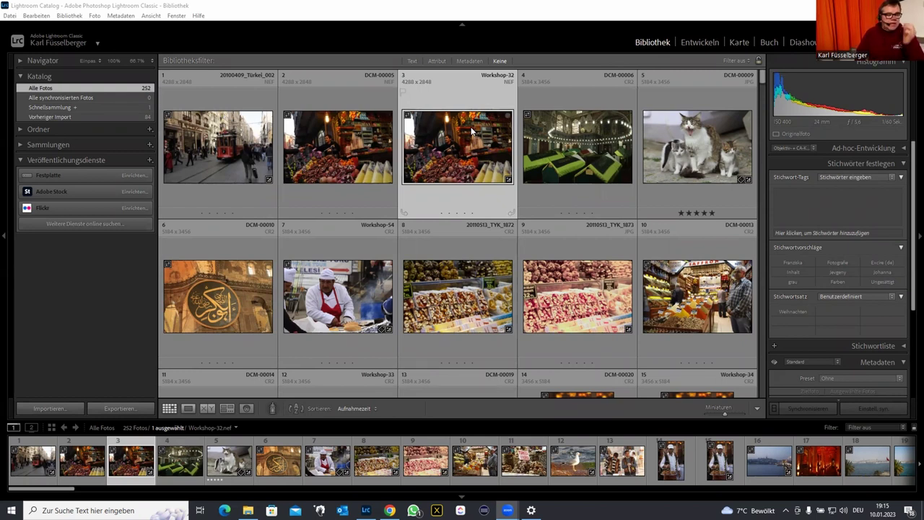
- Reveal the catalog's storage folder in File Explorer via Bearbeiten > Katalogeinstellungen
click(12, 16)
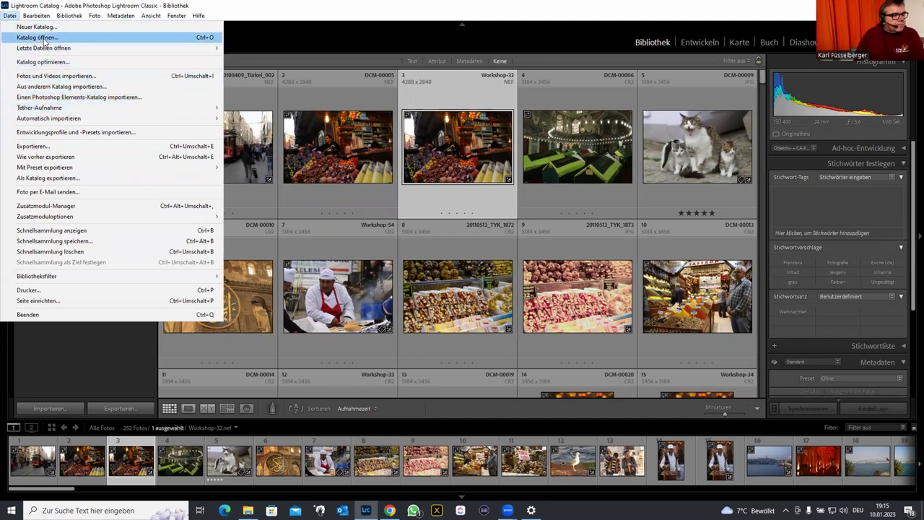
mouse_move(36, 15)
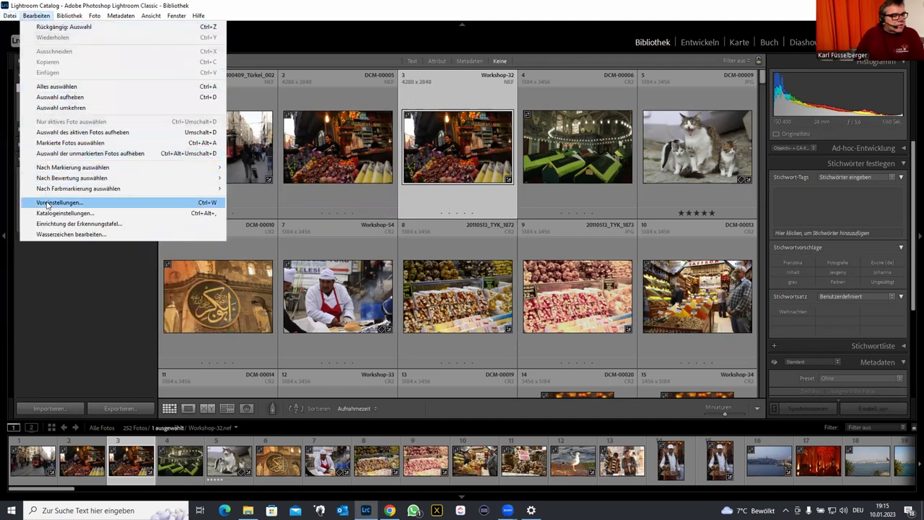
click(50, 212)
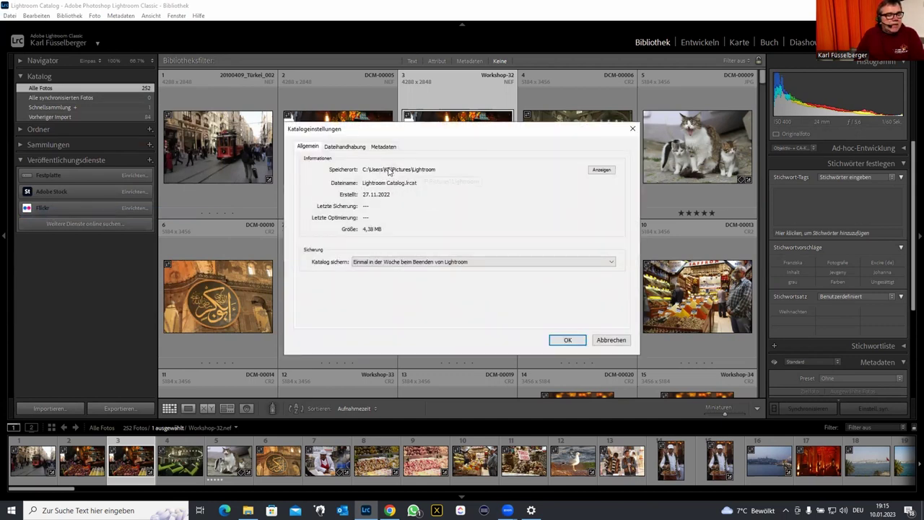
click(597, 170)
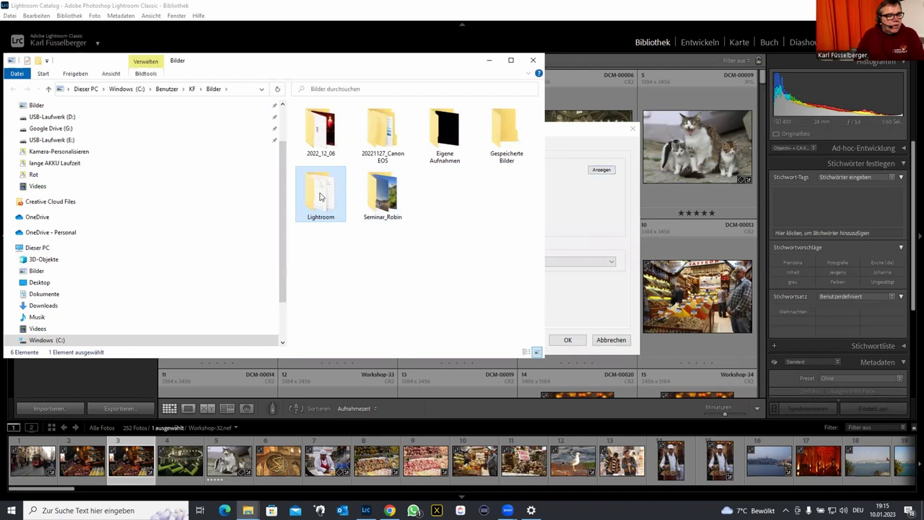
- Inspect the catalog files in the Lightroom folder, then close Explorer and Katalogeinstellungen
double_click(322, 196)
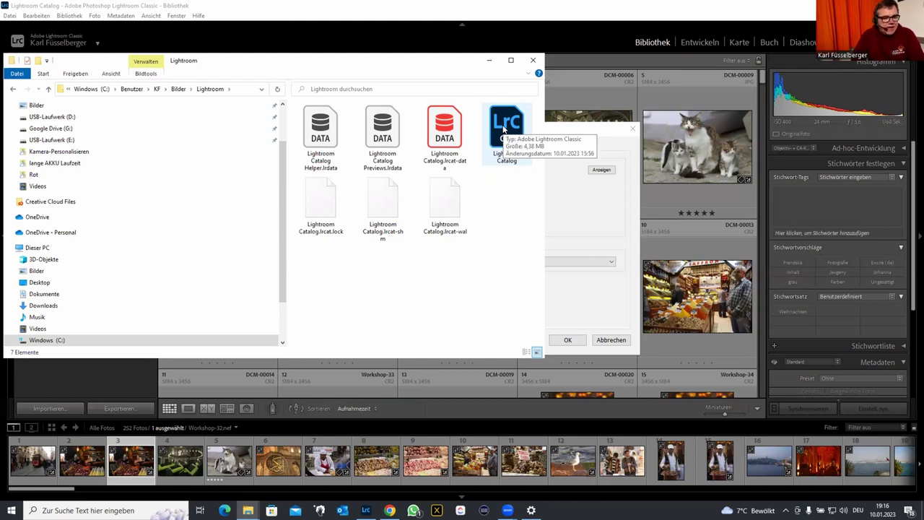
click(534, 61)
click(614, 339)
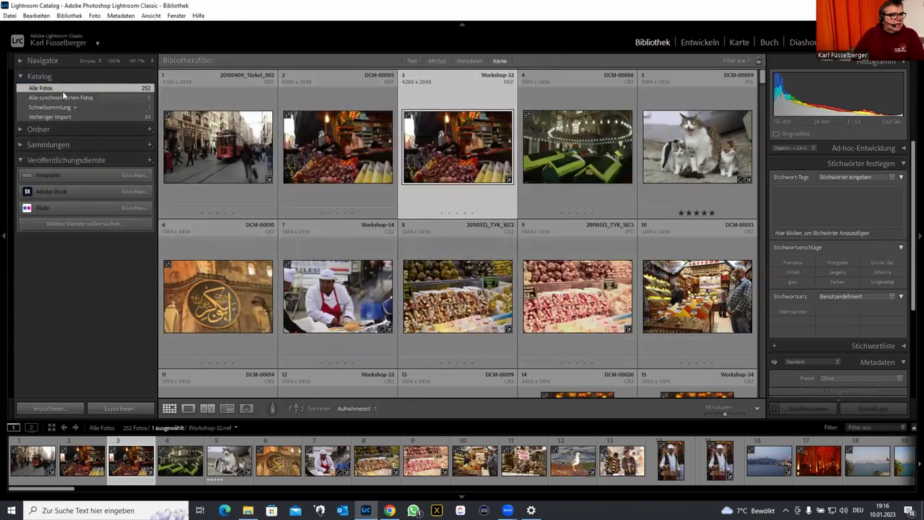
- Create a new catalog 'Fotoarchiv_Karl_LRCAT' on the Desktop
click(10, 15)
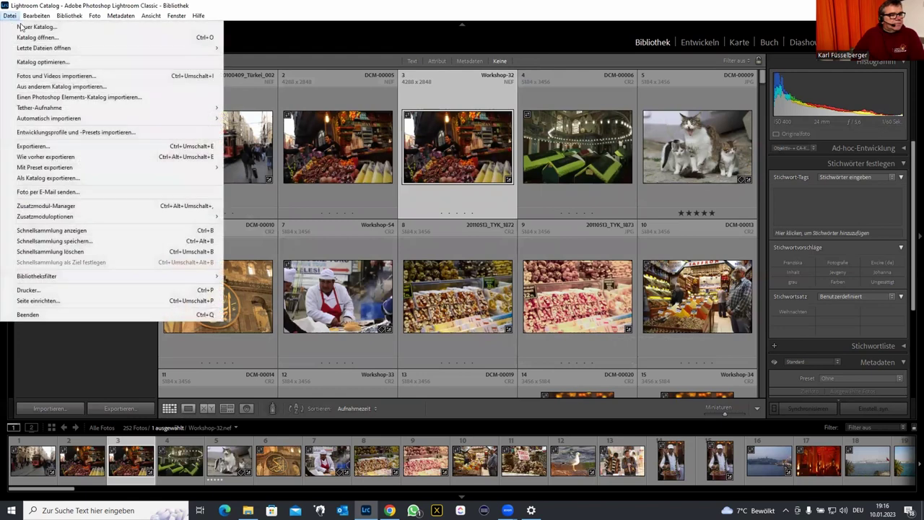
click(26, 28)
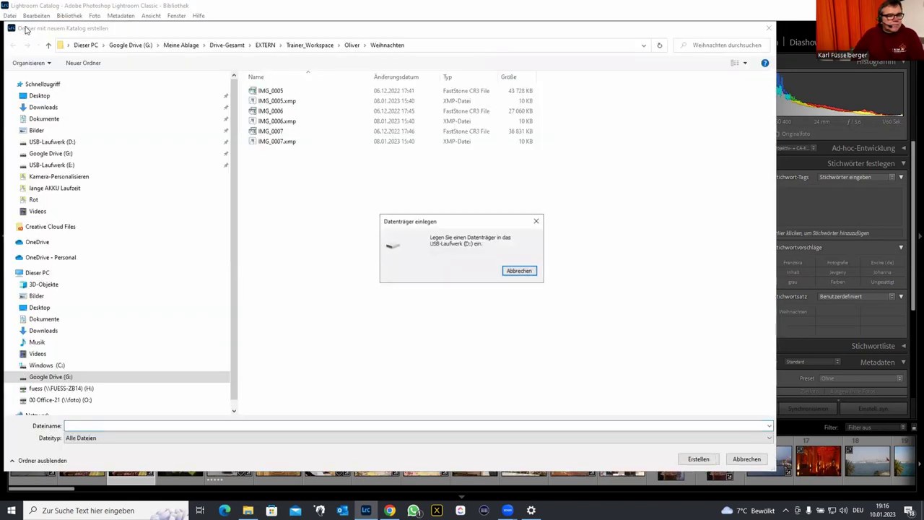
click(520, 271)
mouse_move(43, 142)
click(40, 96)
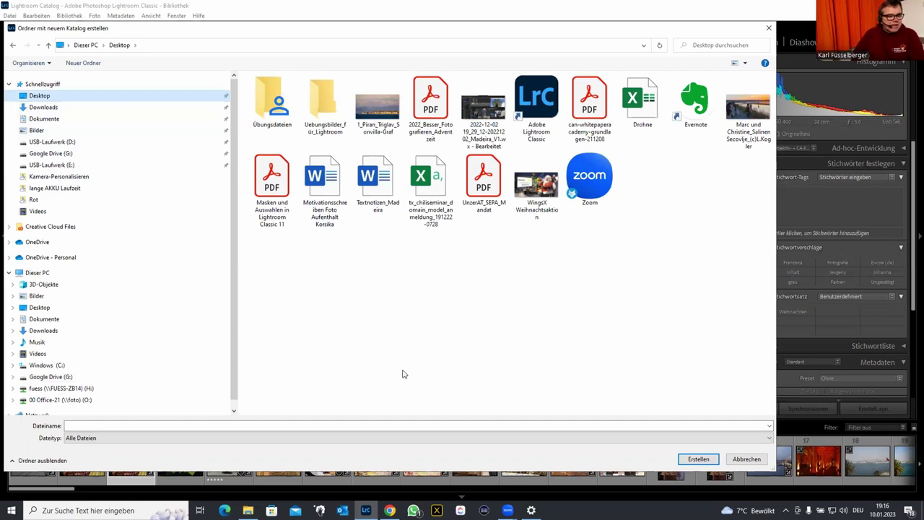
click(394, 426)
text(Fotoarchi)
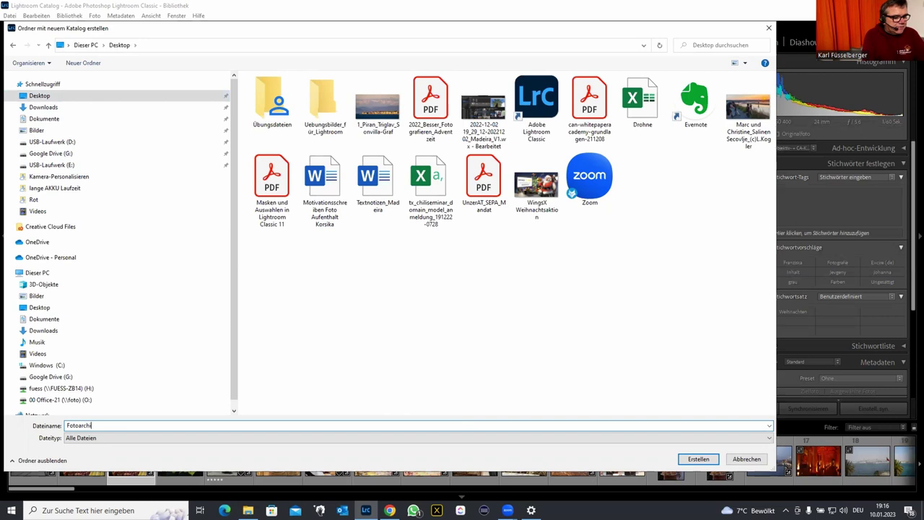
text(v_Karl_LRCAT)
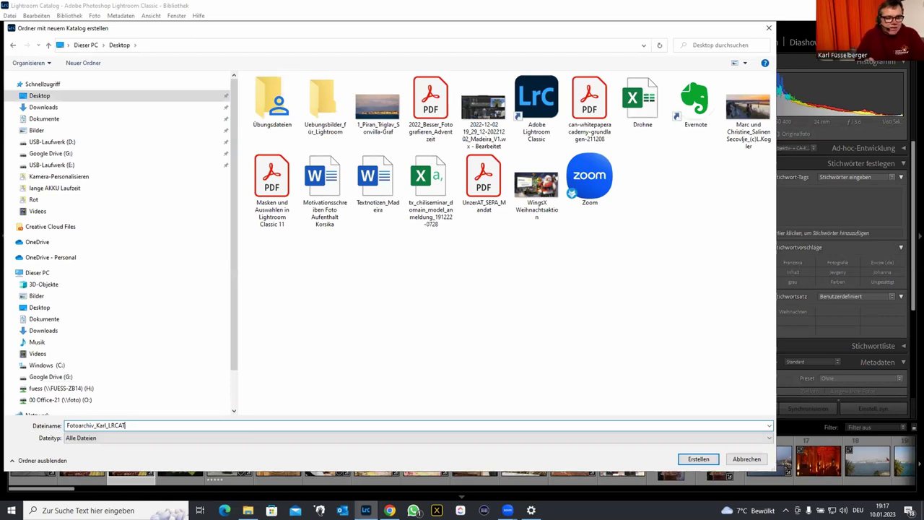
click(696, 460)
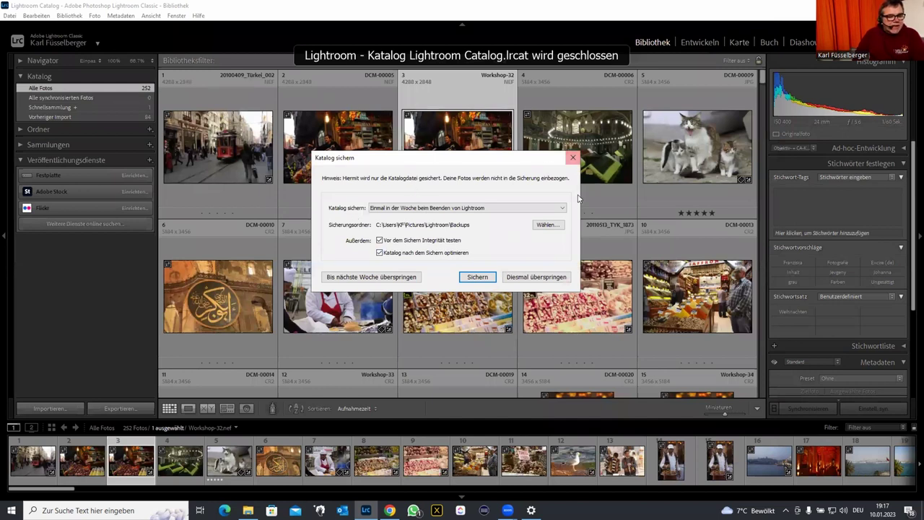
- Skip the old-catalog backup so the empty Fotoarchiv_Karl_LRCAT catalog opens, then close Lightroom
click(533, 280)
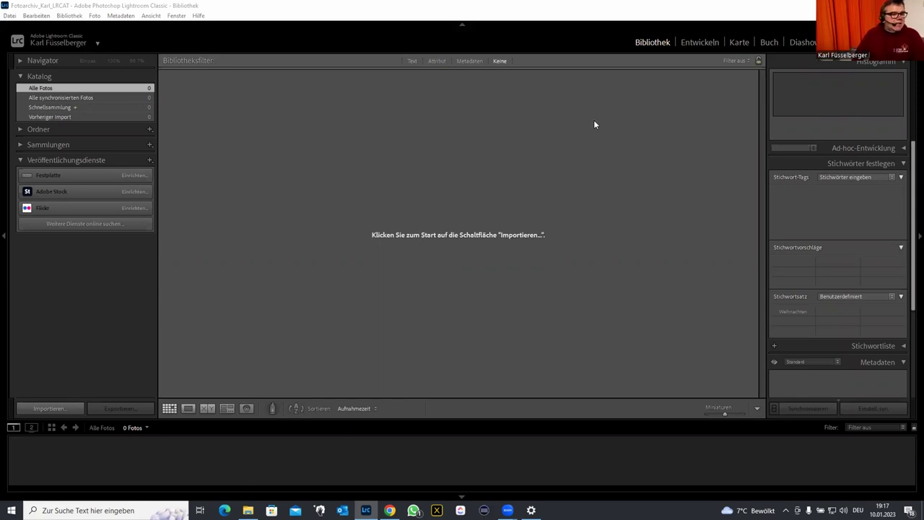
click(912, 6)
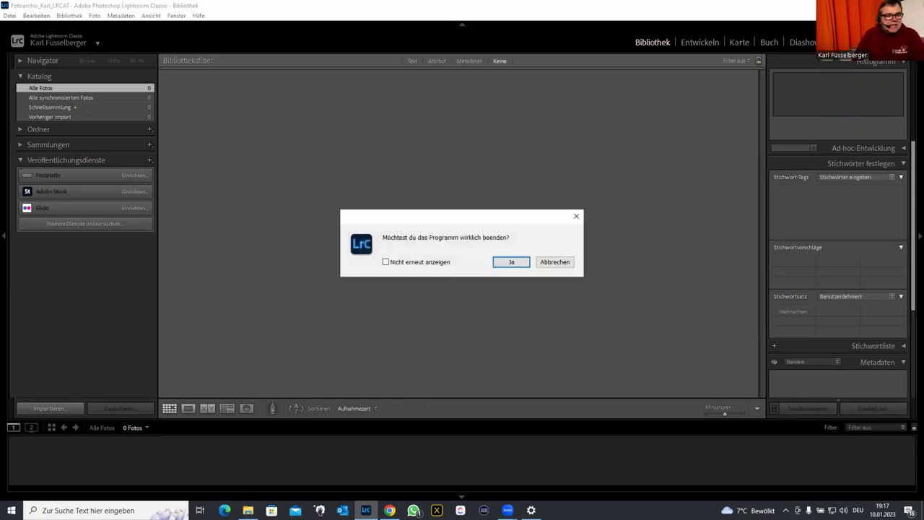
- Confirm quitting Lightroom and delete the Fotoarchiv_Karl_LRCAT catalog file in File Explorer
click(510, 262)
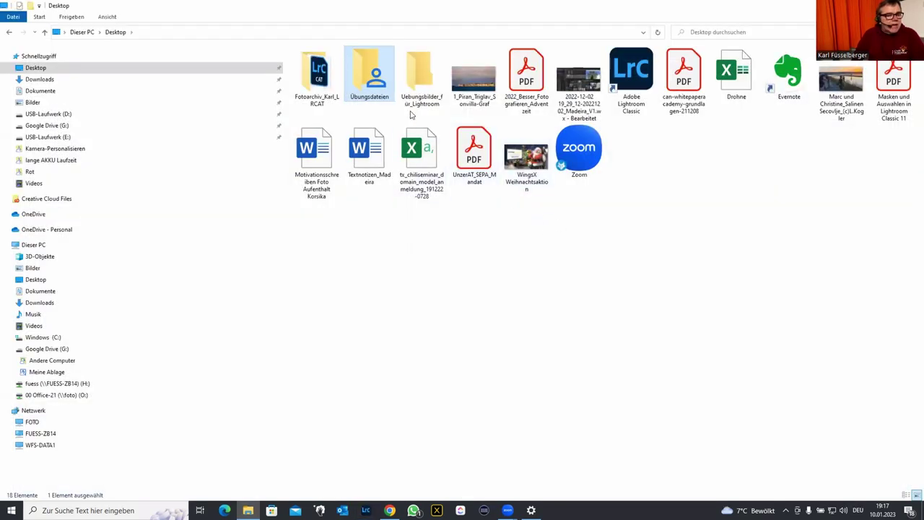
right_click(316, 72)
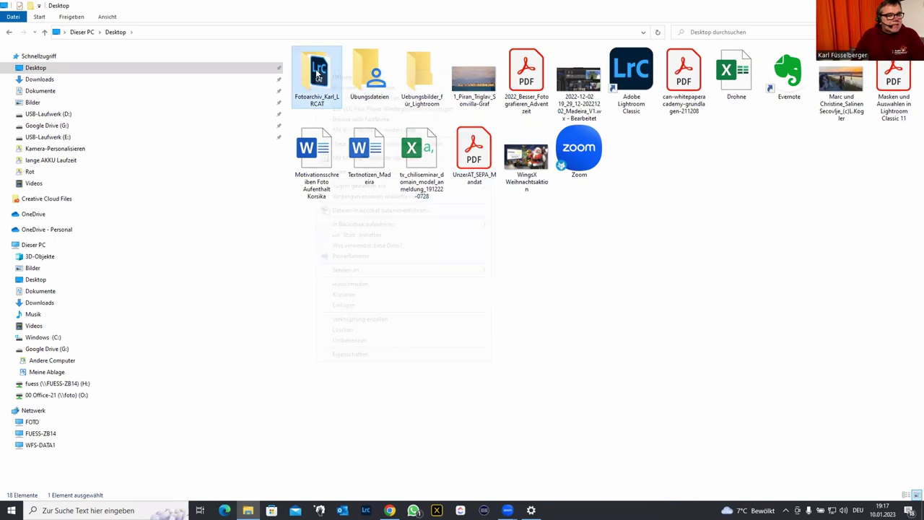
click(361, 330)
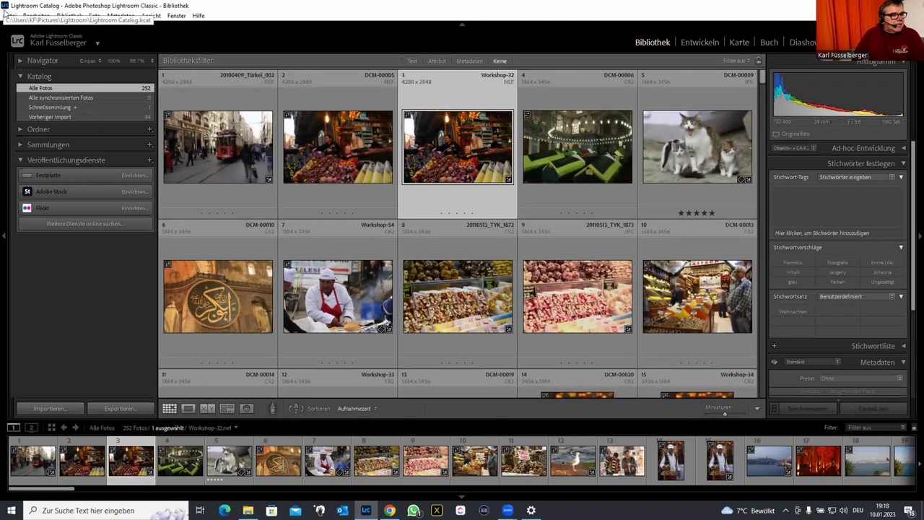
- Create catalog 'Fotoarchiv_Karl_LRCAT' in the Bilder folder via File > New Catalog
click(10, 16)
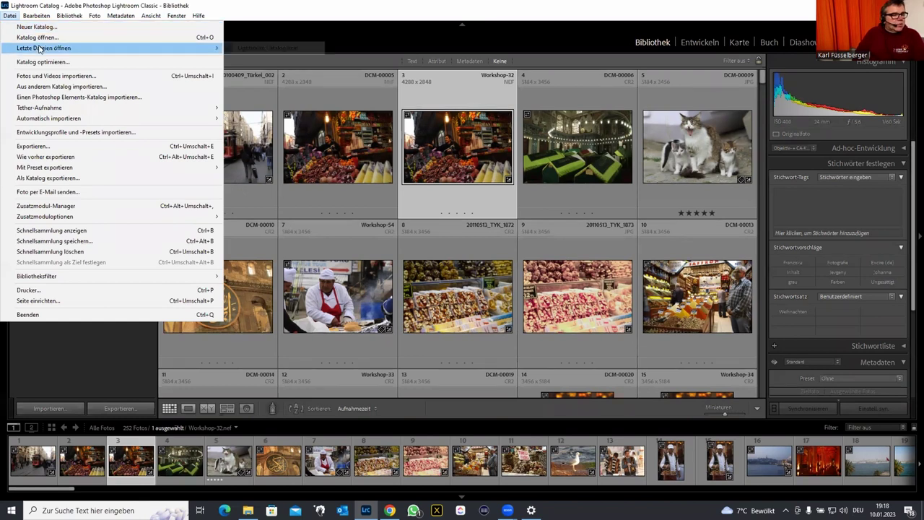
click(21, 28)
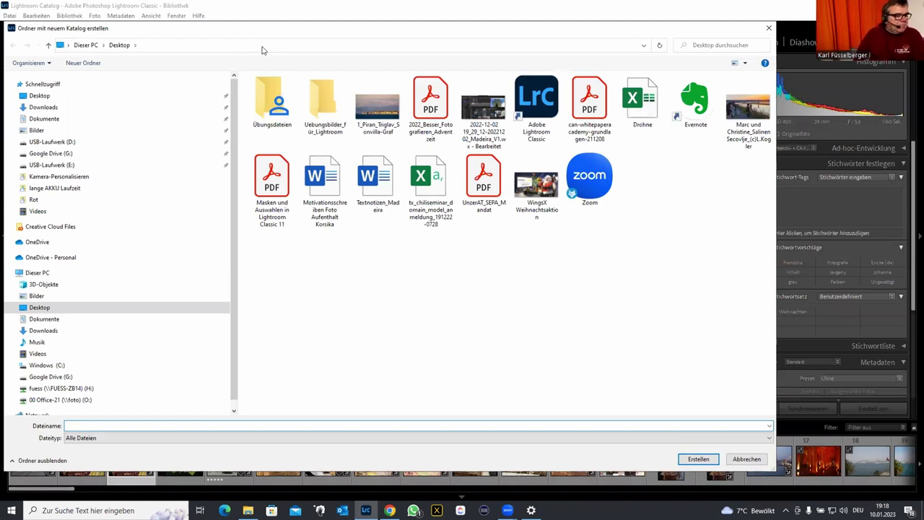
mouse_move(62, 305)
click(54, 296)
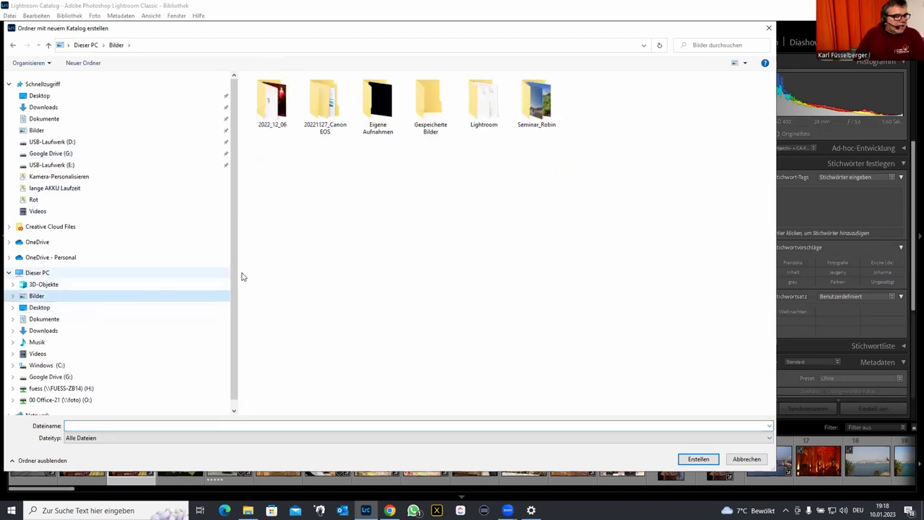
click(145, 425)
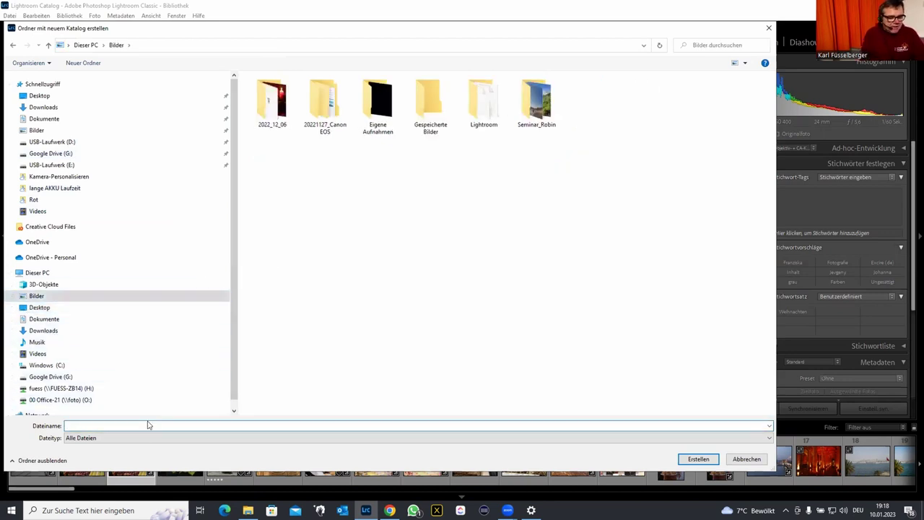
text(Fotoarchiv_Karl_LRCAT)
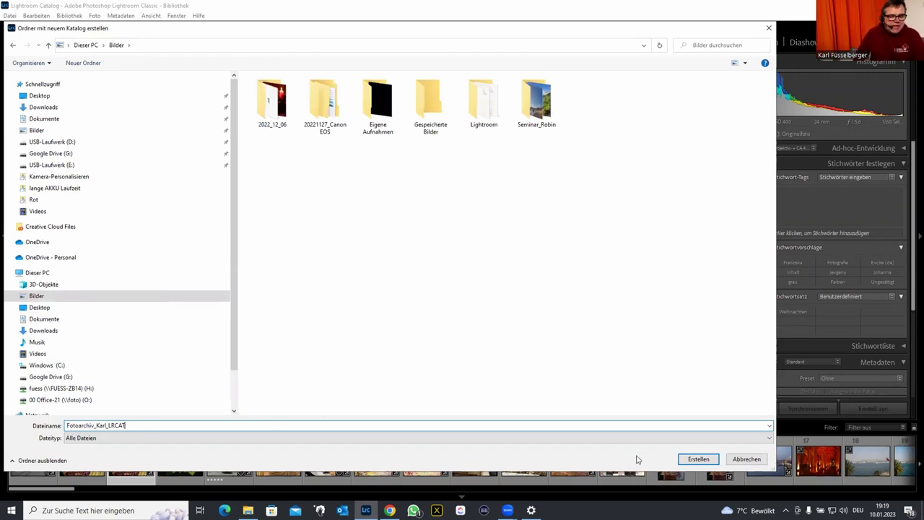
click(697, 460)
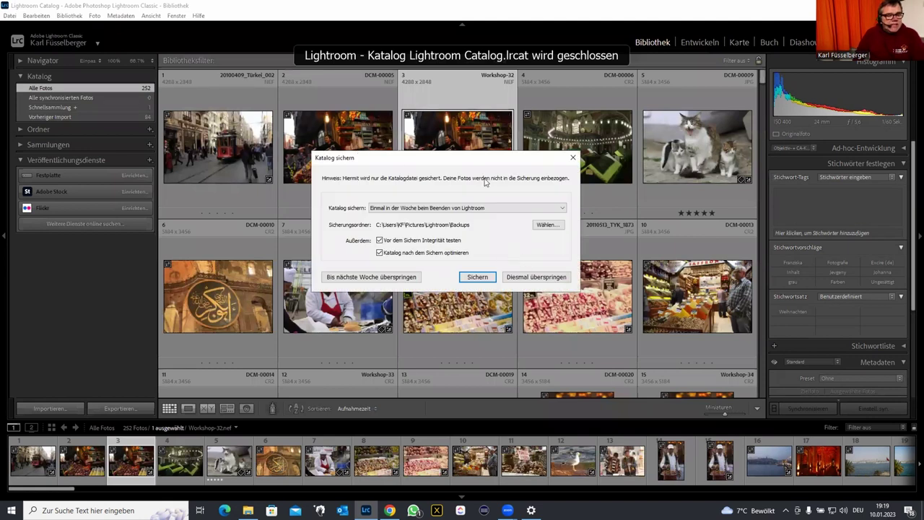
- Skip the catalog backup, then open the Import dialog's source list
click(538, 276)
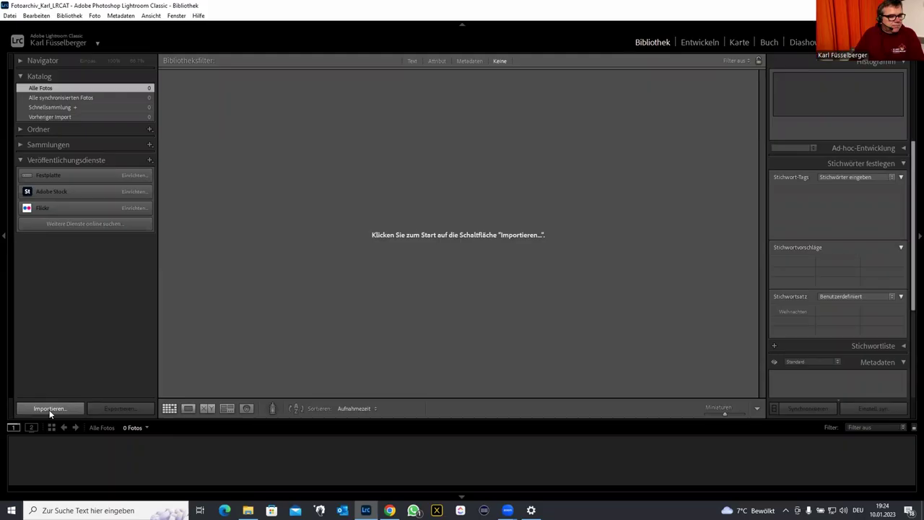
click(49, 409)
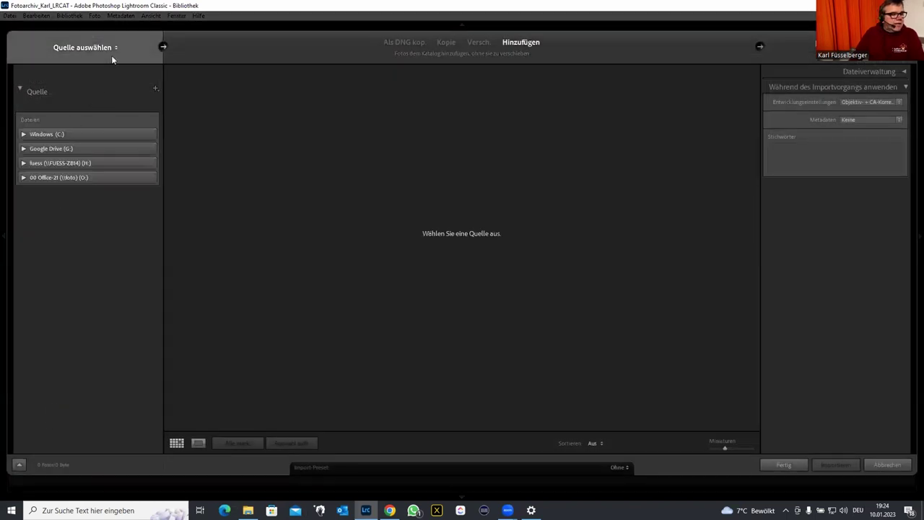
click(96, 48)
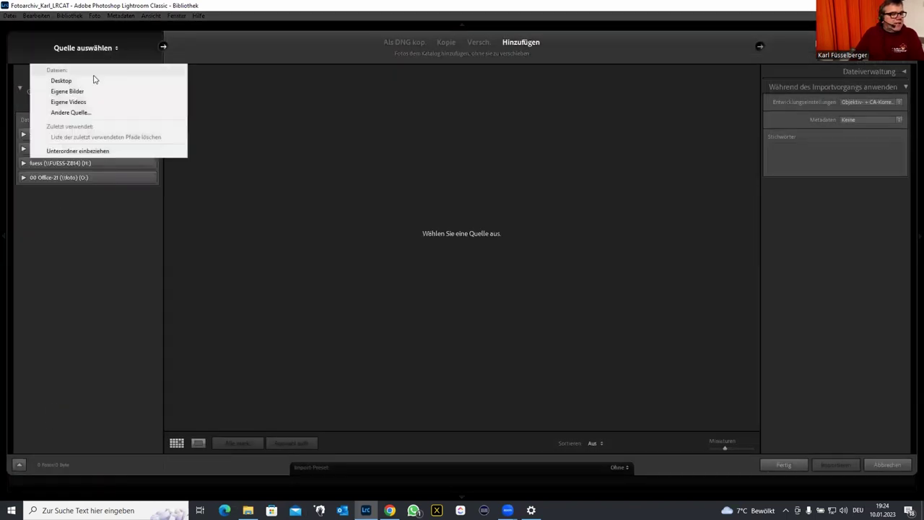
- Set the import source to Desktop > Übungsdateien > Online_AdobeLightroom_1 > LR_Übung_1
click(93, 80)
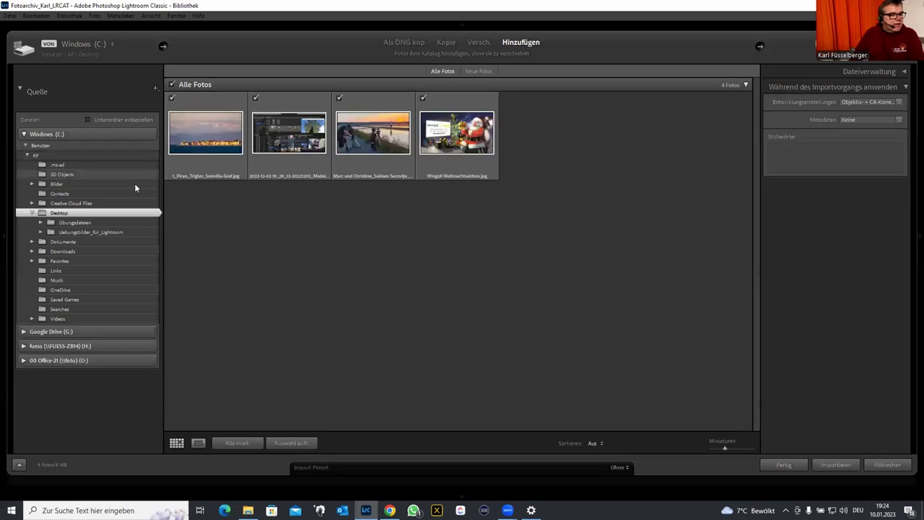
click(40, 232)
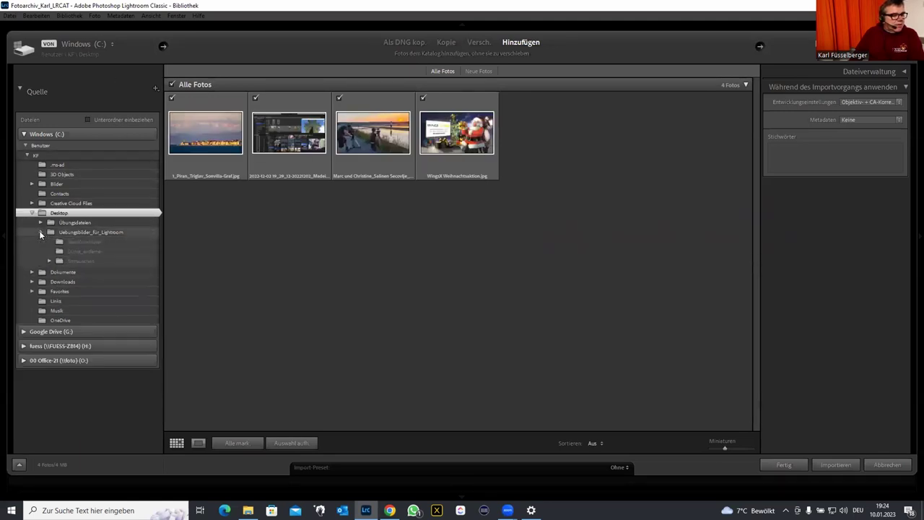
click(41, 229)
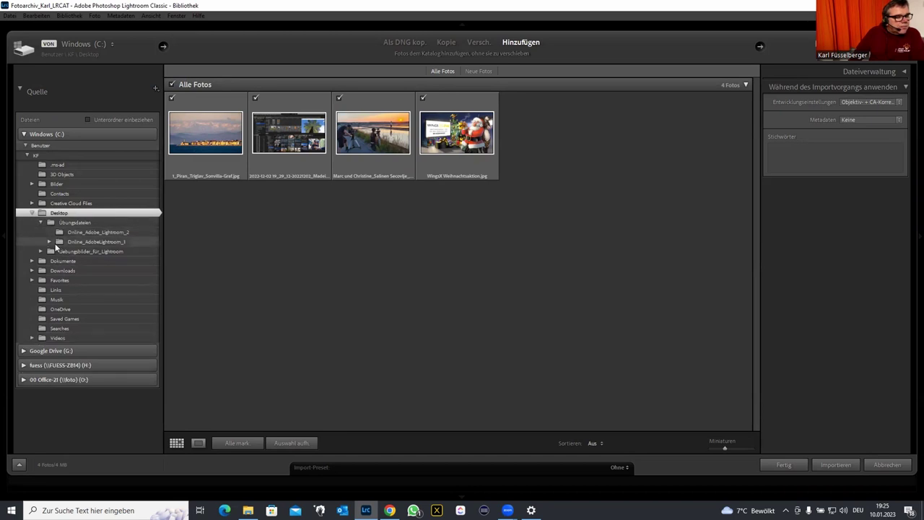
click(50, 242)
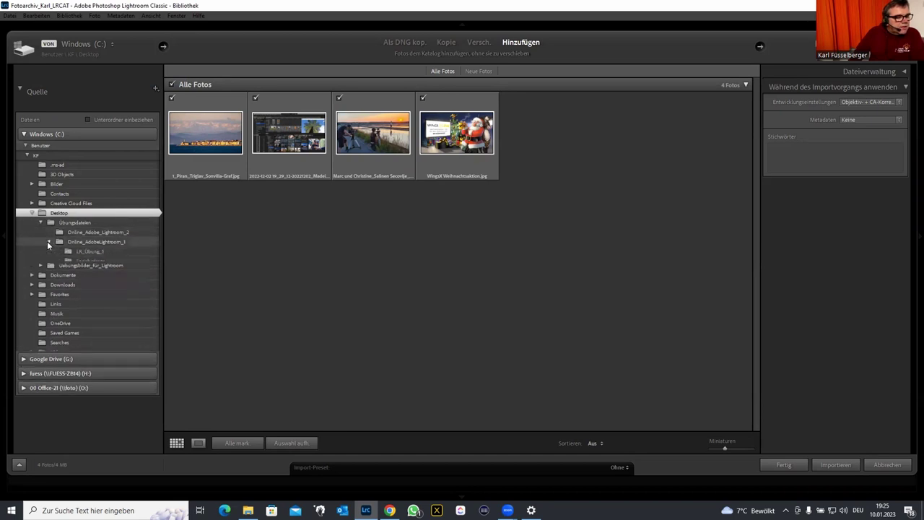
click(84, 251)
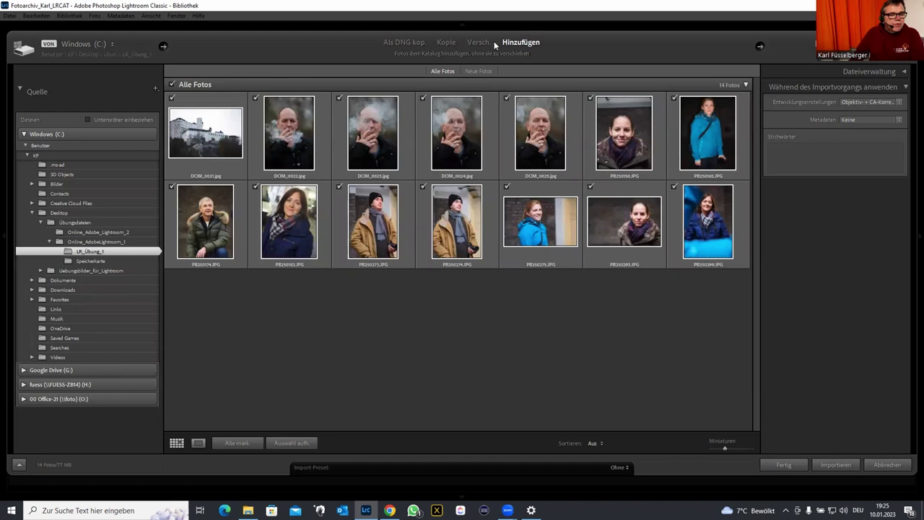
click(446, 44)
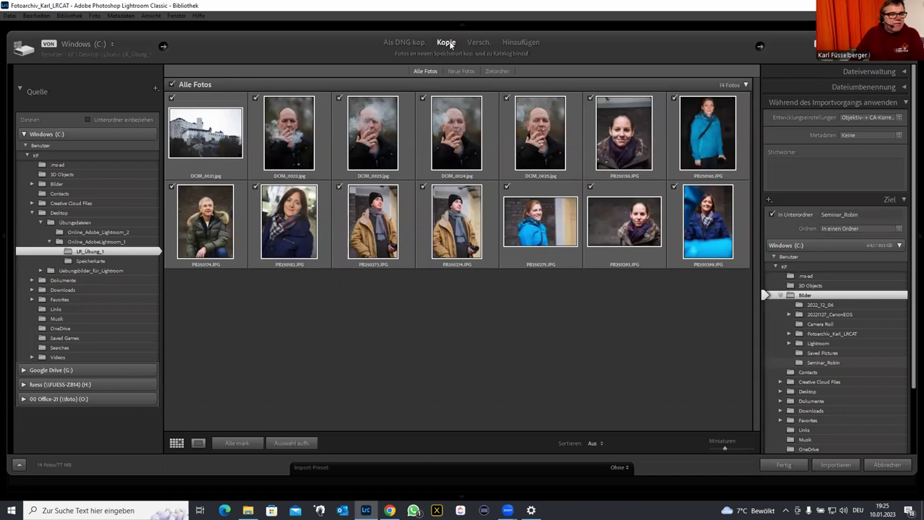
click(473, 45)
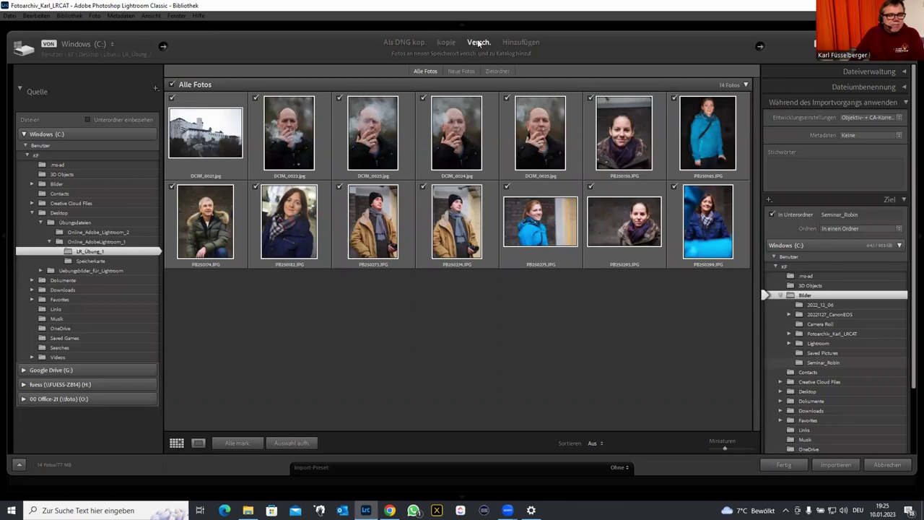
click(516, 42)
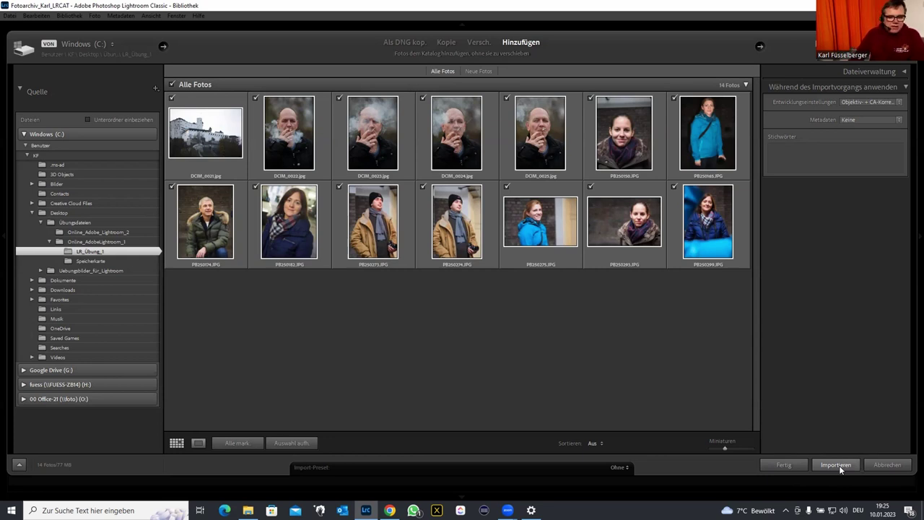
- Import the checked photos, then reopen Import with LR_Übung_1 as the source
click(879, 466)
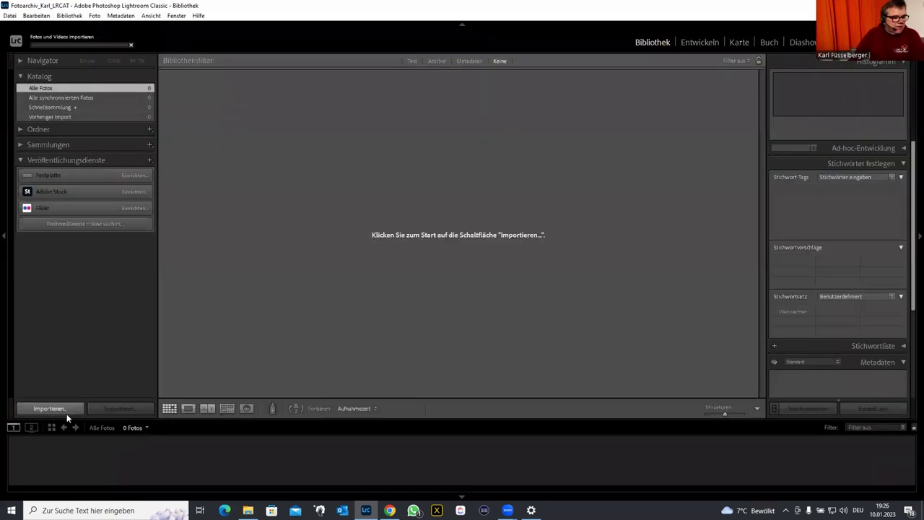
click(64, 412)
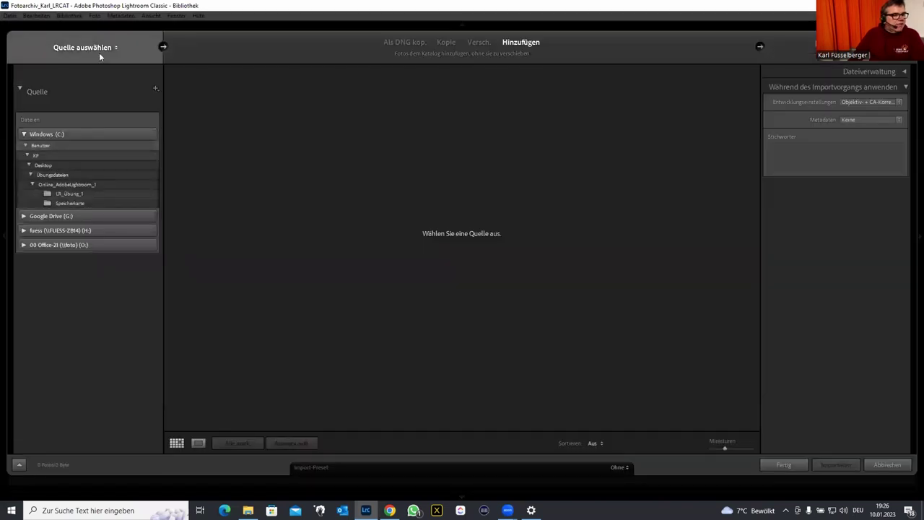
click(78, 193)
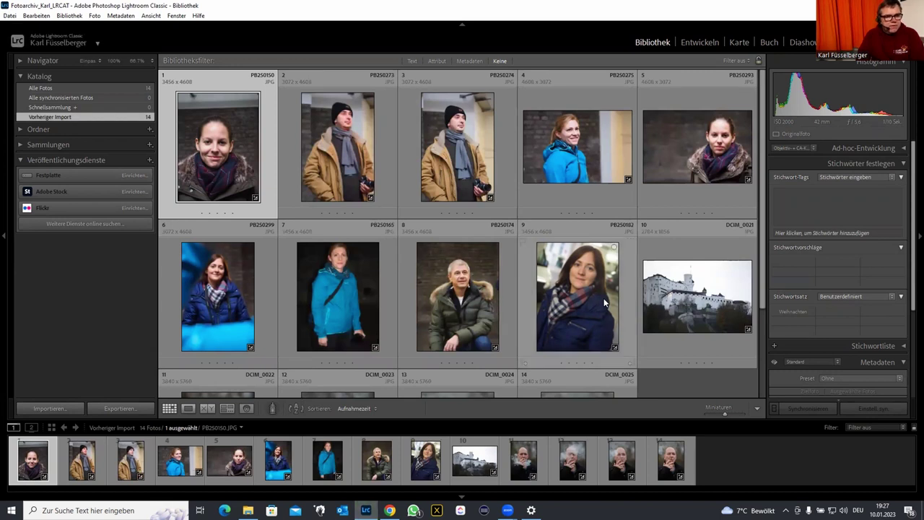
- Return to the Library grid and resize thumbnails to six photos per row
click(699, 42)
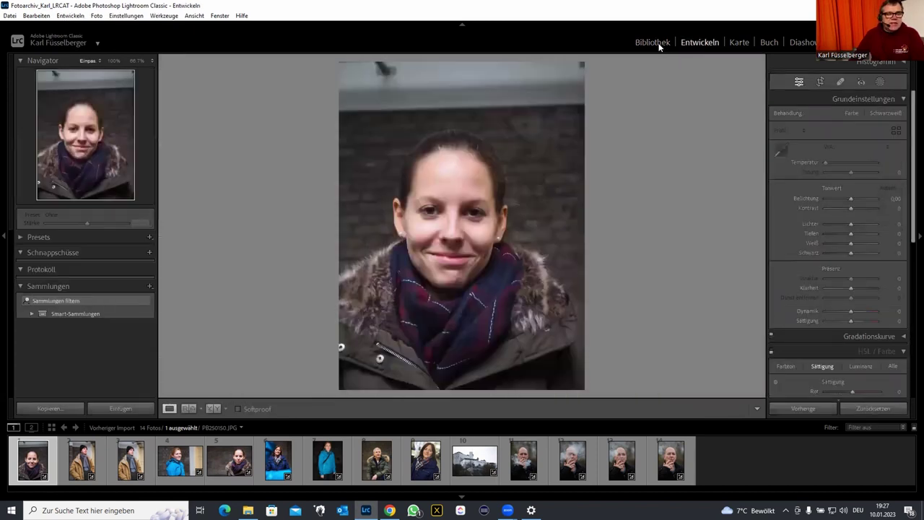
click(658, 42)
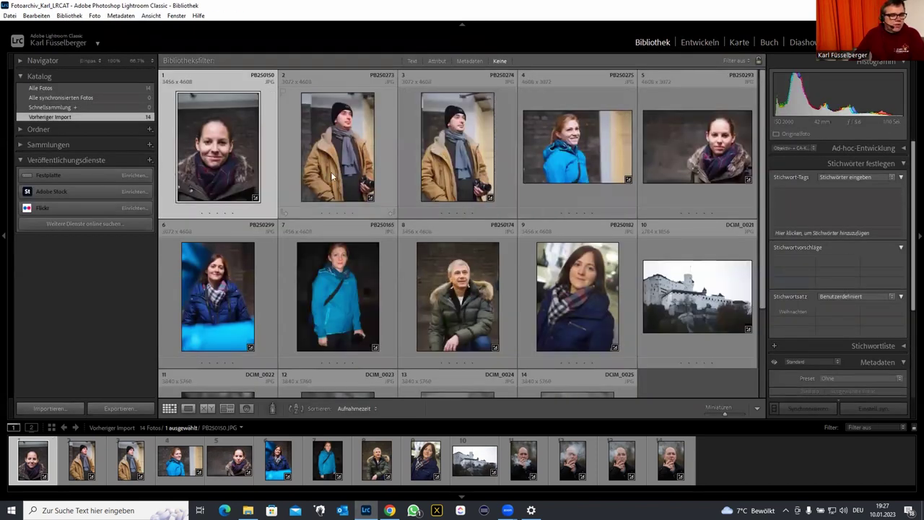
drag(722, 414, 721, 417)
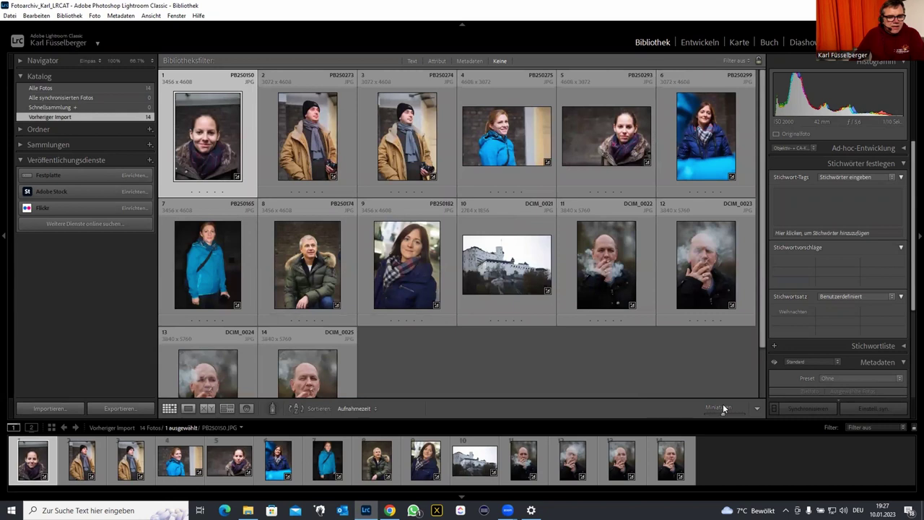
- Add flagging, star rating, colour label and rotate tools to the grid toolbar
click(756, 409)
click(784, 343)
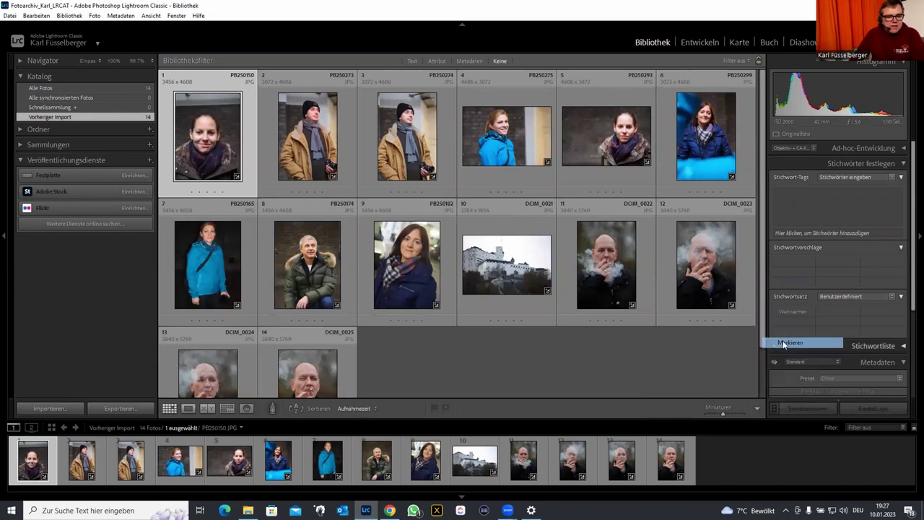
click(757, 409)
click(781, 353)
click(758, 409)
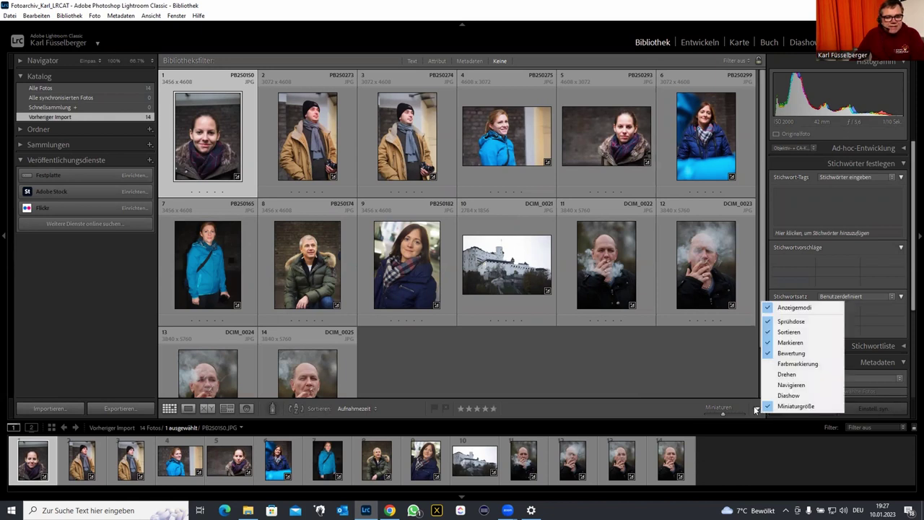
click(777, 364)
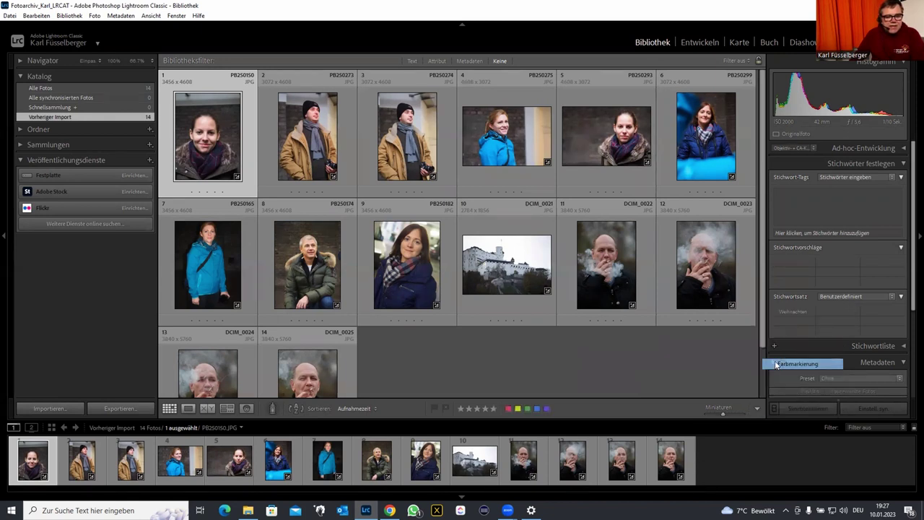
click(758, 408)
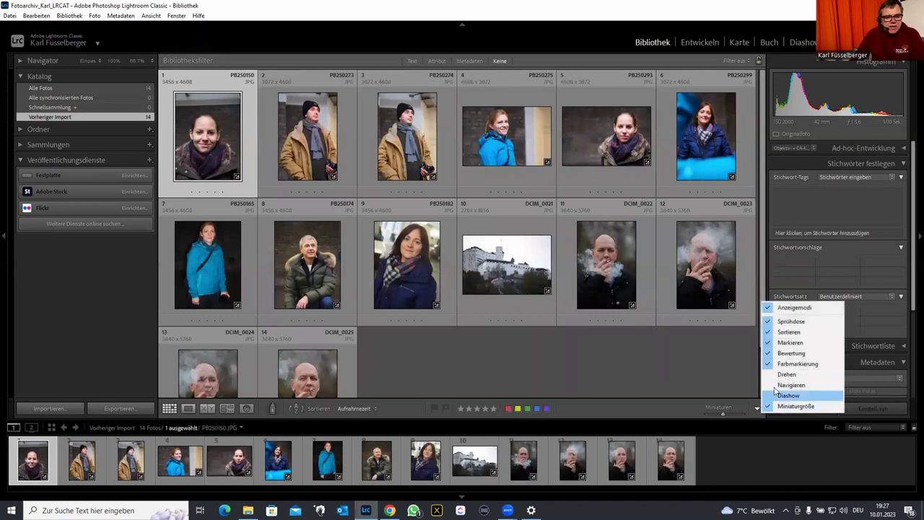
click(780, 375)
click(758, 409)
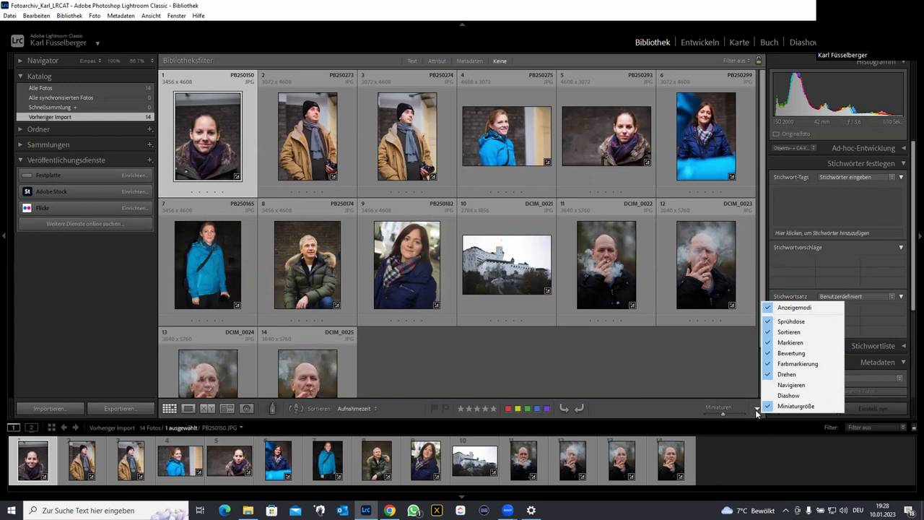
click(719, 372)
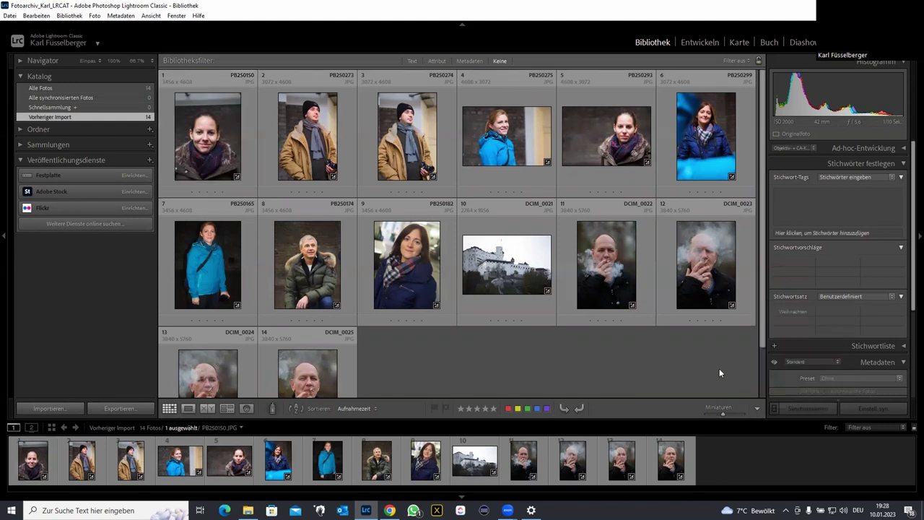
key(Tab)
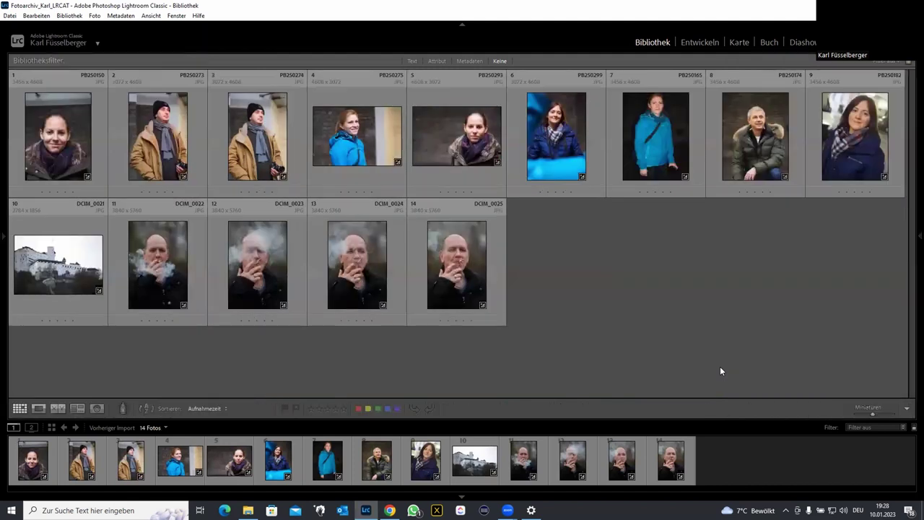
key(Tab)
key(Tab)
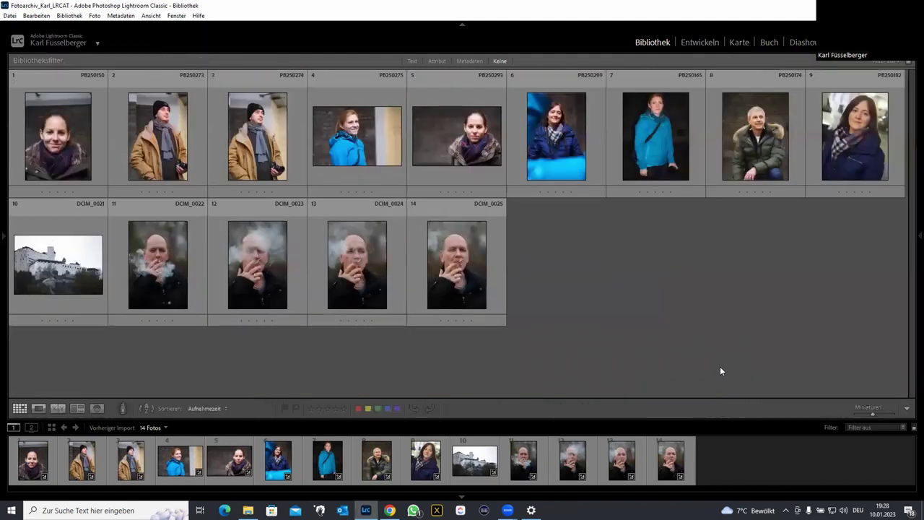
key(Tab)
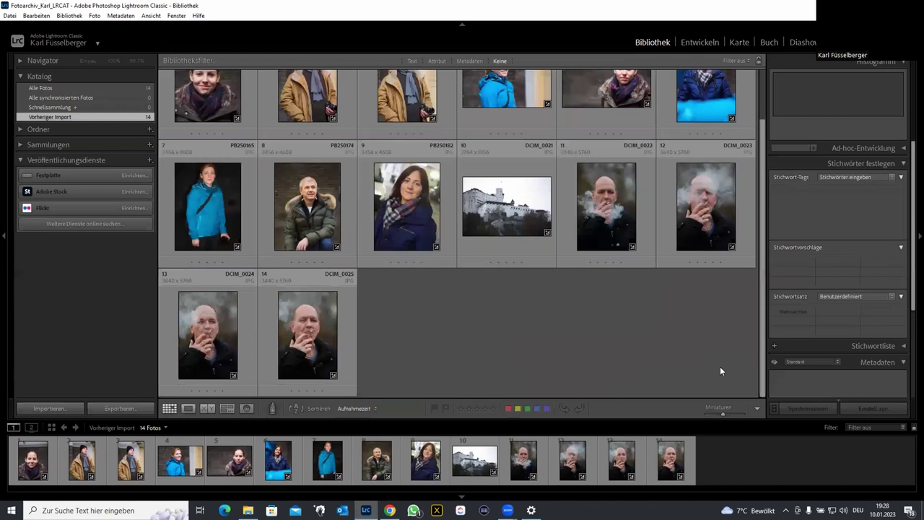
key(Tab)
key(Tab)
key(Tab)
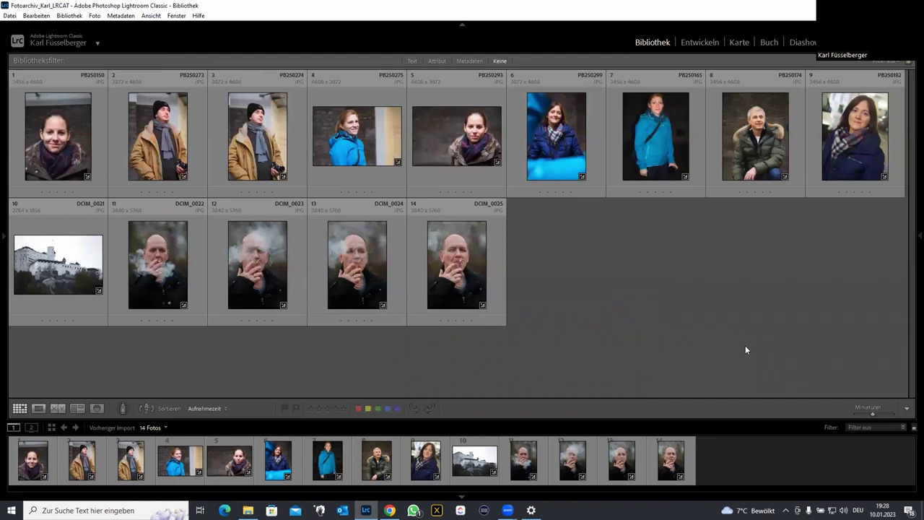
key(Tab)
key(Tab)
key(Tab)
key(Tab)
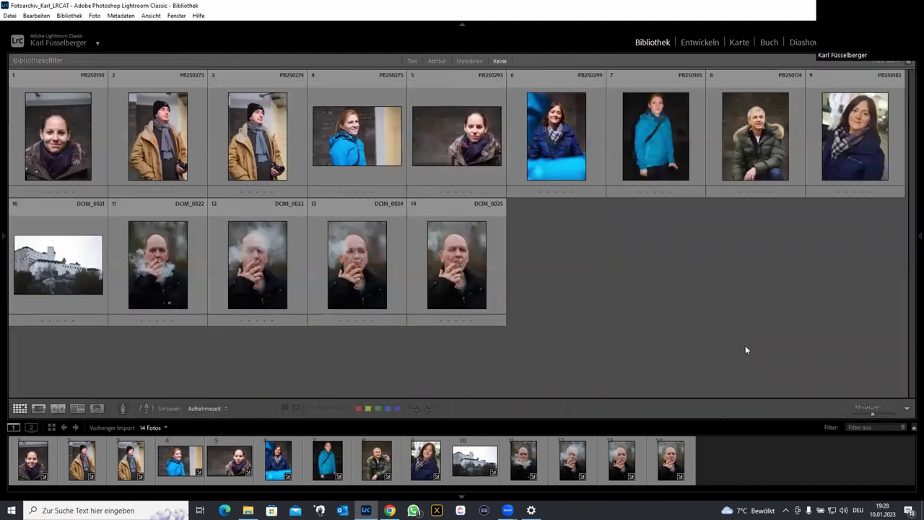
key(Tab)
key(Tab)
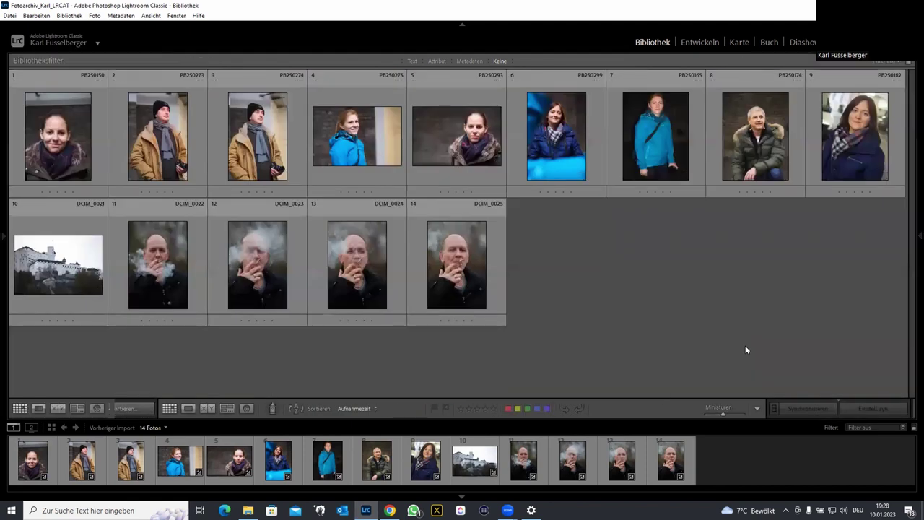
key(Tab)
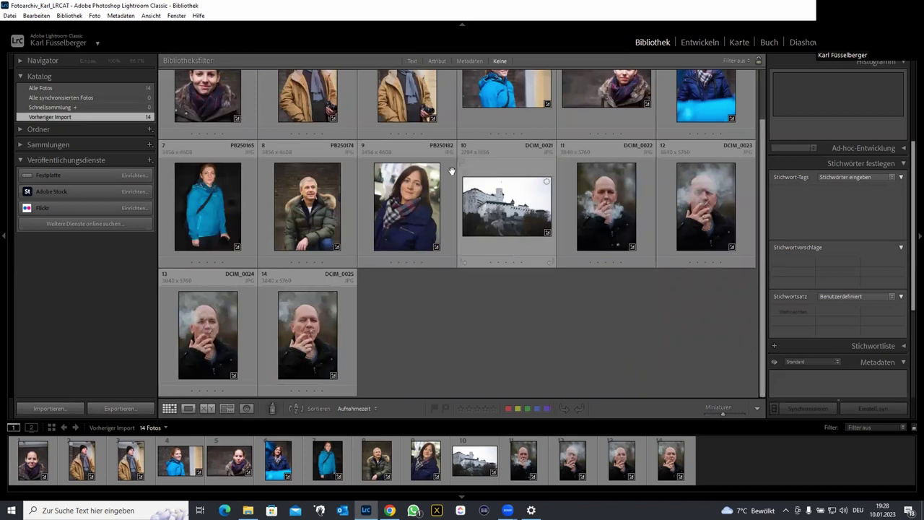
click(200, 15)
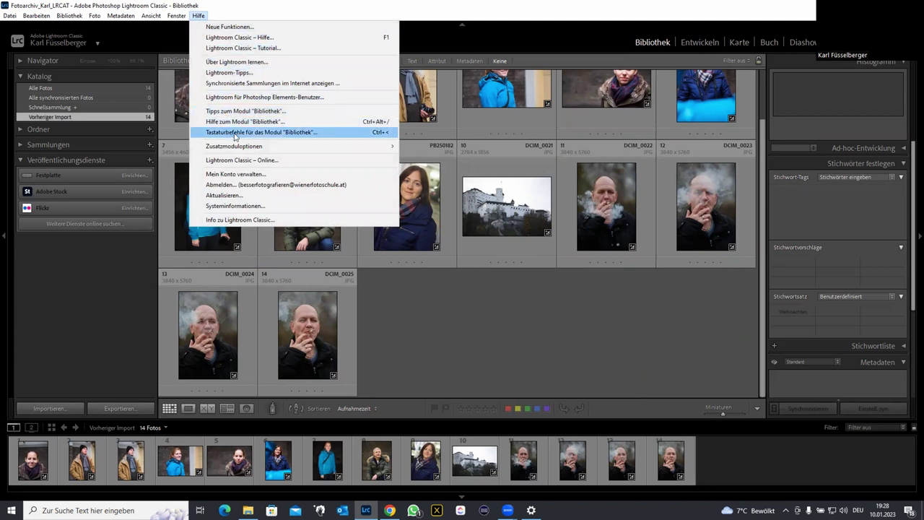
click(238, 134)
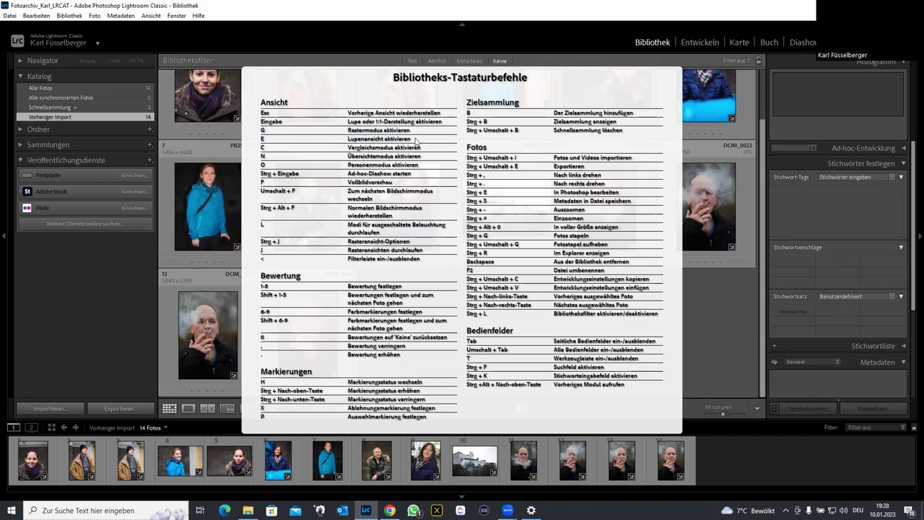
click(403, 147)
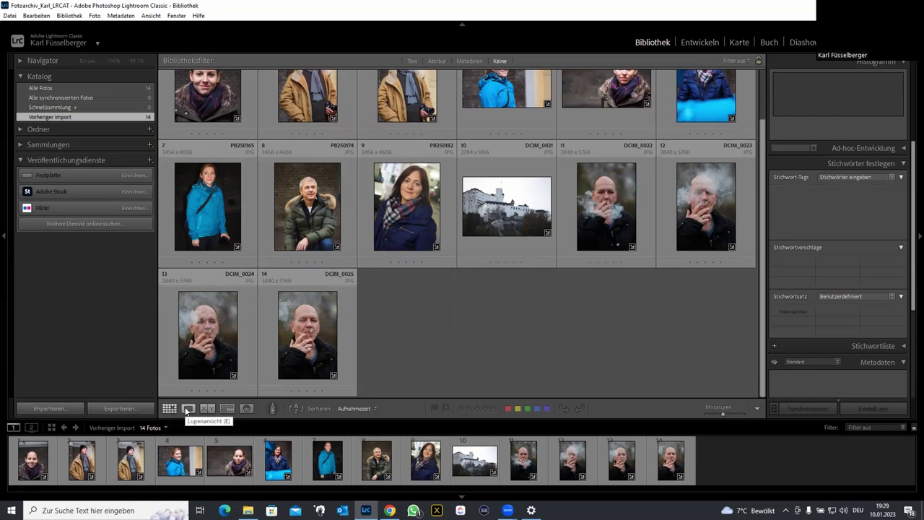
scroll(215, 147, up, 1)
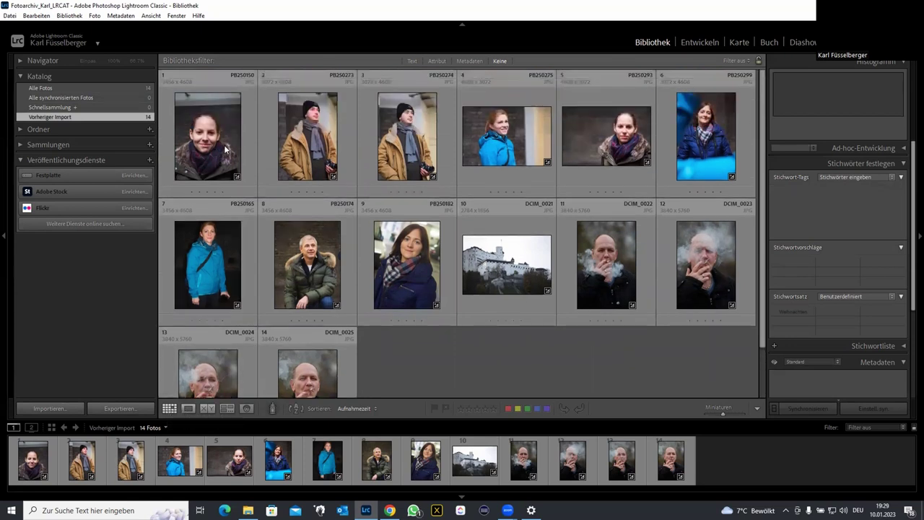
double_click(220, 142)
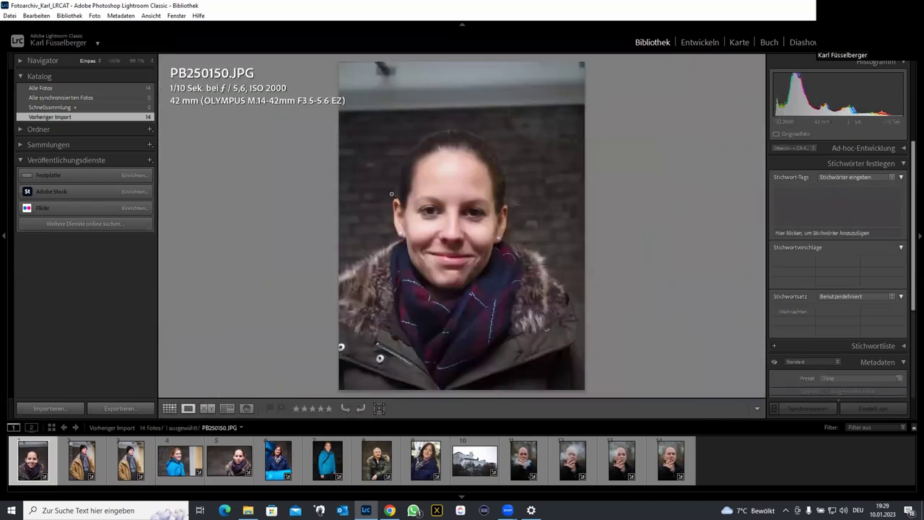
click(169, 408)
double_click(497, 262)
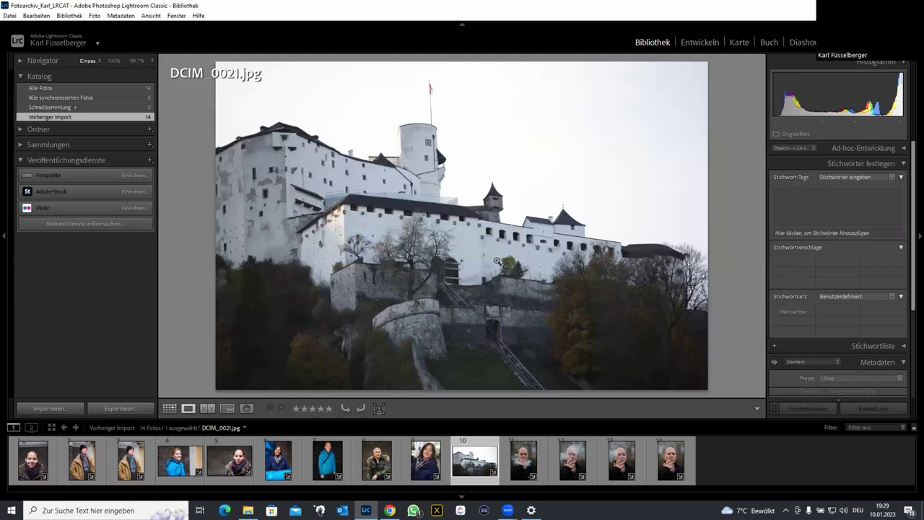
key(f)
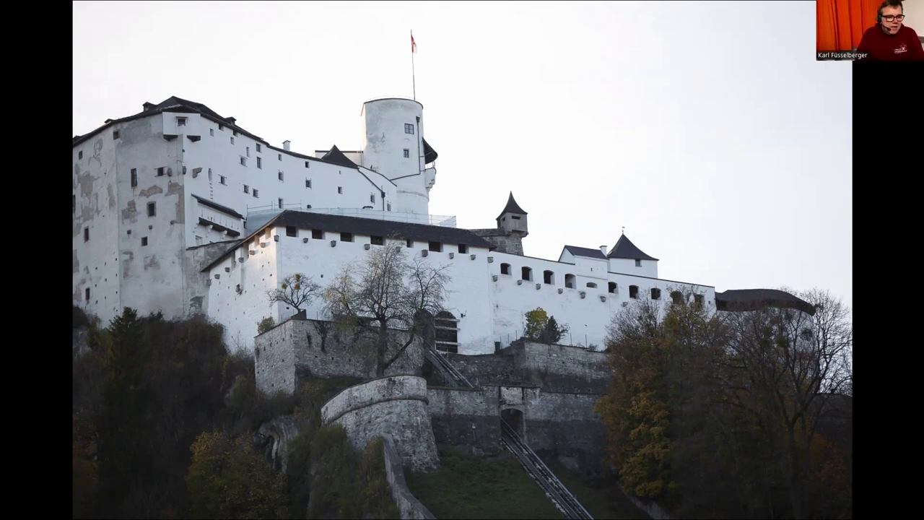
key(Escape)
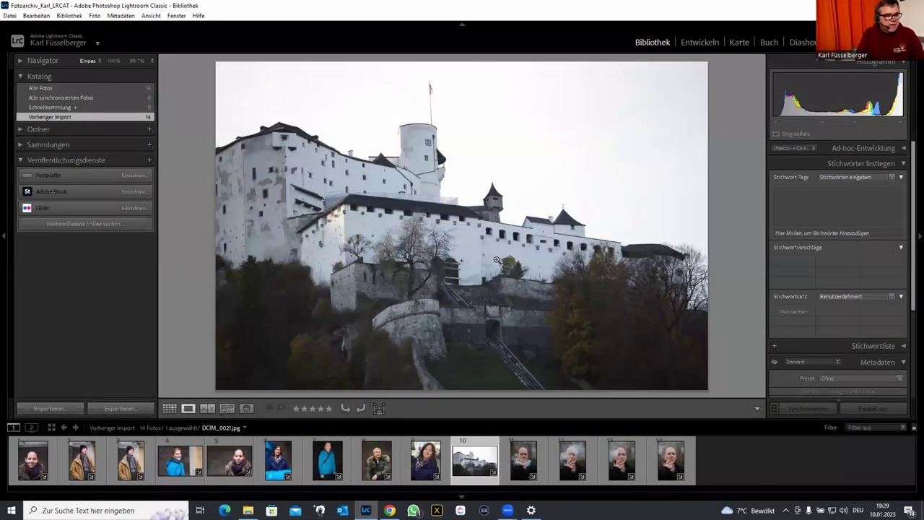
key(i)
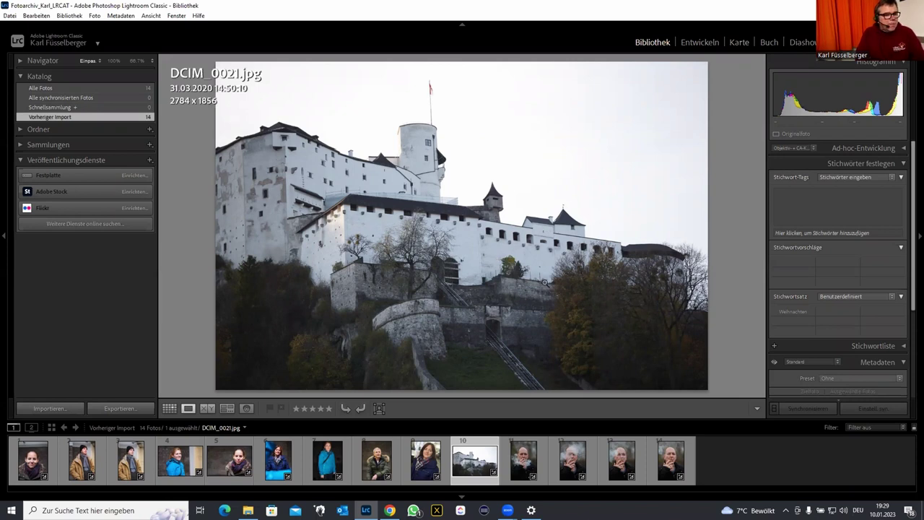
key(g)
key(e)
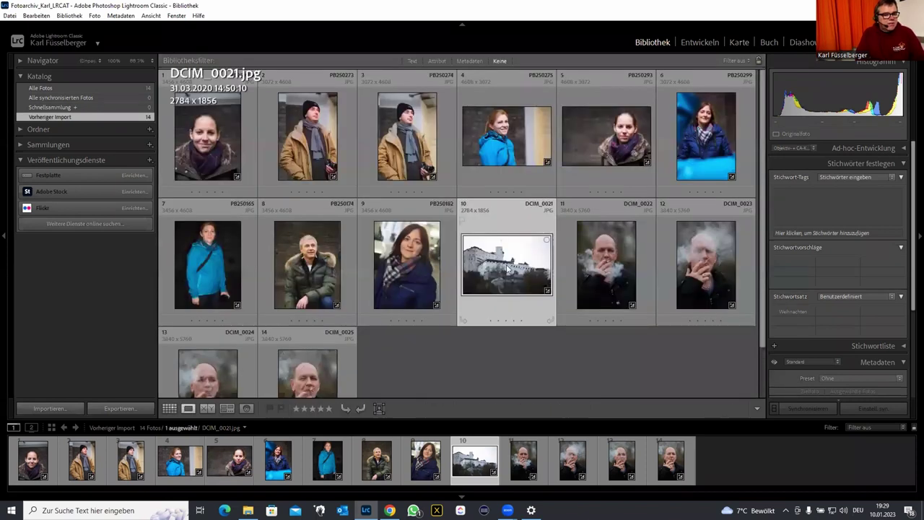
key(g)
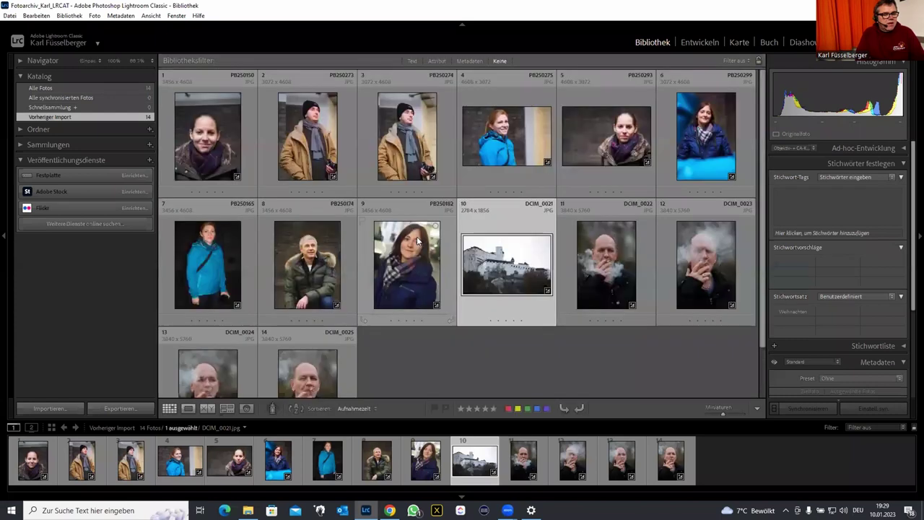
double_click(590, 247)
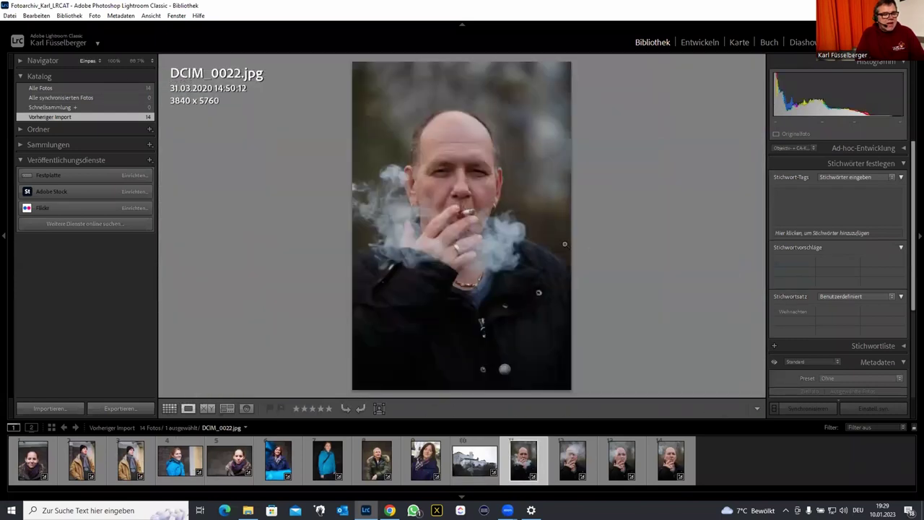
key(g)
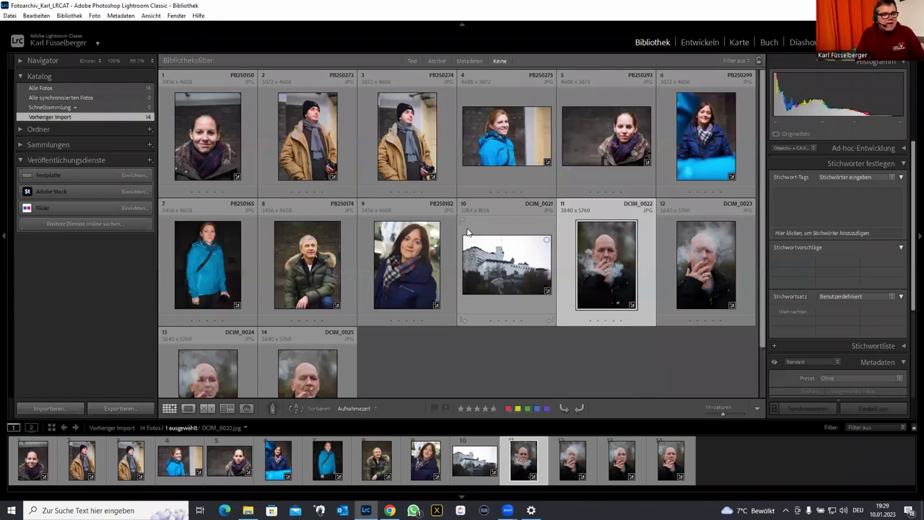
scroll(558, 272, down, 1)
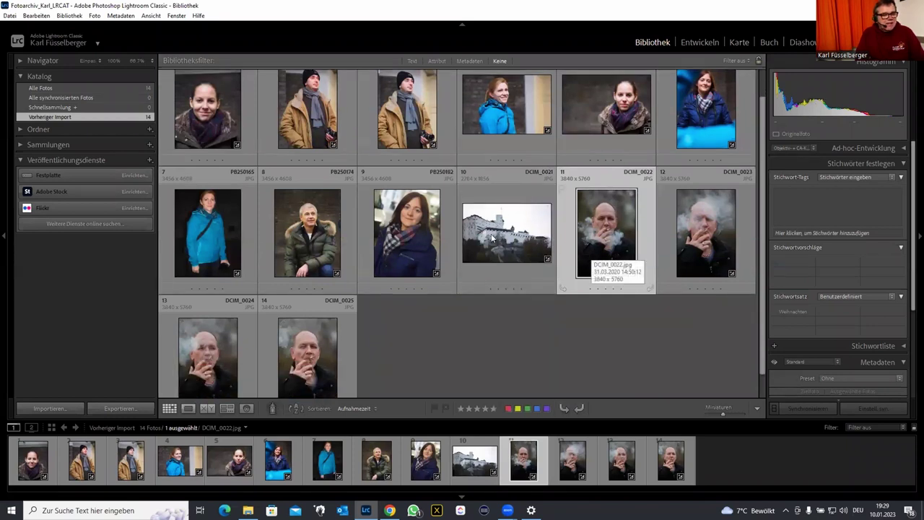
scroll(296, 211, up, 1)
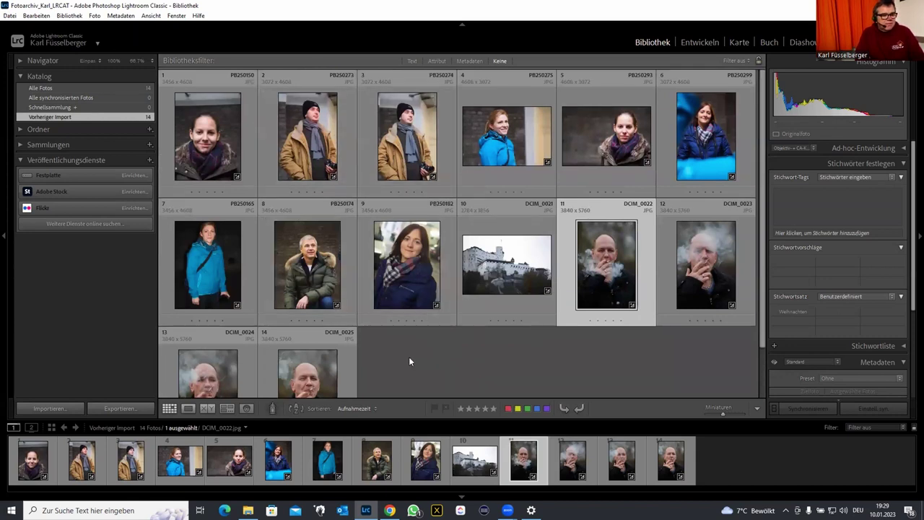
click(315, 263)
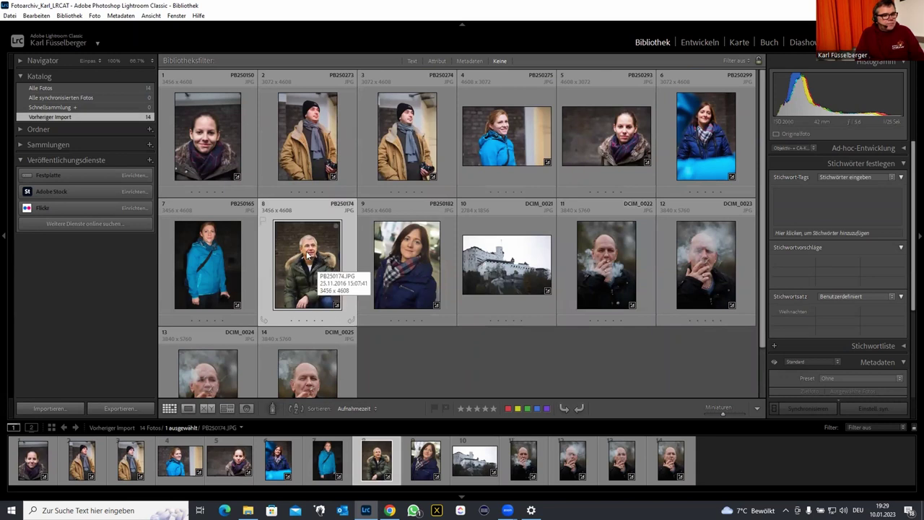
- Toggle PB250174.JPG between Fit and a 66.7% close-up of the man's face
double_click(315, 253)
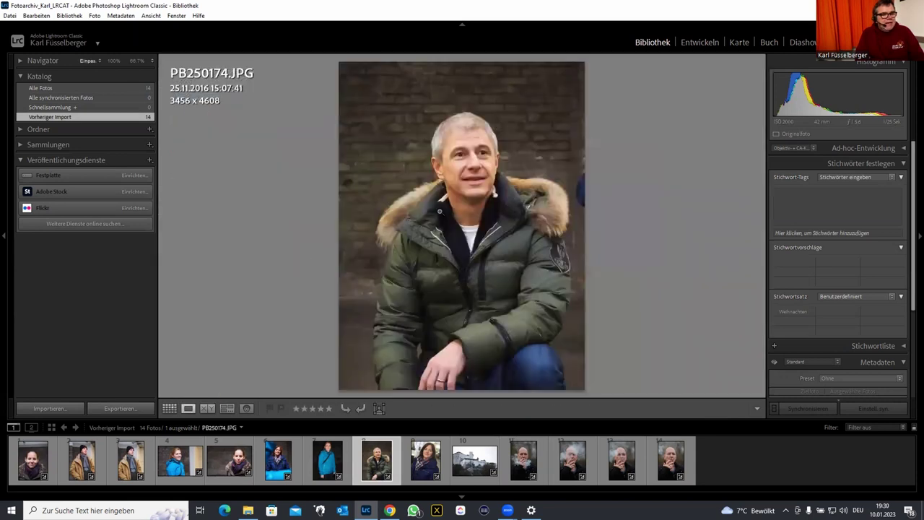
click(464, 172)
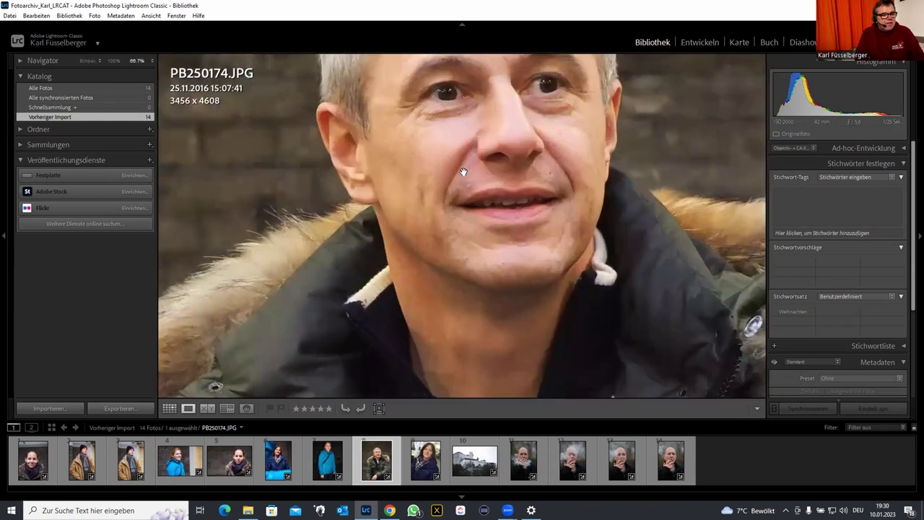
click(480, 139)
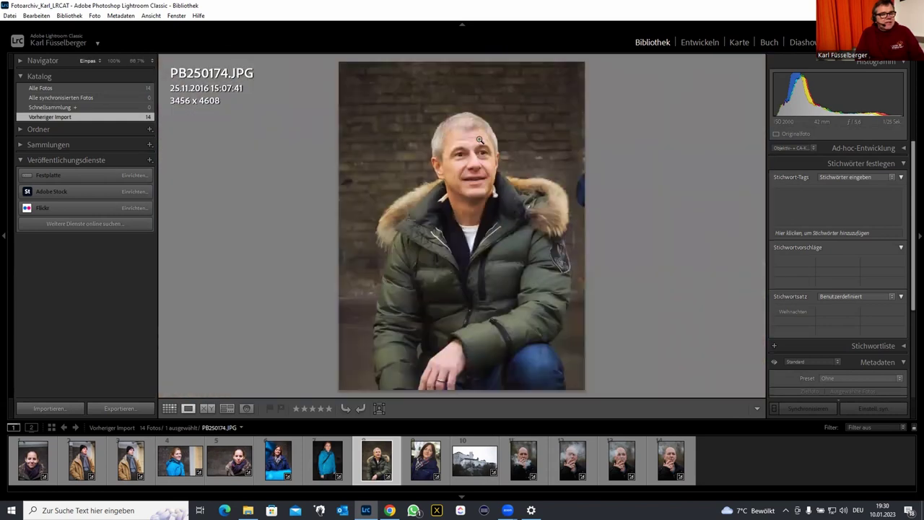
click(465, 154)
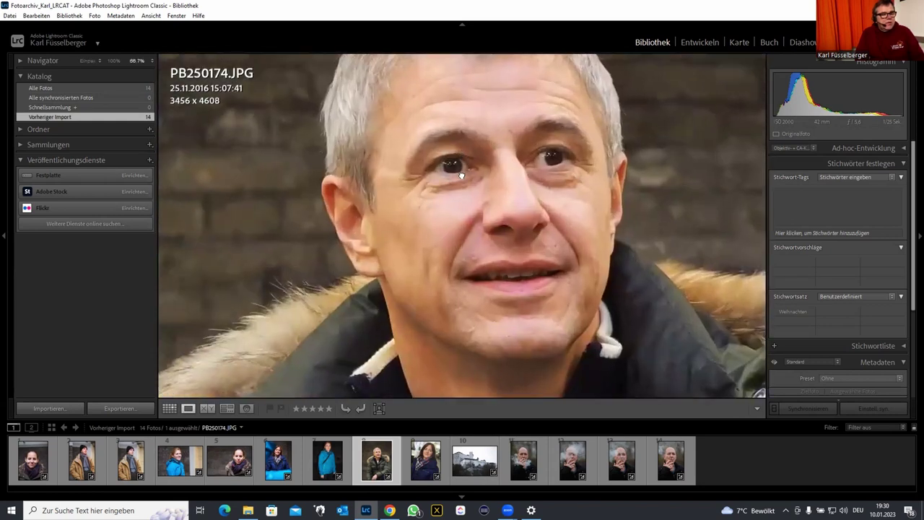
click(461, 175)
click(464, 140)
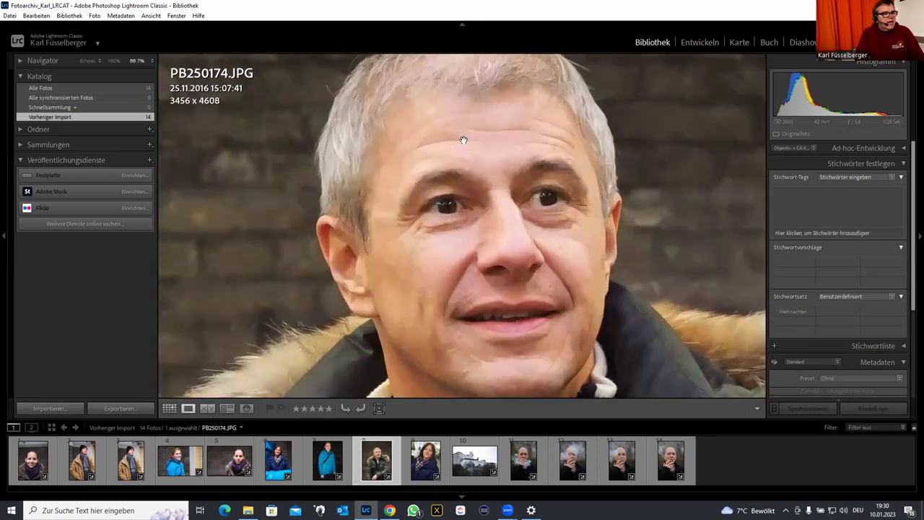
click(459, 193)
click(460, 193)
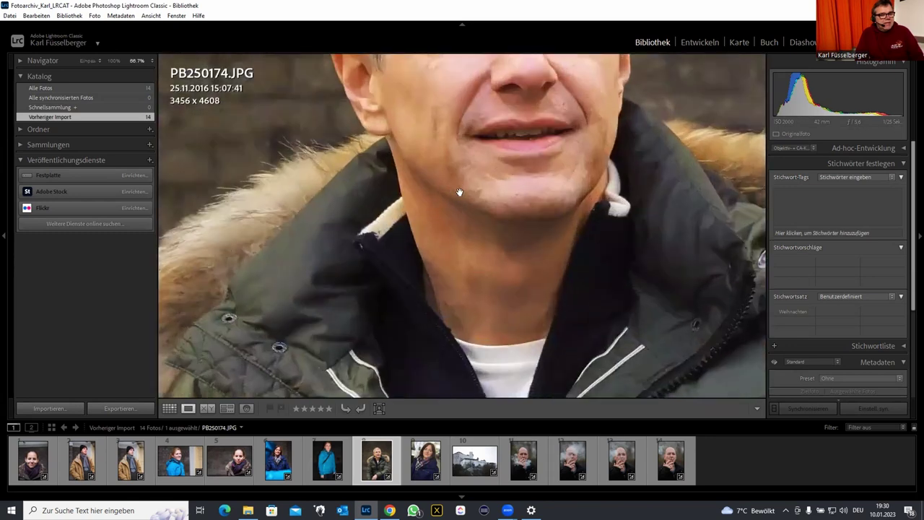
click(459, 192)
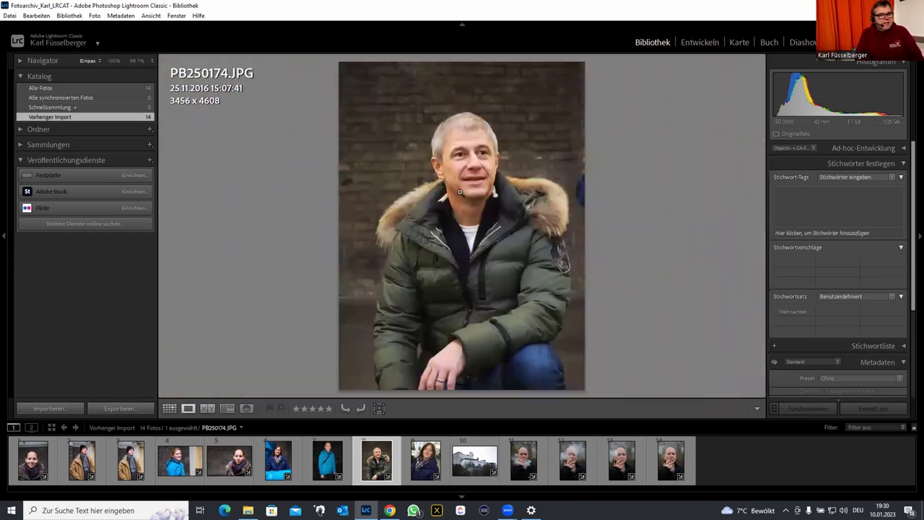
click(459, 192)
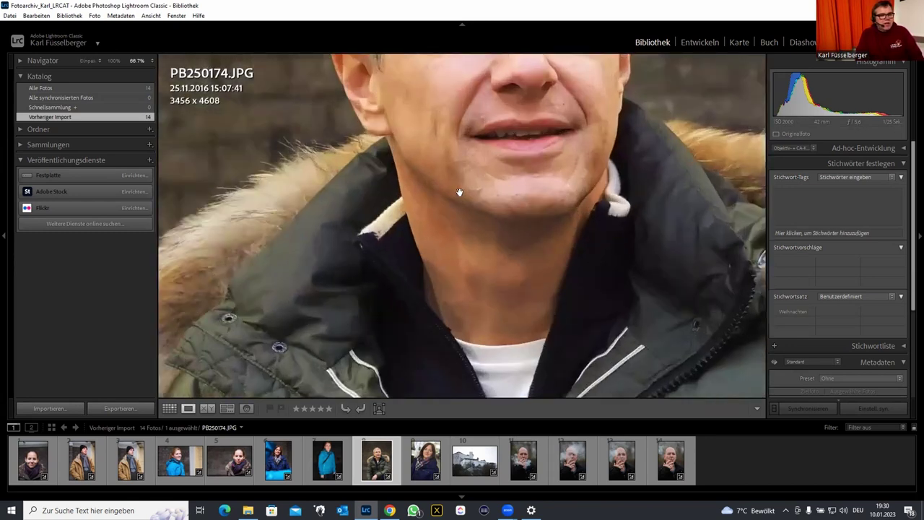
click(460, 192)
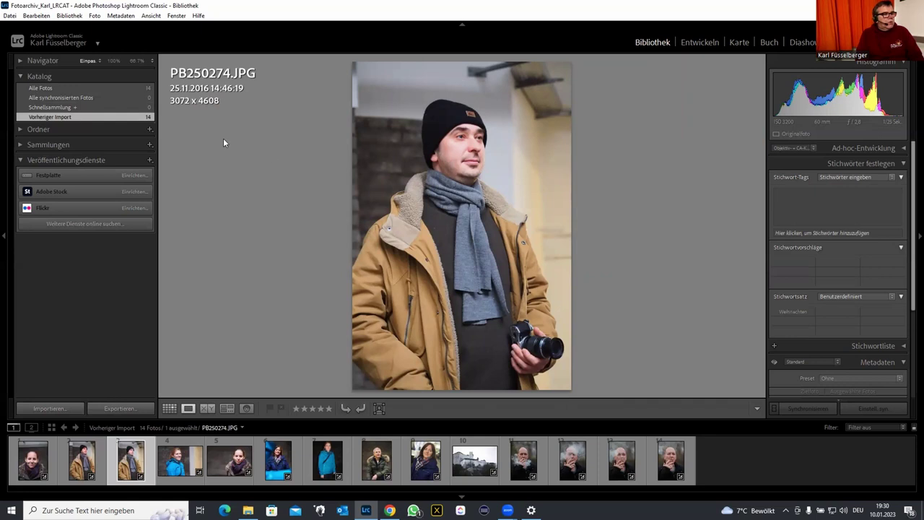
- Expand the Navigator, set 66.7% zoom and pan across PB250274.JPG's face
click(20, 61)
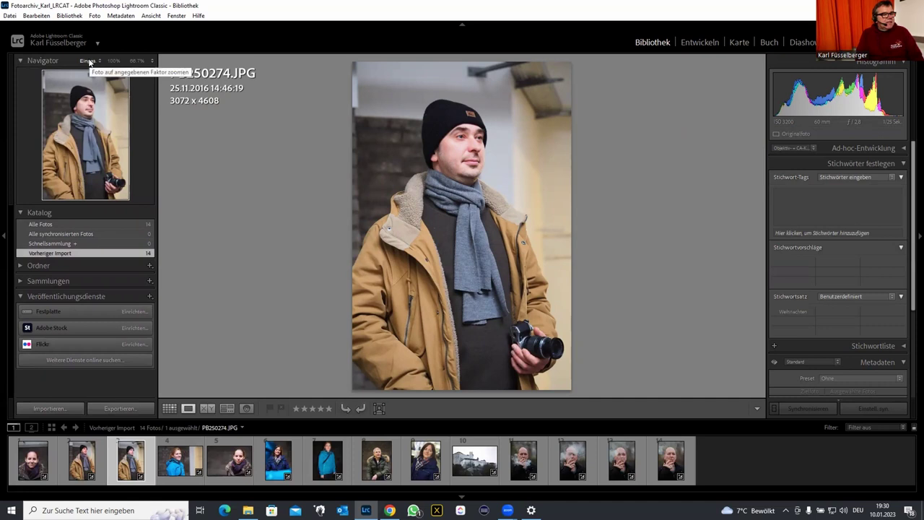
click(133, 62)
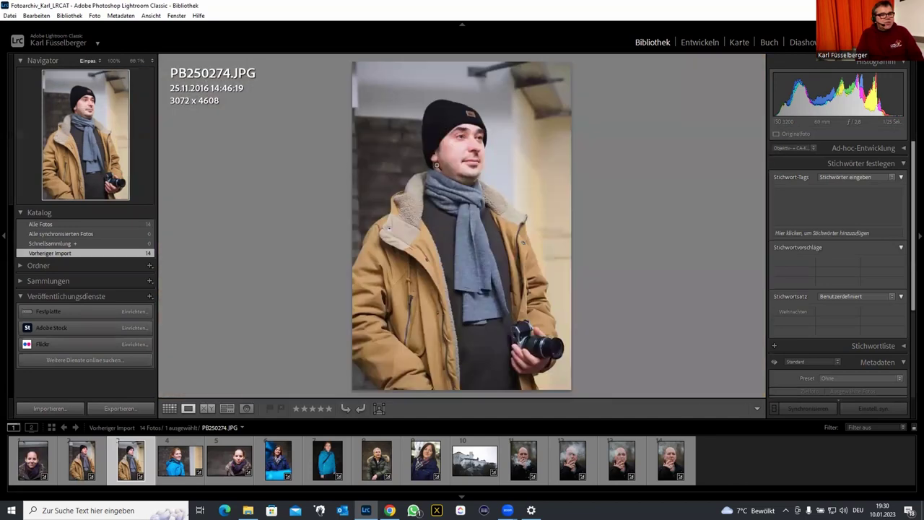
click(443, 163)
click(445, 164)
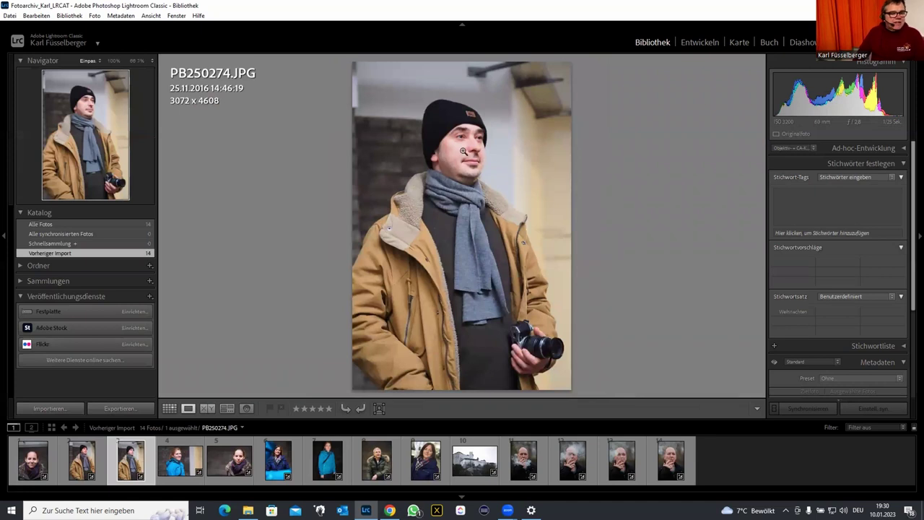
click(463, 151)
drag(462, 149, 443, 192)
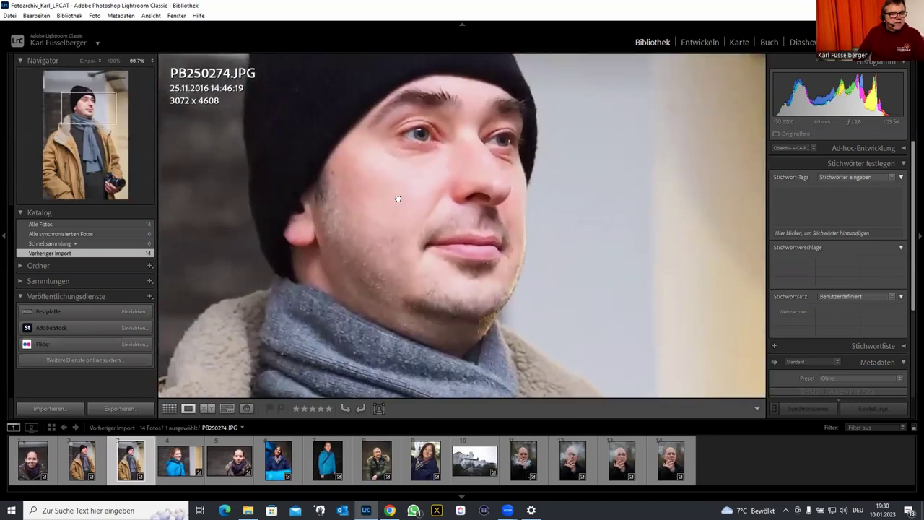
click(398, 199)
click(457, 148)
mouse_move(412, 191)
mouse_down()
mouse_move(417, 142)
mouse_move(435, 216)
mouse_move(456, 196)
mouse_up()
click(462, 192)
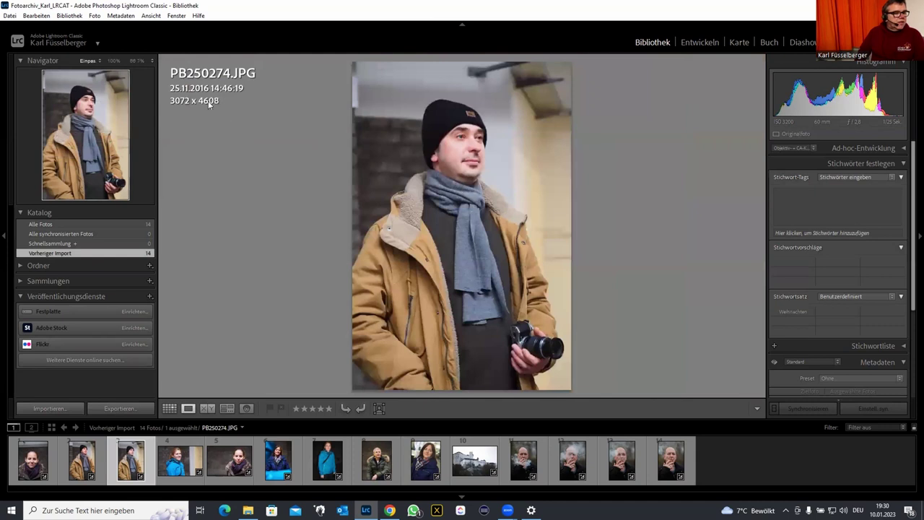
- Magnify PB250274.JPG to 300% and pan to inspect the eye and chin
click(152, 61)
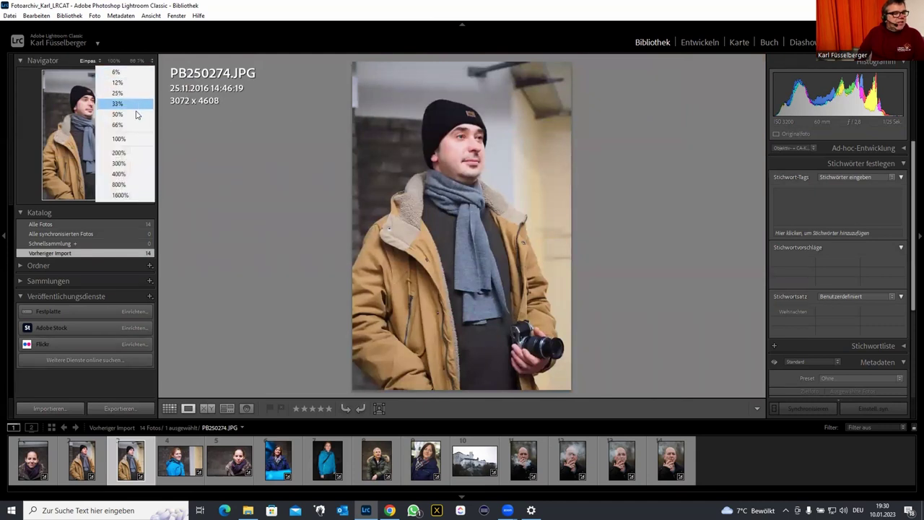
click(134, 163)
mouse_move(531, 161)
mouse_down()
mouse_move(433, 264)
mouse_move(464, 260)
mouse_up()
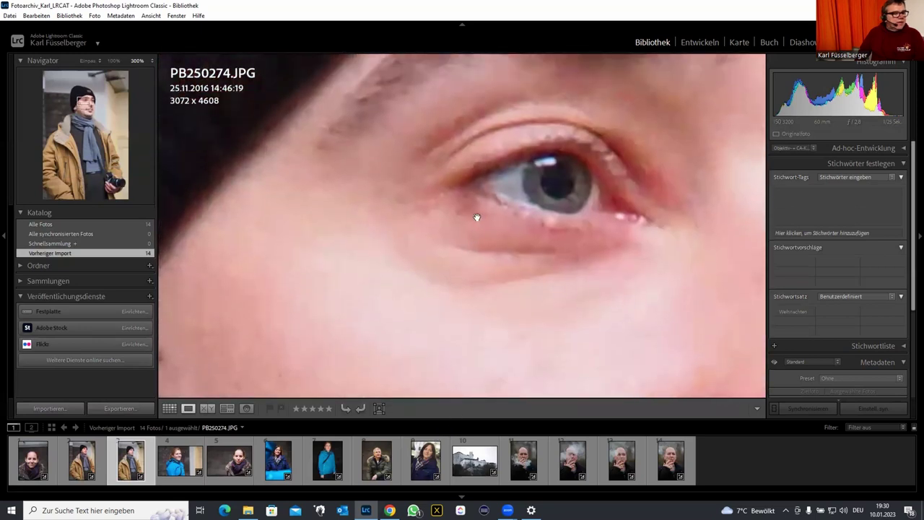
click(477, 216)
click(472, 167)
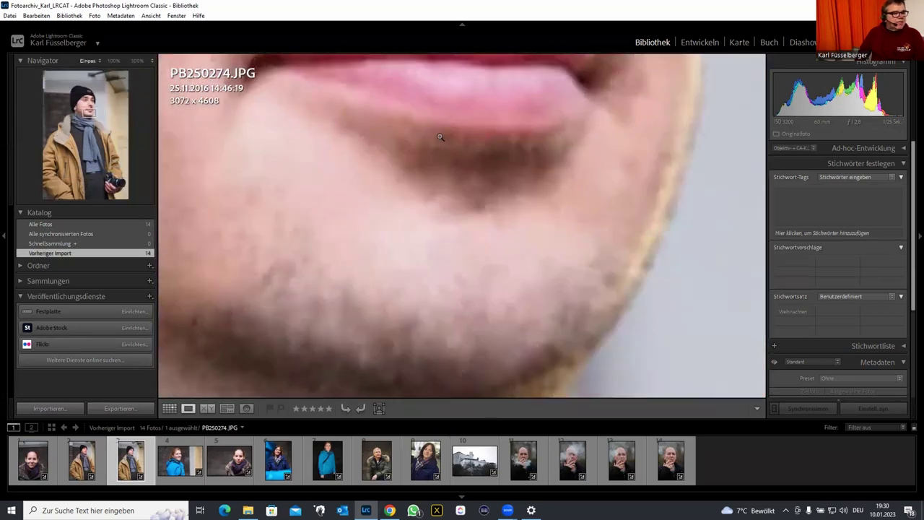
click(439, 136)
- Reset close-up zoom to 66.7%, compare face and full view, then return to Grid view
click(137, 61)
click(151, 61)
click(133, 124)
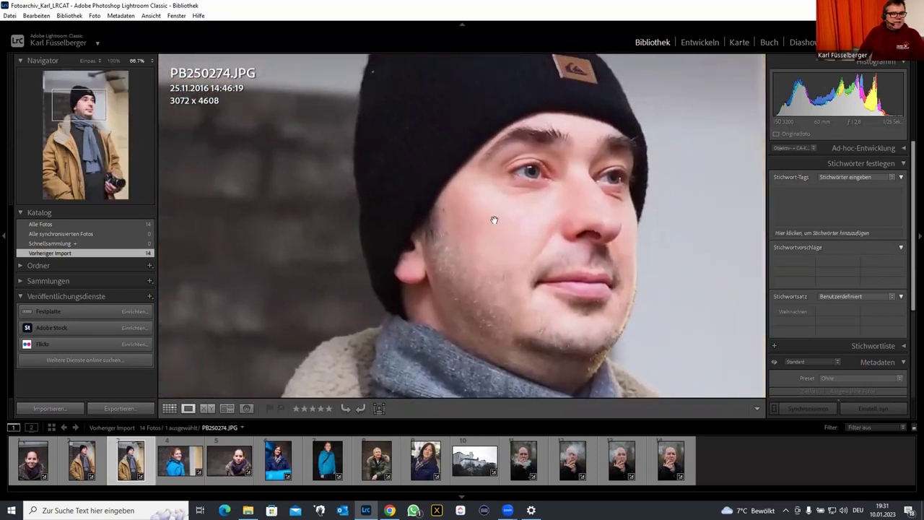
click(495, 215)
click(492, 205)
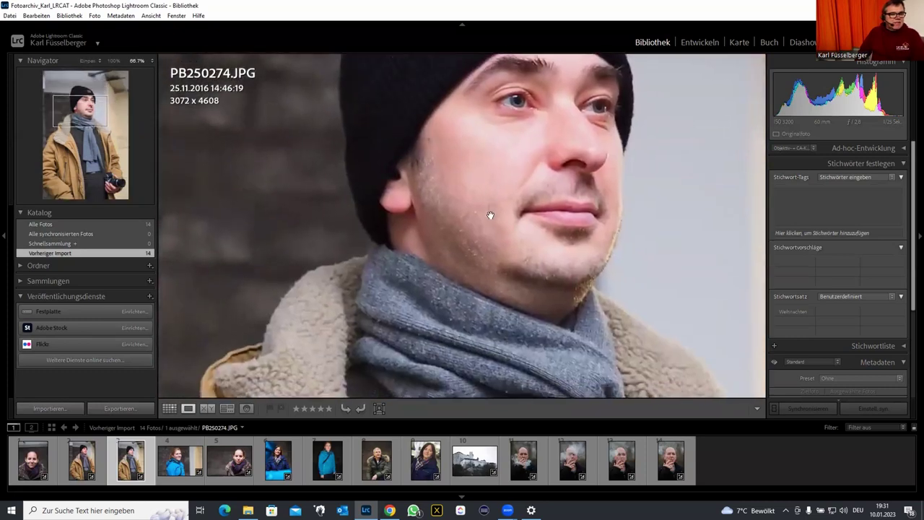
click(490, 215)
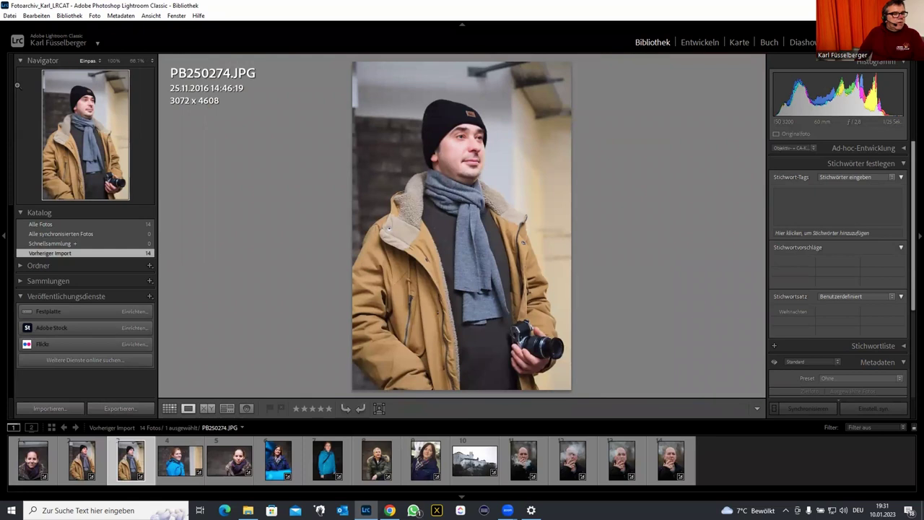
click(456, 165)
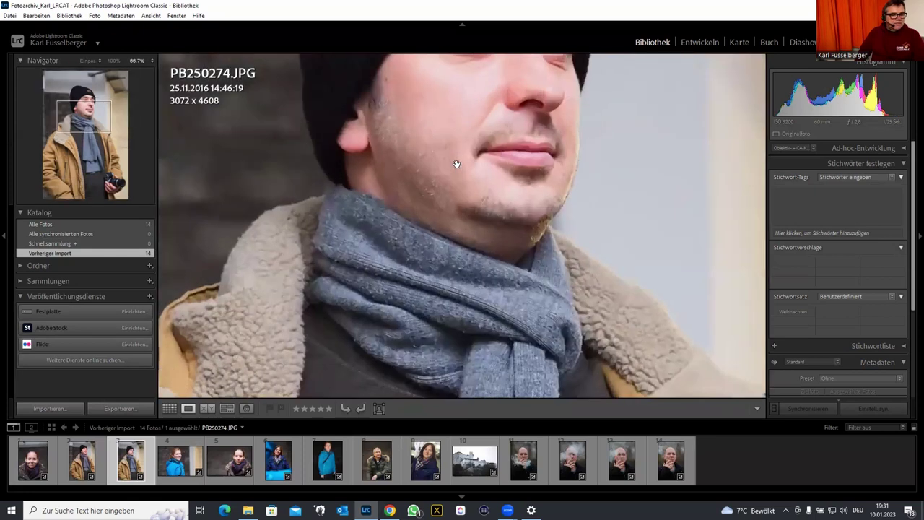
key(g)
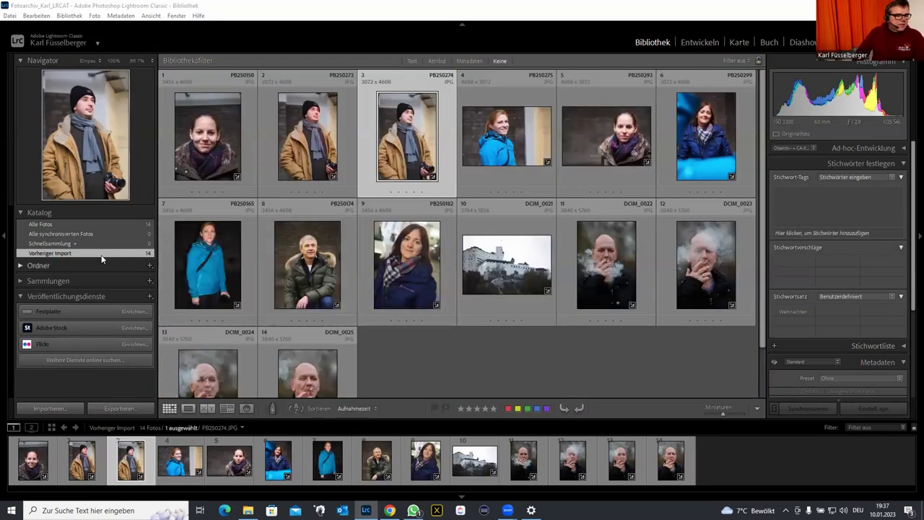
- Expand Folders and drive C, reveal Online_AdobeLightroom_1's parent Übungsdateien, and select it
click(23, 265)
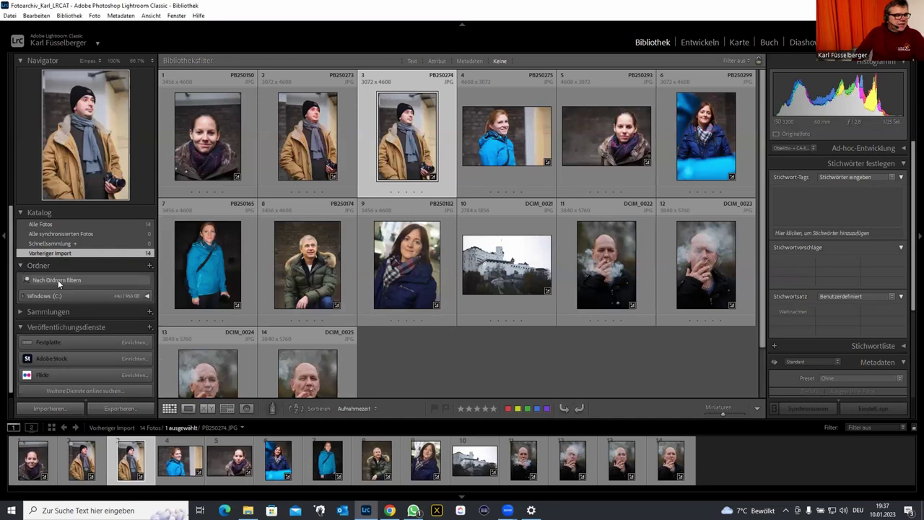
click(147, 297)
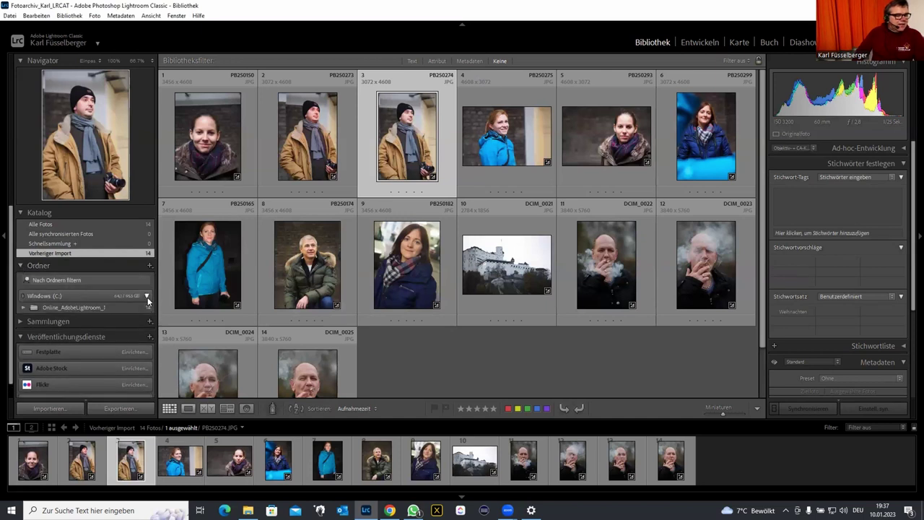
click(71, 307)
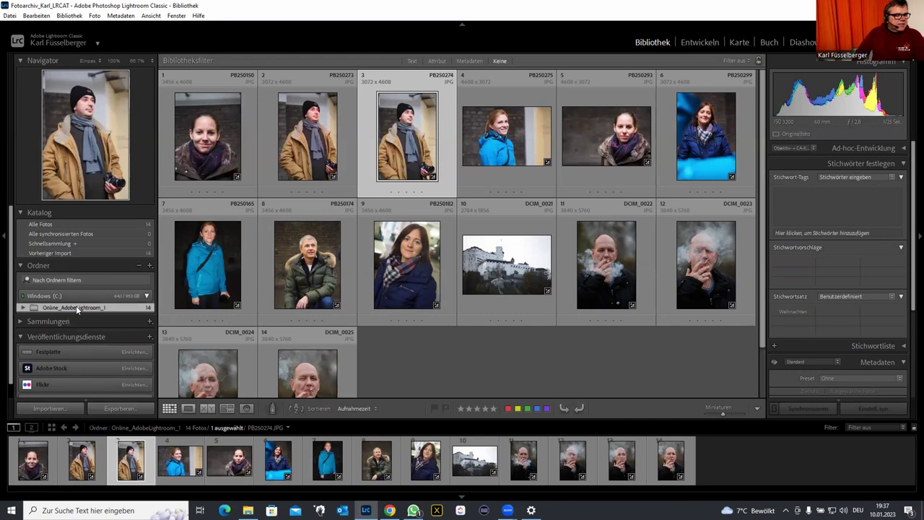
right_click(76, 308)
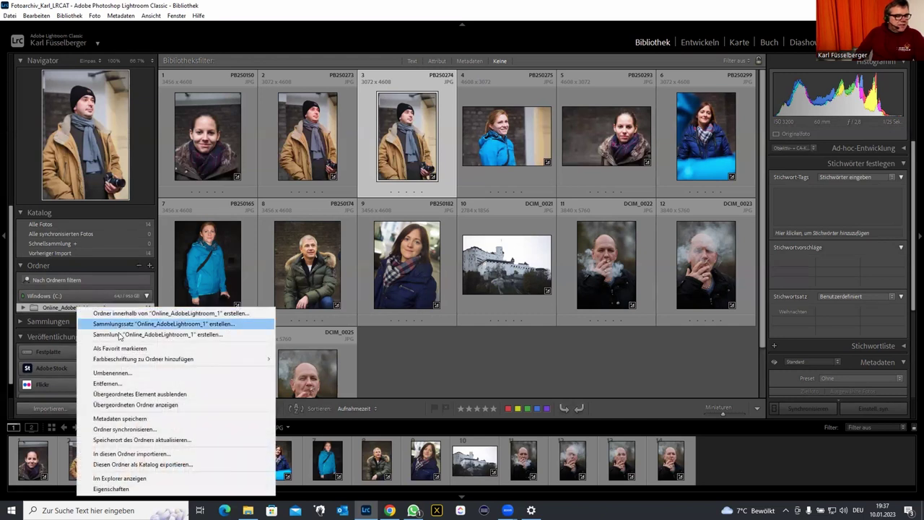
click(131, 406)
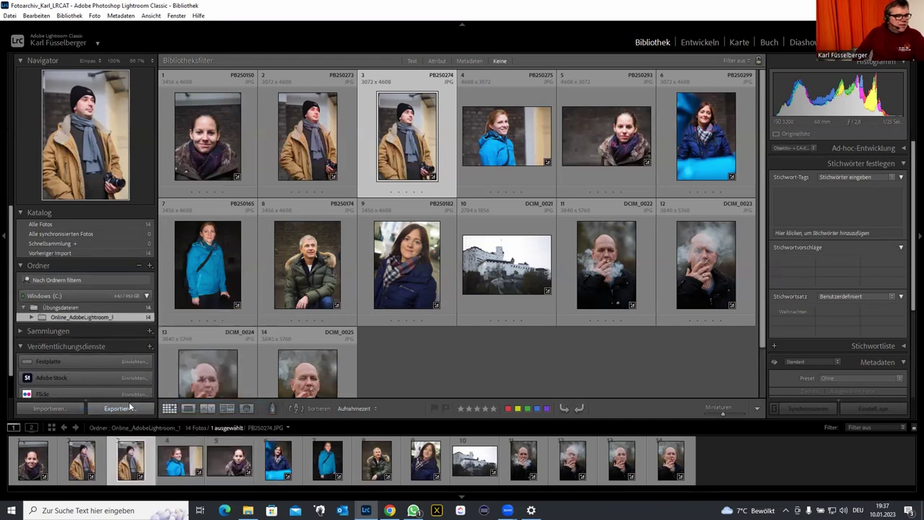
click(58, 308)
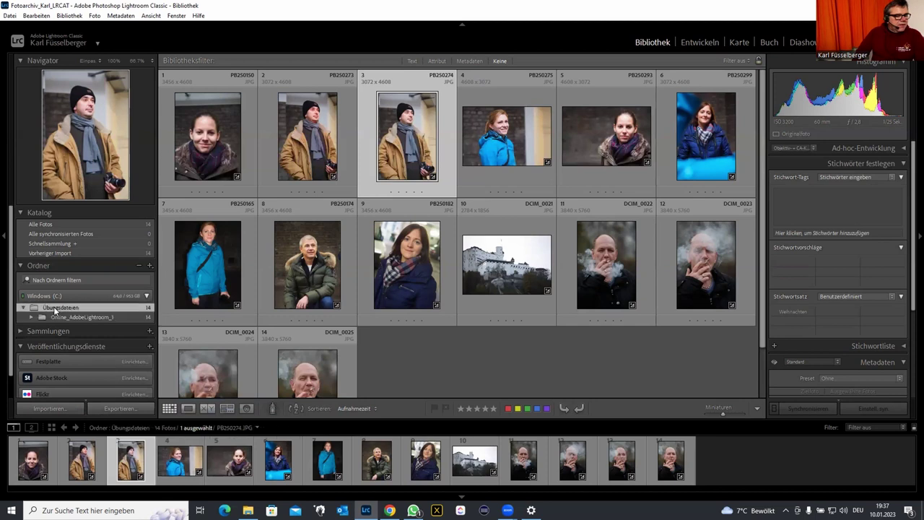
click(60, 309)
click(61, 317)
- Compare photos 2 (PB250273) and 3 and end with both brown-jacket shots selected
click(63, 318)
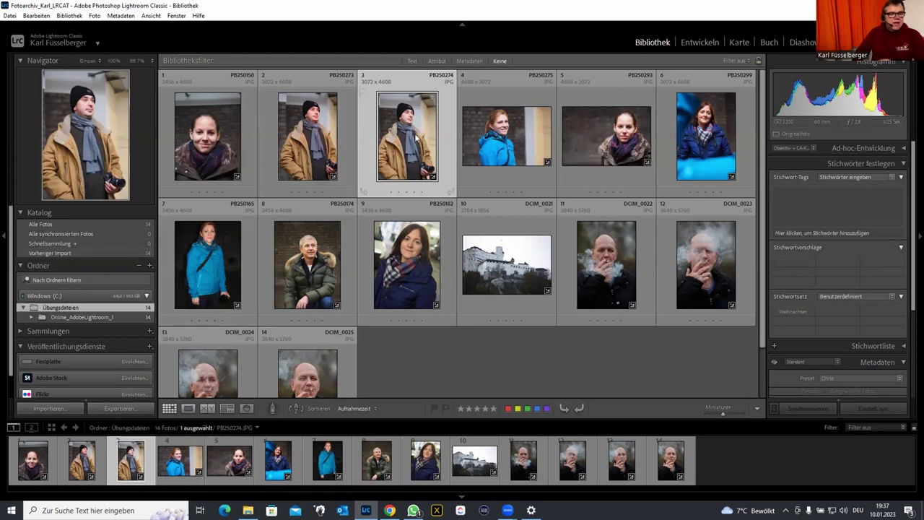
mouse_move(419, 137)
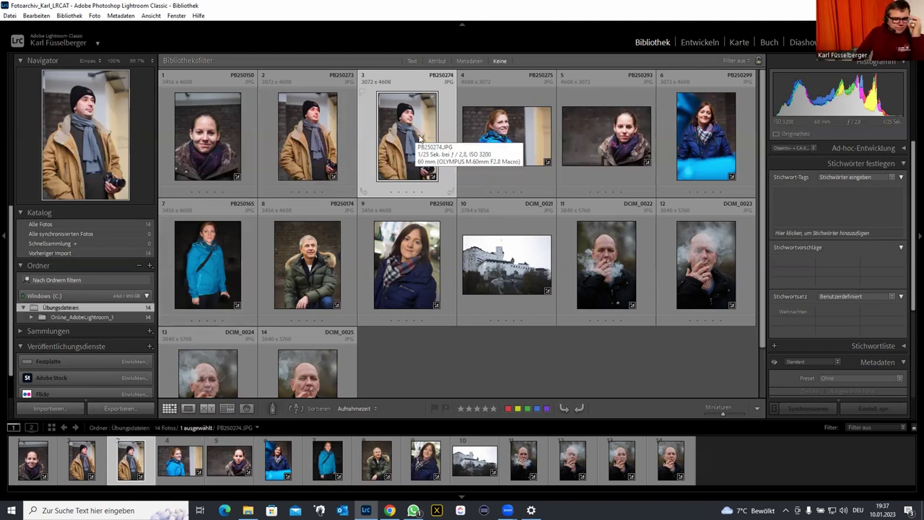
click(319, 143)
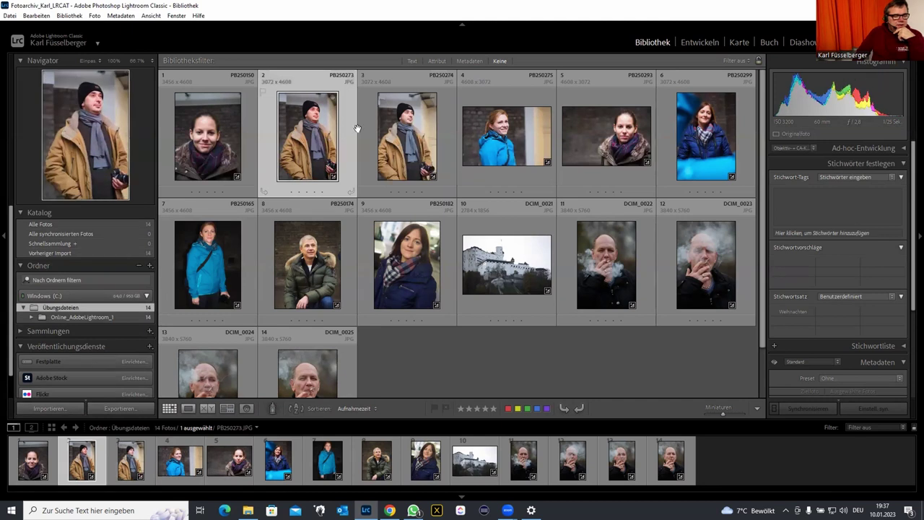
click(393, 135)
click(320, 133)
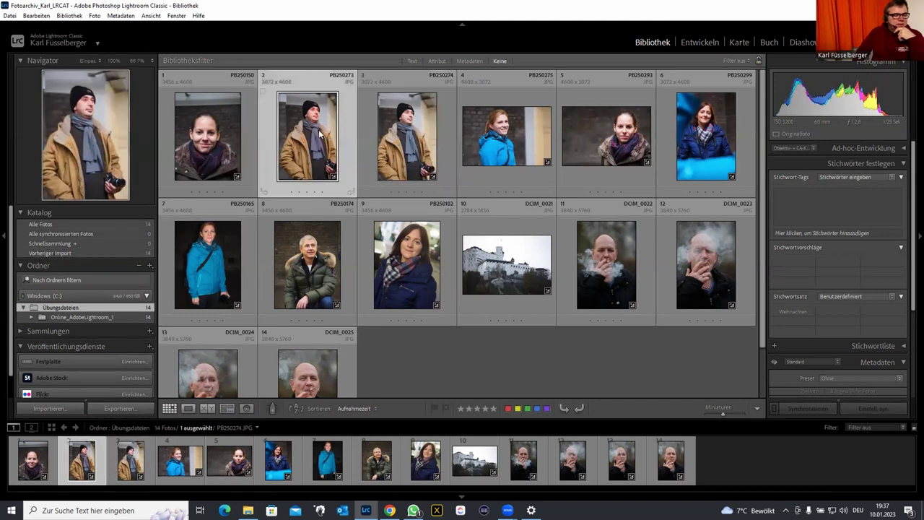
click(396, 127)
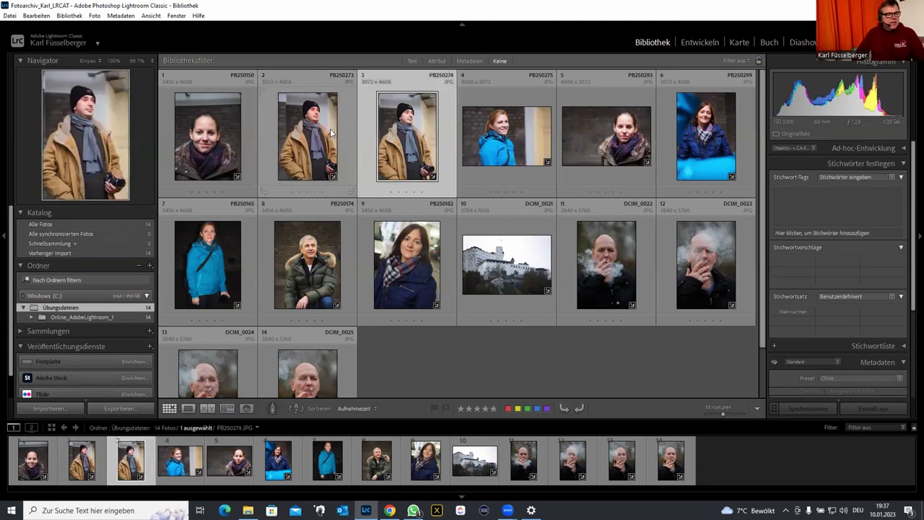
click(332, 133)
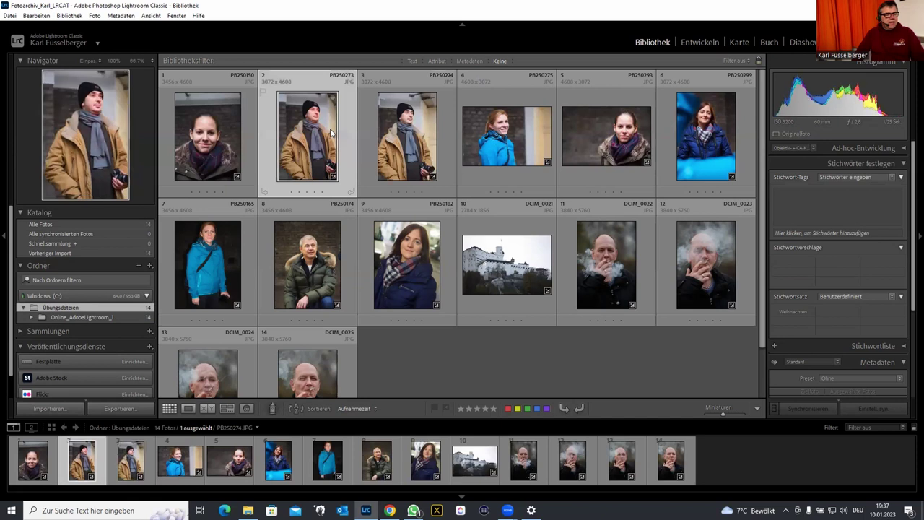
shift+click(399, 126)
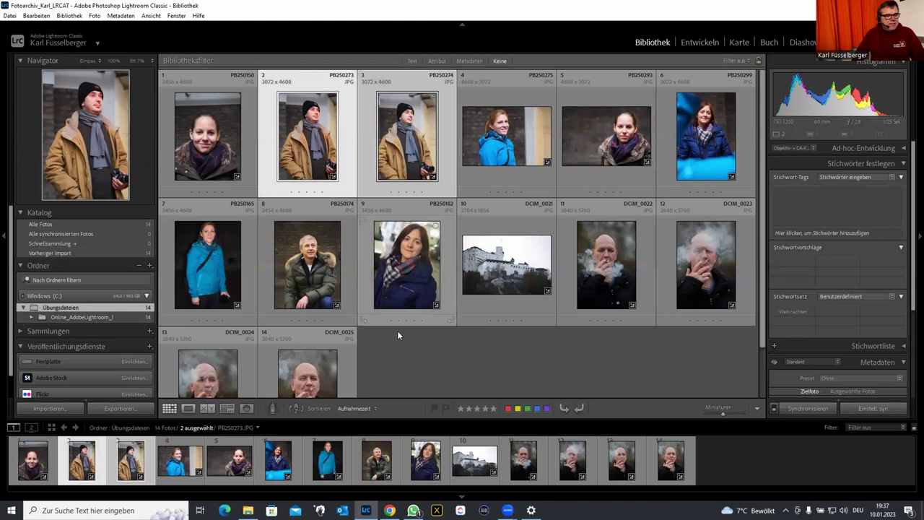
- Compare photos 2 and 3 side by side, zoomed to 38.7% and locked together on the face
click(206, 407)
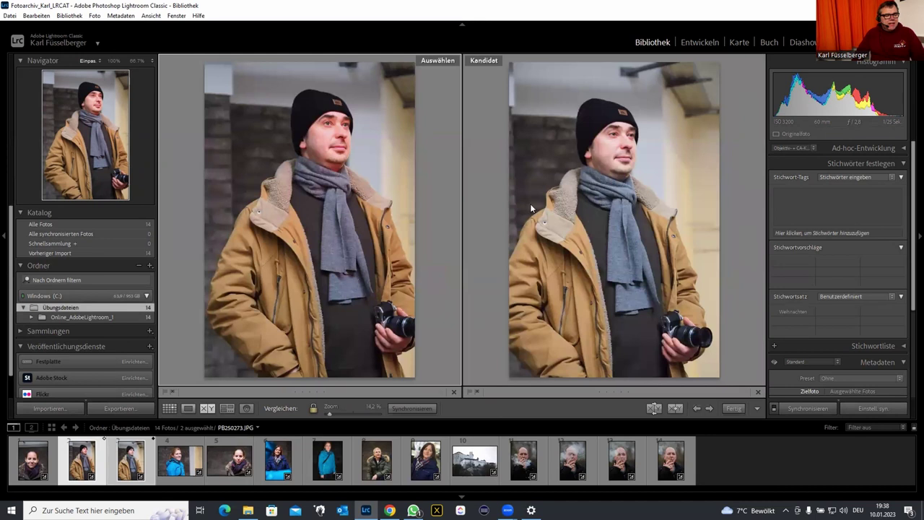
click(348, 195)
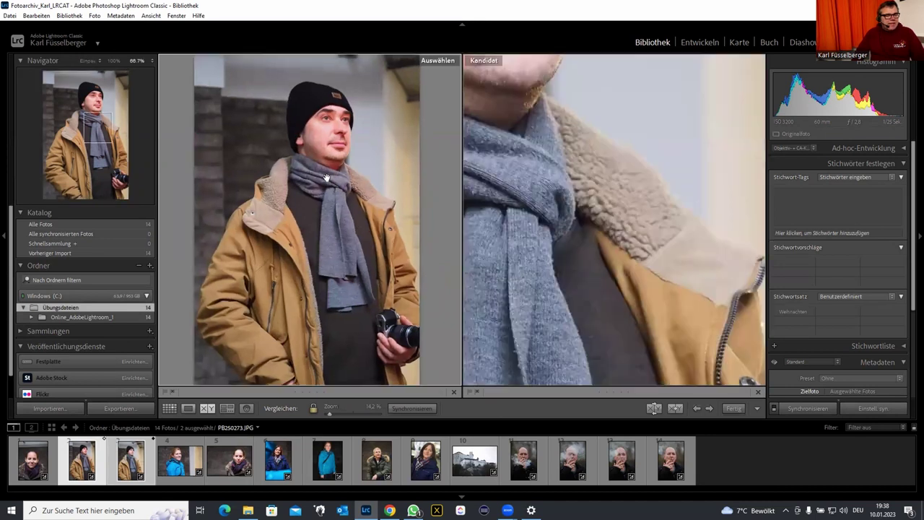
mouse_move(328, 167)
mouse_down()
mouse_move(431, 331)
mouse_move(363, 236)
mouse_move(362, 207)
mouse_up()
drag(343, 415, 338, 417)
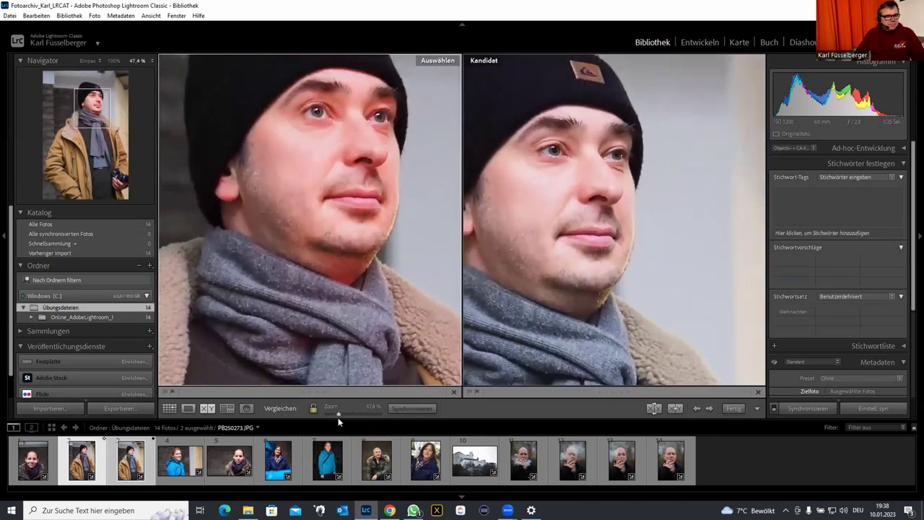
drag(338, 418, 337, 418)
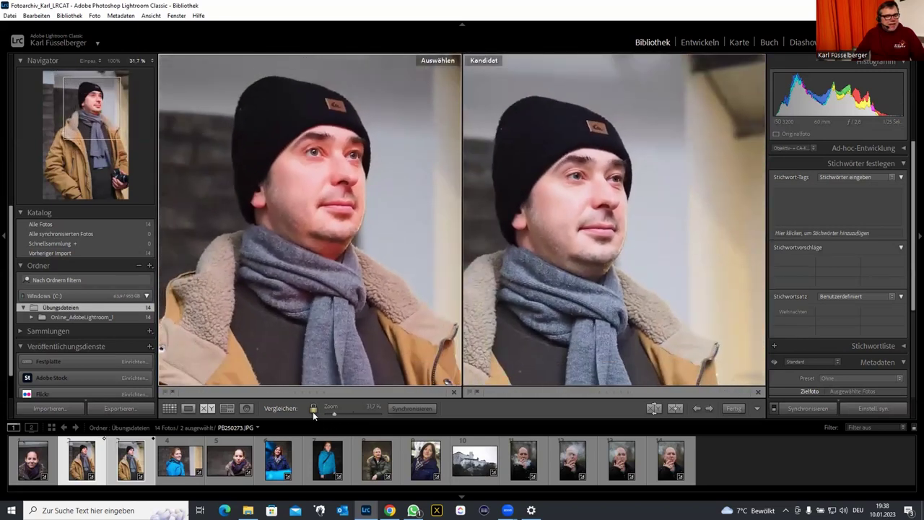
key(Right)
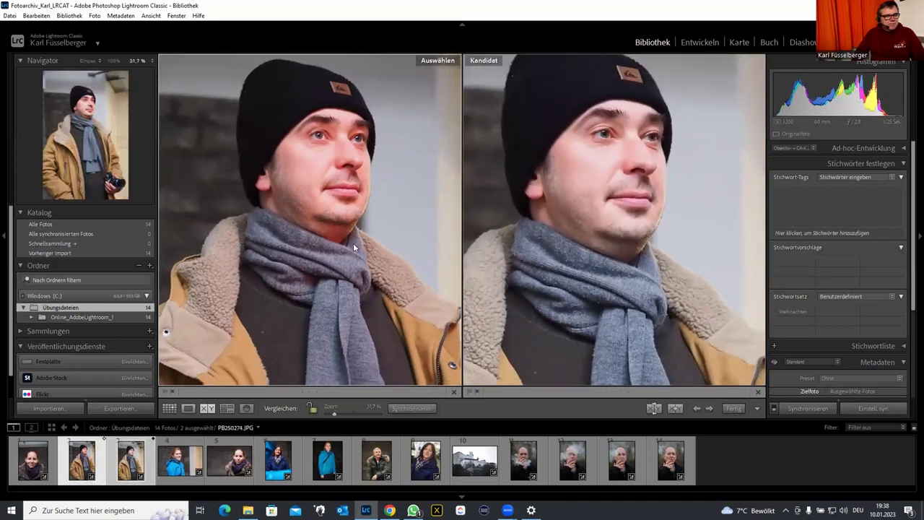
click(353, 242)
drag(335, 417, 336, 412)
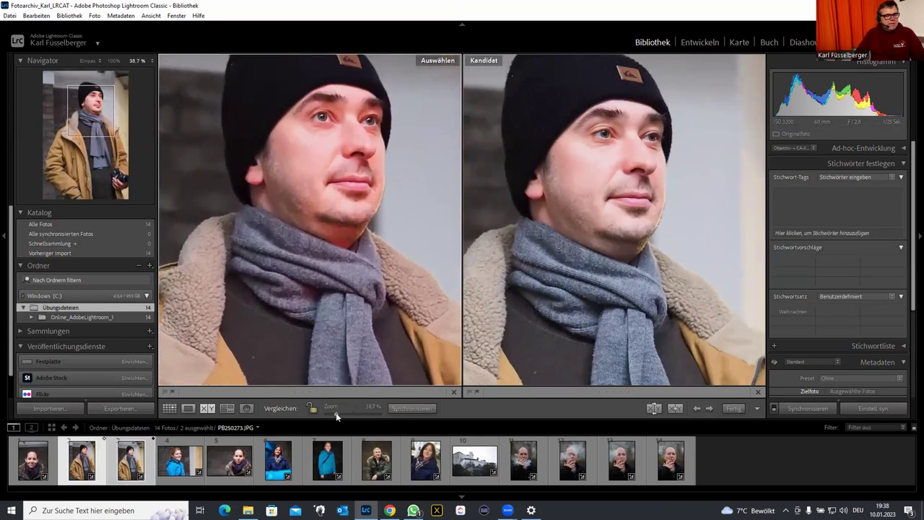
click(313, 408)
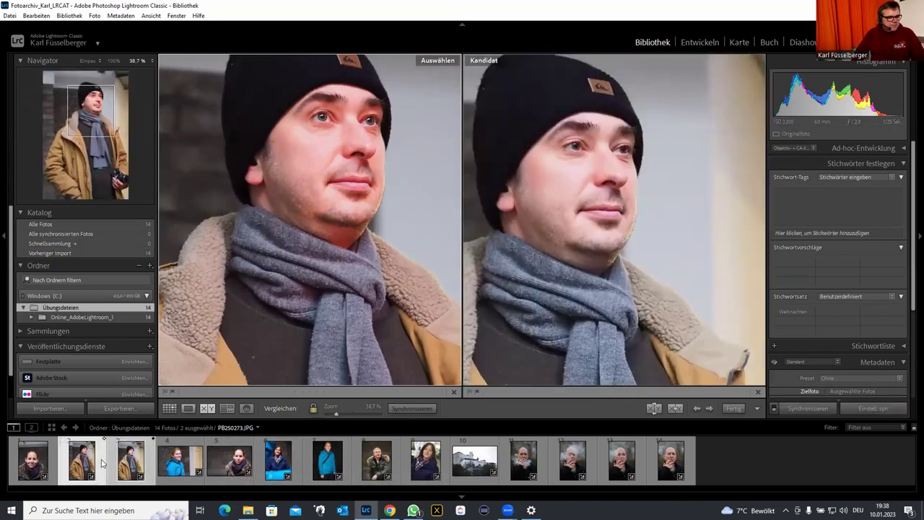
key(g)
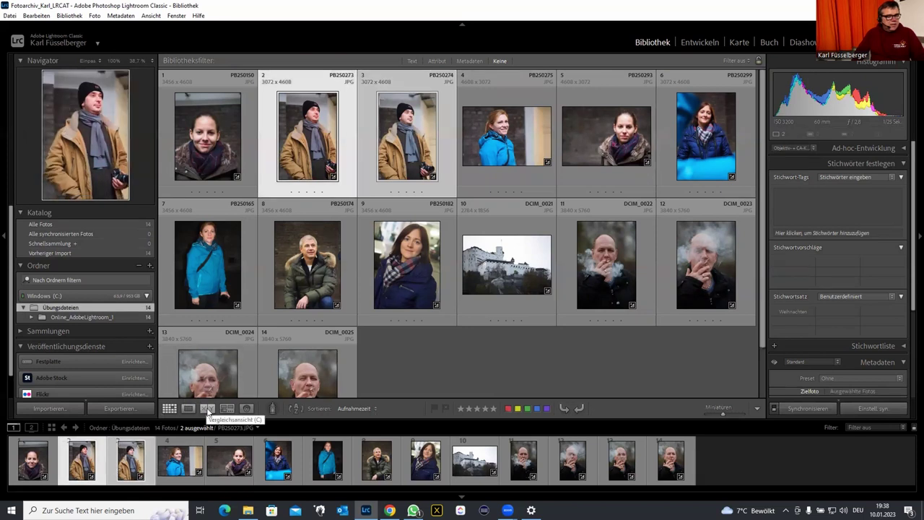
- Reopen Compare view with panels hidden, inspect the face, hat and scarf, then zoom back to fit
click(207, 410)
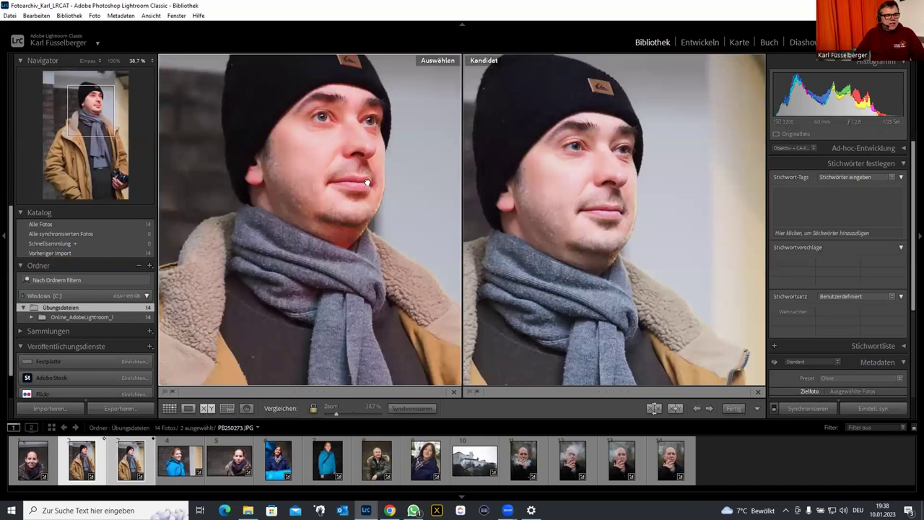
click(367, 182)
click(361, 154)
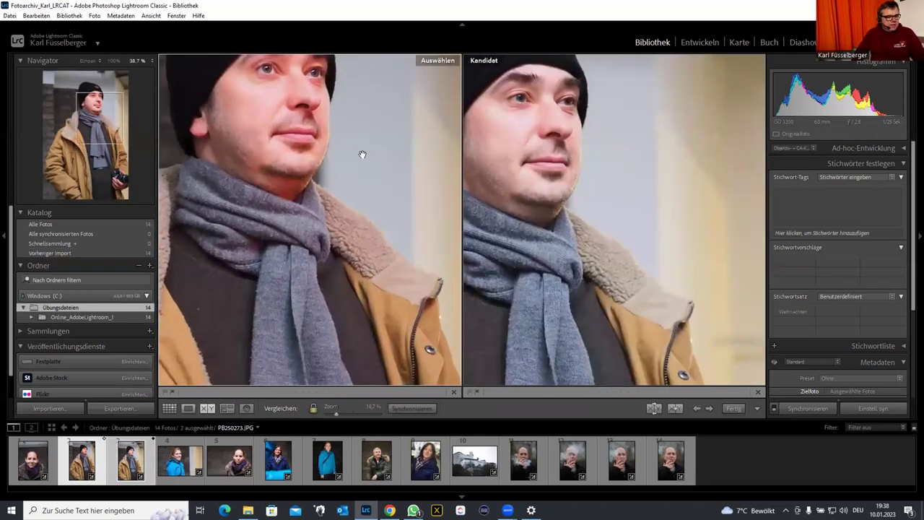
key(Tab)
mouse_move(248, 147)
mouse_down()
mouse_move(298, 263)
mouse_move(298, 208)
mouse_move(289, 233)
mouse_move(303, 206)
mouse_move(303, 221)
mouse_up()
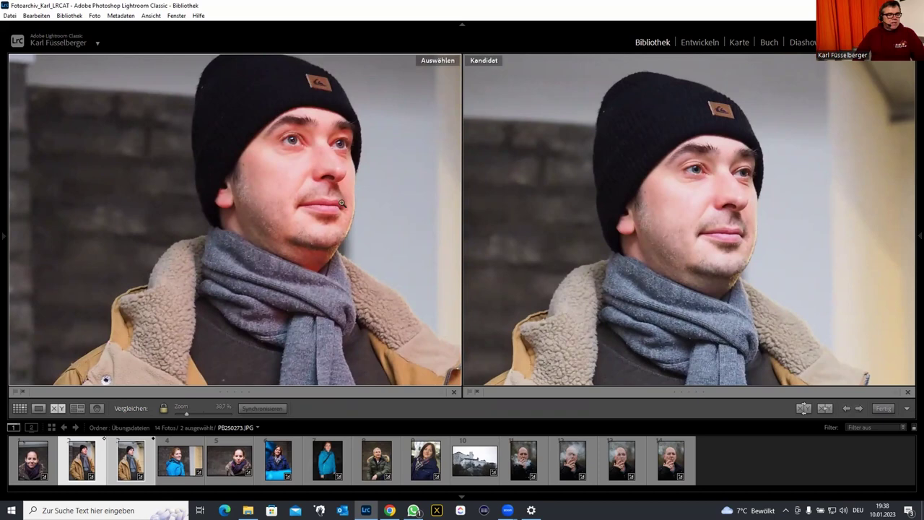
click(341, 205)
click(288, 196)
mouse_move(262, 171)
mouse_down()
mouse_move(306, 206)
mouse_move(300, 183)
mouse_up()
click(300, 183)
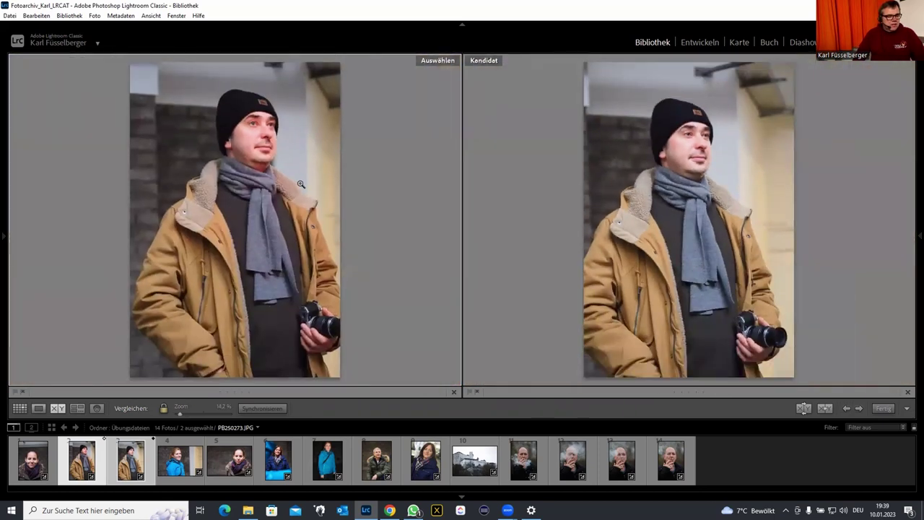
- View photos 11–14 (DCIM_0022–0025) large together in Survey view, then return to Grid
click(20, 408)
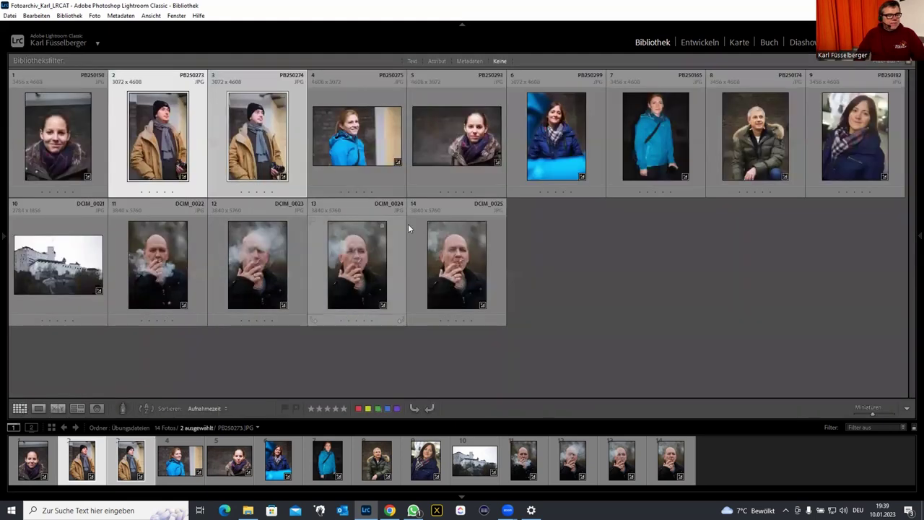
click(168, 272)
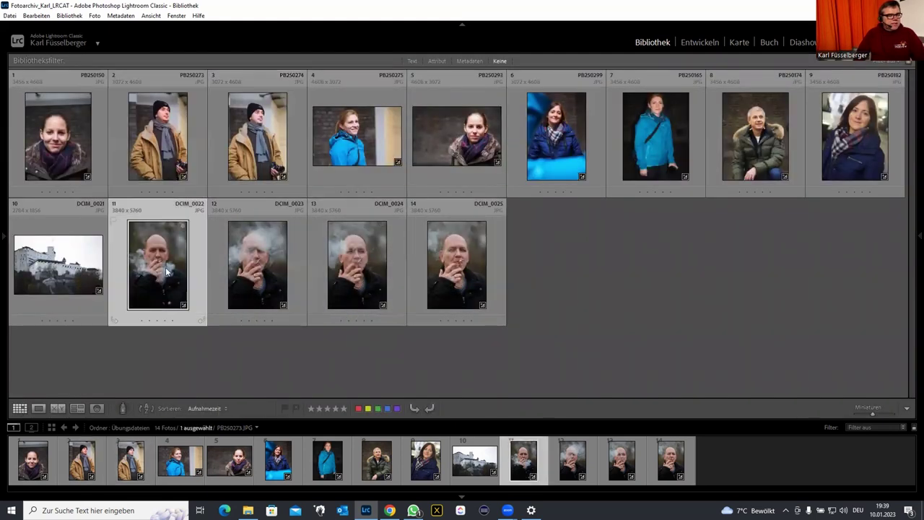
shift+click(463, 273)
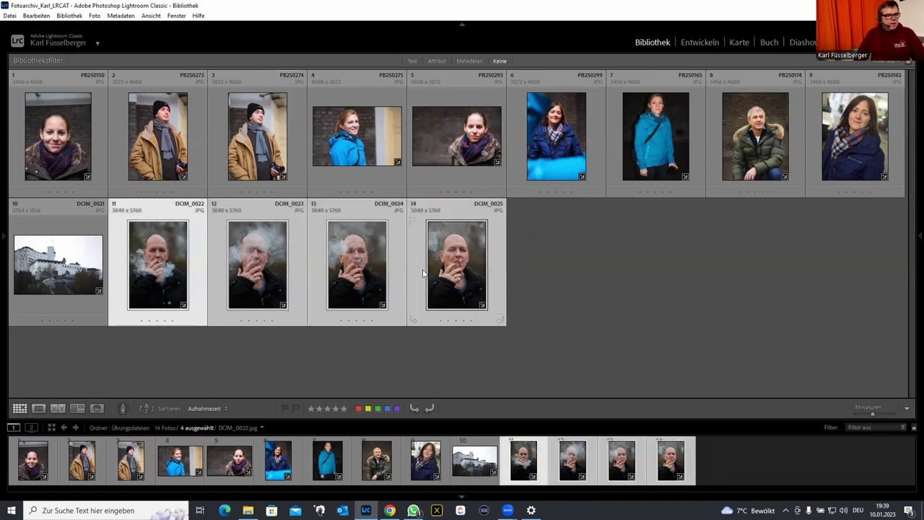
click(77, 410)
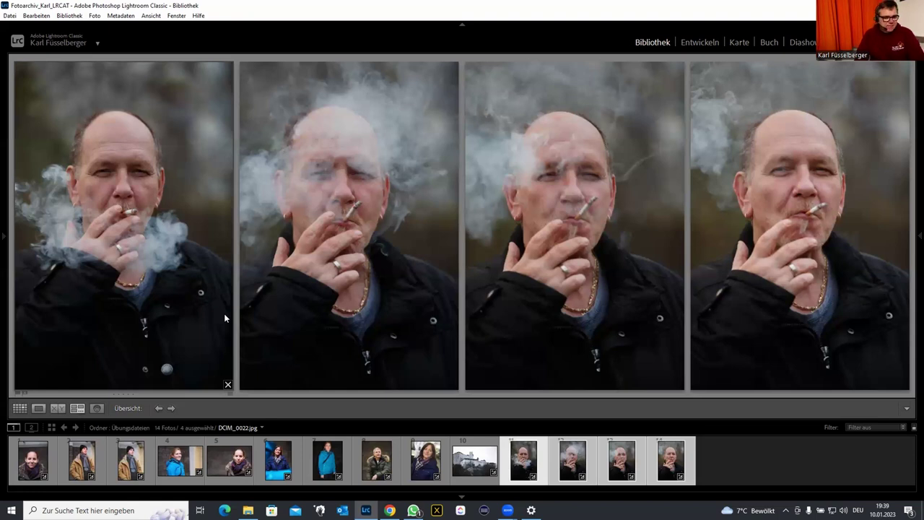
key(g)
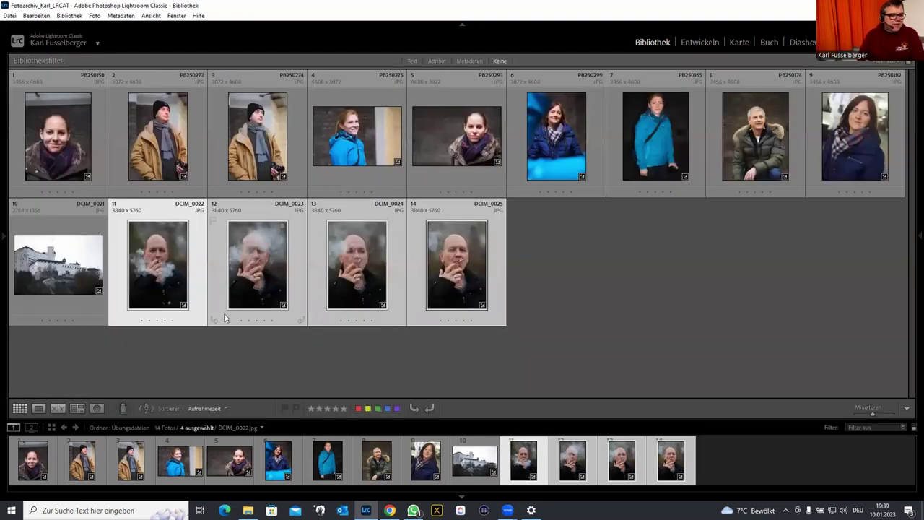
- Flag photo 12 (DCIM_0023) as a pick and try dragging it toward photo 13
click(564, 308)
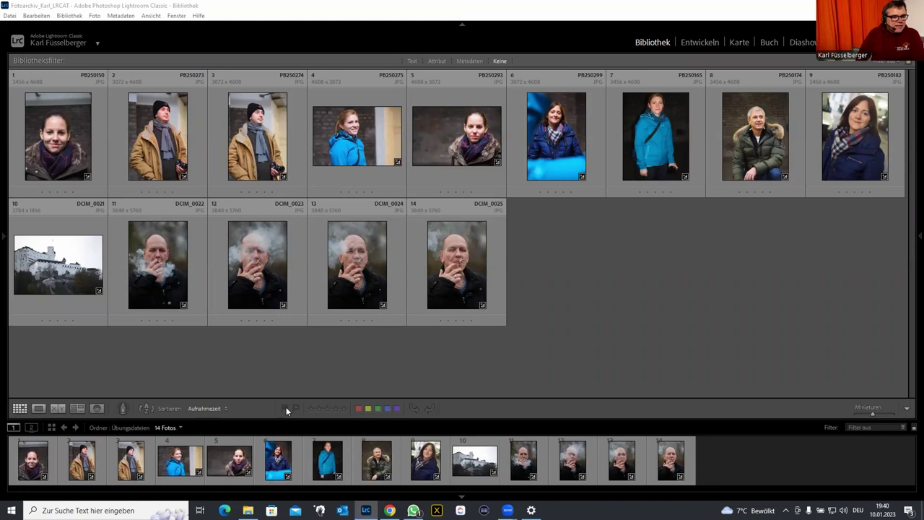
click(241, 304)
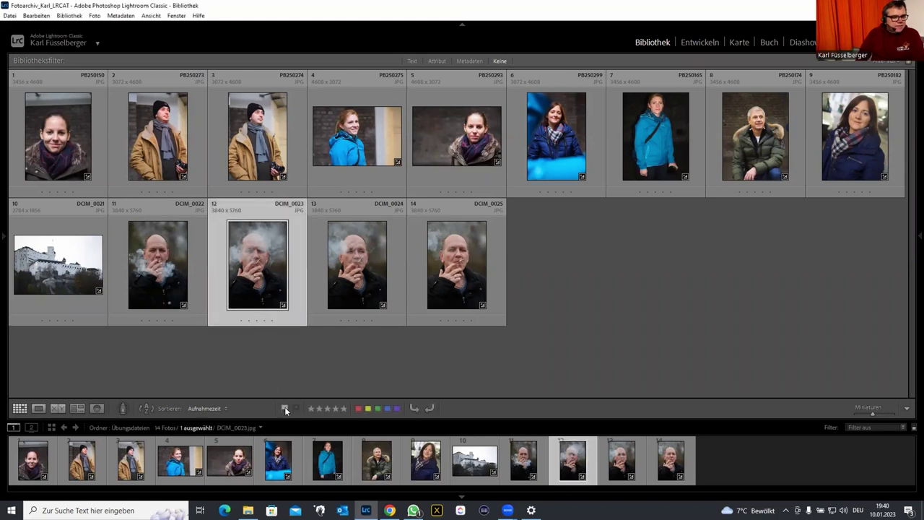
click(285, 409)
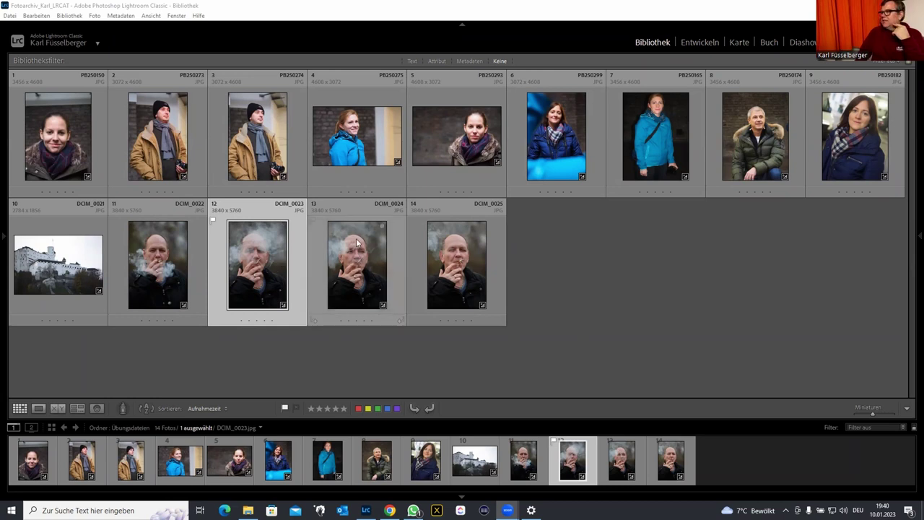
mouse_move(257, 265)
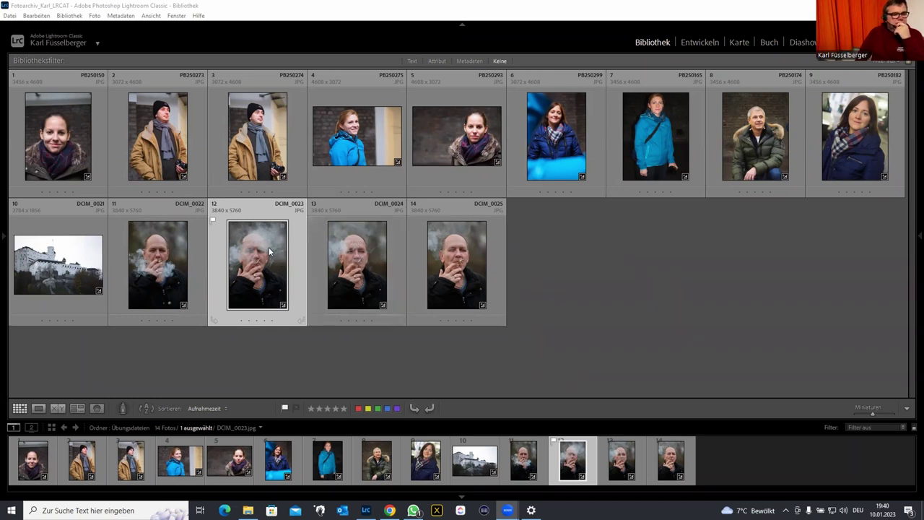
click(346, 248)
click(302, 251)
click(351, 254)
drag(264, 267, 351, 270)
- Reject photo 14, then clear the reject flags on photos 14 and 12 and select photo 1
click(462, 264)
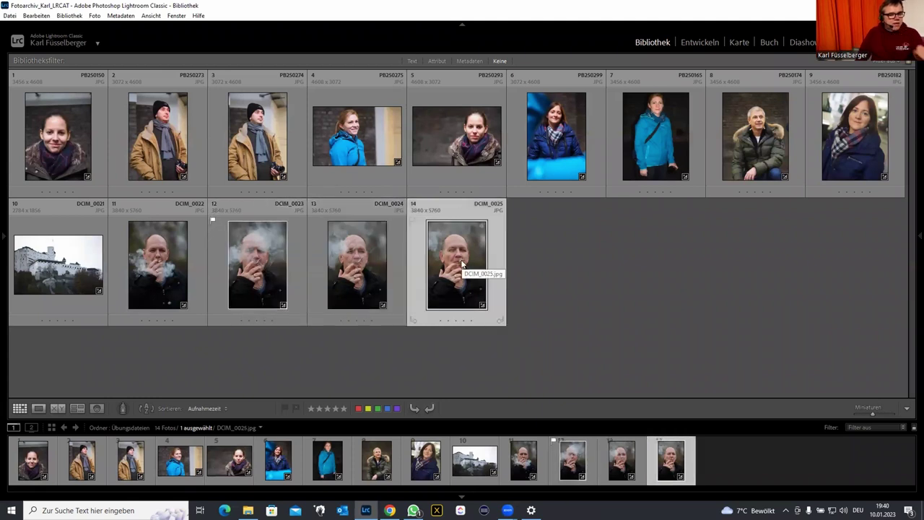
key(x)
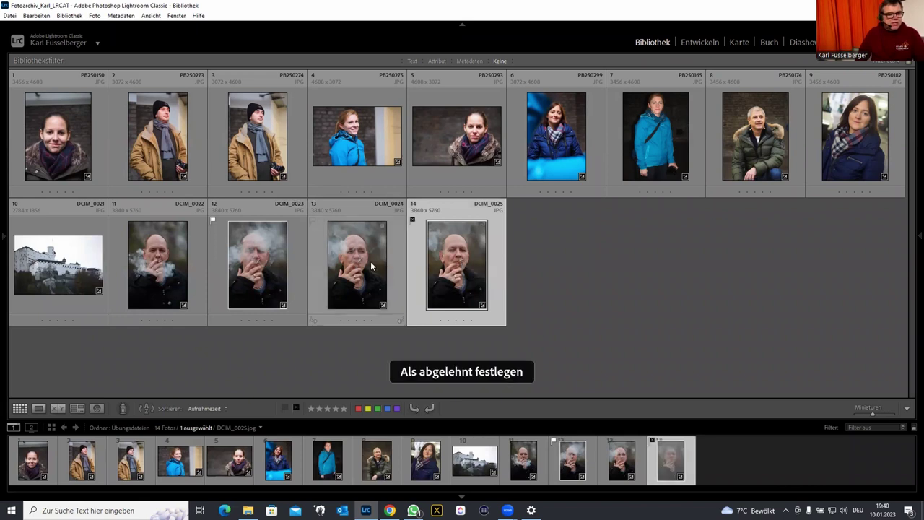
click(370, 261)
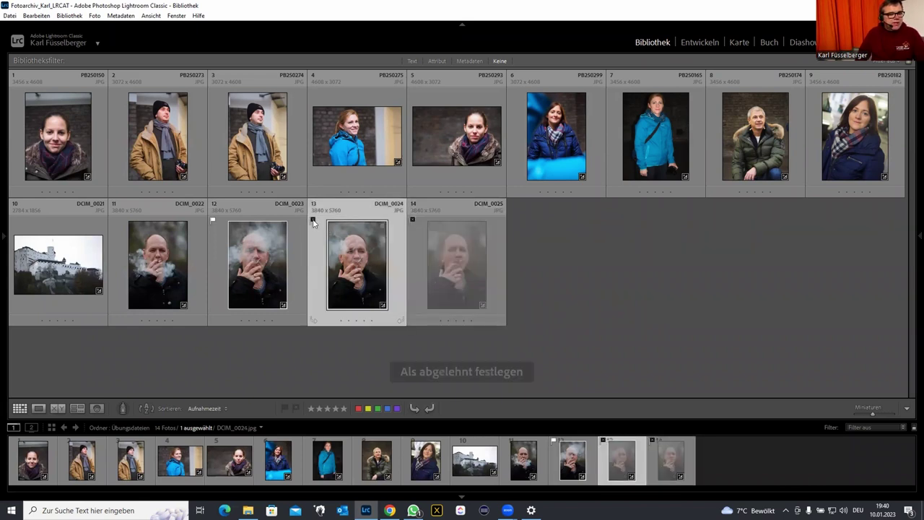
click(413, 219)
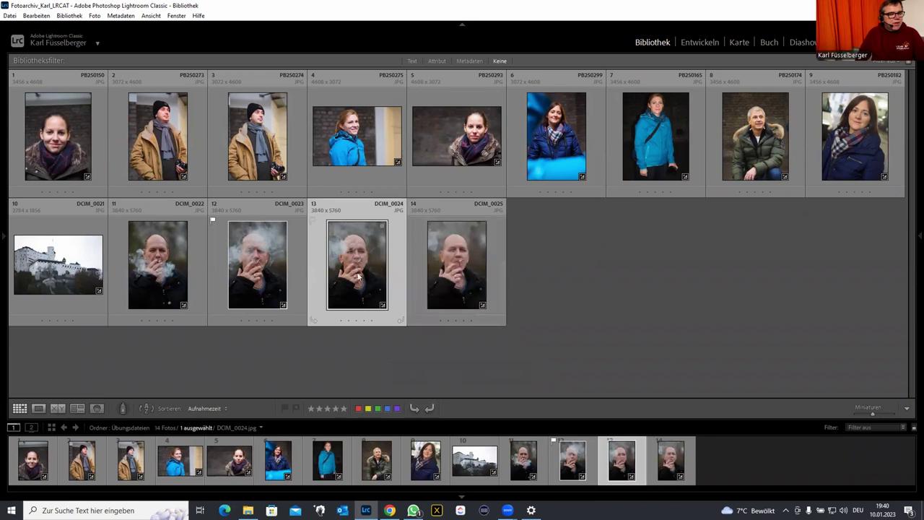
click(212, 221)
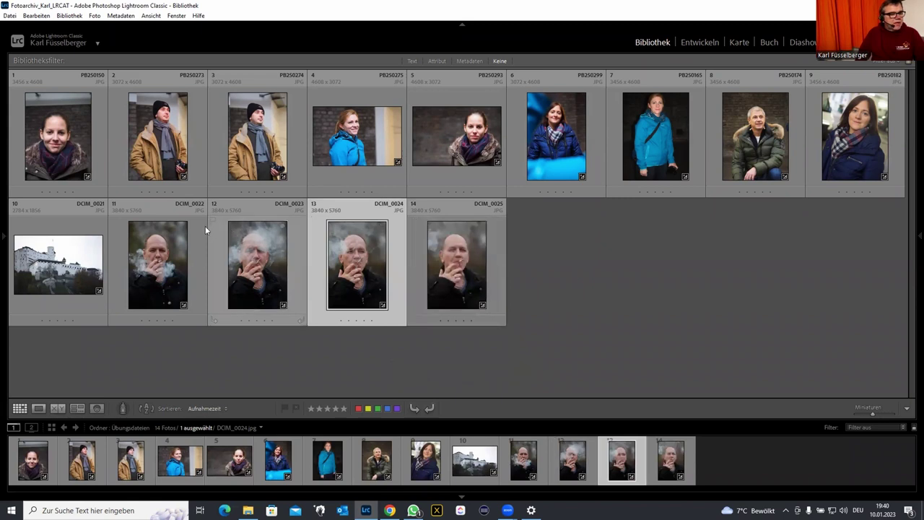
click(73, 140)
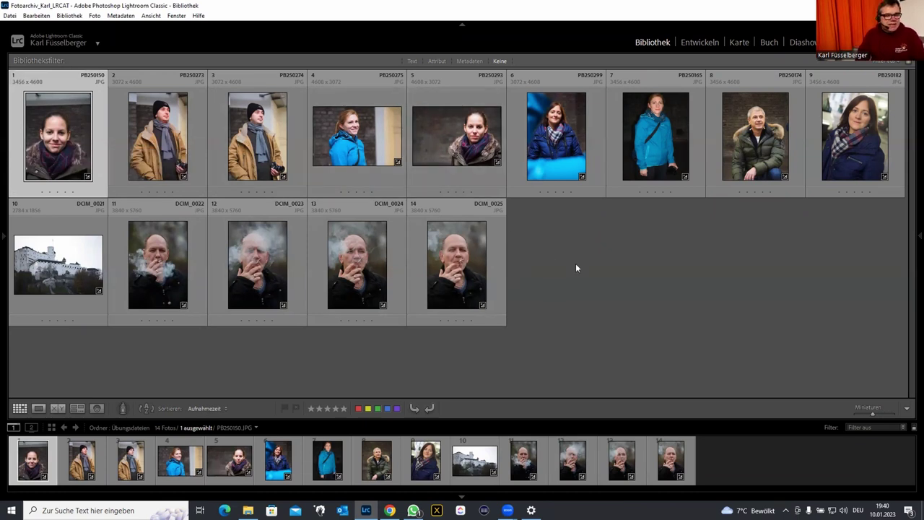
- Rate photos 1, 3, 5 and 7 one star, photo 12 three stars and photo 14 five
key(1)
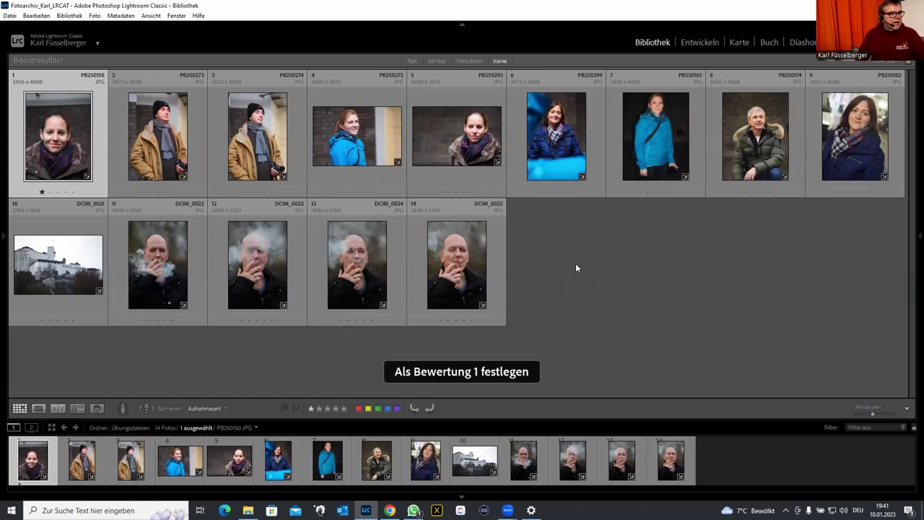
click(255, 147)
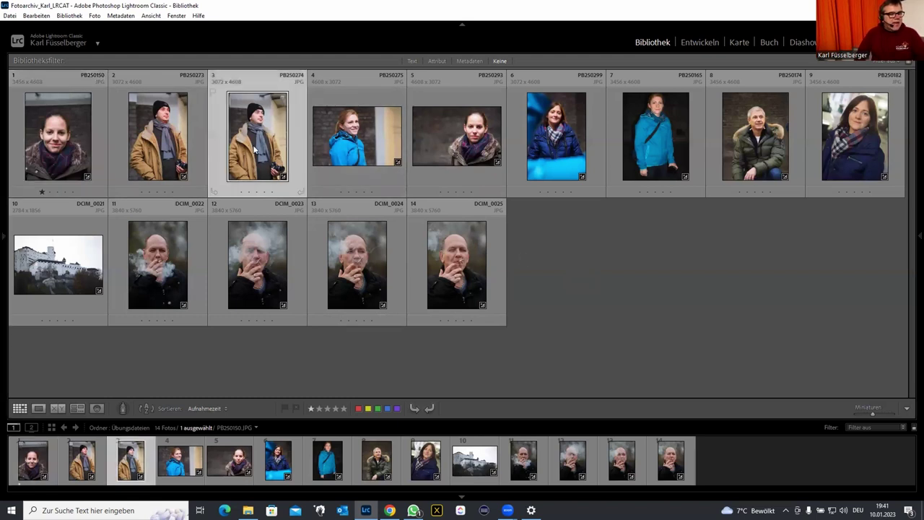
key(1)
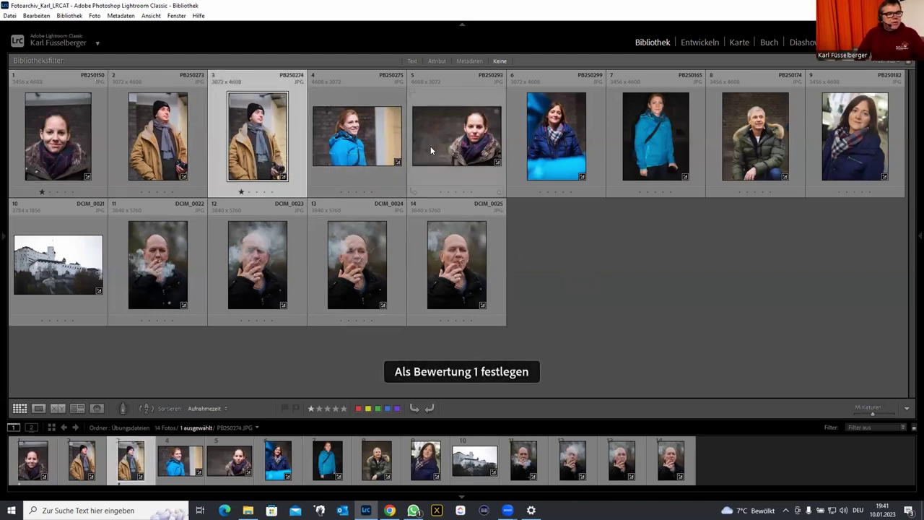
click(432, 149)
key(1)
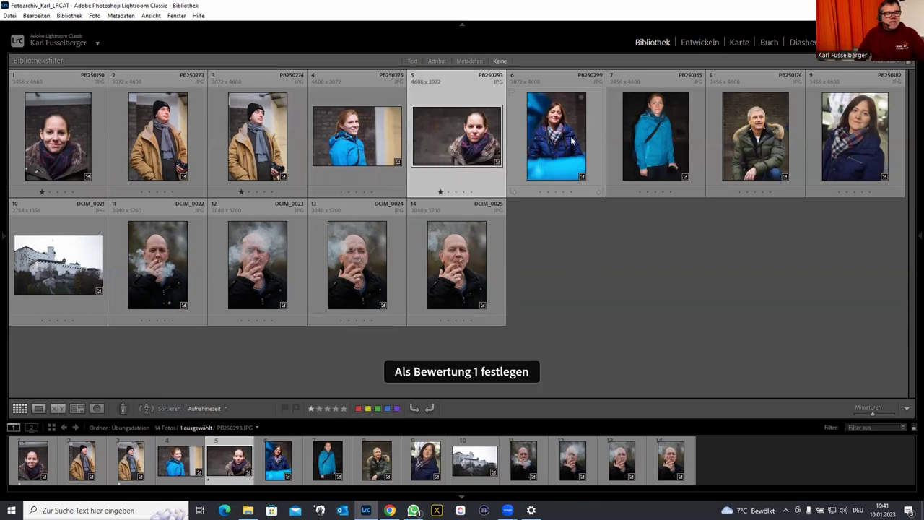
click(639, 143)
key(1)
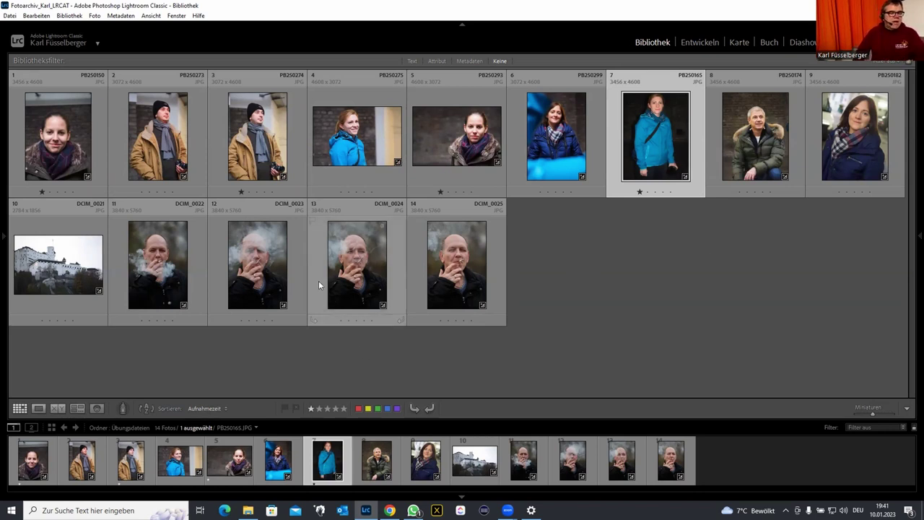
click(266, 253)
key(3)
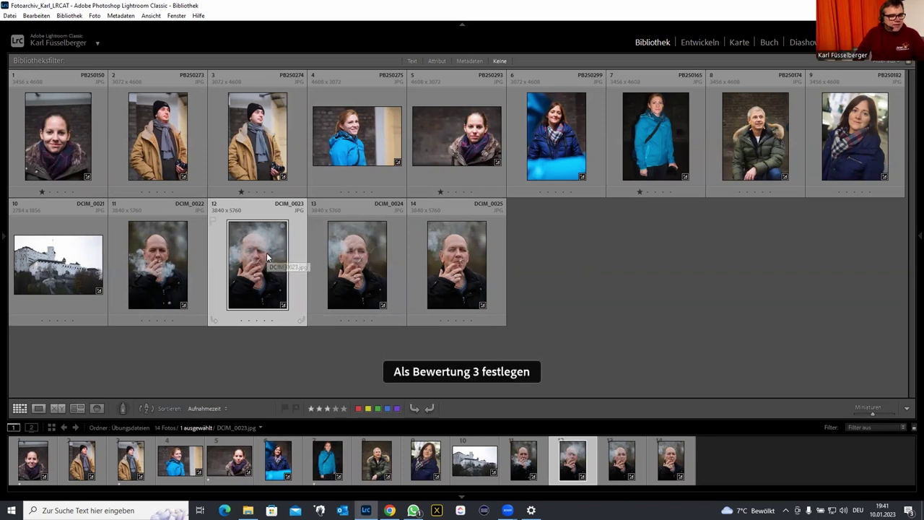
click(447, 279)
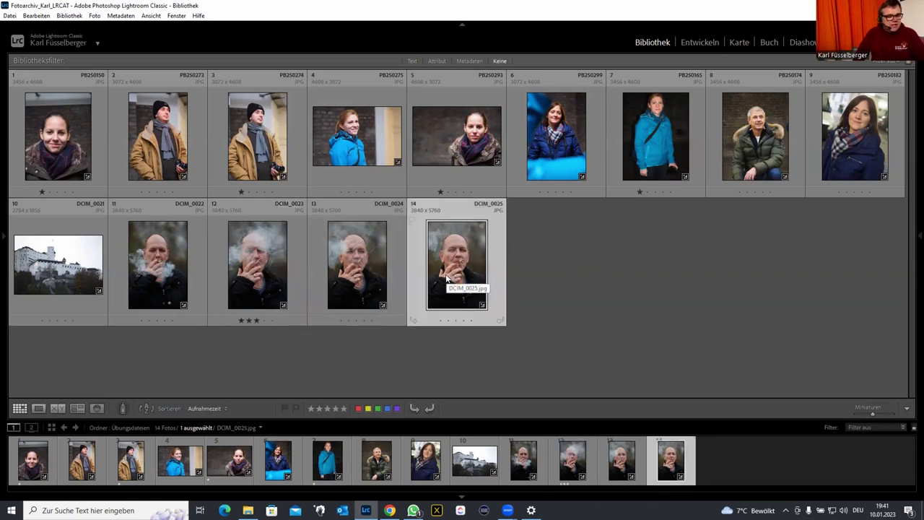
key(5)
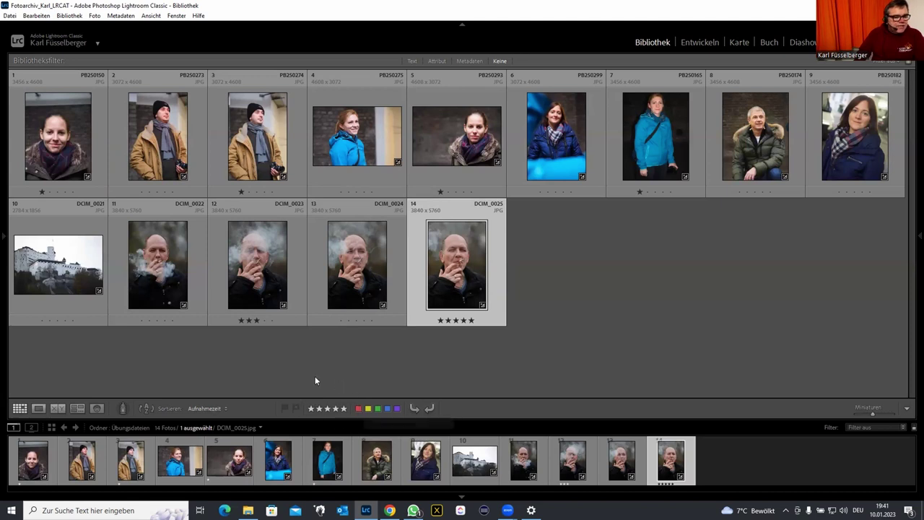
- Try several star ratings on photo 13, then leave it unrated with 0
click(357, 284)
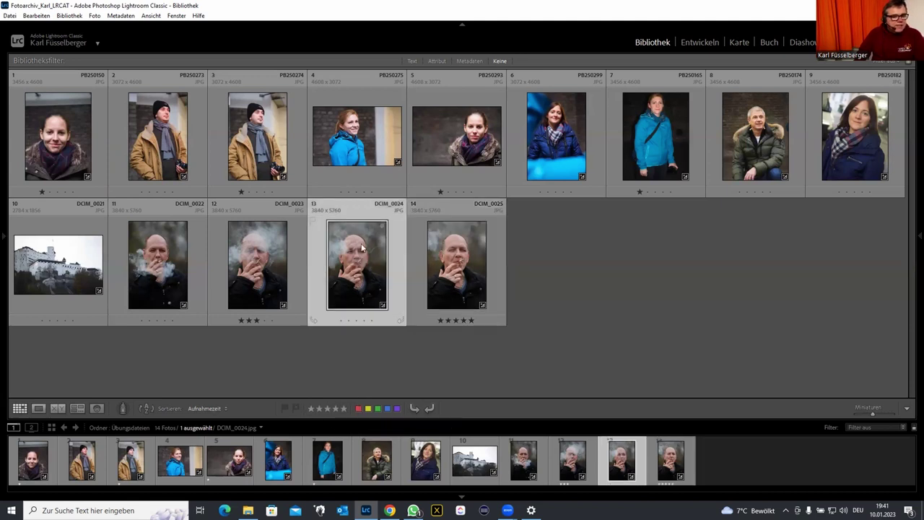
click(318, 409)
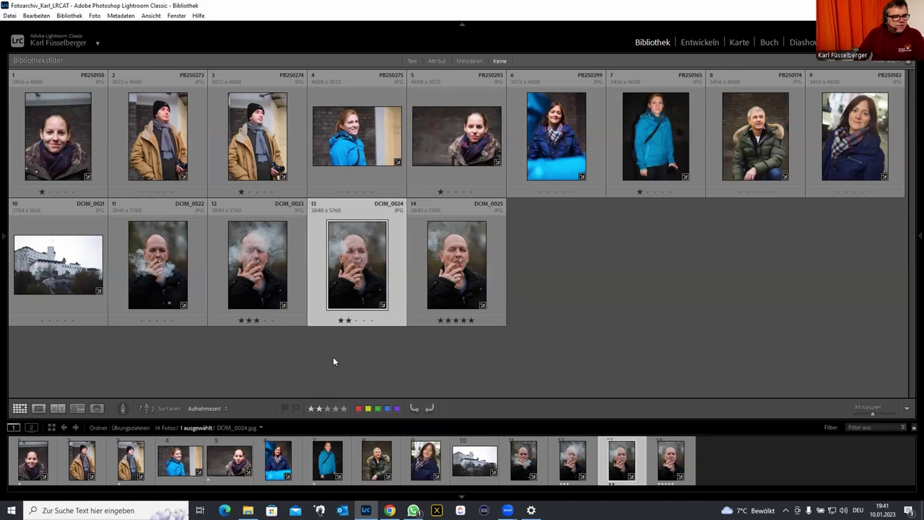
click(350, 321)
click(371, 320)
click(349, 321)
key(0)
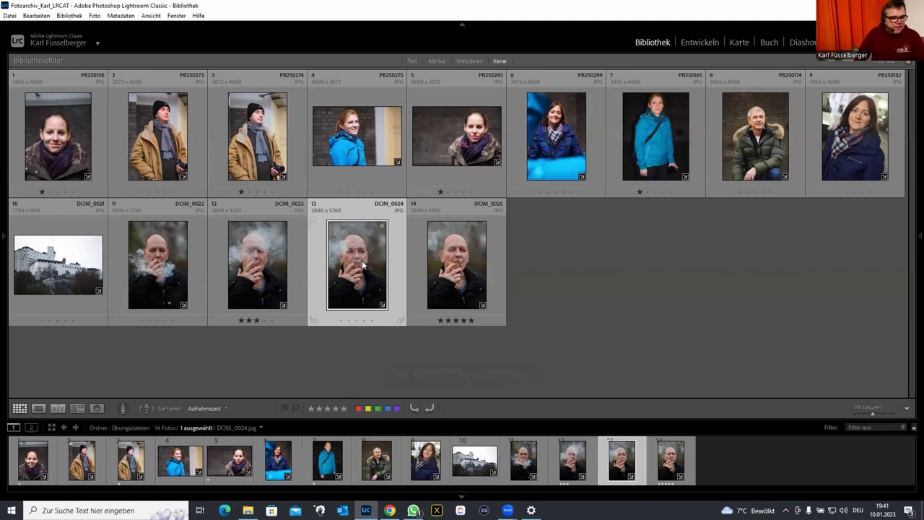
key(3)
key(5)
key(0)
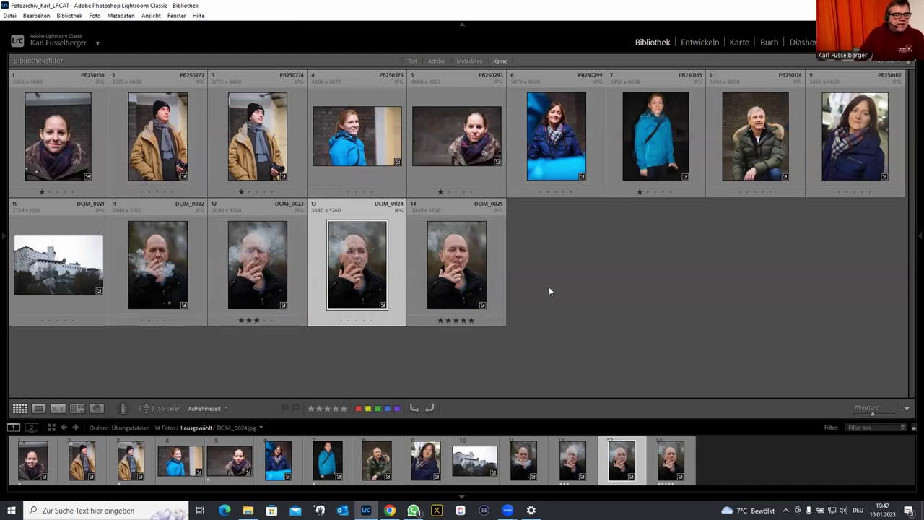
- Filter the grid by Attribut to Bewertung ≥ 3 stars, then clear that rating filter
click(436, 62)
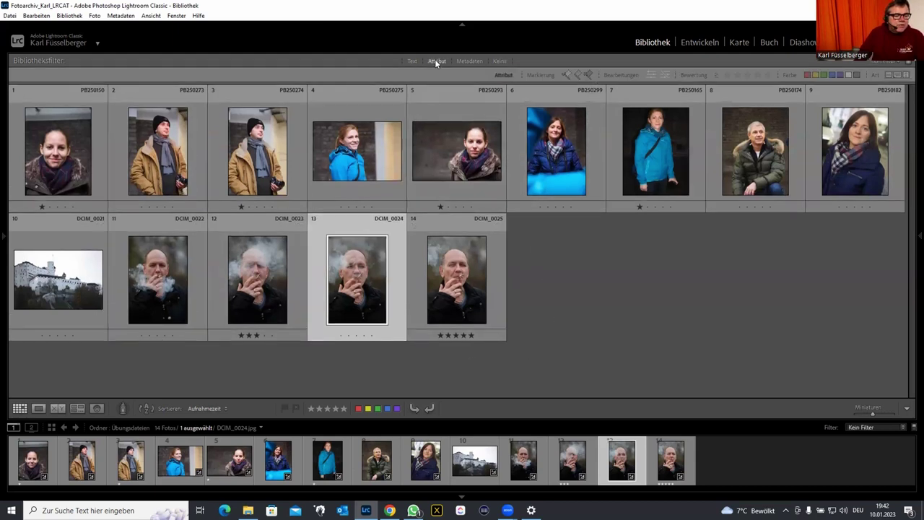
click(748, 75)
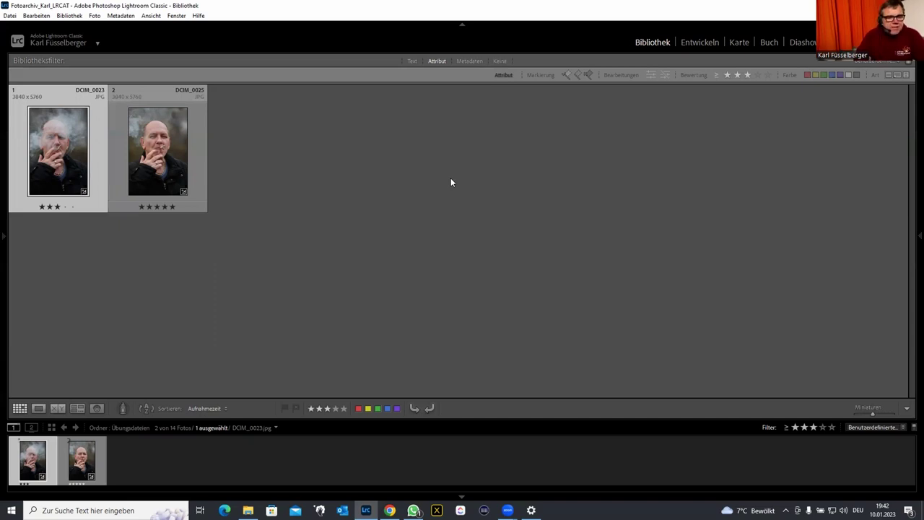
click(748, 75)
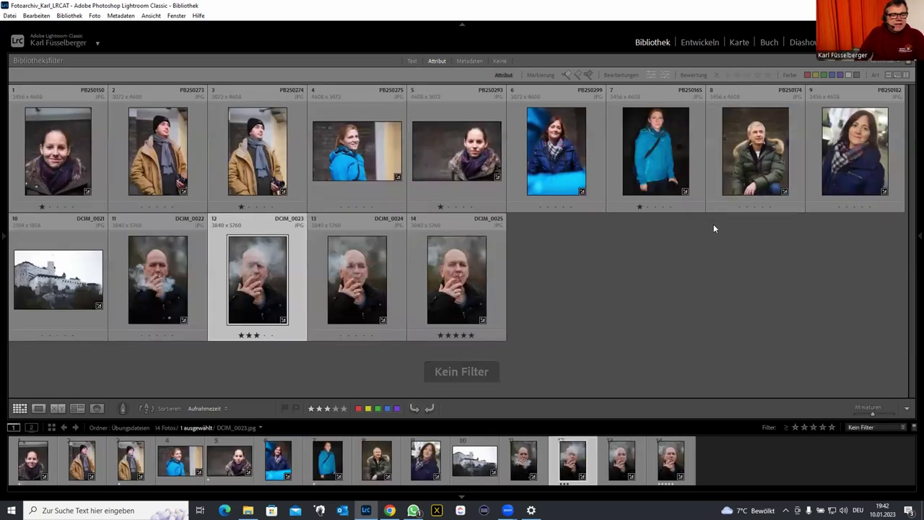
click(723, 250)
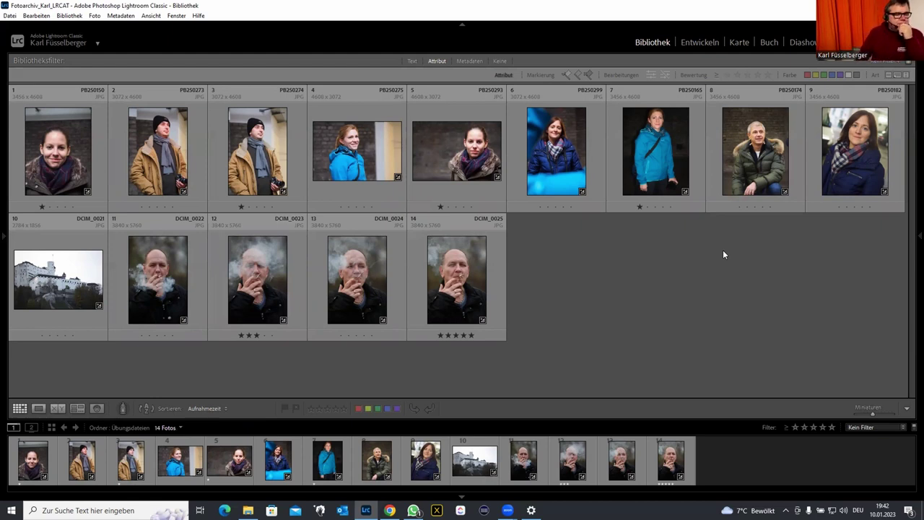
- Mark photos 2, 6 and 3 as rejected
click(152, 167)
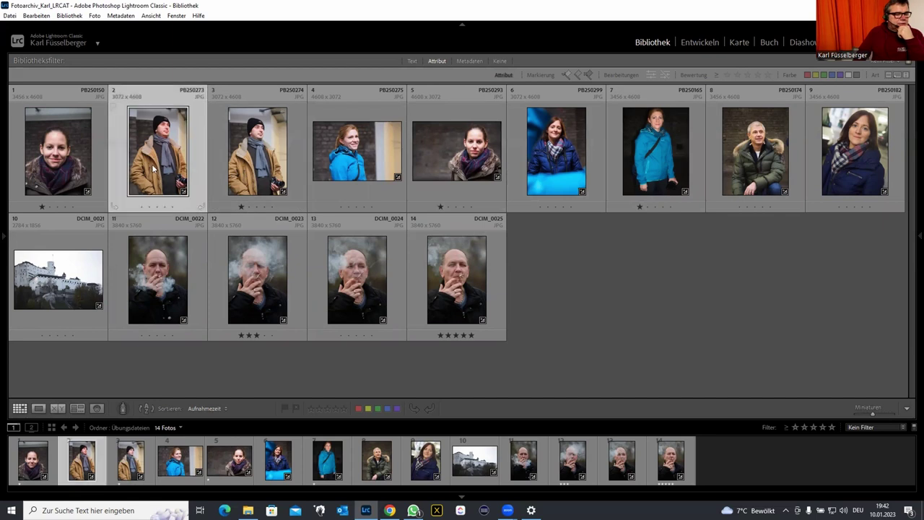
key(x)
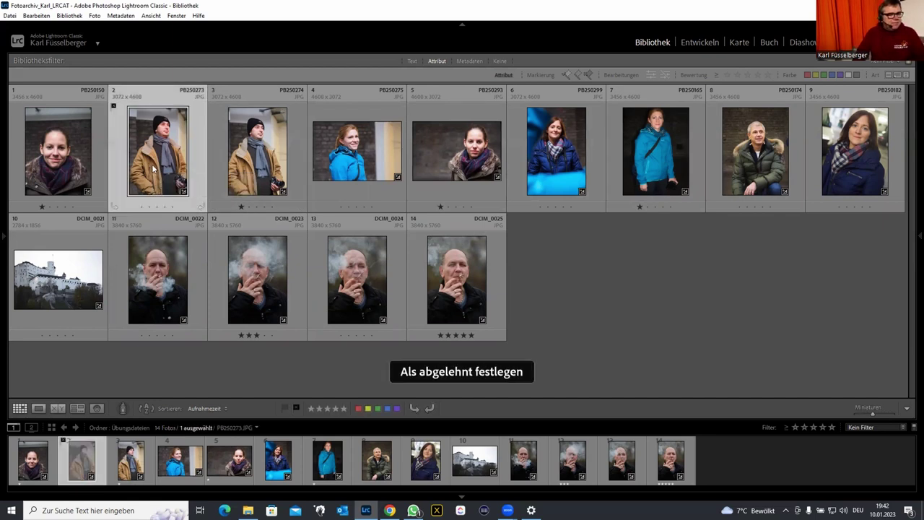
click(457, 159)
click(545, 167)
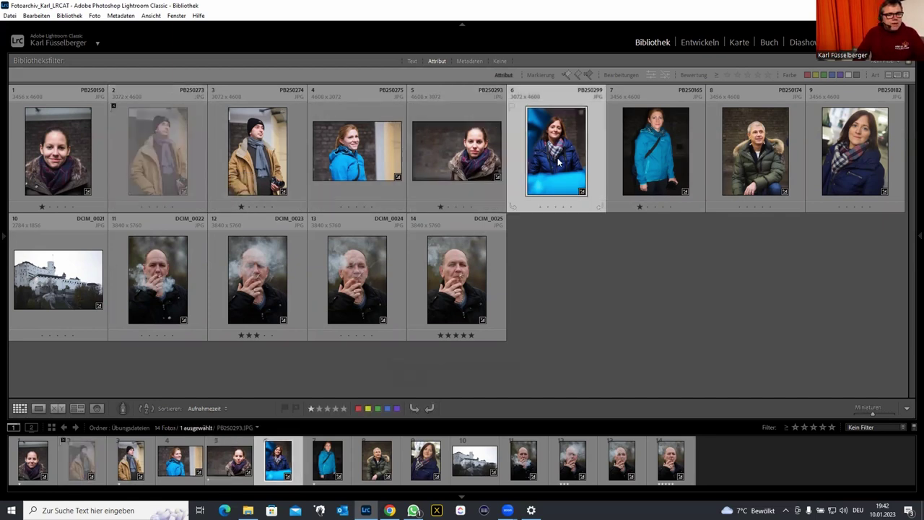
key(x)
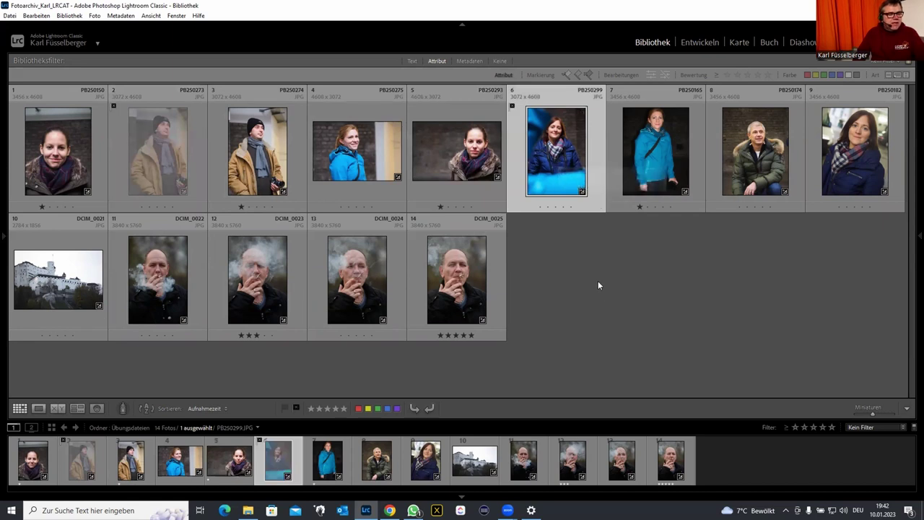
mouse_move(157, 152)
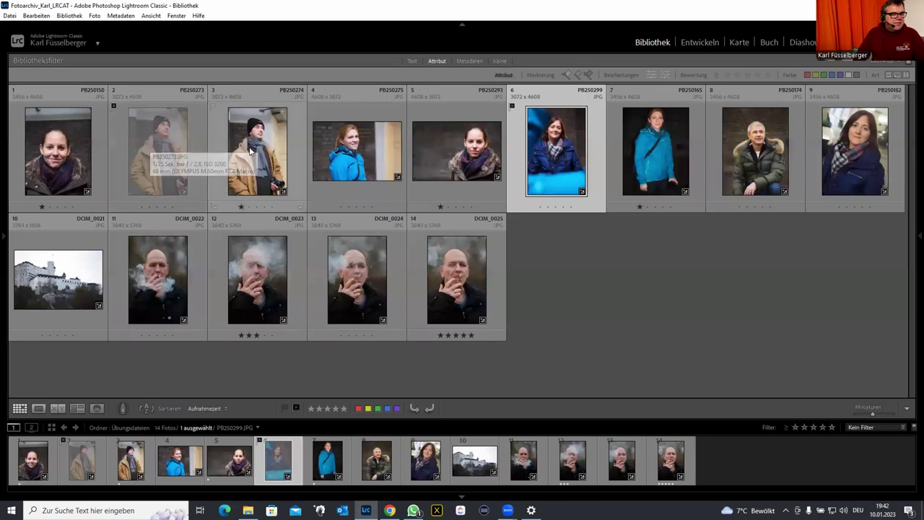
click(252, 151)
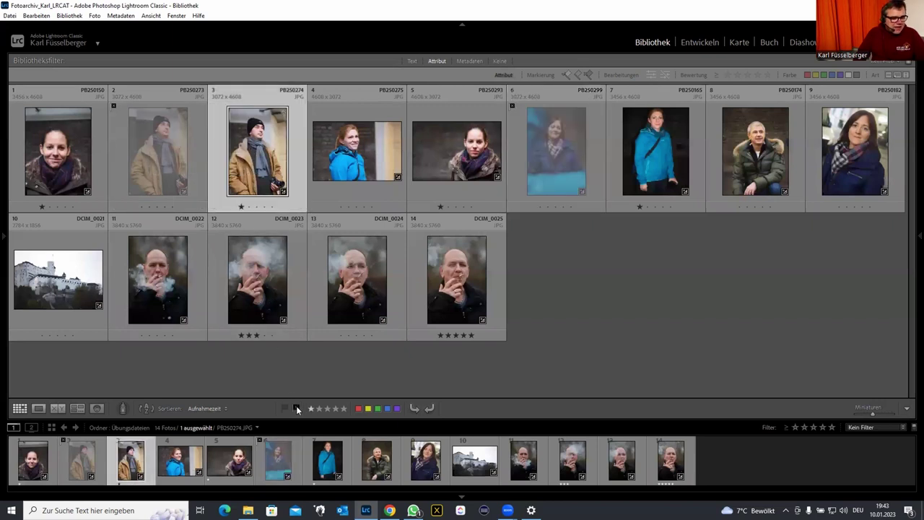
click(296, 408)
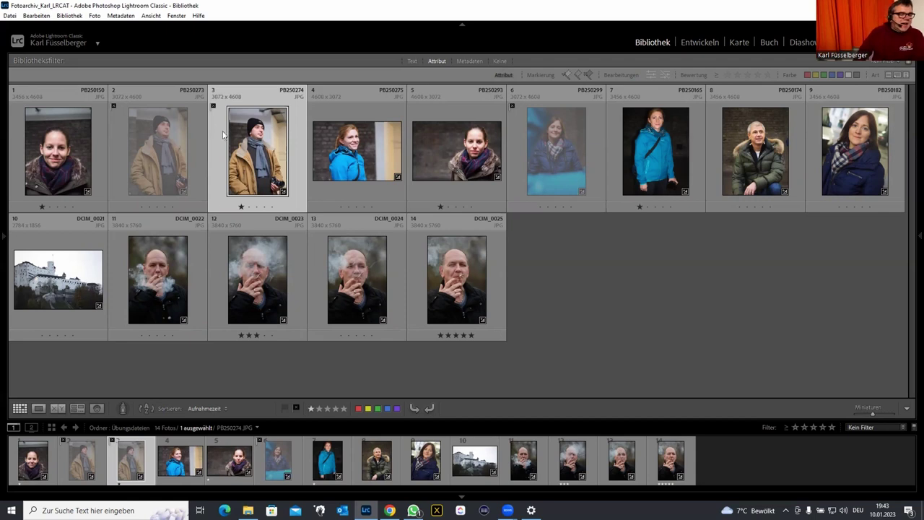
- Clear the reject flags on photos 3, 2 and 6, then reject photos 2, 13 and 10
click(213, 106)
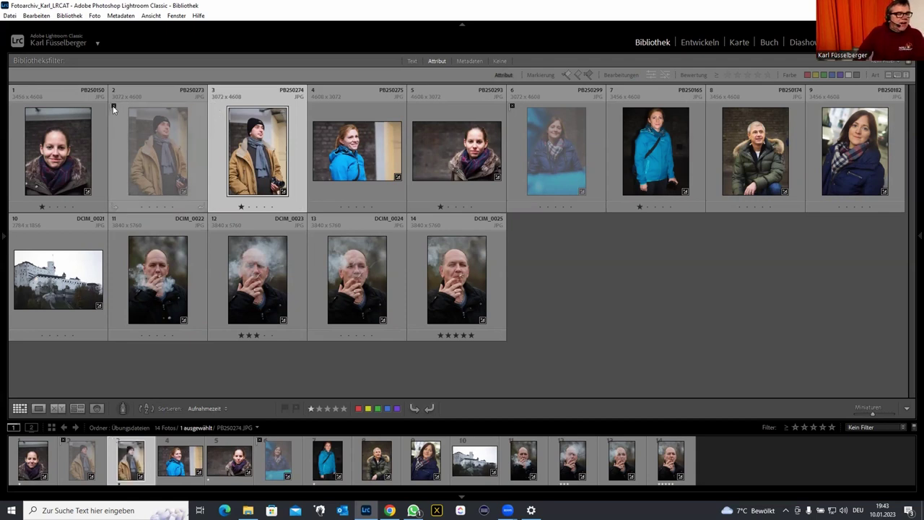
click(113, 107)
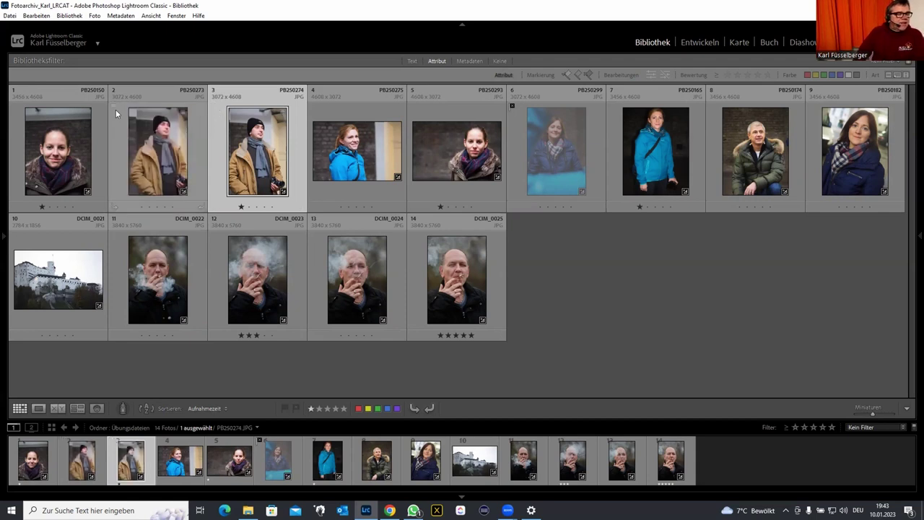
click(512, 106)
click(154, 154)
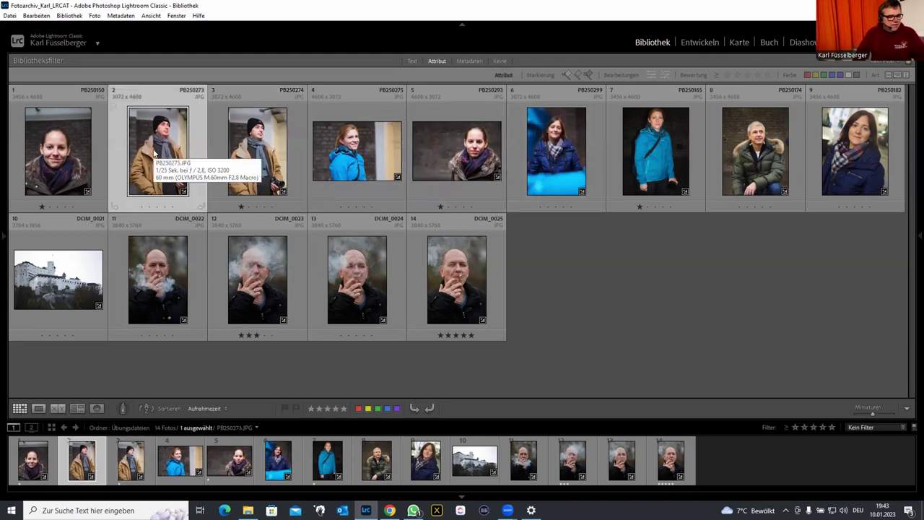
key(x)
click(335, 268)
key(x)
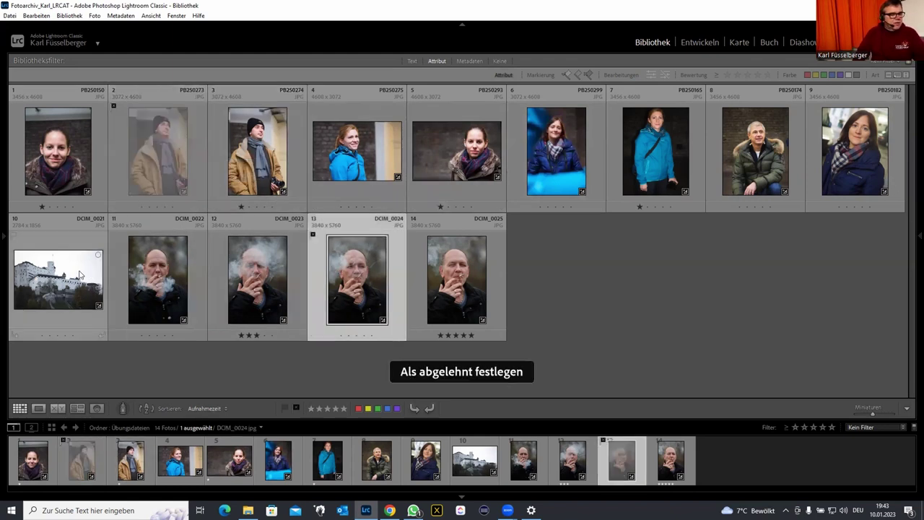
click(80, 275)
key(x)
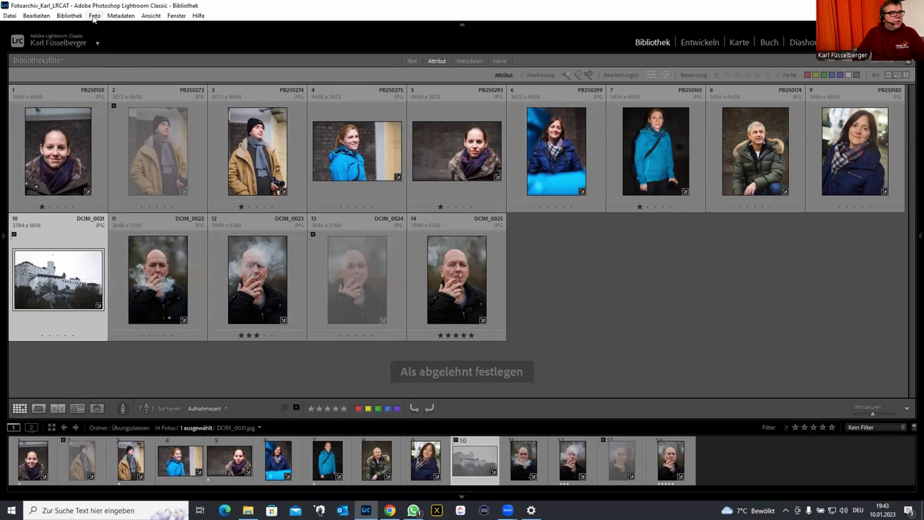
click(94, 15)
- Cancel Delete Rejected Photos, unflag the three rejected photos, and turn off the Rejected filter
click(157, 344)
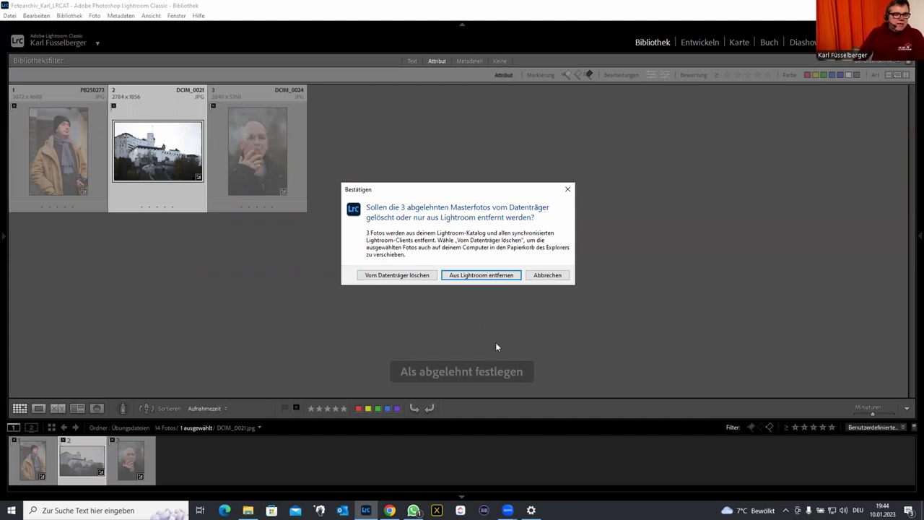
click(559, 274)
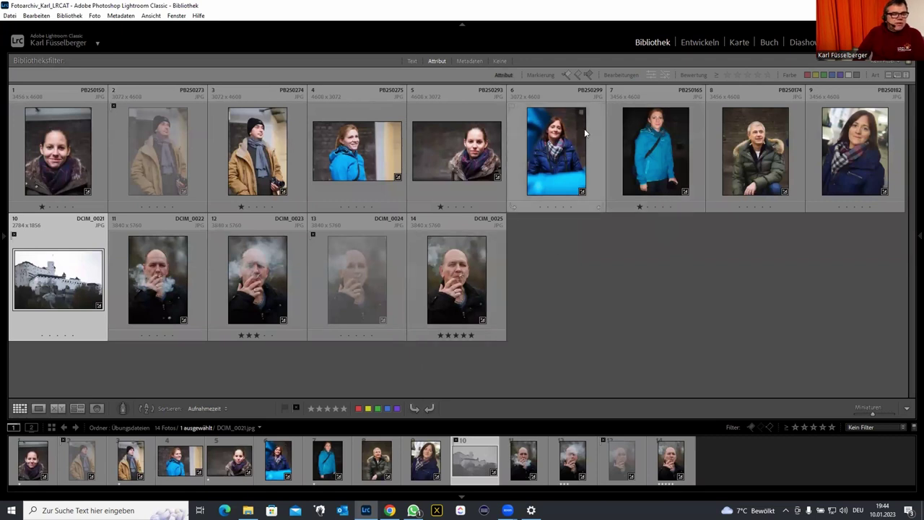
click(590, 75)
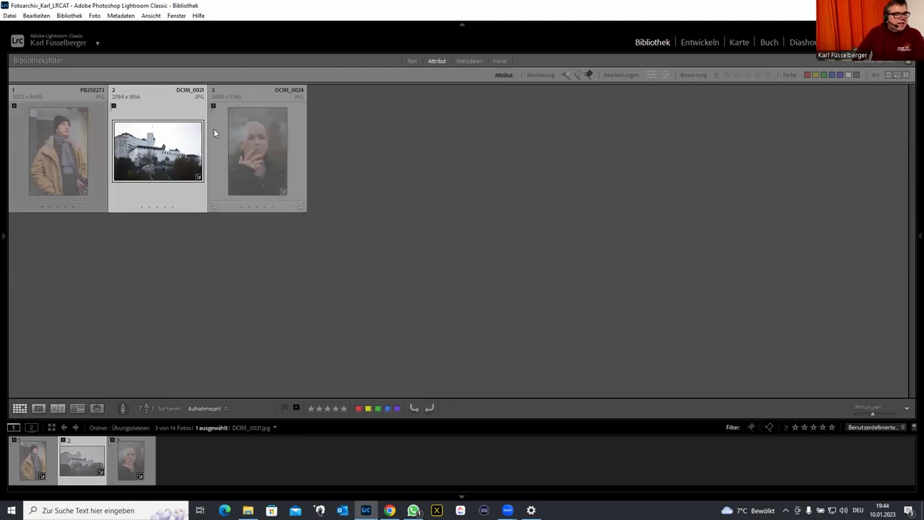
click(213, 107)
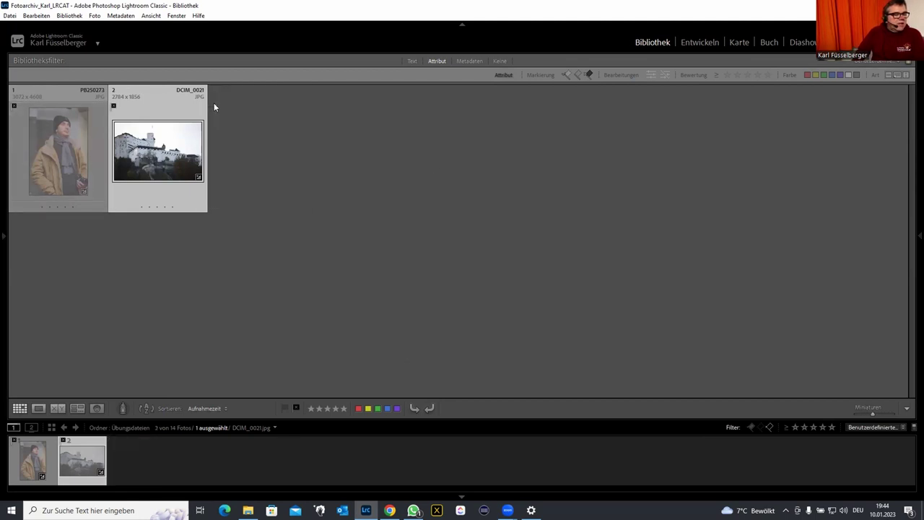
click(114, 106)
click(14, 106)
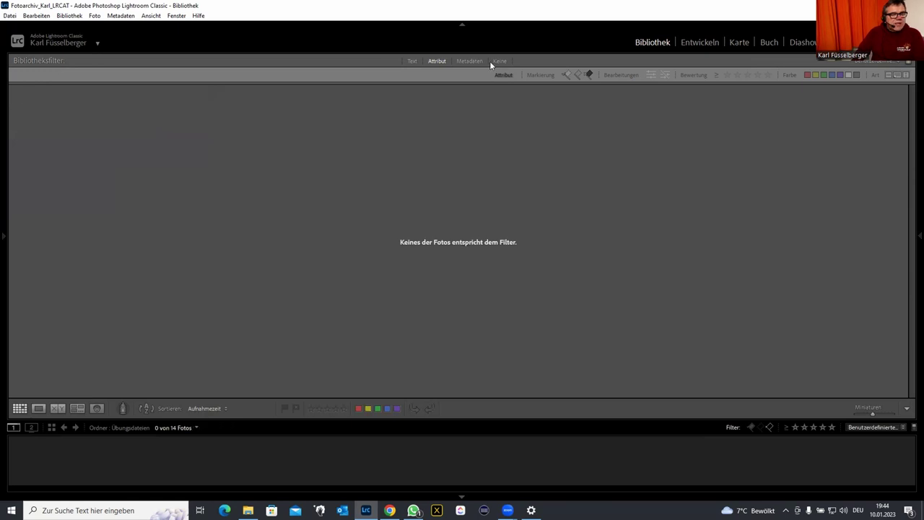
click(587, 72)
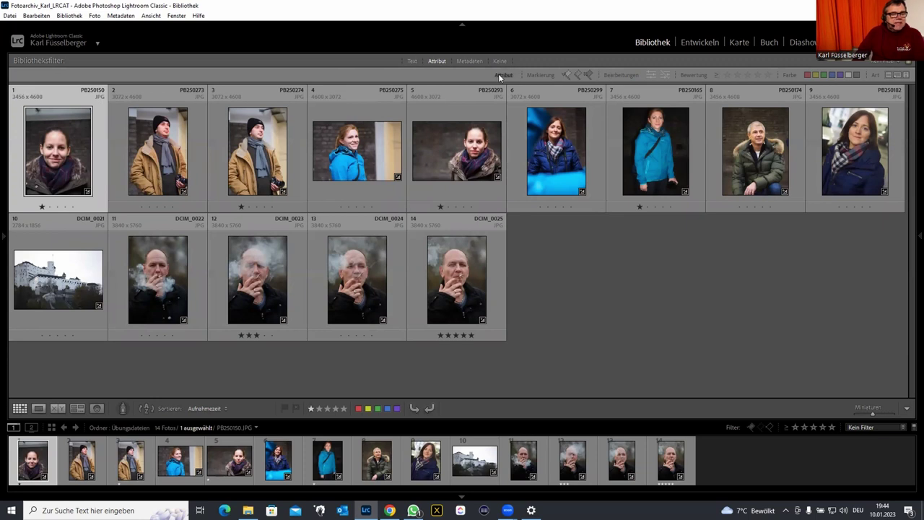
mouse_move(456, 151)
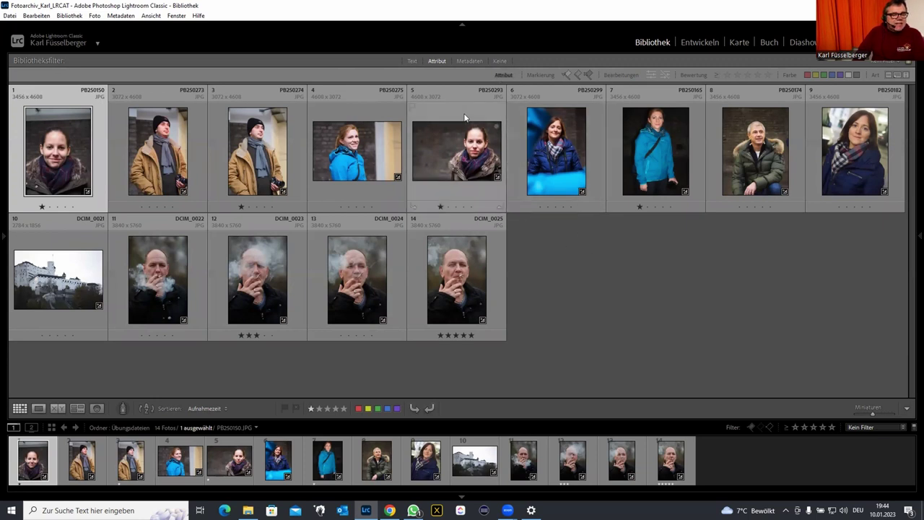
- Switch to the Metadata filter and try March 2020 and 2016 dates, then reset to all dates
click(436, 61)
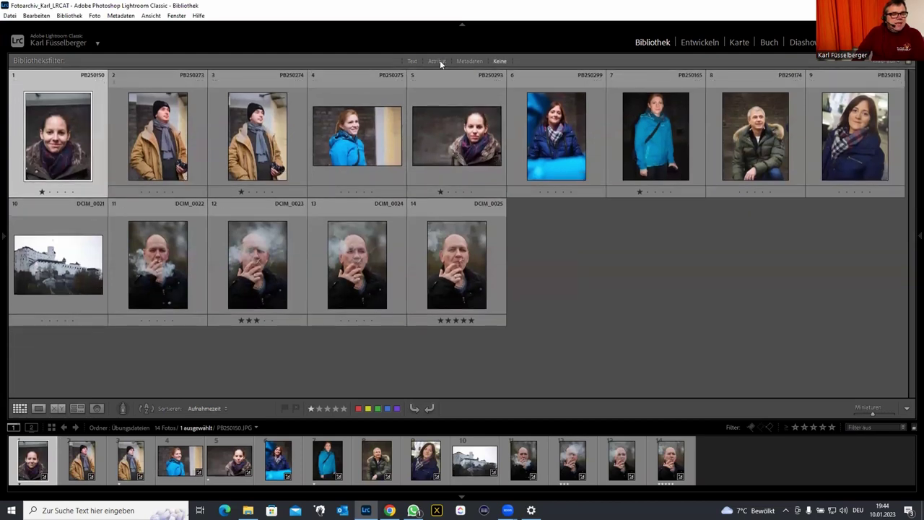
click(466, 60)
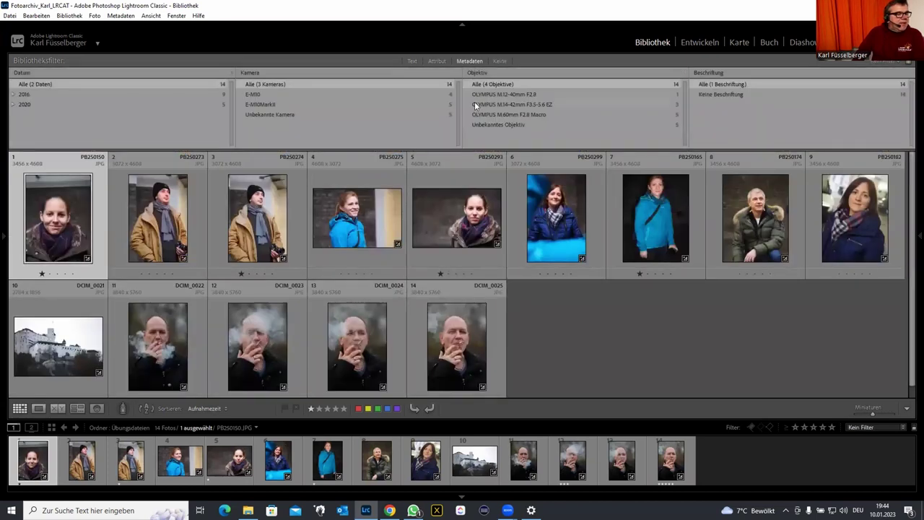
click(13, 104)
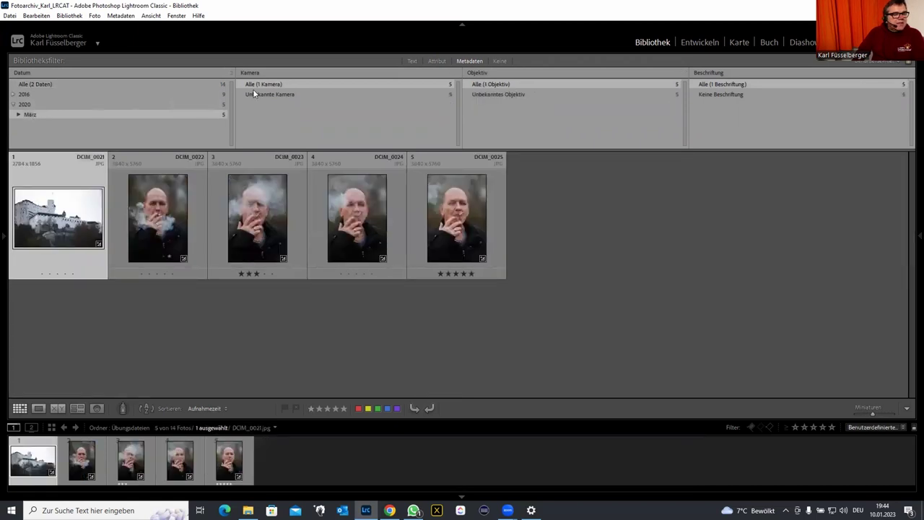
click(268, 94)
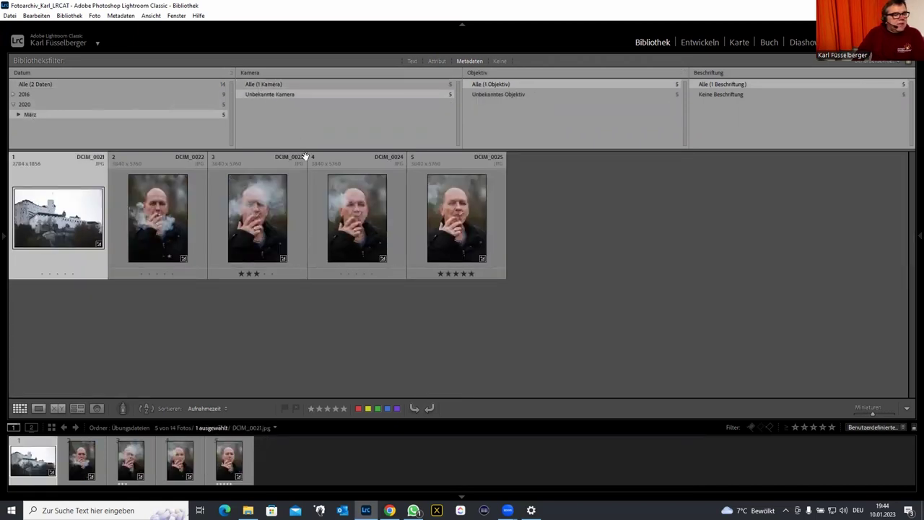
click(24, 94)
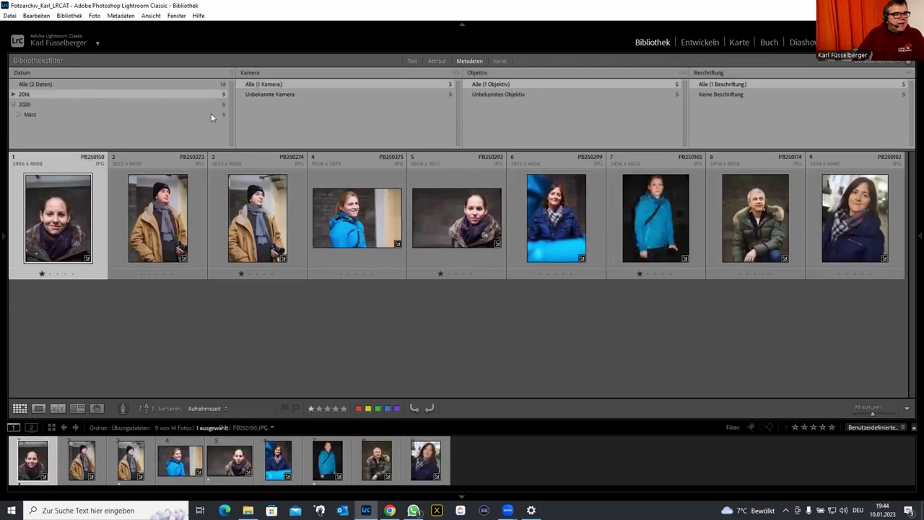
click(62, 85)
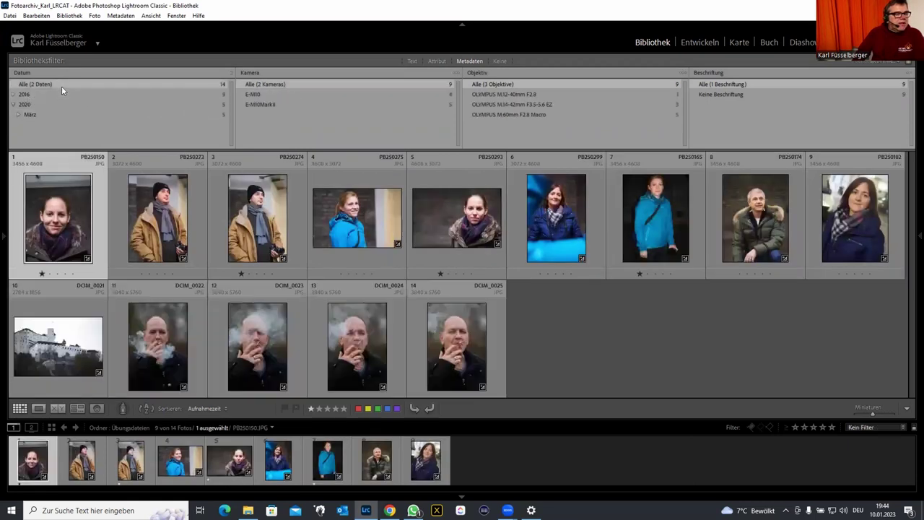
- Filter by the E-M10 and E-M10MarkII cameras, then reset to all cameras
click(250, 93)
click(253, 104)
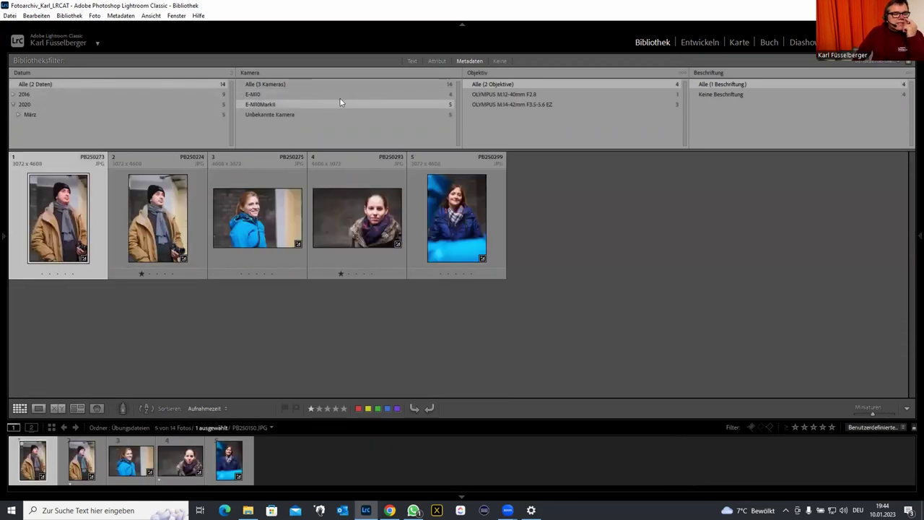
click(275, 95)
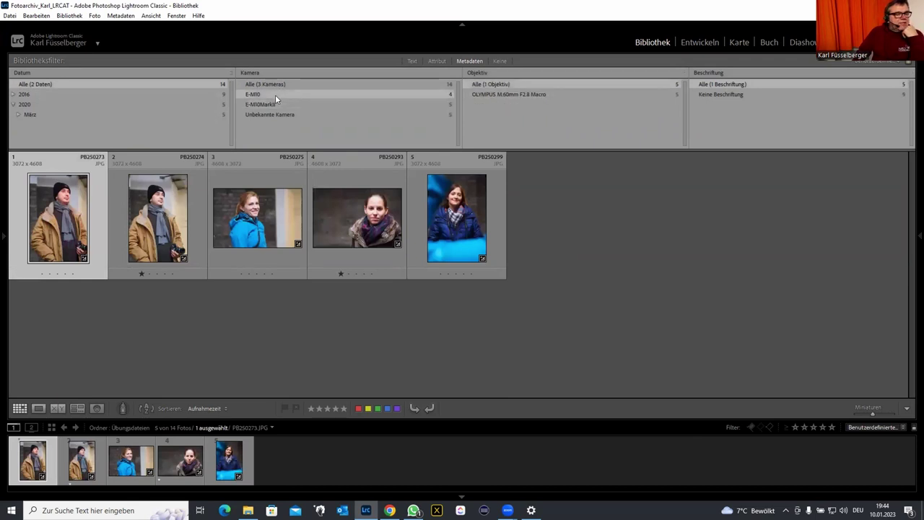
click(272, 83)
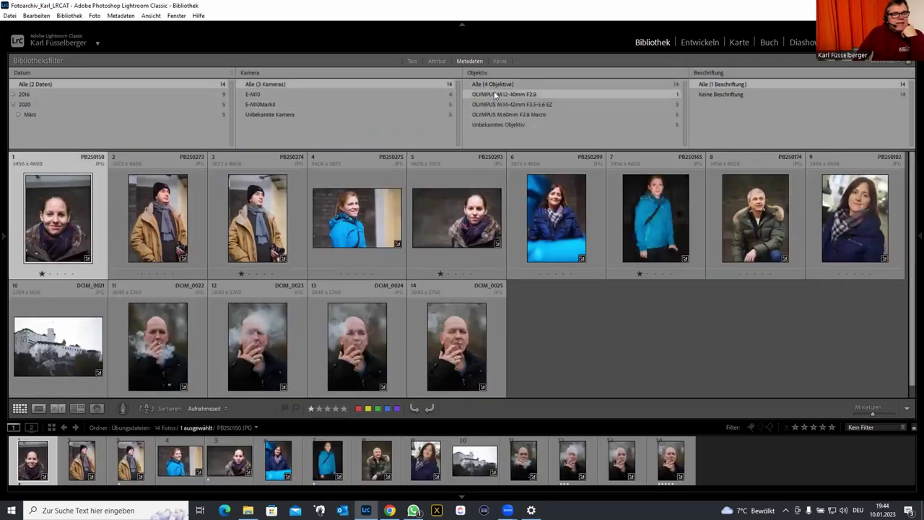
- Filter by the 12-40mm, 60mm Macro and unknown lenses, reset to all, and set filter to None
click(495, 96)
click(503, 104)
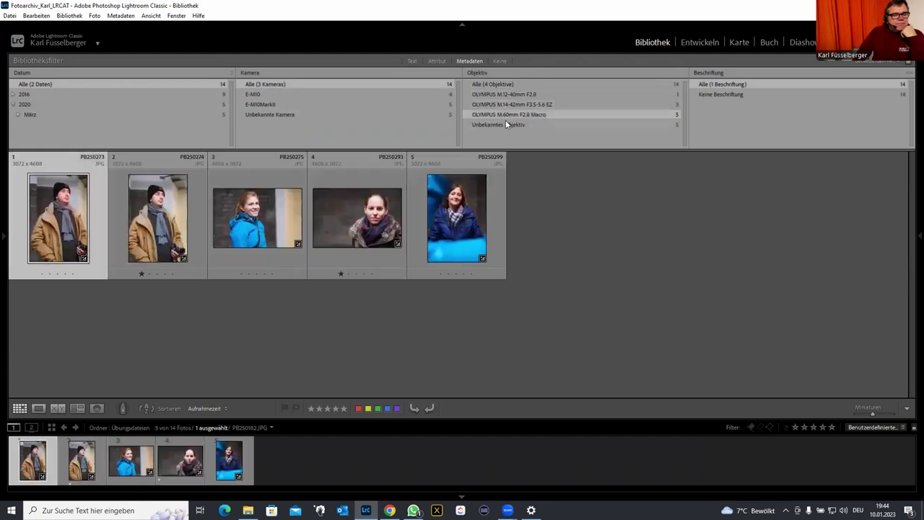
click(506, 123)
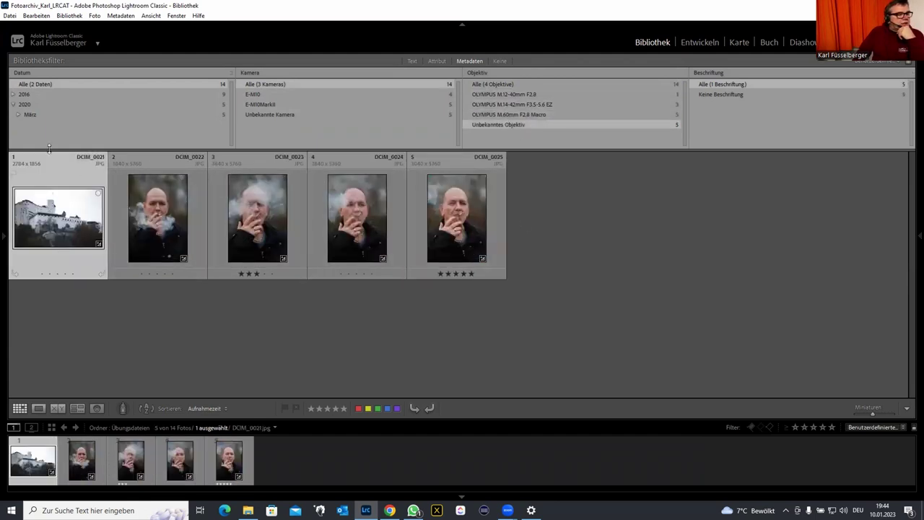
click(514, 94)
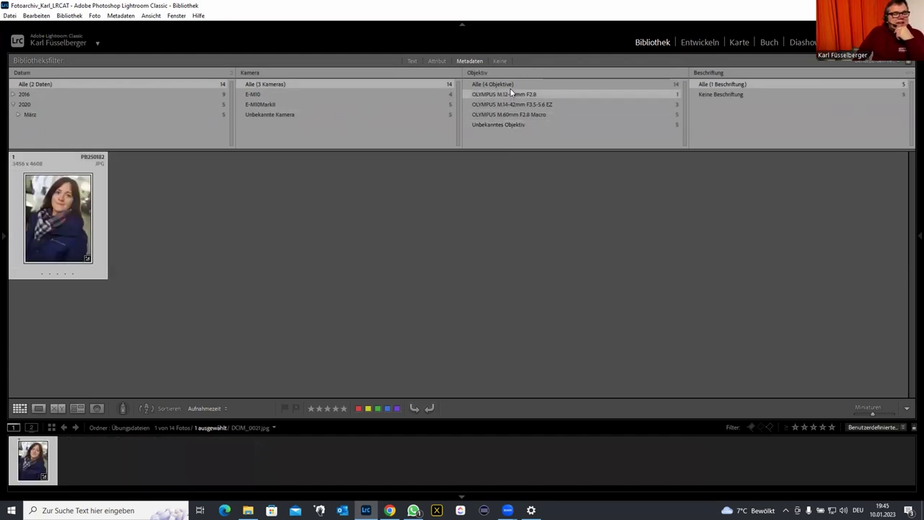
click(504, 86)
click(468, 61)
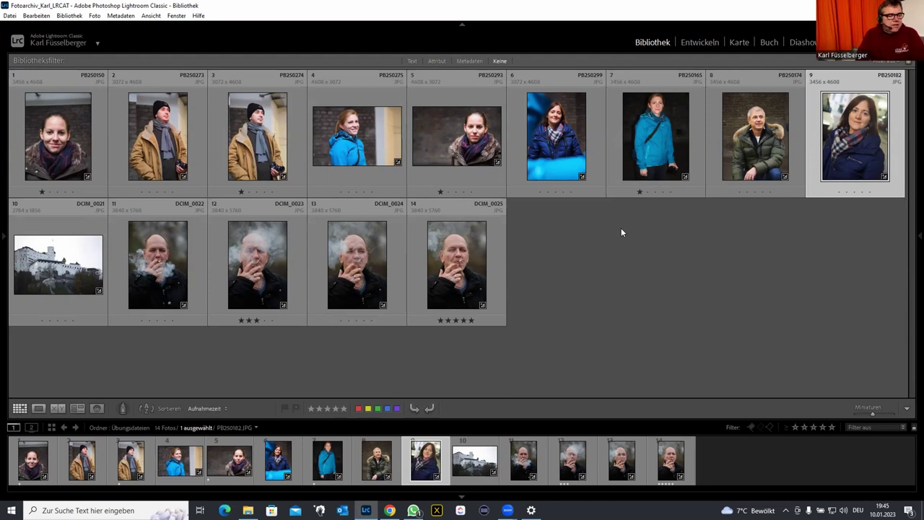
- Select all 14 photos, enter the keyword 'portrait' in the Keywording panel, then Select None
key(Tab)
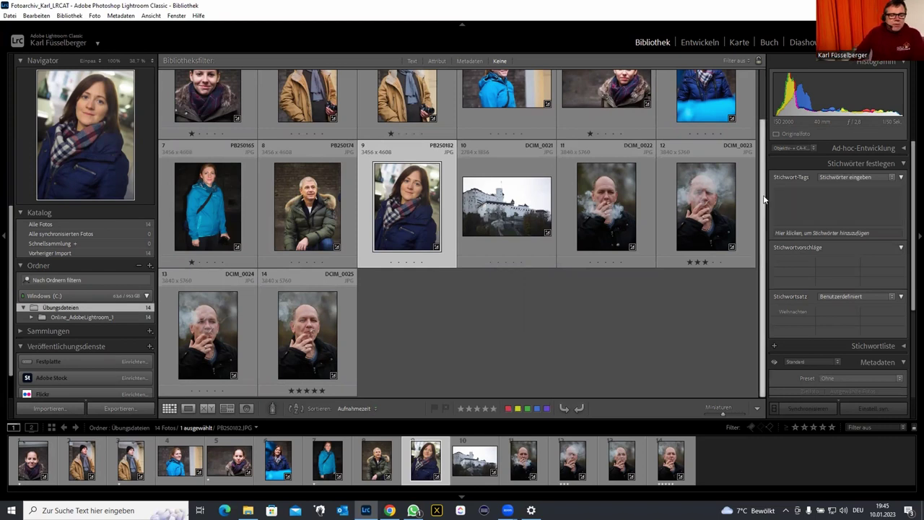
scroll(764, 200, up, 2)
click(213, 141)
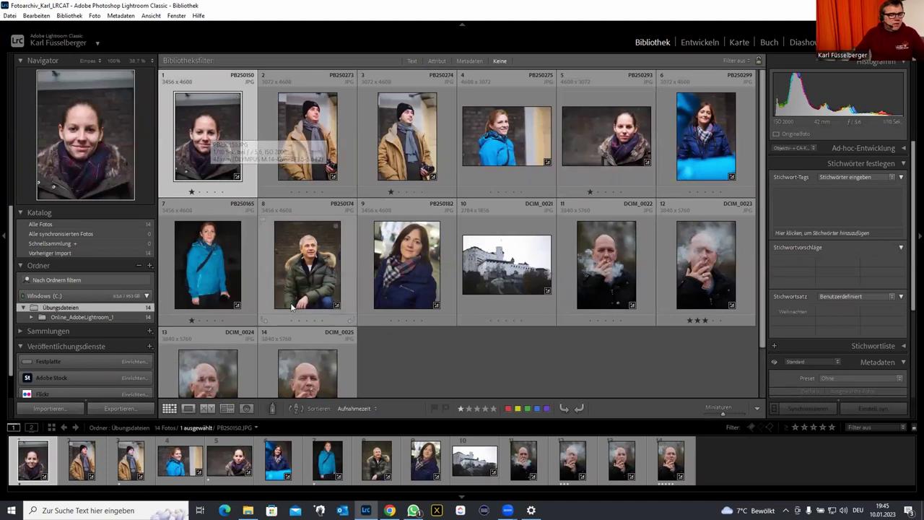
key(ctrl+a)
click(813, 205)
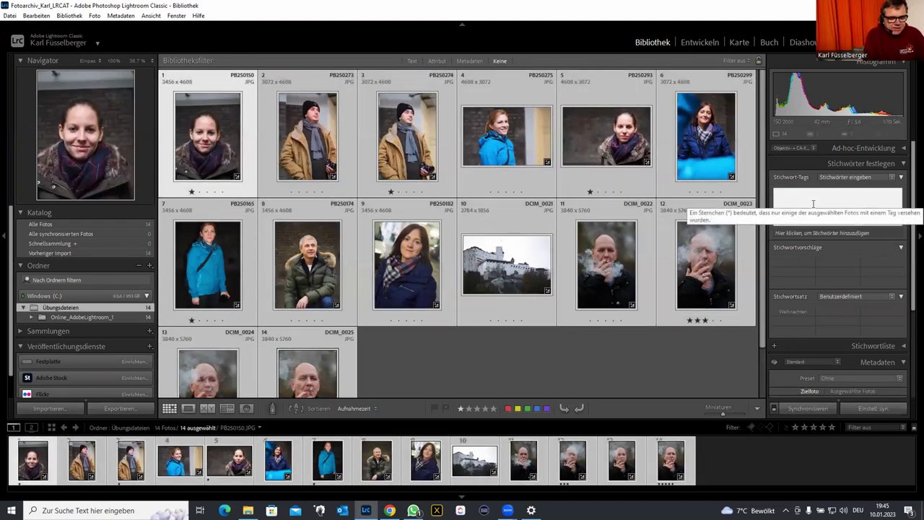
text(portrait)
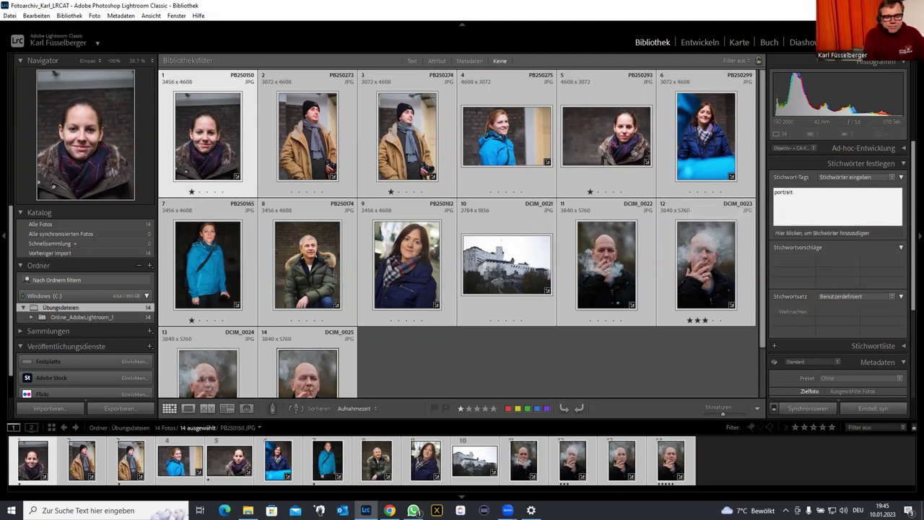
key(Return)
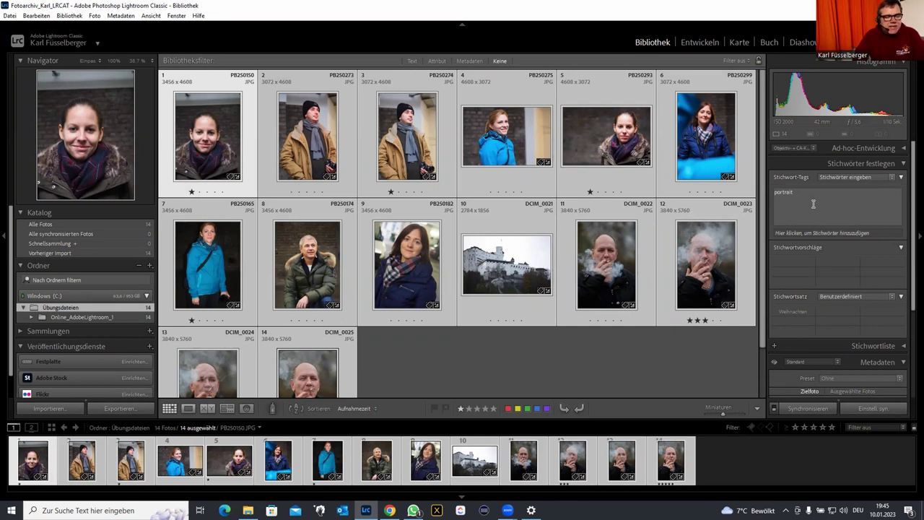
click(374, 350)
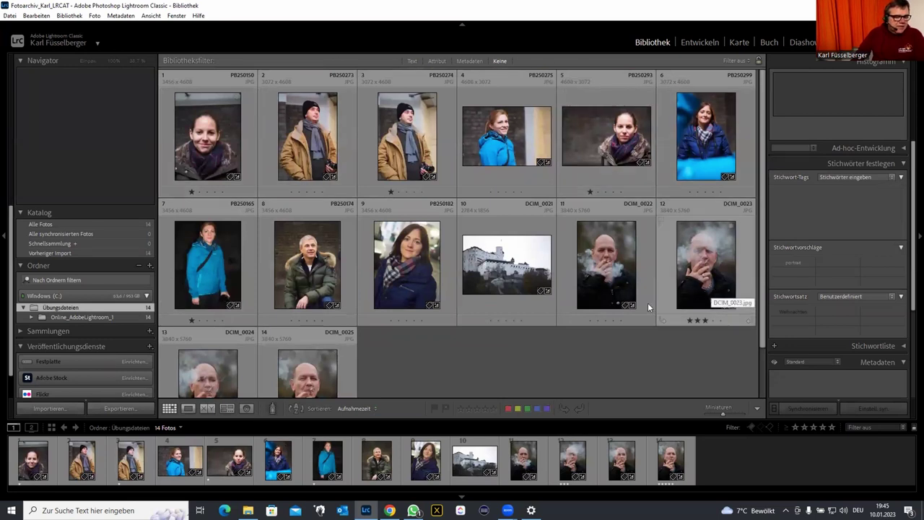
- Switch to People view and start indexing faces across the entire catalog
click(247, 410)
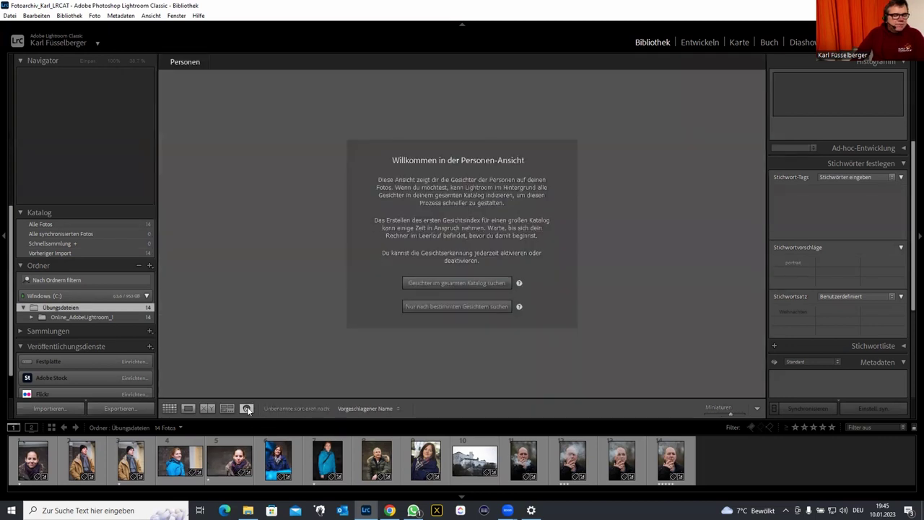
click(448, 283)
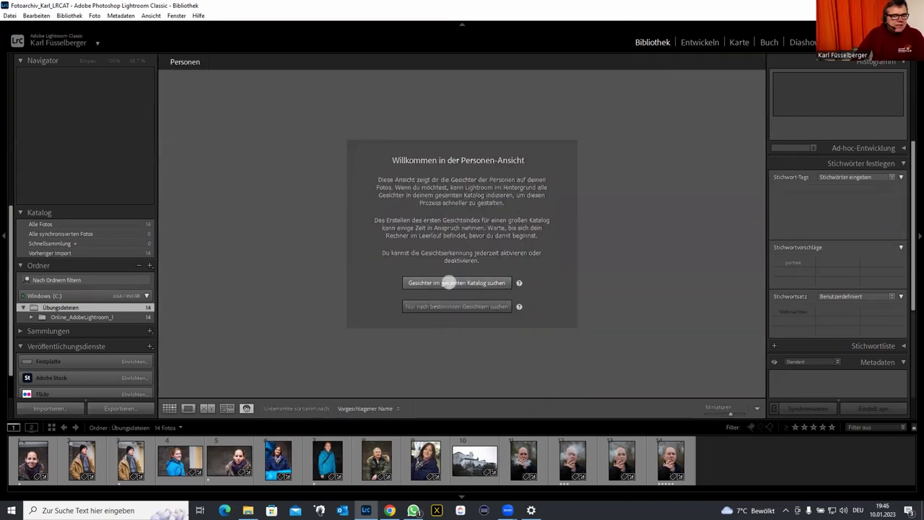
click(33, 42)
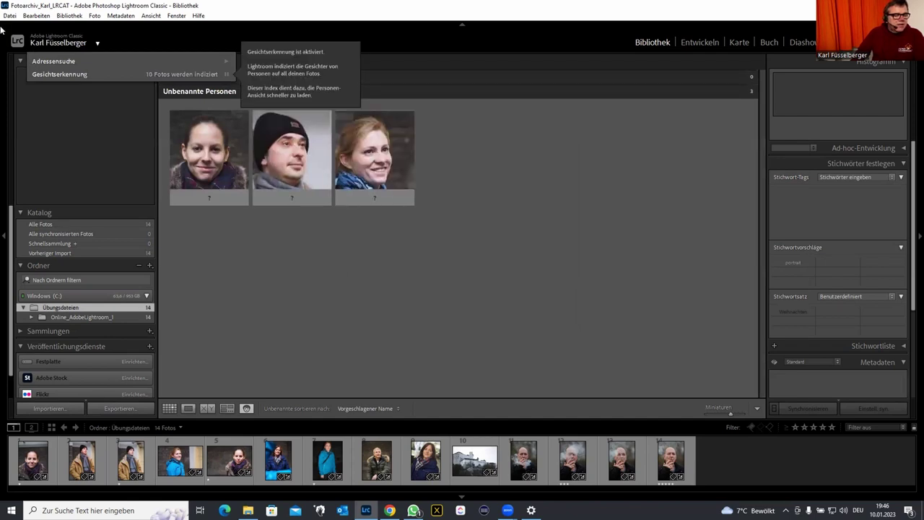
- Name the first two faces and merge the duplicate person into the first named person
click(216, 197)
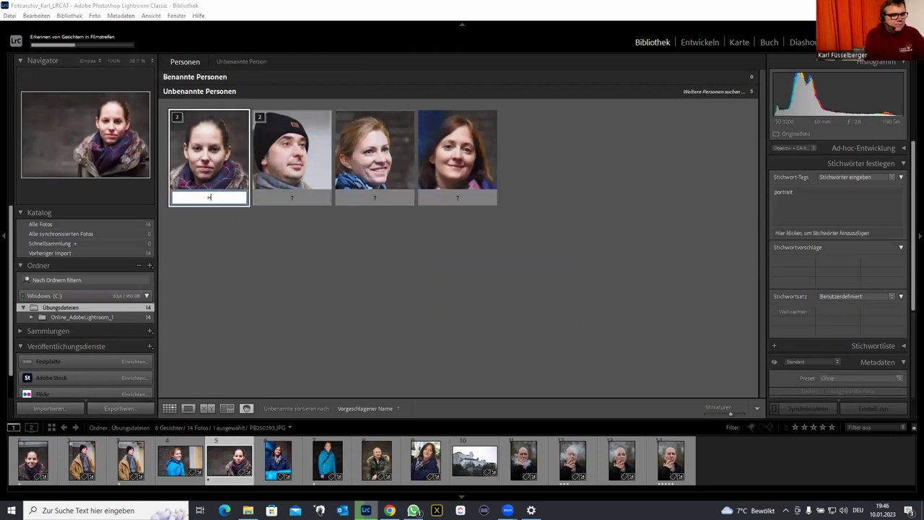
text(Hanna)
key(Return)
text(ha)
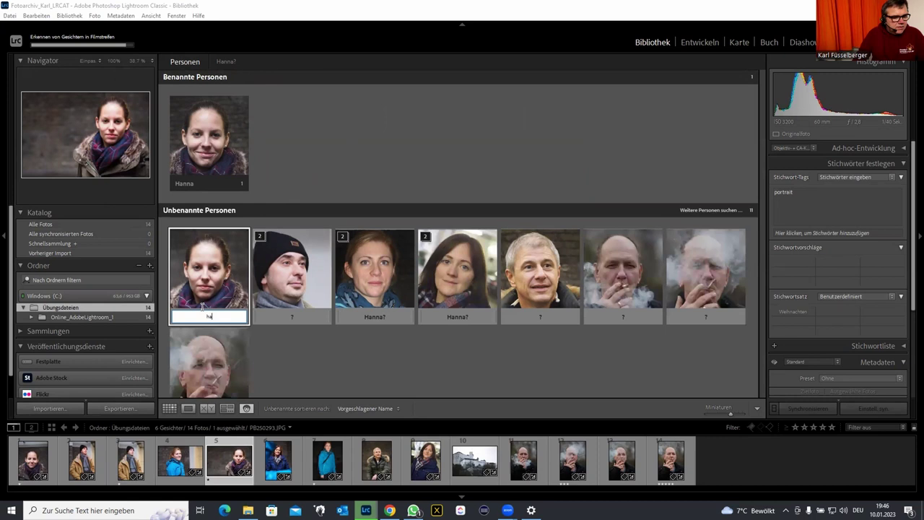
key(Return)
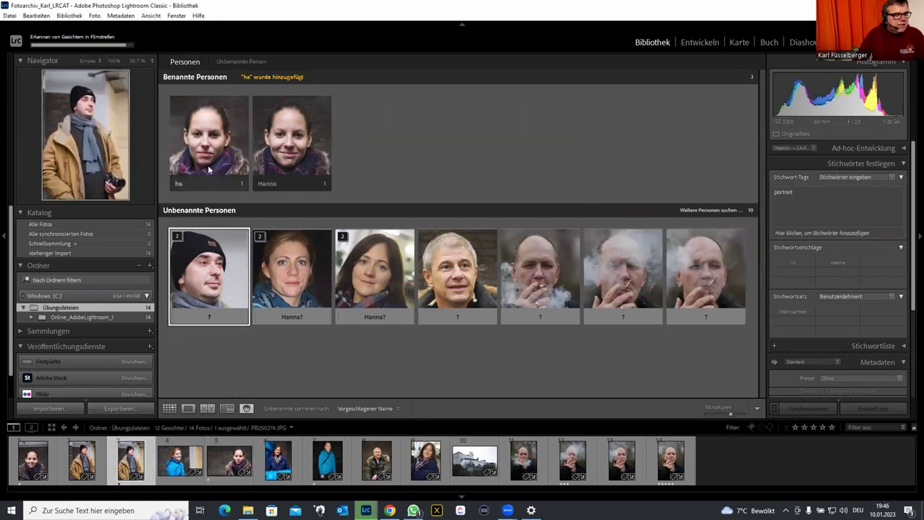
drag(193, 167, 278, 141)
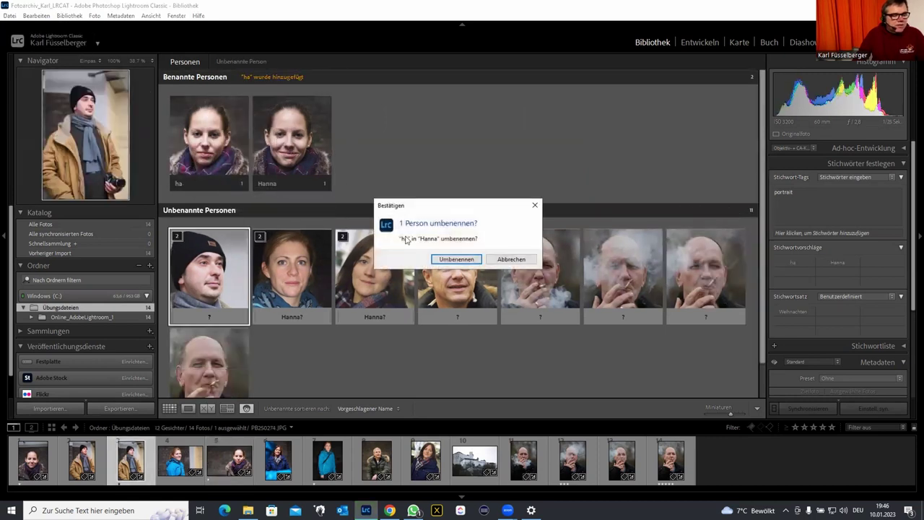
click(456, 259)
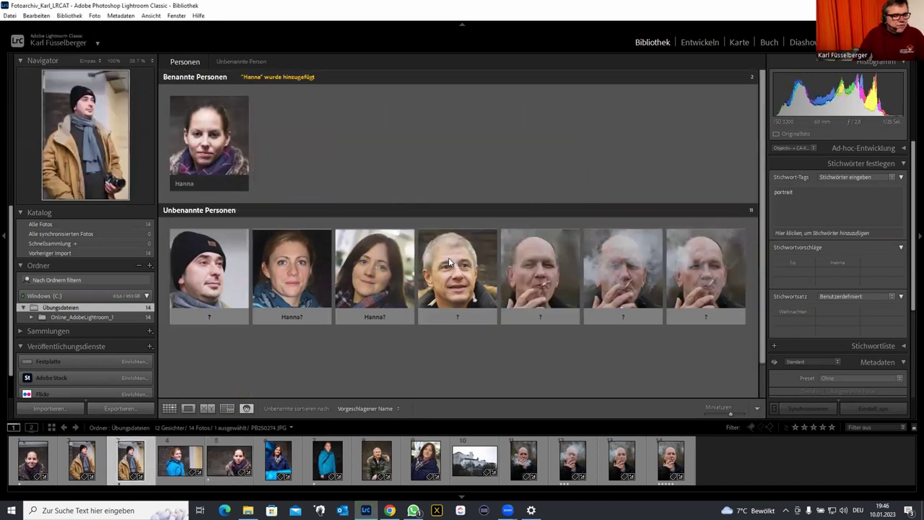
- Name the smoking man's face and assign his other face to that person
click(555, 318)
text(ans)
key(Return)
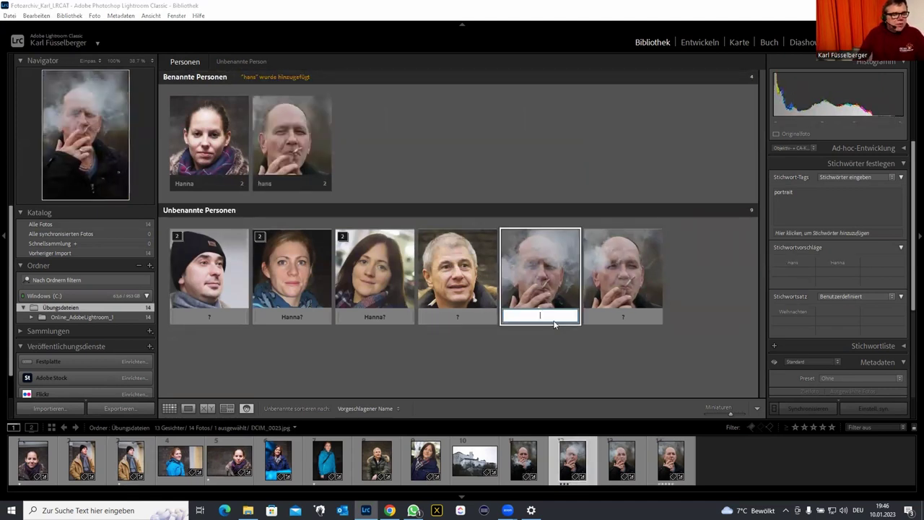
click(587, 358)
mouse_move(530, 277)
mouse_down()
mouse_move(377, 210)
mouse_move(295, 152)
mouse_up()
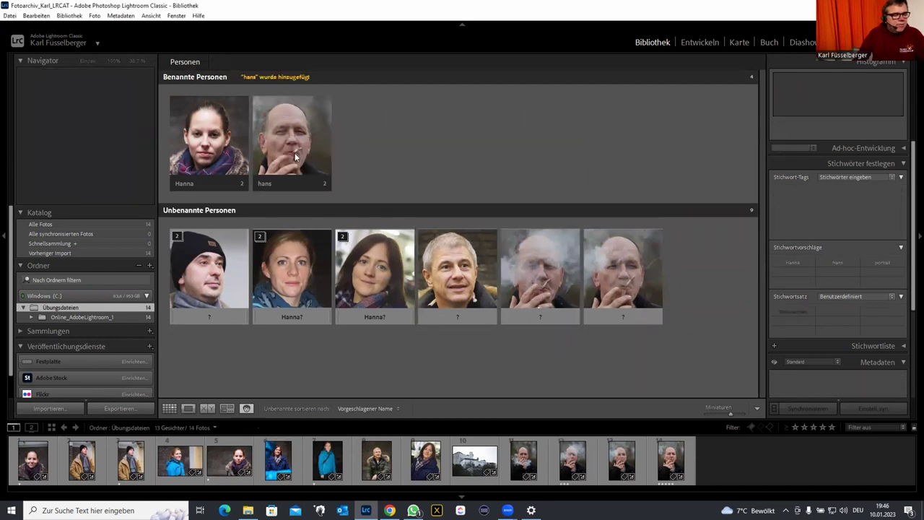
- Name the grey-haired man's face, then enter a name for the next face
click(453, 316)
text(Kri)
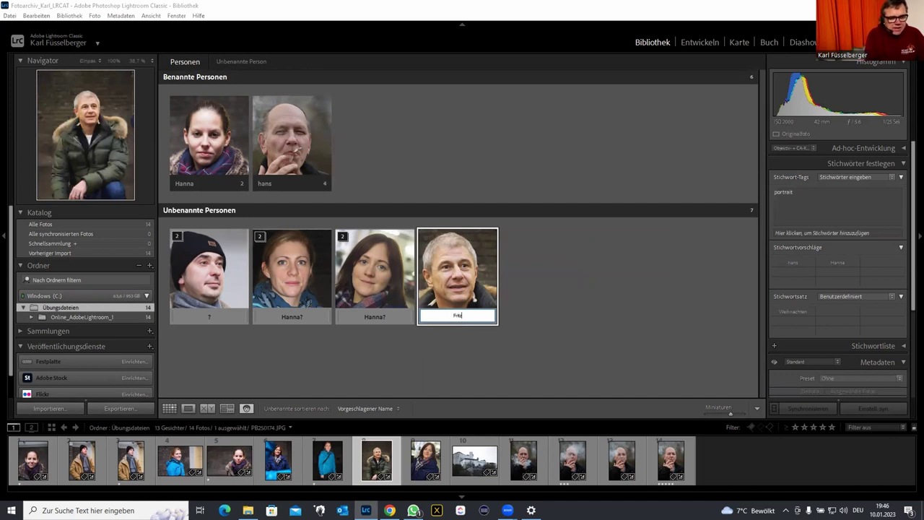
key(Return)
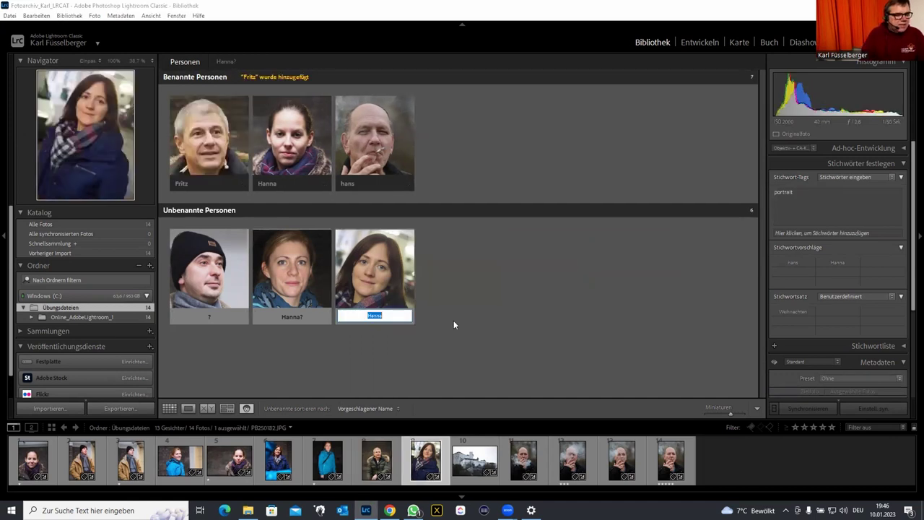
text(Judith)
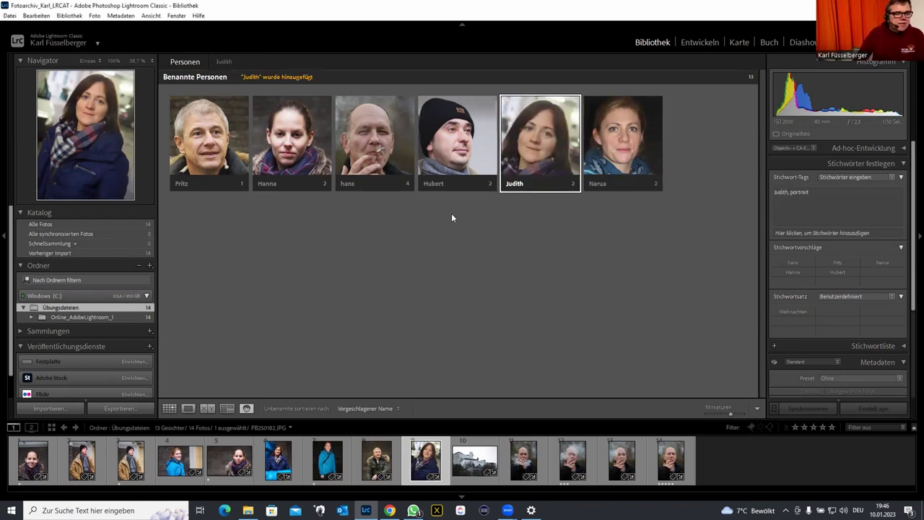
- Review confirmed faces of the dark-haired woman, grey-haired man and scarf-wearing woman, then return to Grid
click(223, 62)
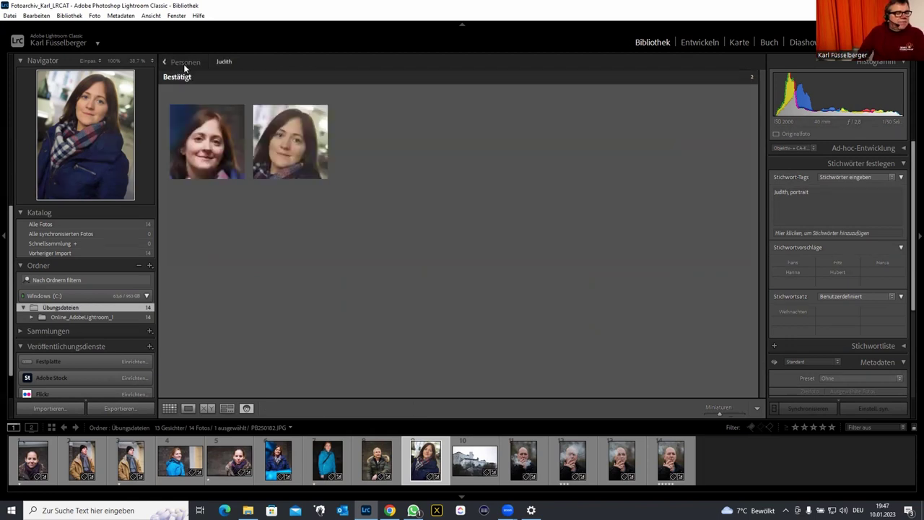
click(182, 64)
click(218, 135)
double_click(218, 135)
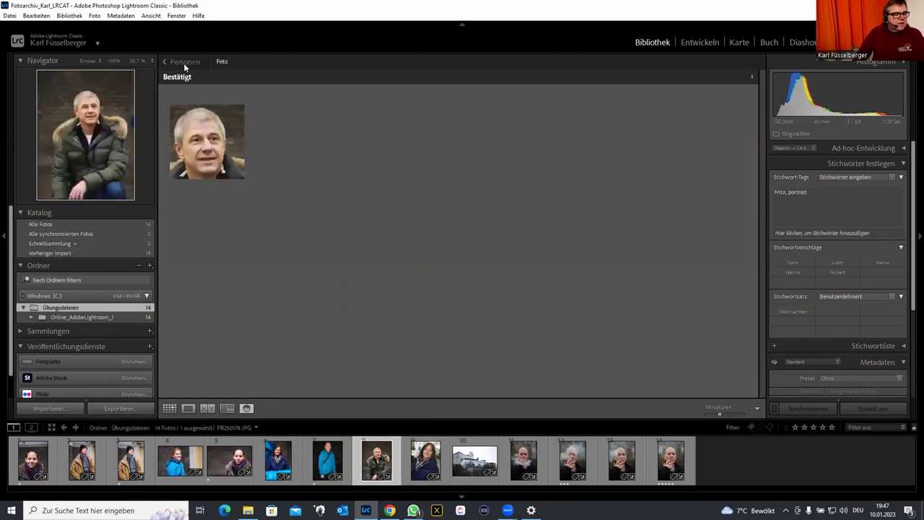
click(185, 62)
double_click(289, 127)
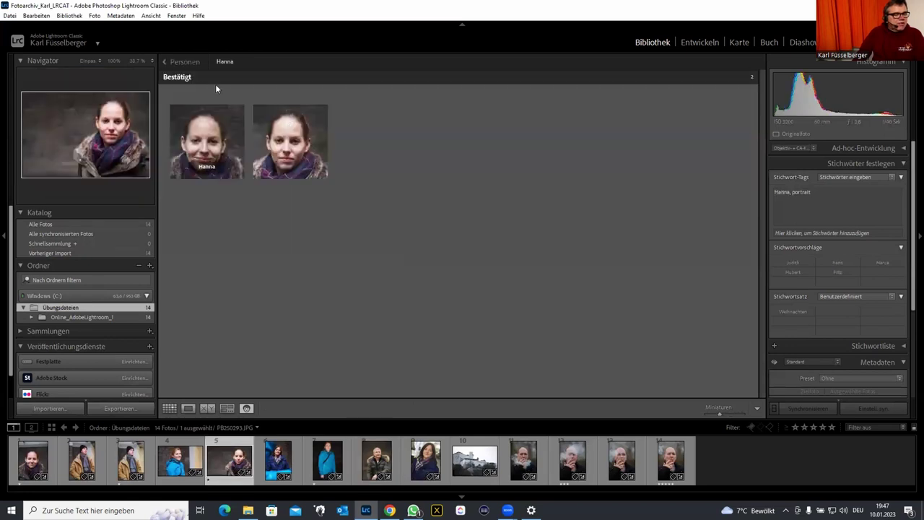
click(187, 62)
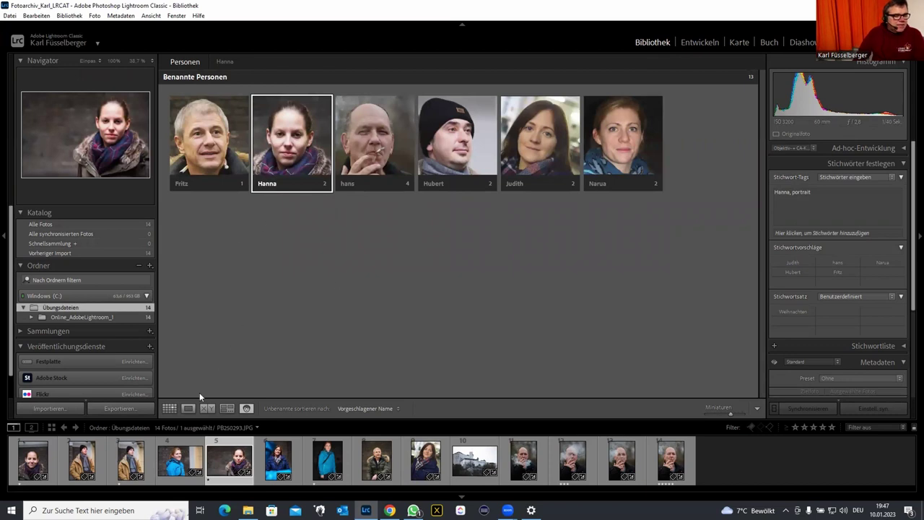
click(169, 408)
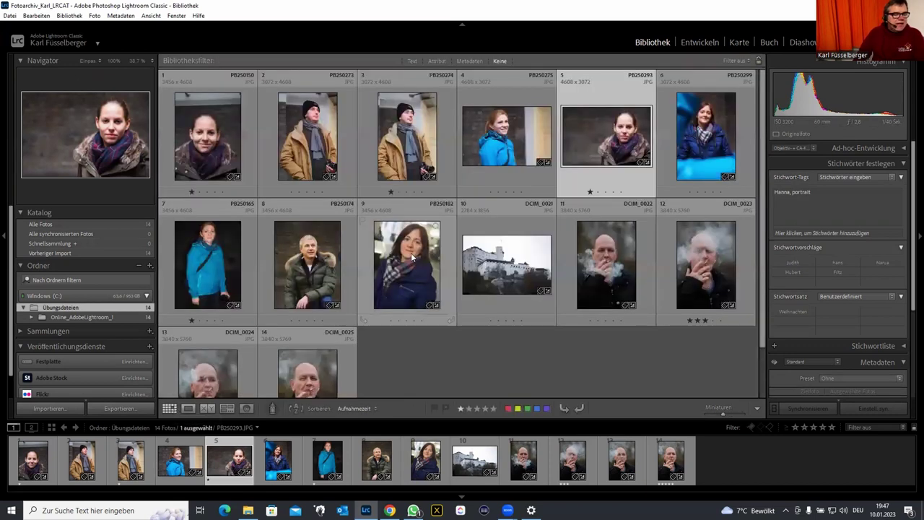
- Text-search the library for a named person to find PB250174, then clear the search
click(412, 61)
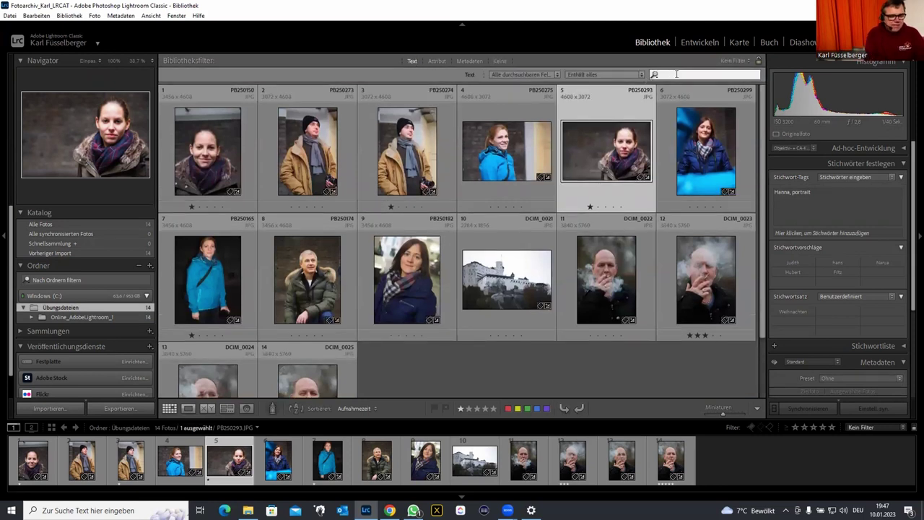
text(fritz)
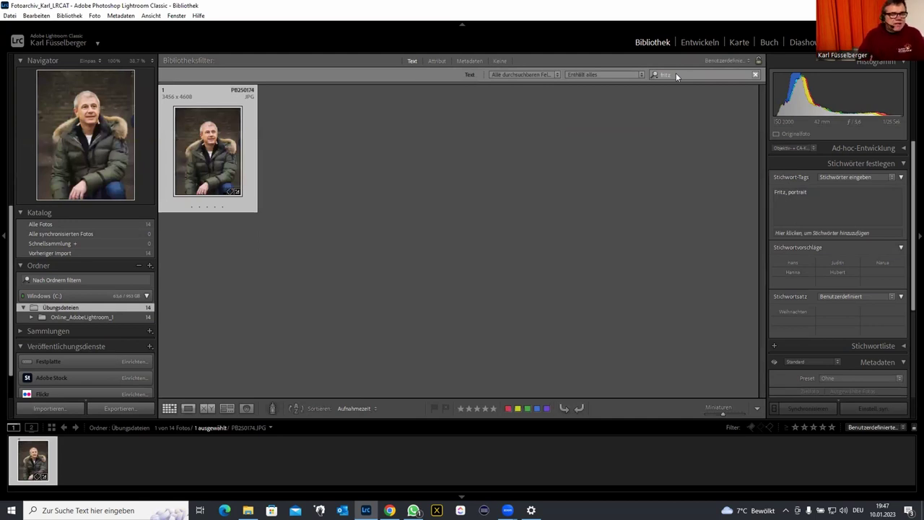
click(756, 75)
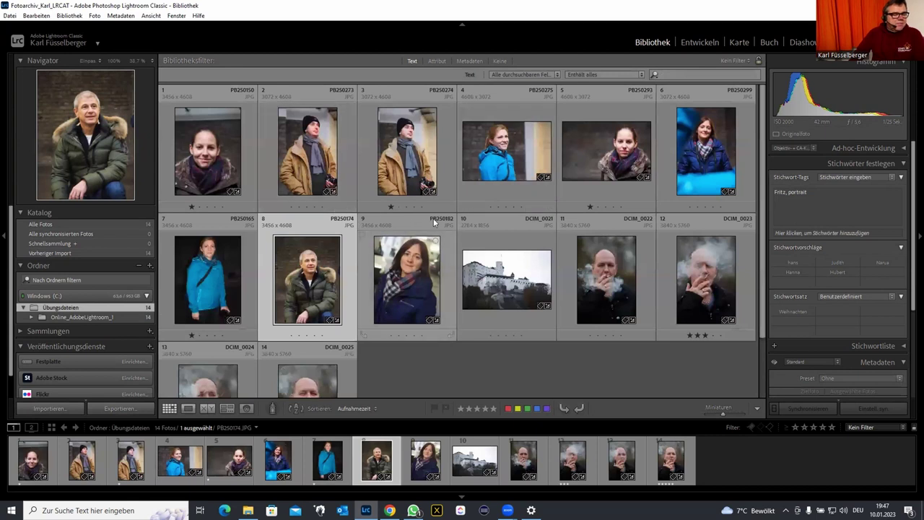
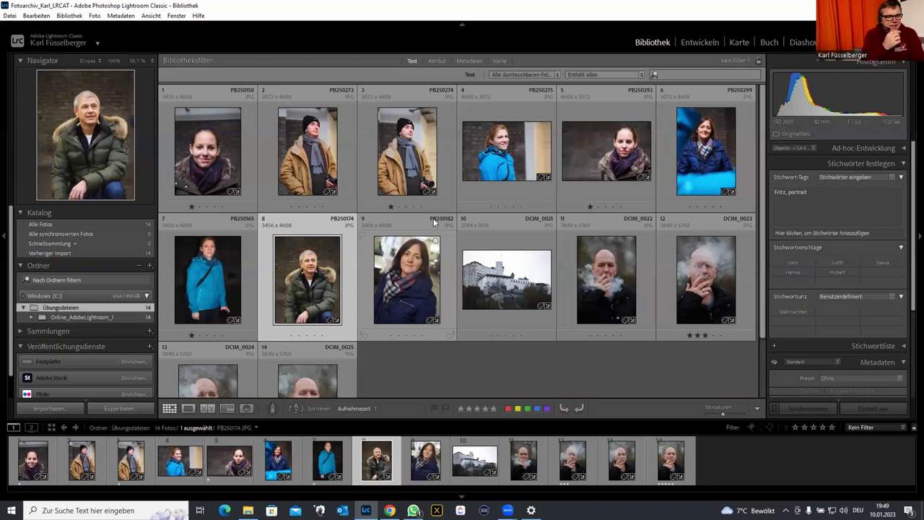
- Select photos 1 through 12 together in the Übungsdateien grid
click(199, 150)
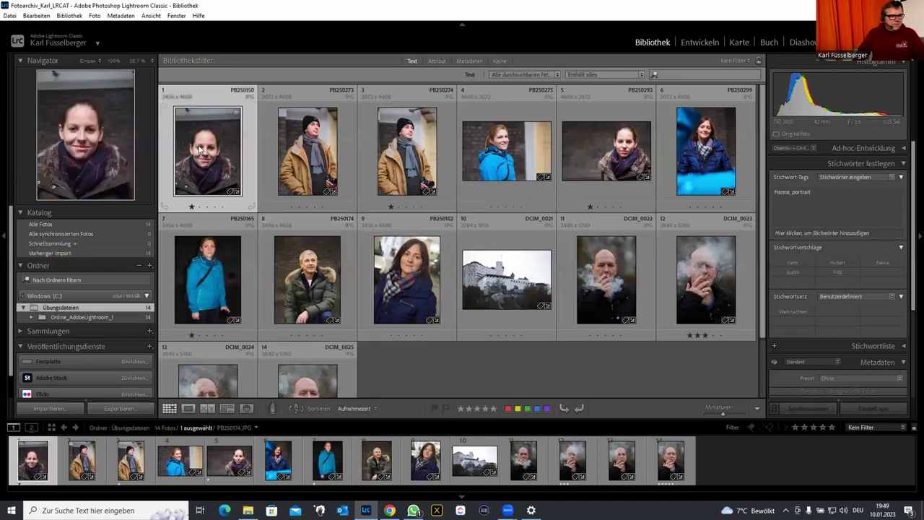
shift+click(699, 289)
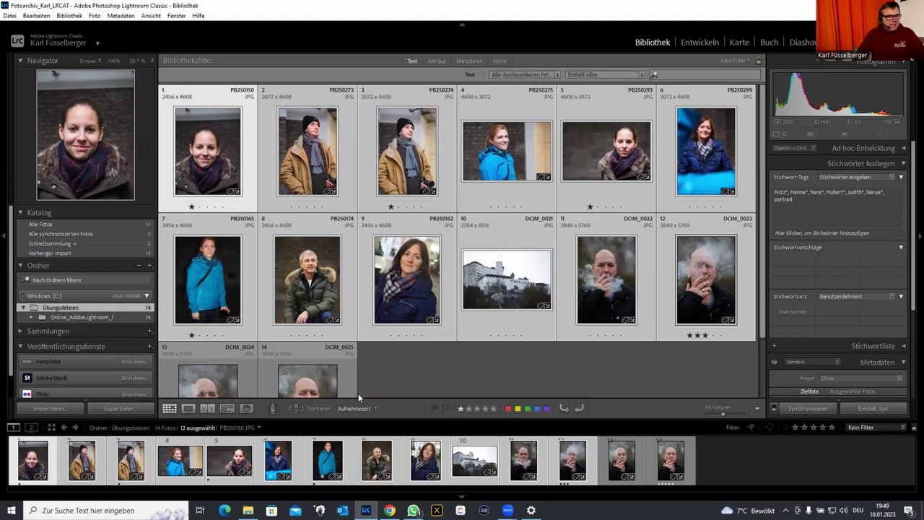
- In panel-free Survey view, rate PB250273 three stars and PB250275 one star
click(228, 408)
mouse_move(236, 338)
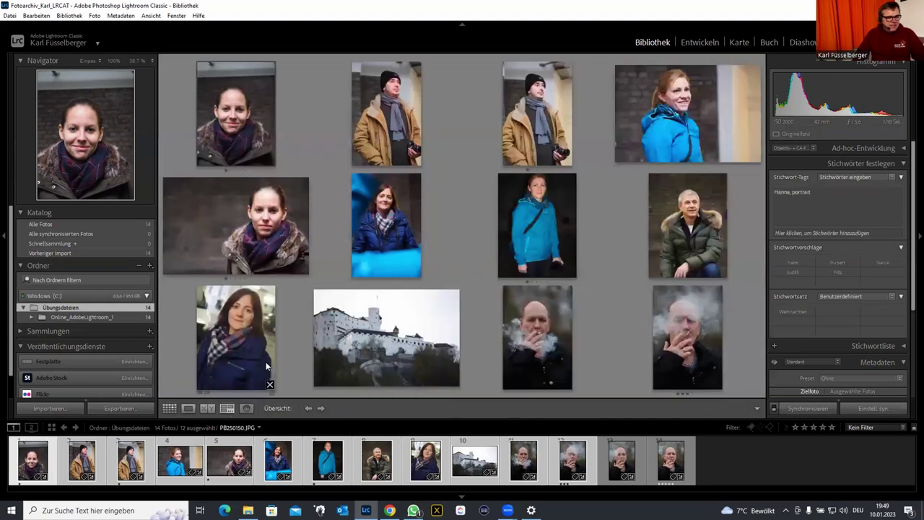
key(Tab)
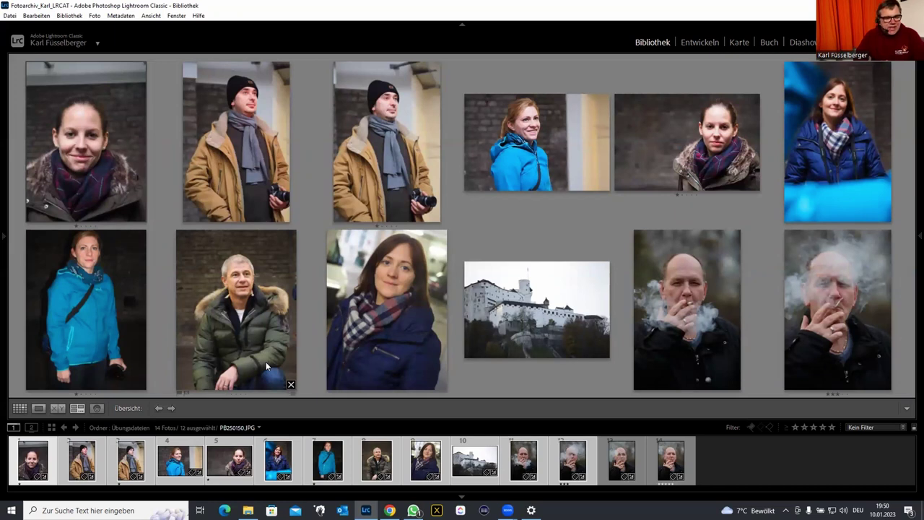
click(236, 117)
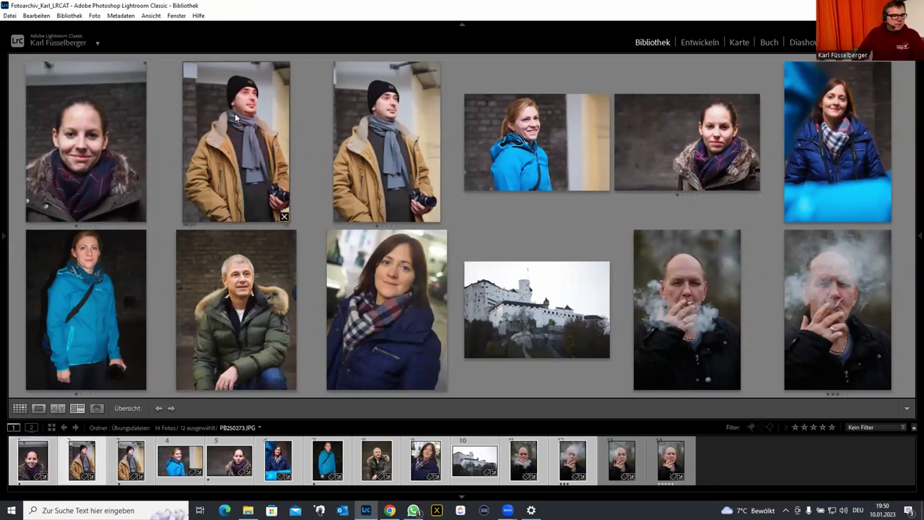
key(3)
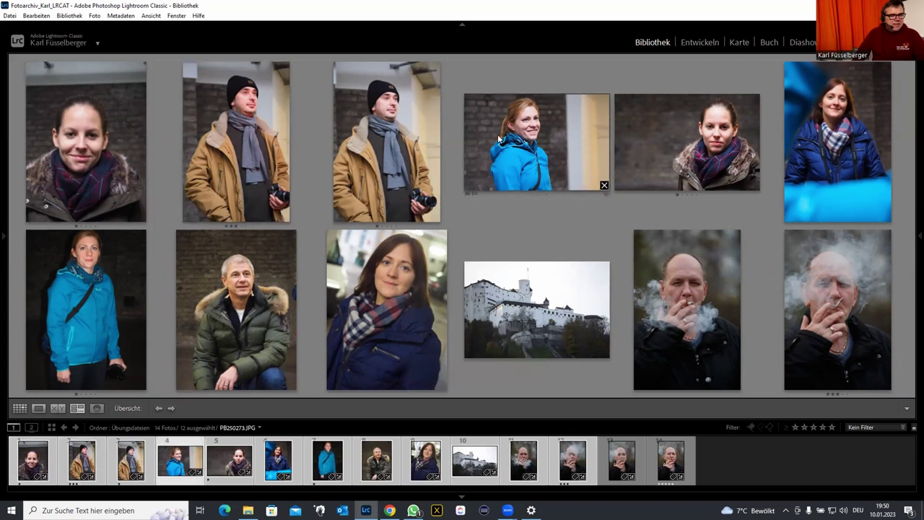
key(1)
- Reject PB250293 and make the brunette's photo the active one
click(673, 143)
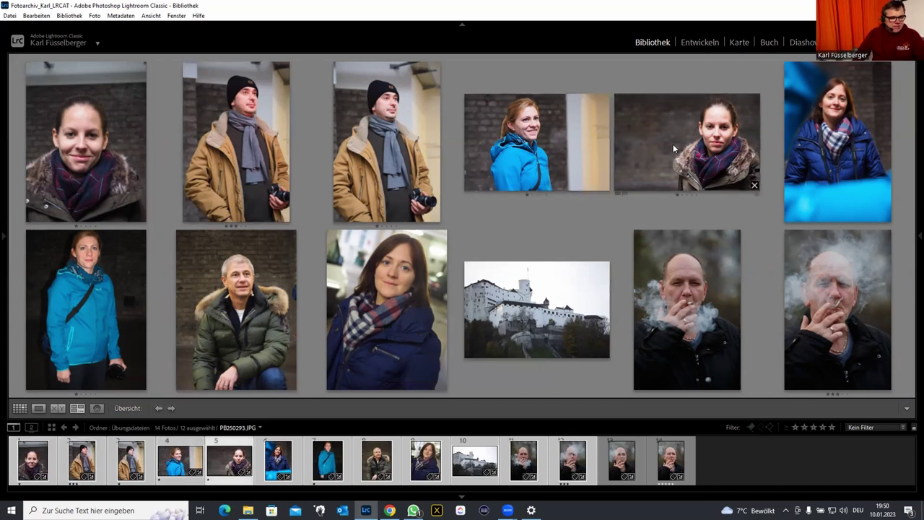
key(x)
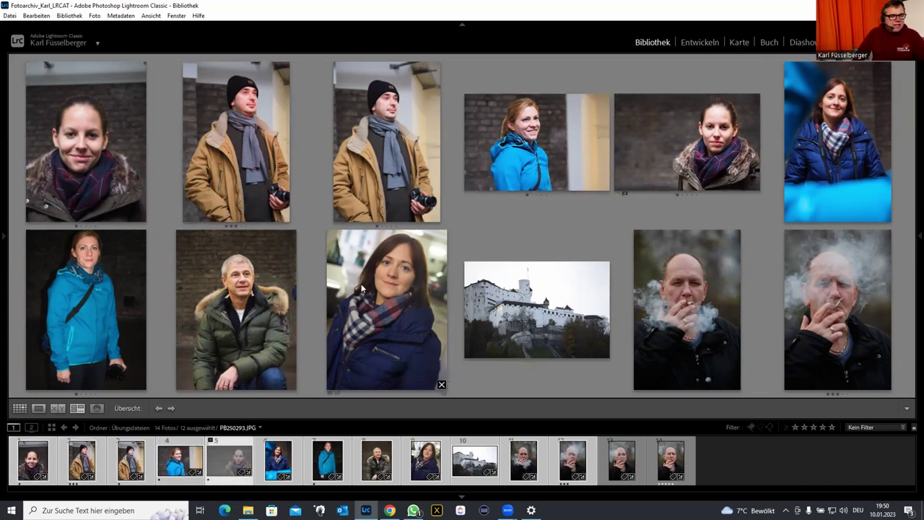
click(362, 289)
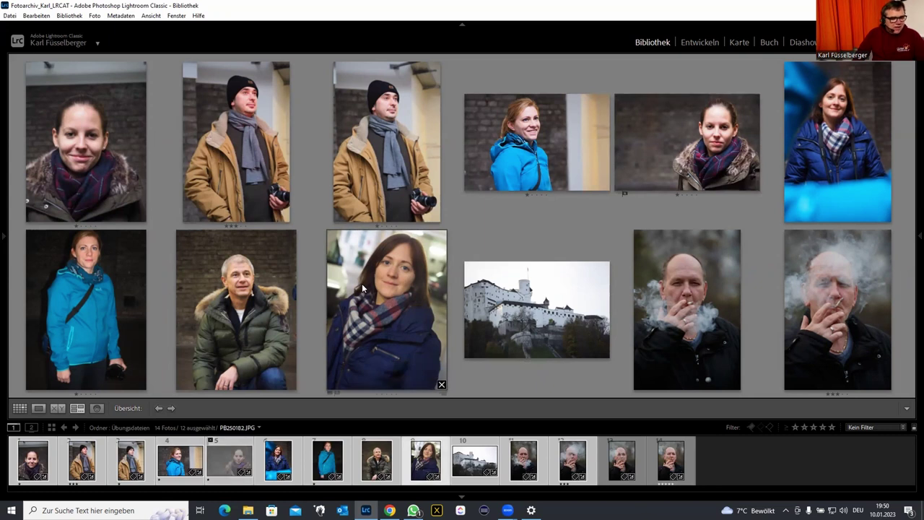
- Back in the grid with nothing selected, remove the reject flag from photo 5
key(c)
key(g)
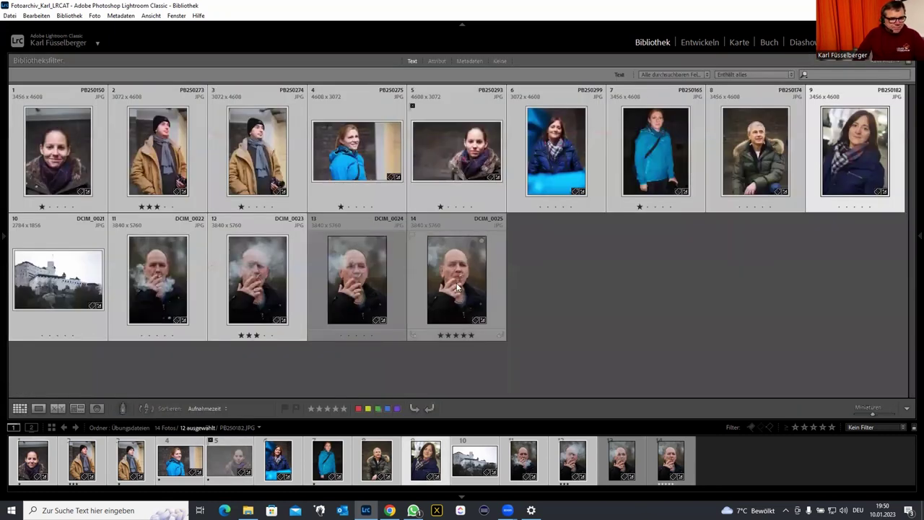
click(560, 298)
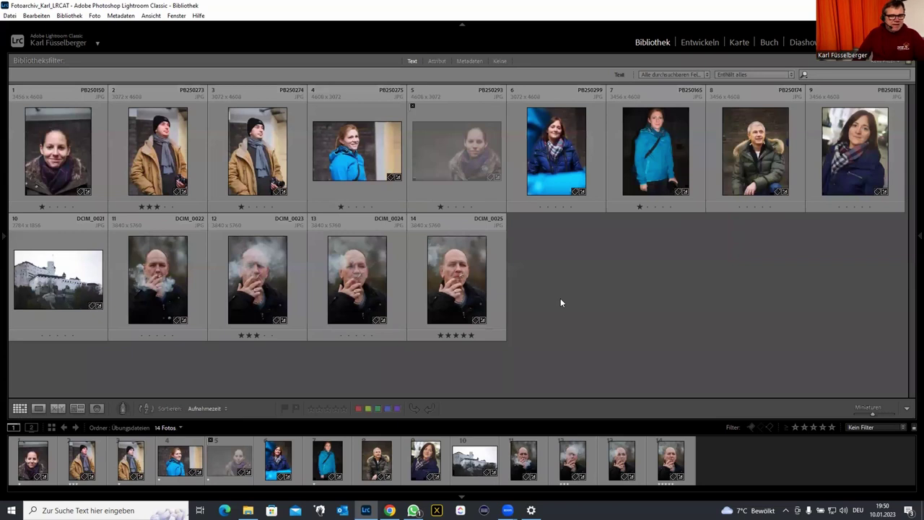
mouse_move(457, 151)
click(413, 107)
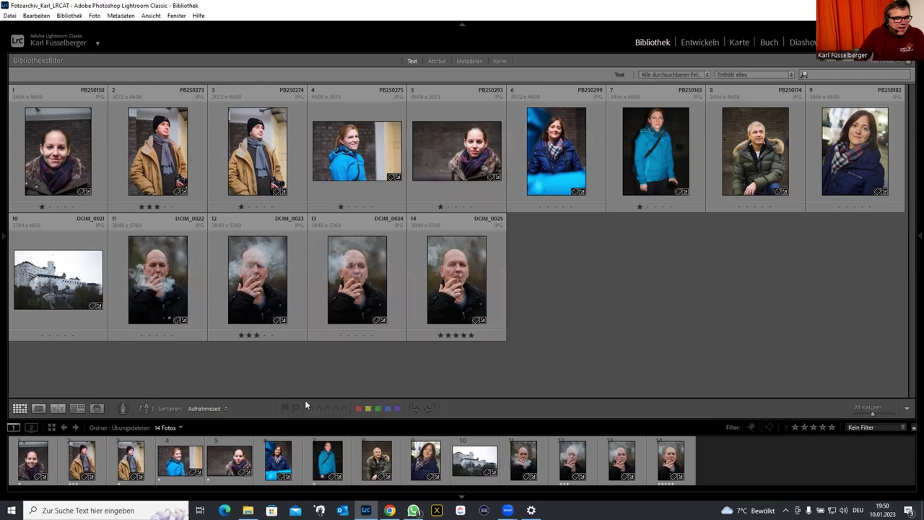
- Give DCIM_0024 a red colour label and mark DCIM_0022 as rejected
click(363, 284)
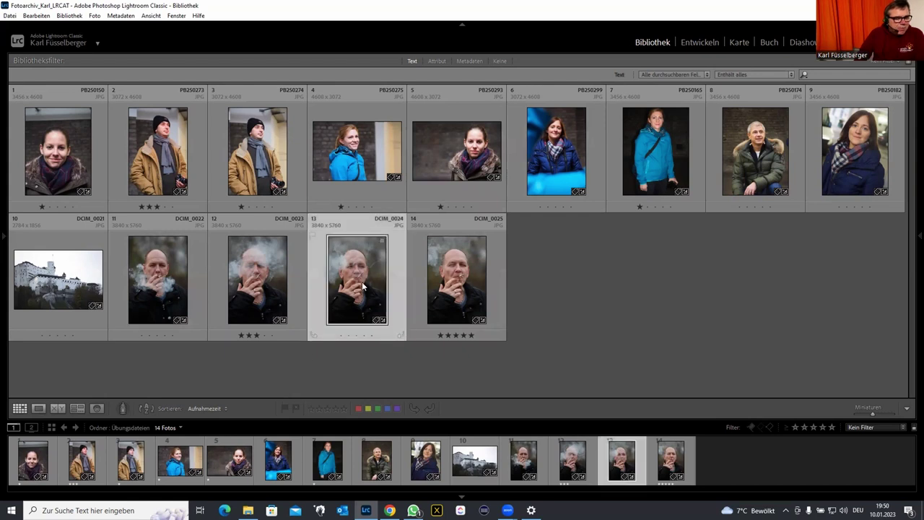
click(359, 410)
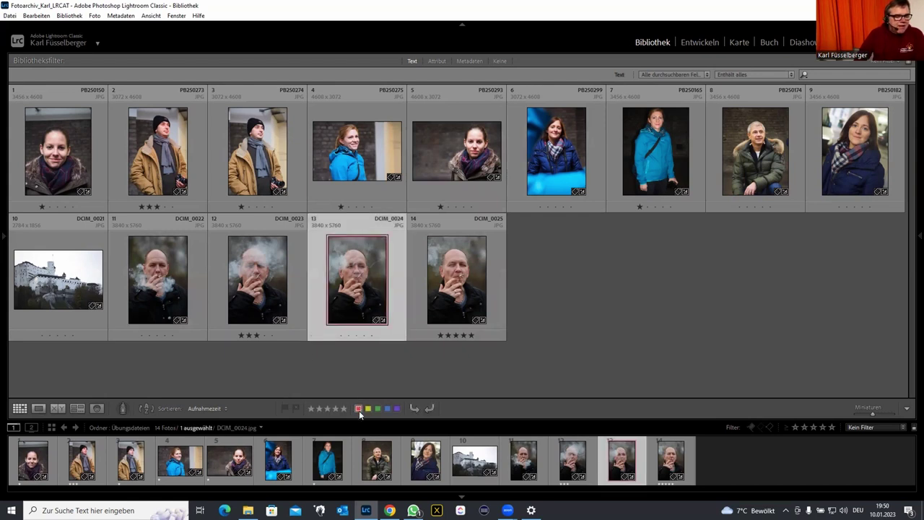
click(160, 280)
click(297, 408)
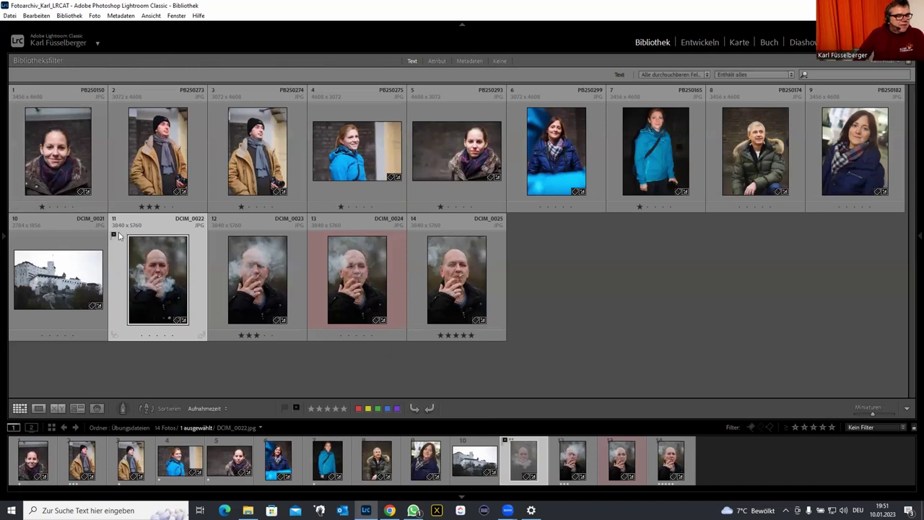
- In the Attribut filter bar, try the flagged, unflagged and rejected filters, leaving each off
click(438, 60)
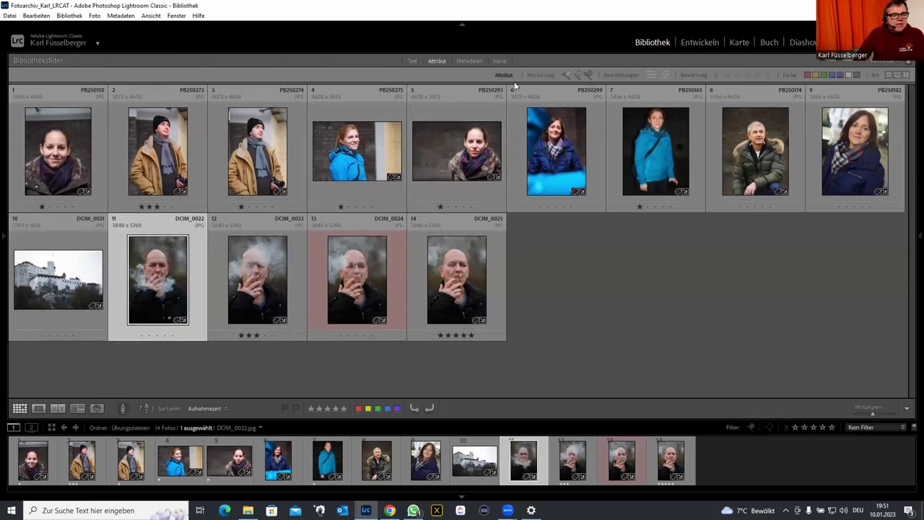
click(567, 75)
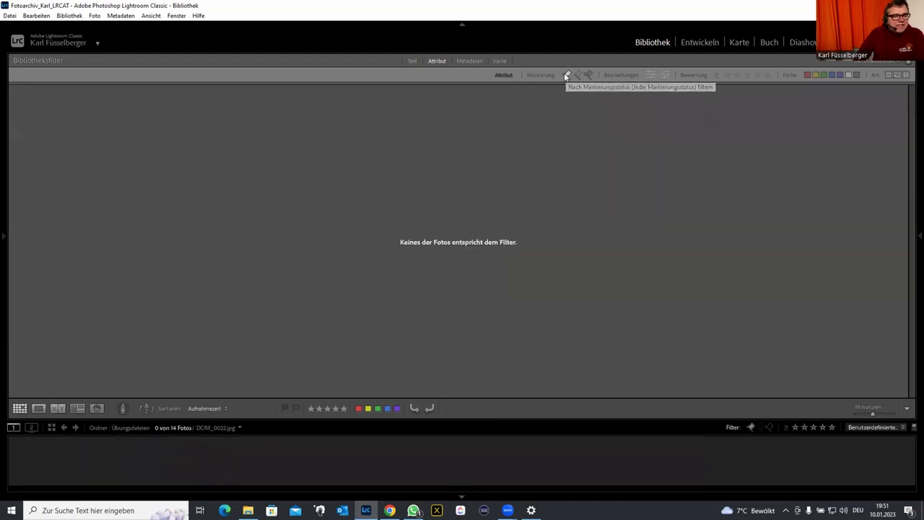
click(566, 74)
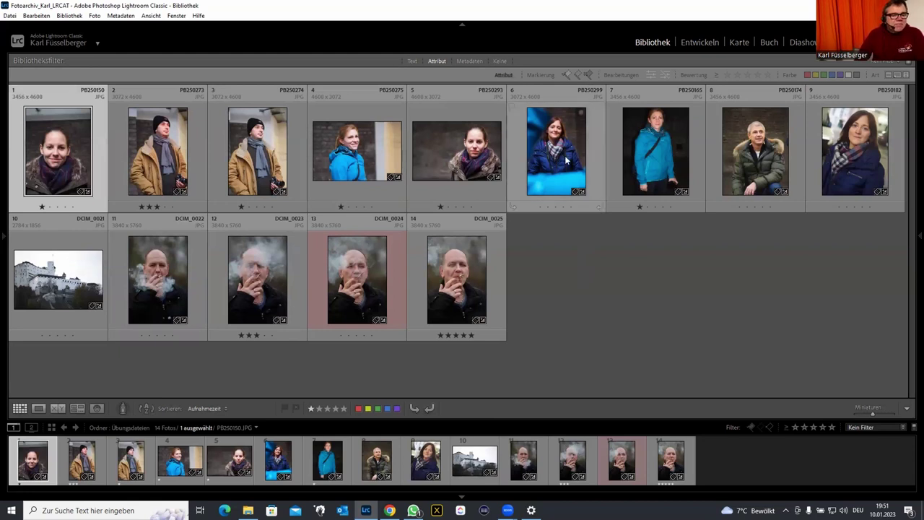
click(578, 73)
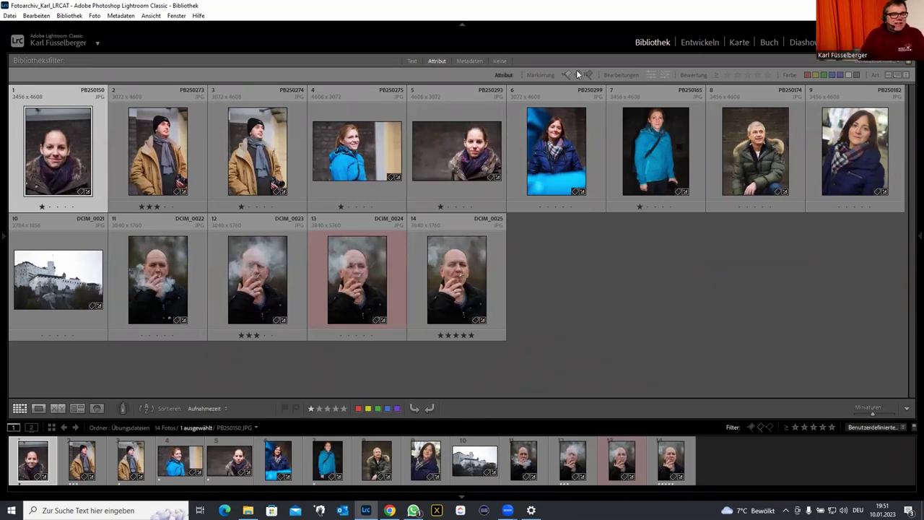
click(577, 74)
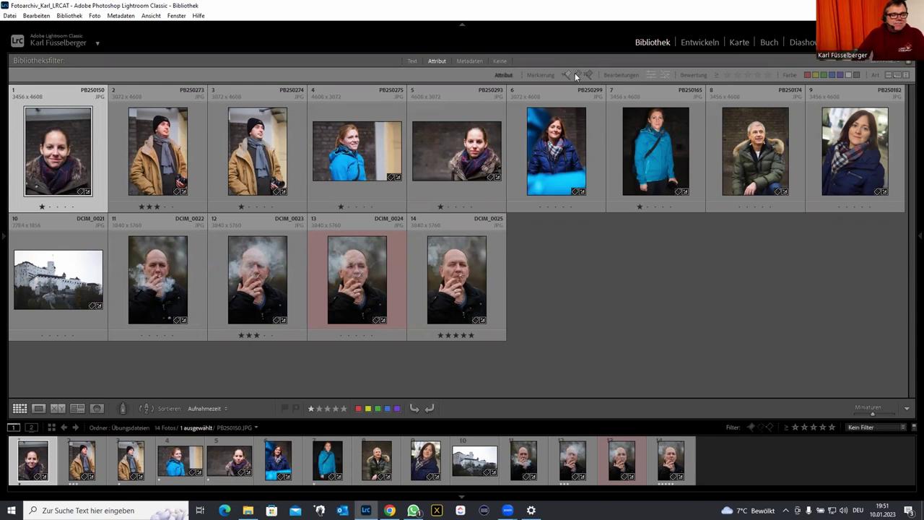
click(587, 76)
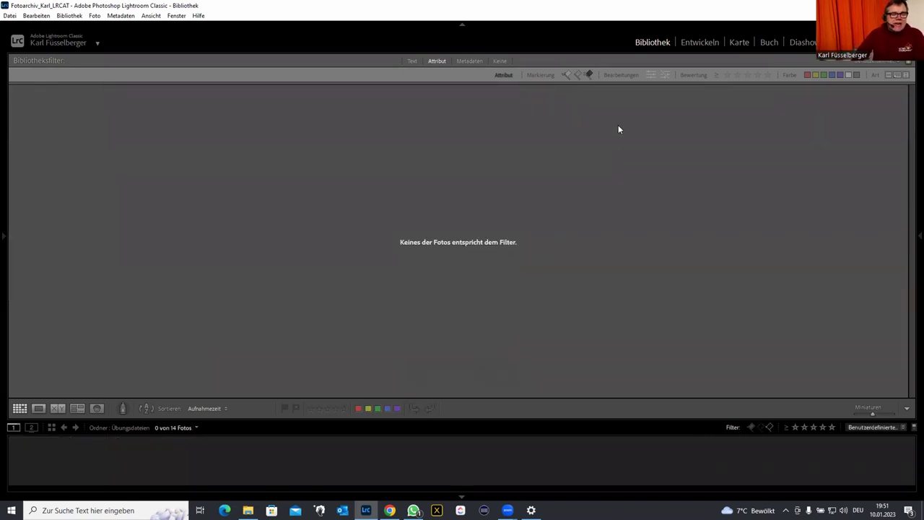
click(590, 75)
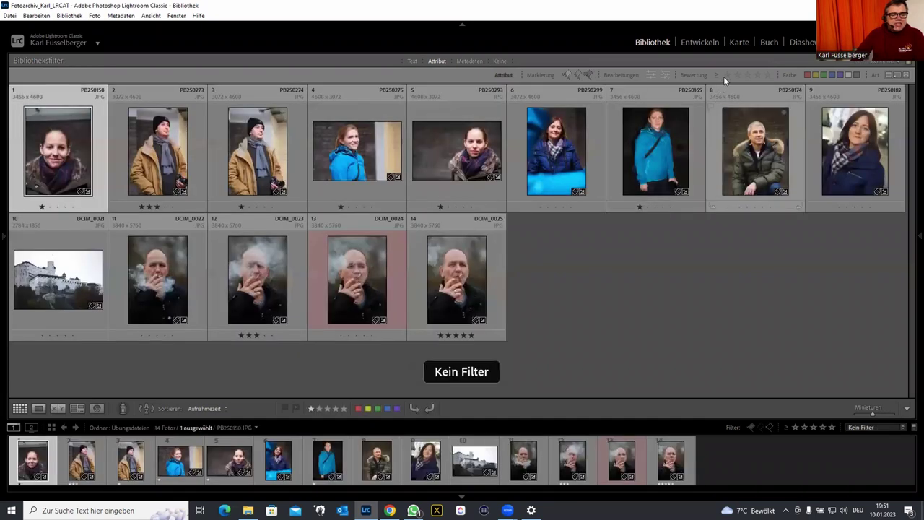
- Try and clear the star and red-label filters, then give PB250299 a purple label
click(727, 76)
click(770, 75)
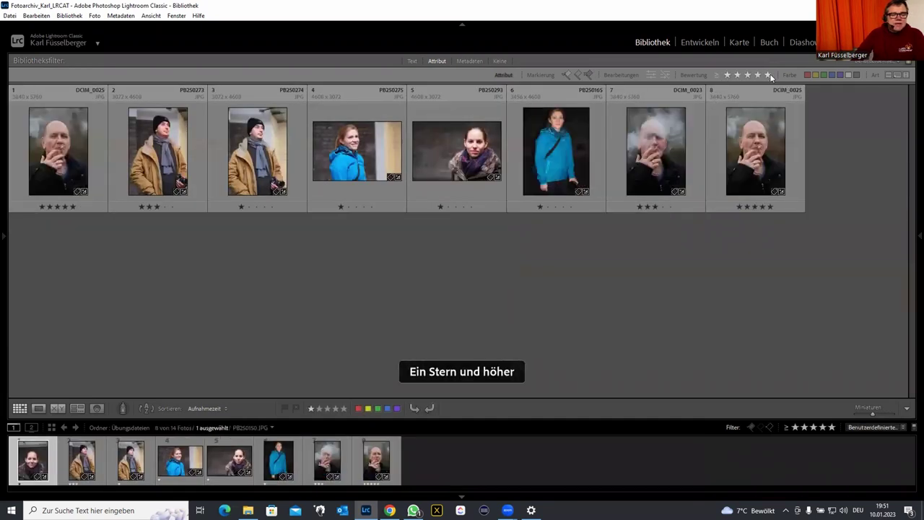
click(727, 76)
click(727, 75)
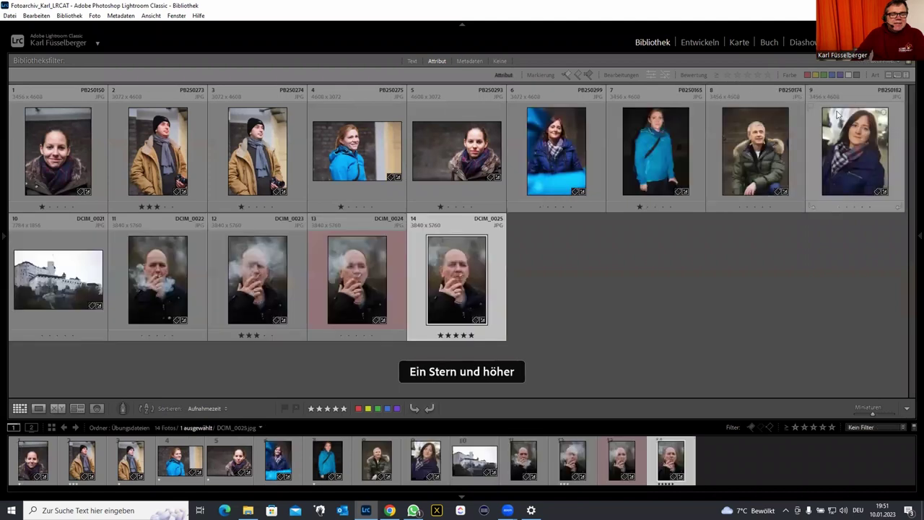
click(807, 75)
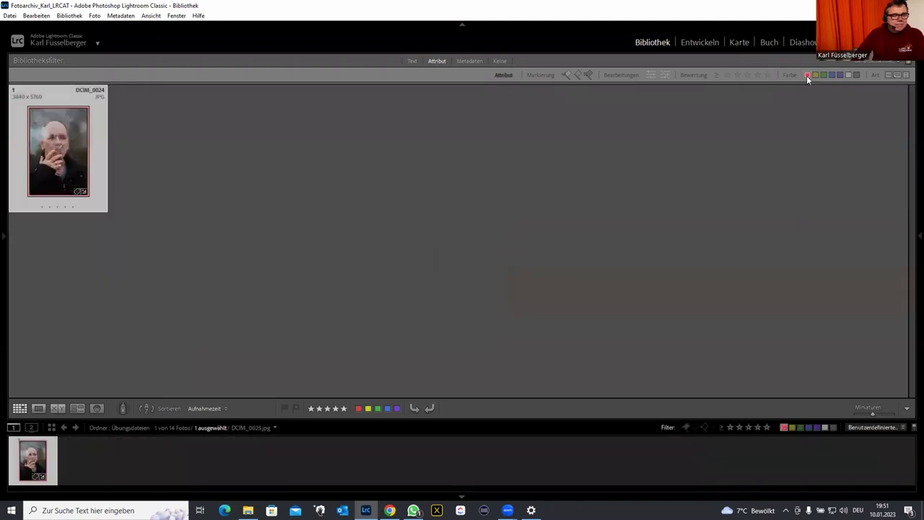
click(807, 75)
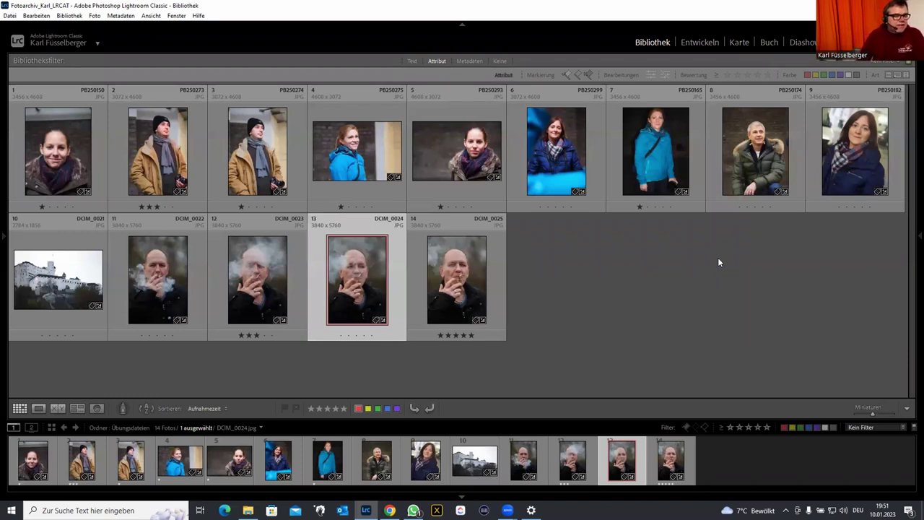
click(551, 163)
mouse_move(556, 152)
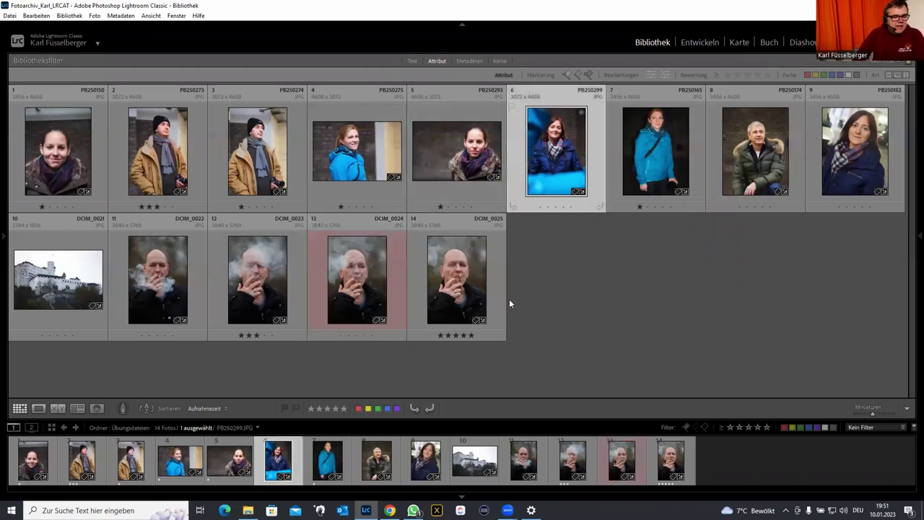
click(398, 408)
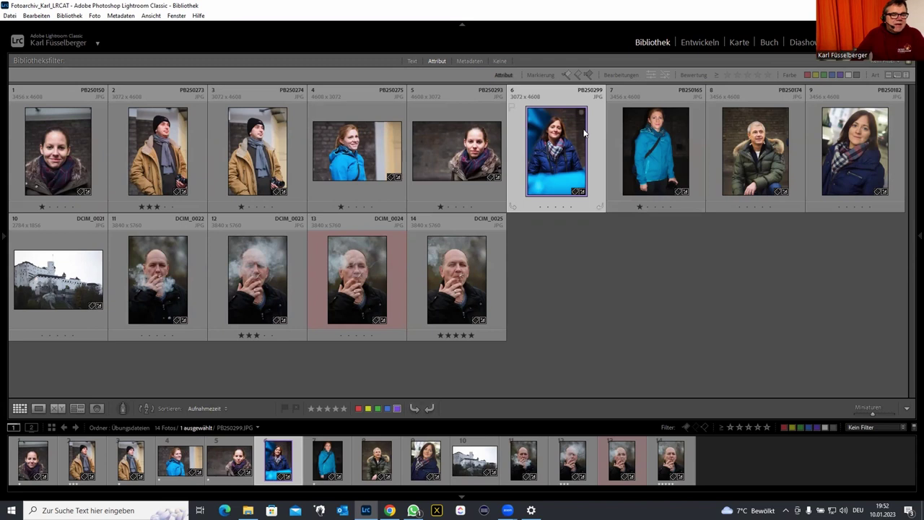
click(577, 75)
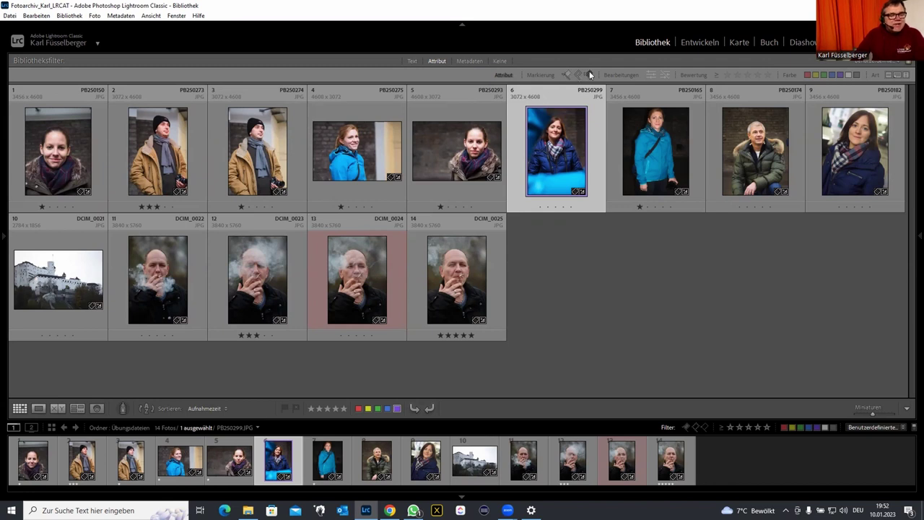
click(641, 273)
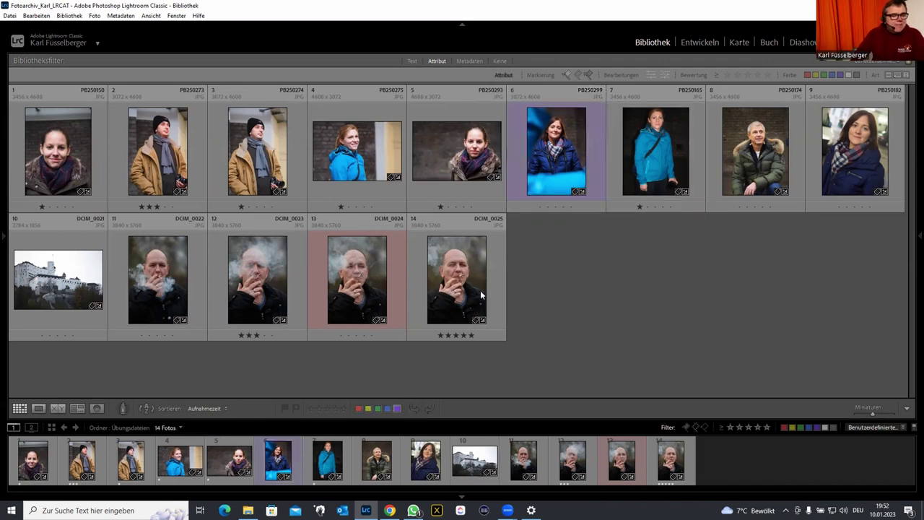
click(463, 283)
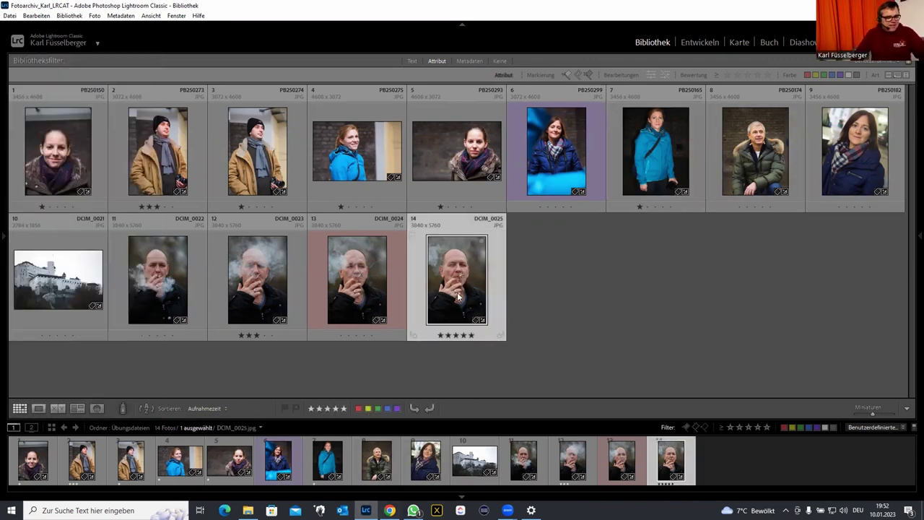
key(x)
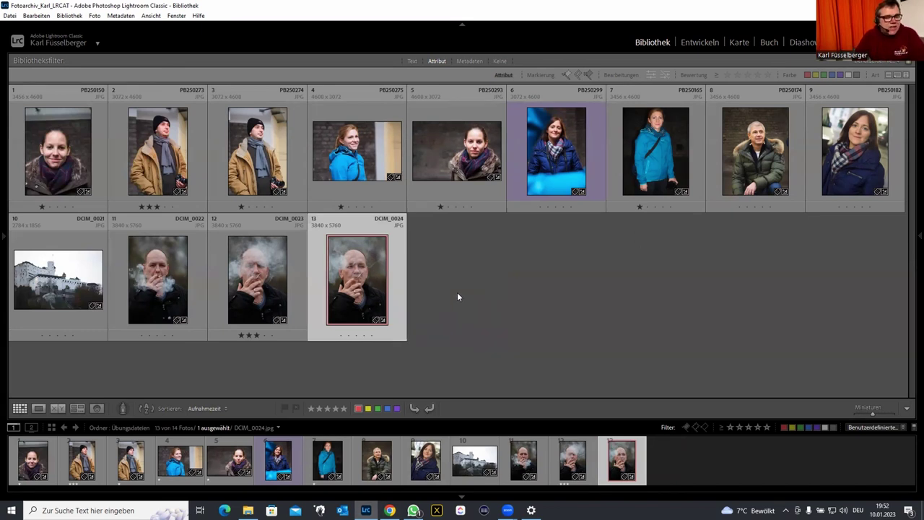
key(ctrl+z)
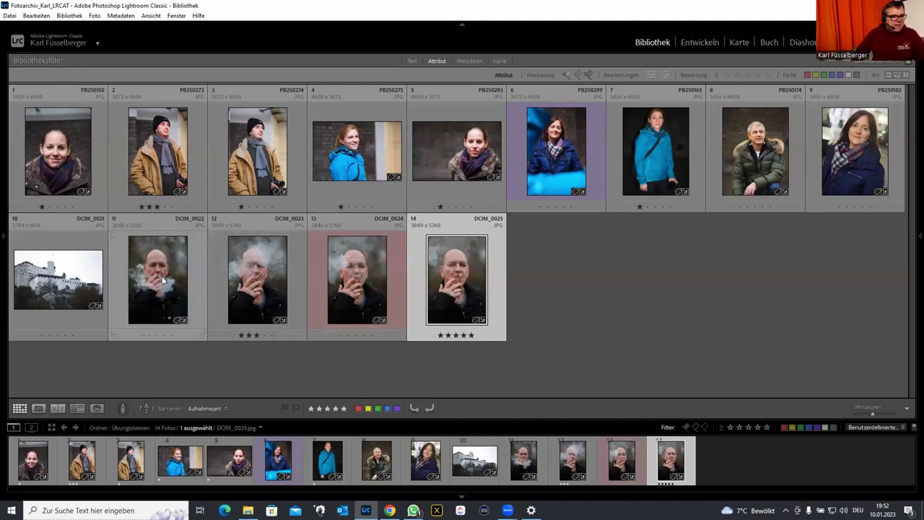
- Survey DCIM_0022–DCIM_0025 side by side and reject DCIM_0024 and DCIM_0022
click(161, 280)
shift+click(434, 280)
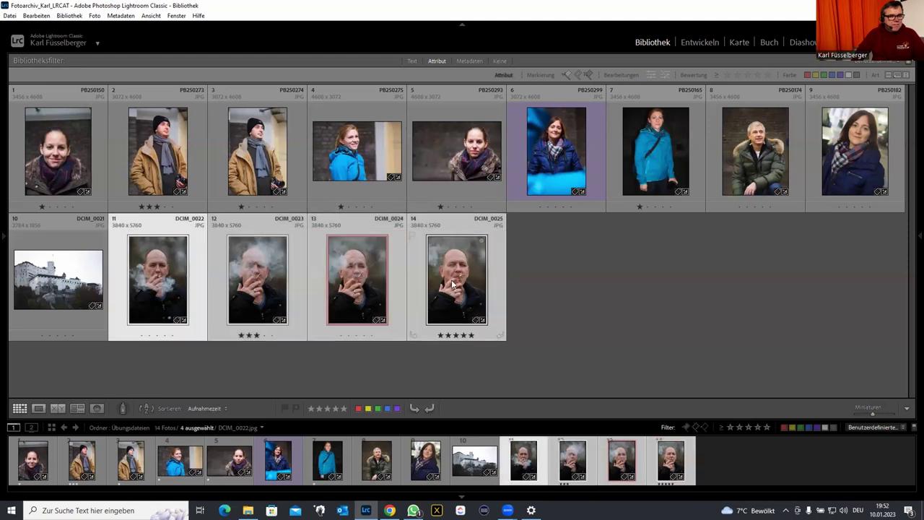
click(78, 409)
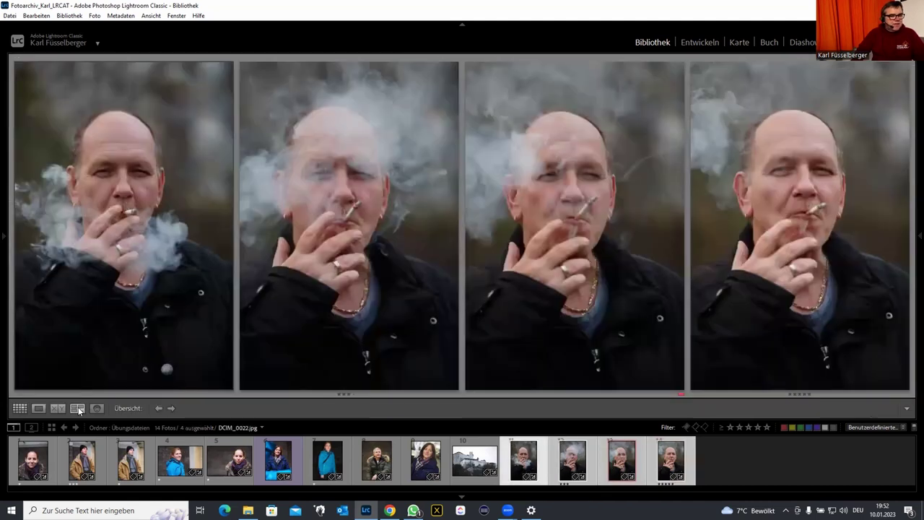
click(543, 240)
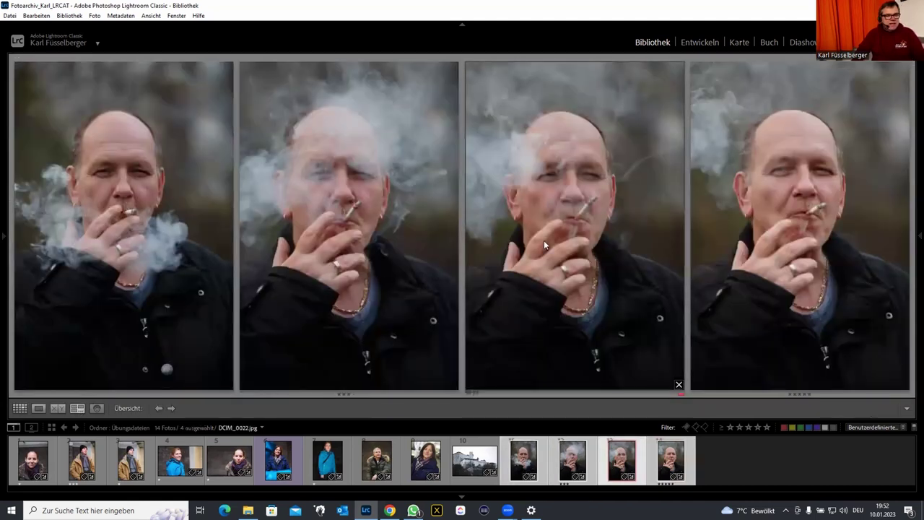
key(x)
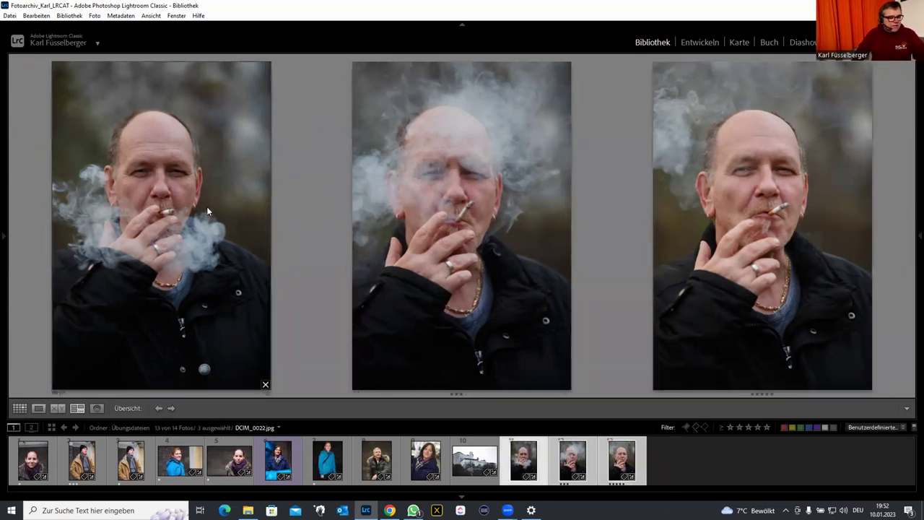
key(x)
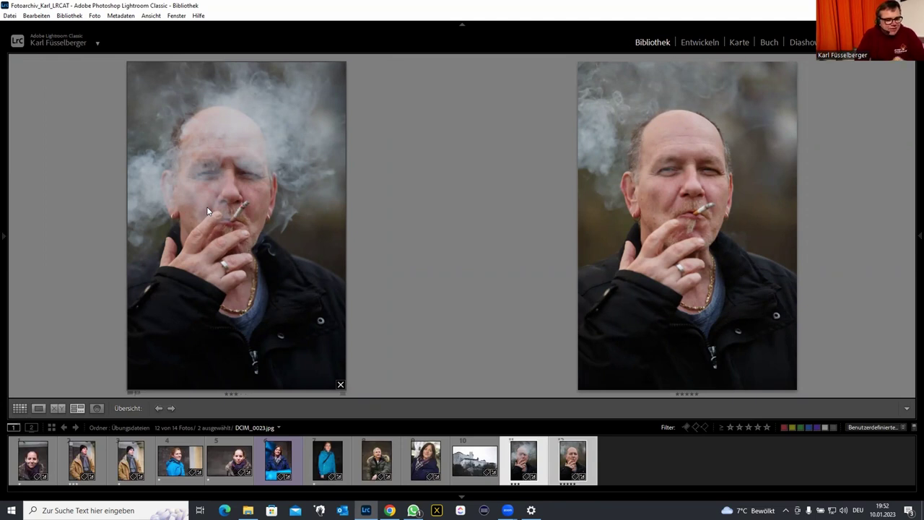
key(g)
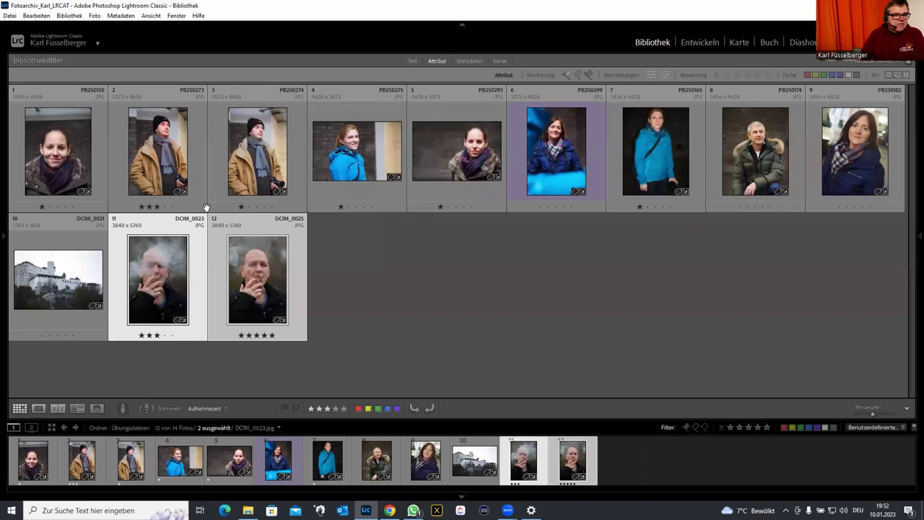
- Filter to rejected photos, clear the reject flags on DCIM_0024 and DCIM_0022, and turn filtering off
click(575, 75)
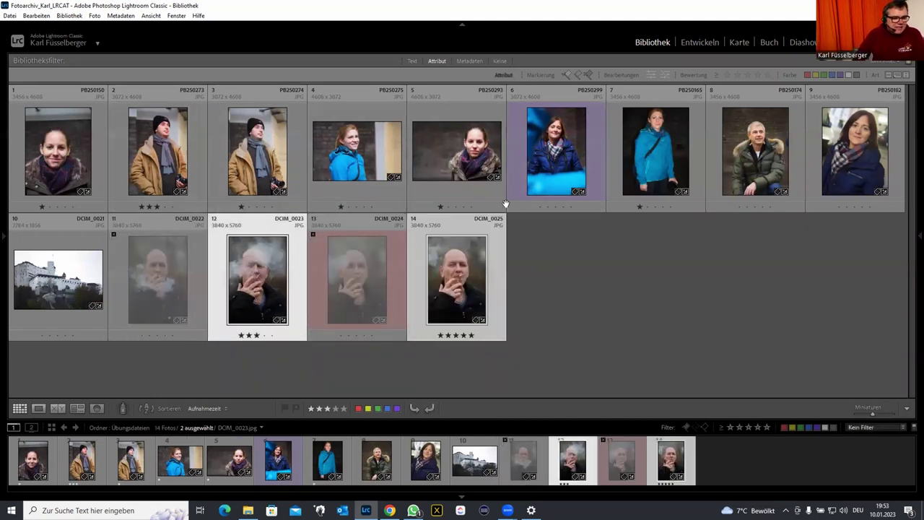
click(589, 75)
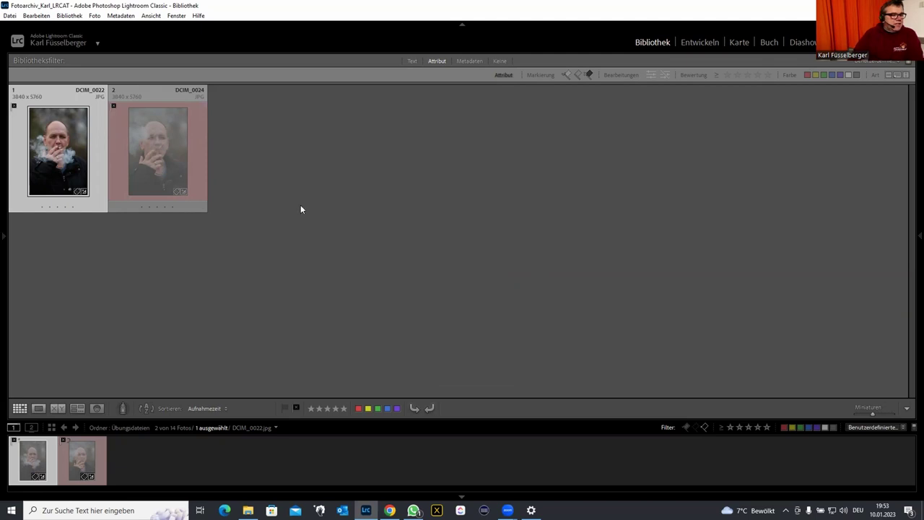
click(114, 106)
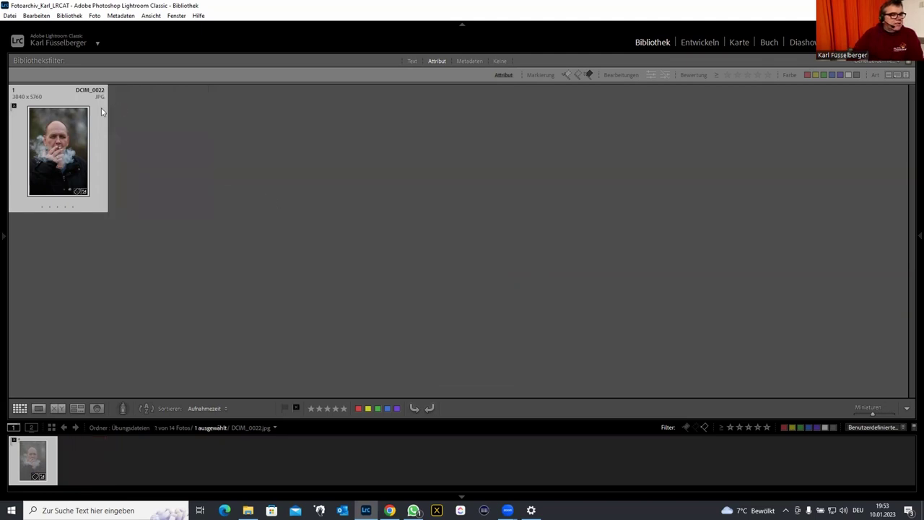
click(13, 106)
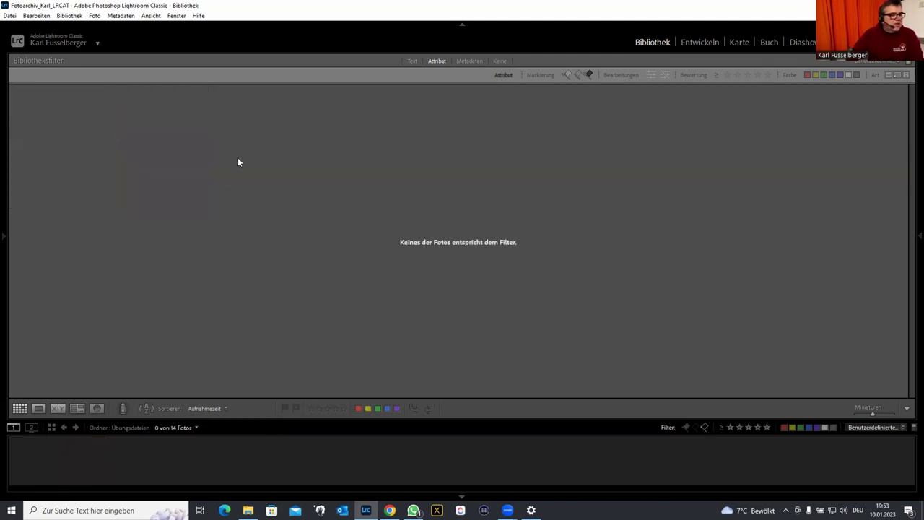
click(582, 74)
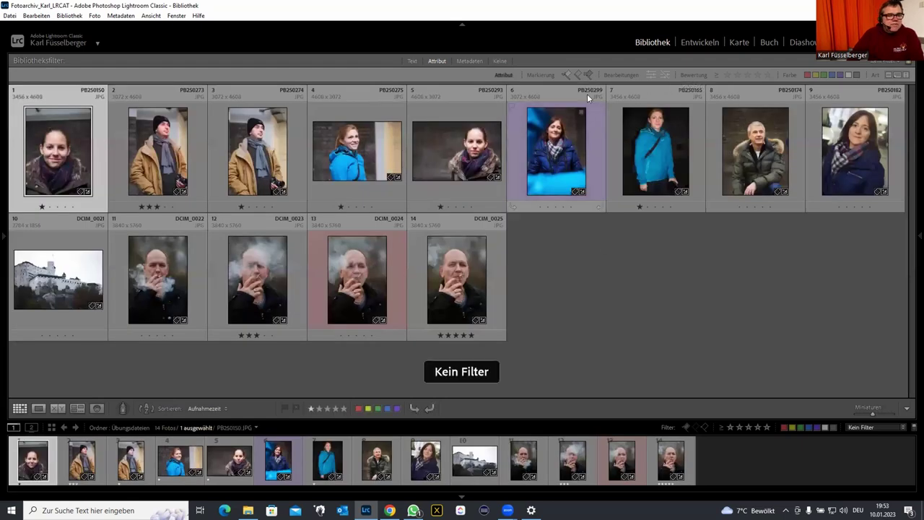
click(500, 61)
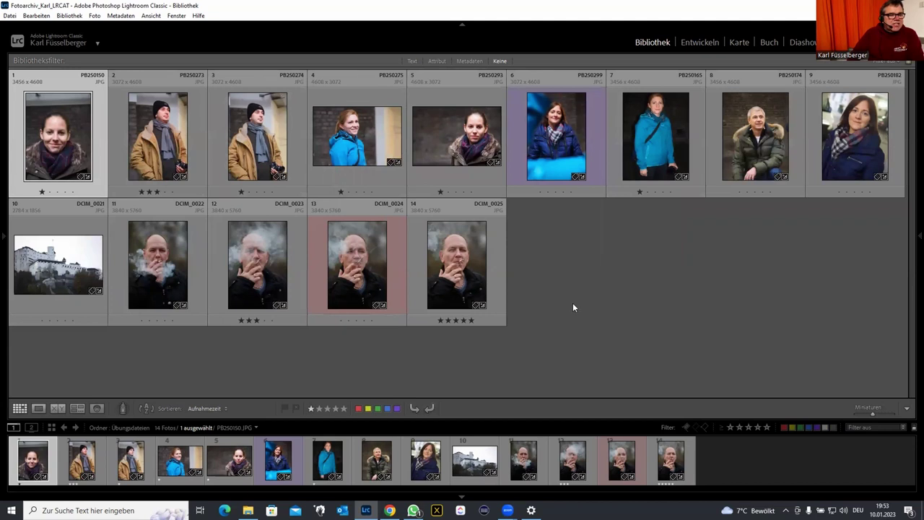
- Try the unflagged, three-star and rejected attribute filters, then clear them and switch filtering off
click(436, 61)
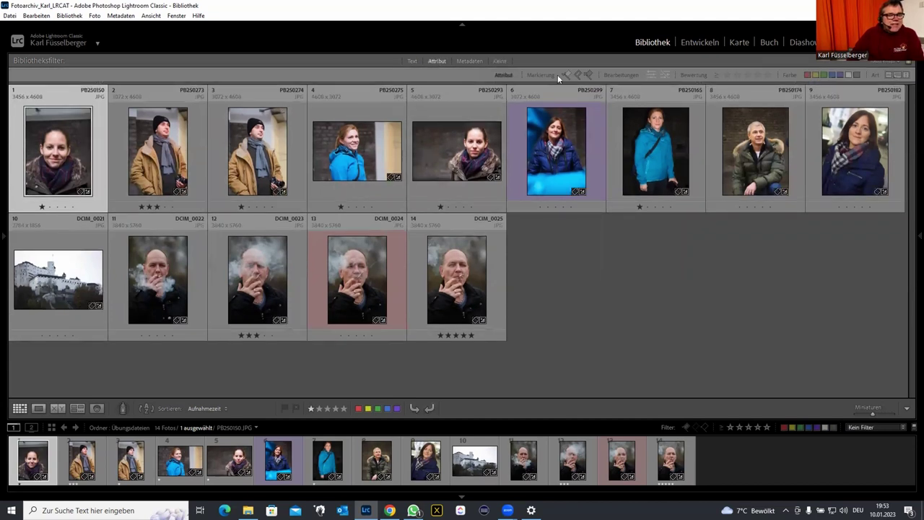
click(578, 74)
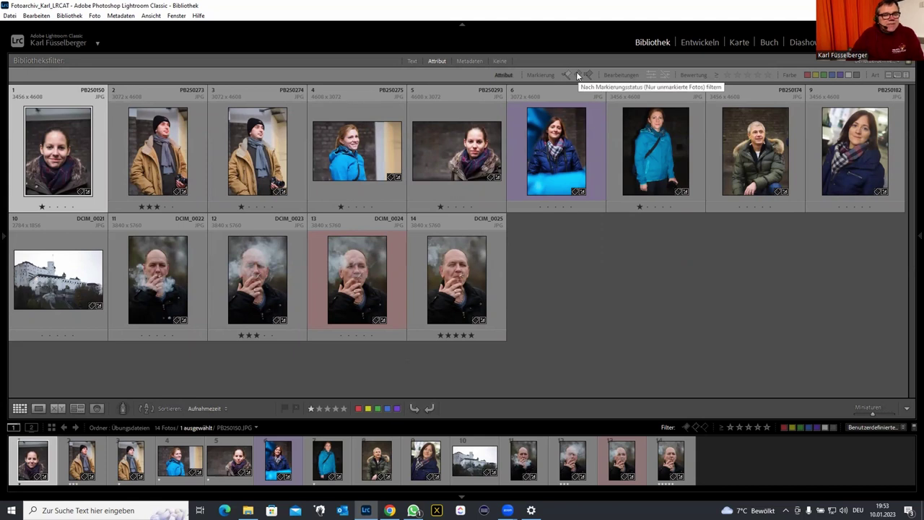
click(746, 75)
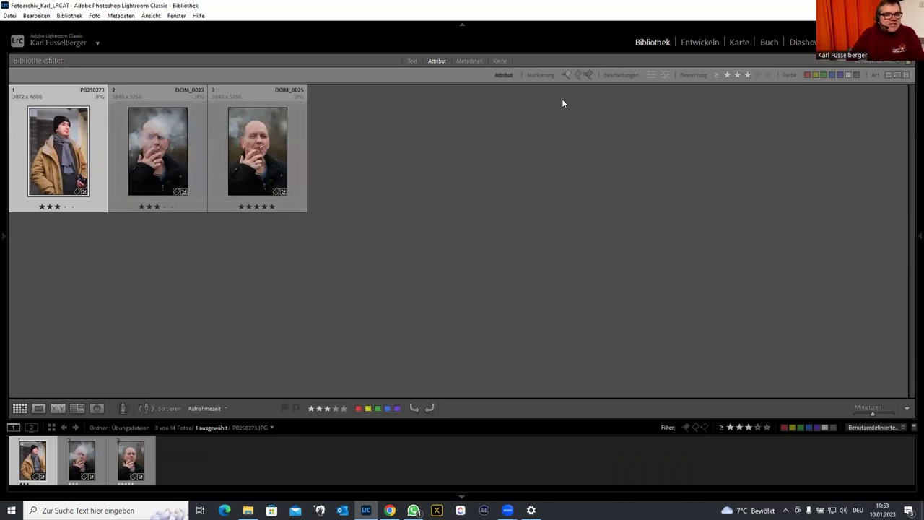
click(590, 75)
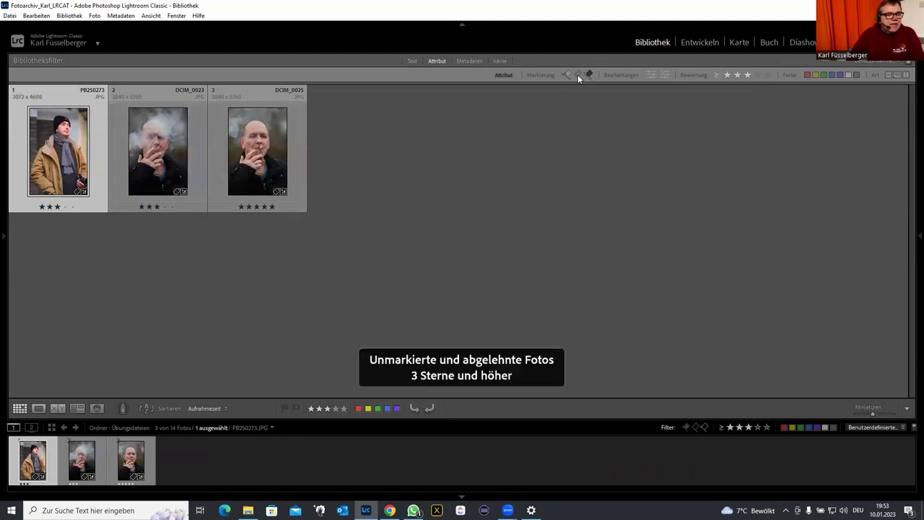
click(578, 75)
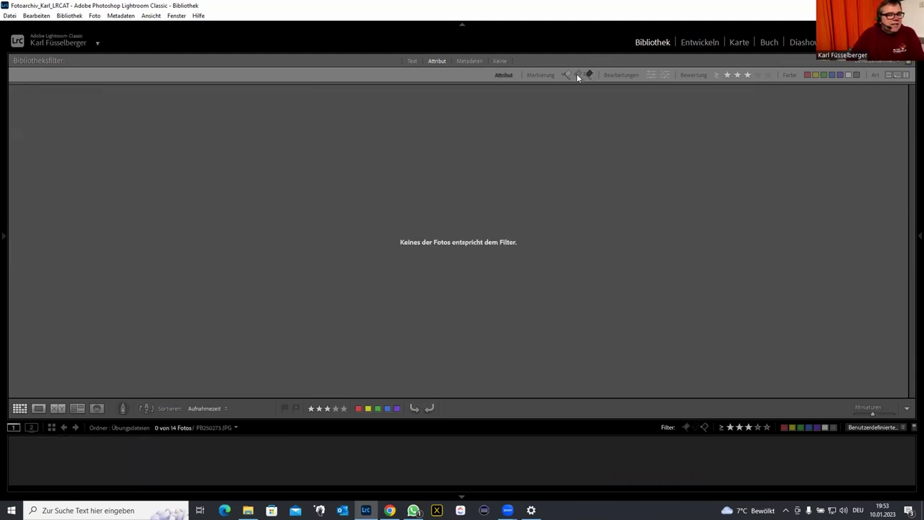
click(728, 75)
click(724, 75)
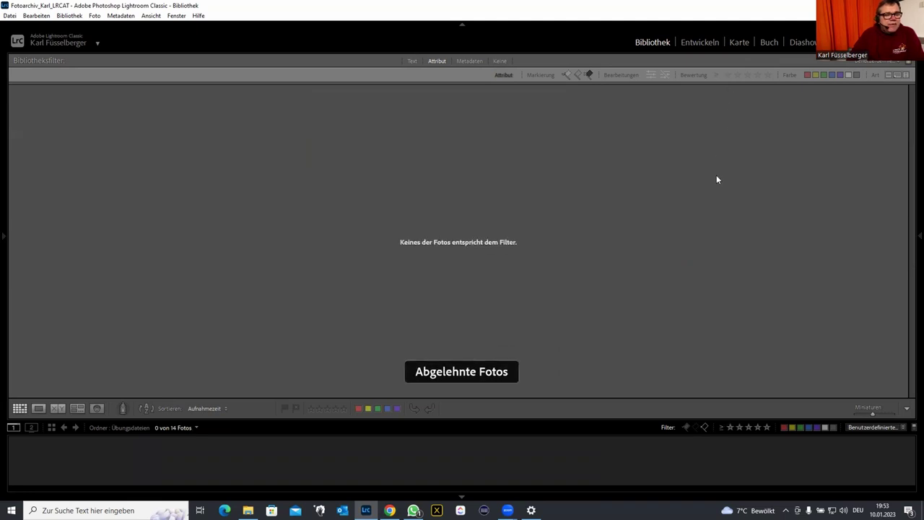
click(589, 75)
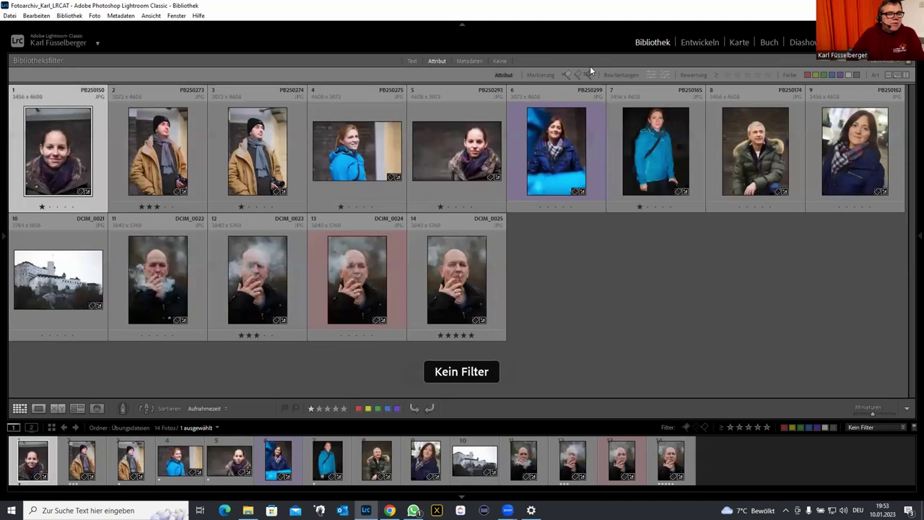
click(436, 61)
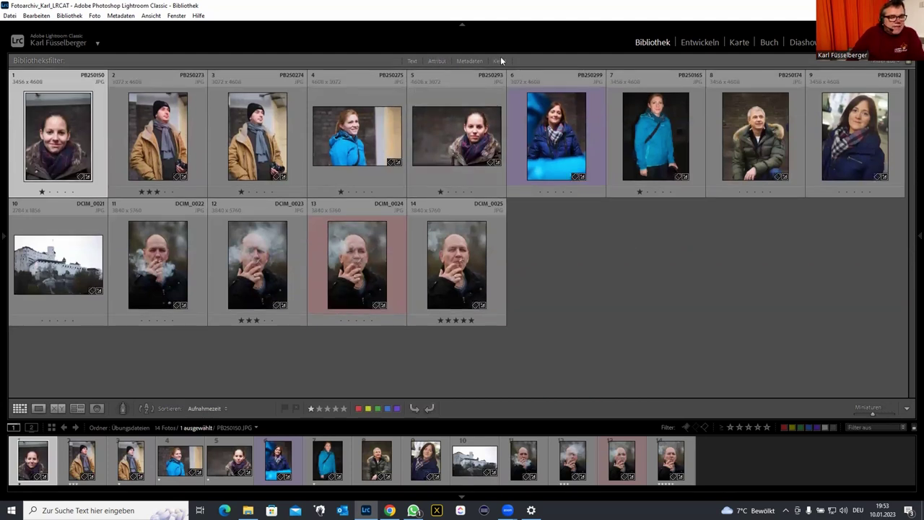
- Select the second photo, apply the three-star filter, then set the filter to None
click(436, 61)
click(177, 173)
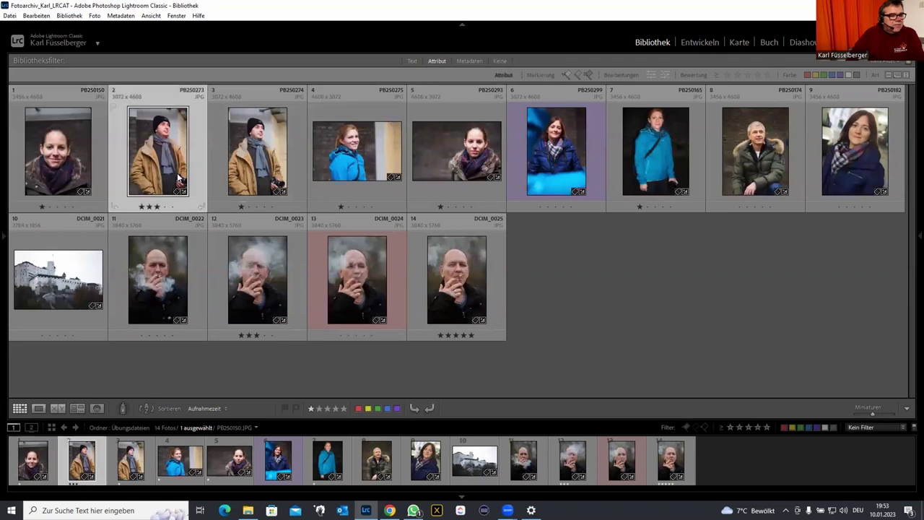
click(748, 76)
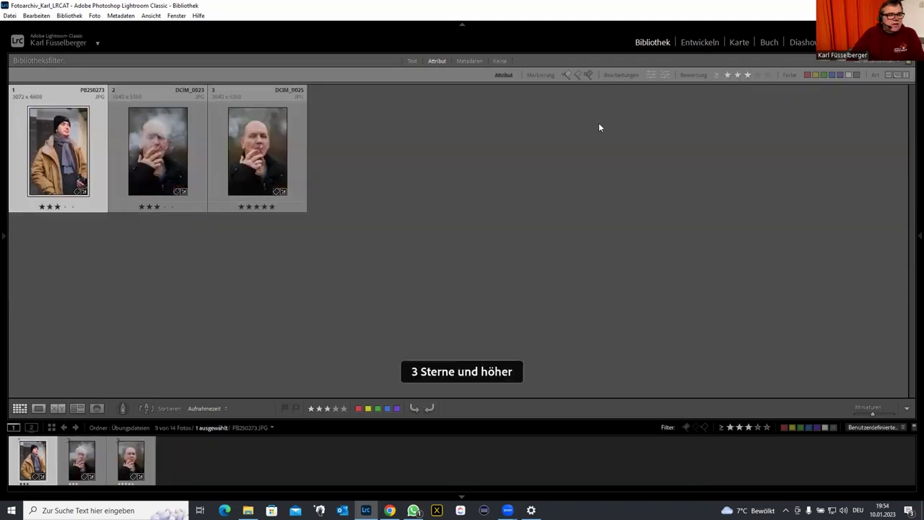
click(508, 61)
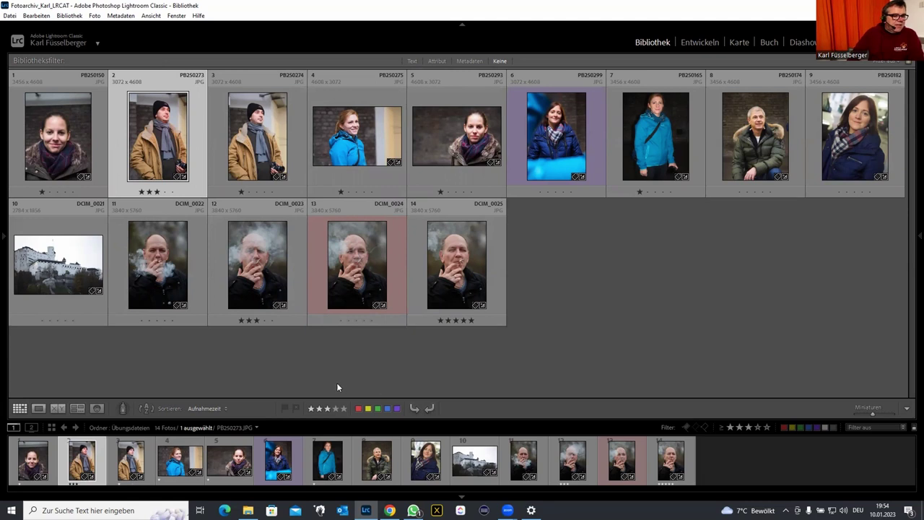
click(153, 265)
ctrl+click(250, 264)
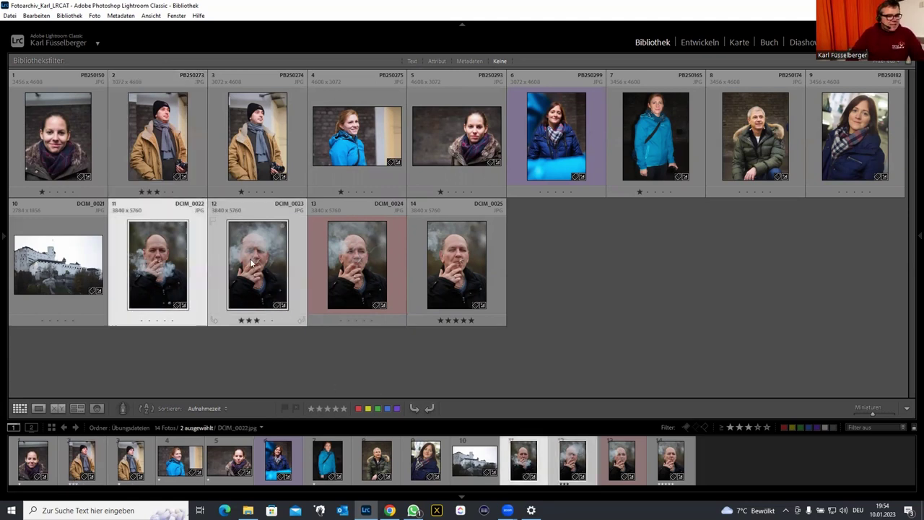
click(58, 408)
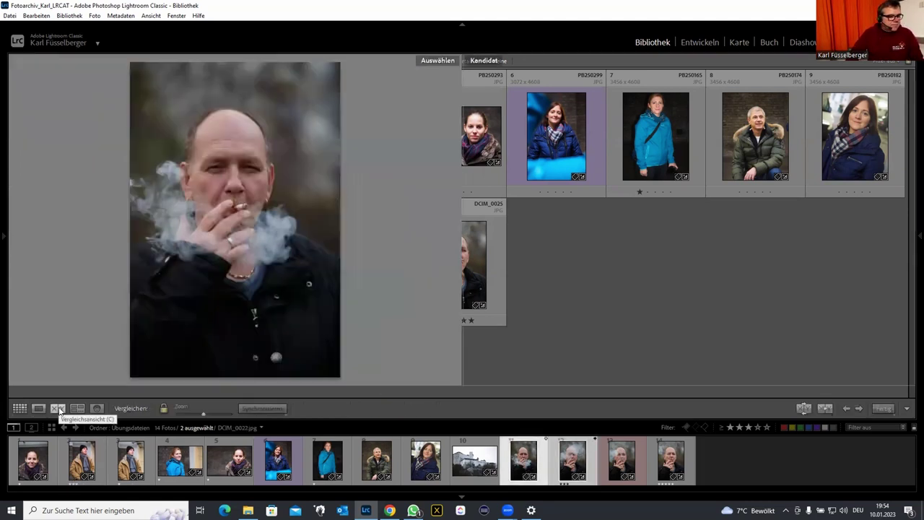
click(77, 408)
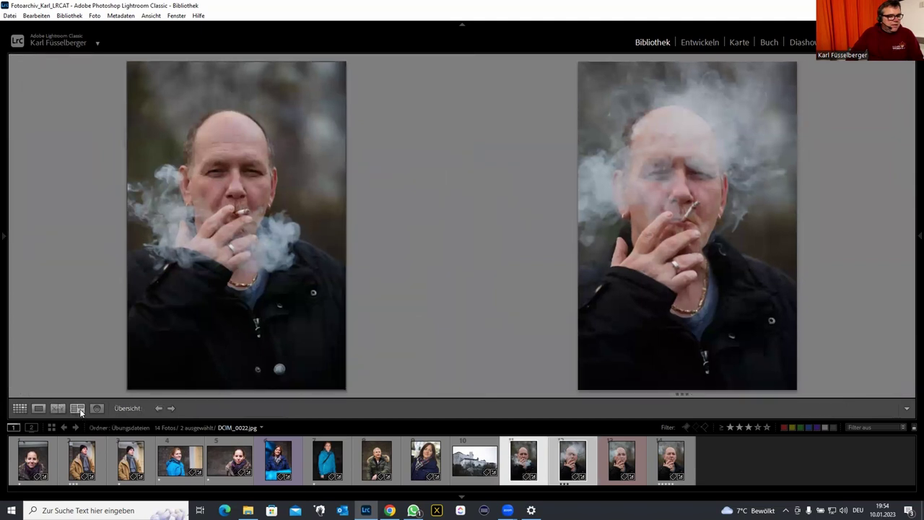
ctrl+click(630, 462)
ctrl+click(672, 463)
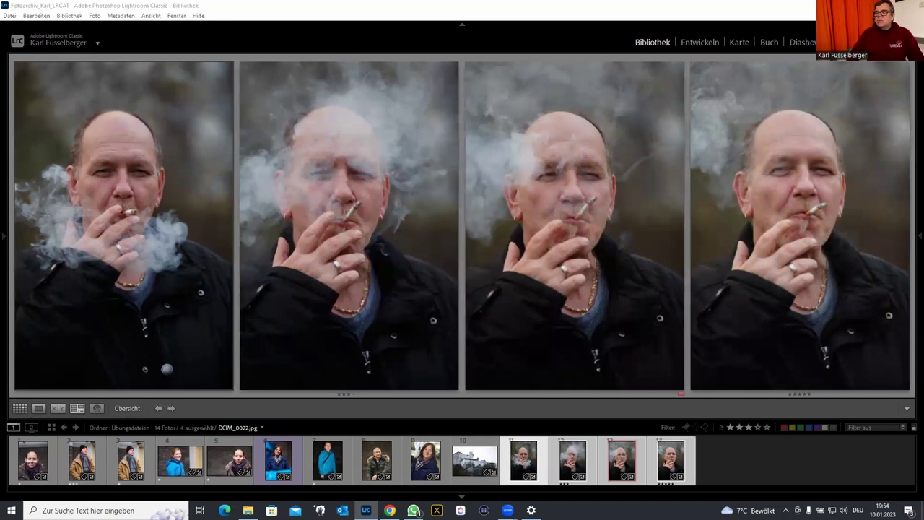
click(542, 468)
click(571, 462)
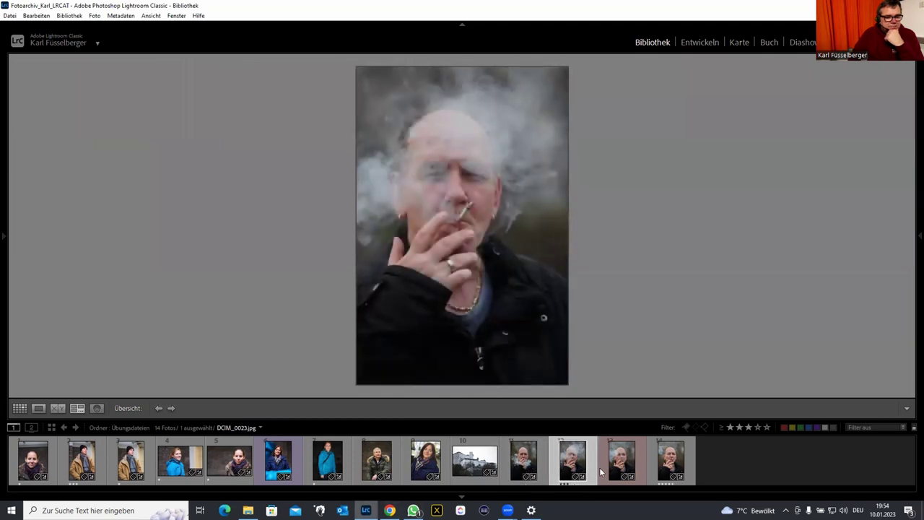
click(621, 463)
click(657, 470)
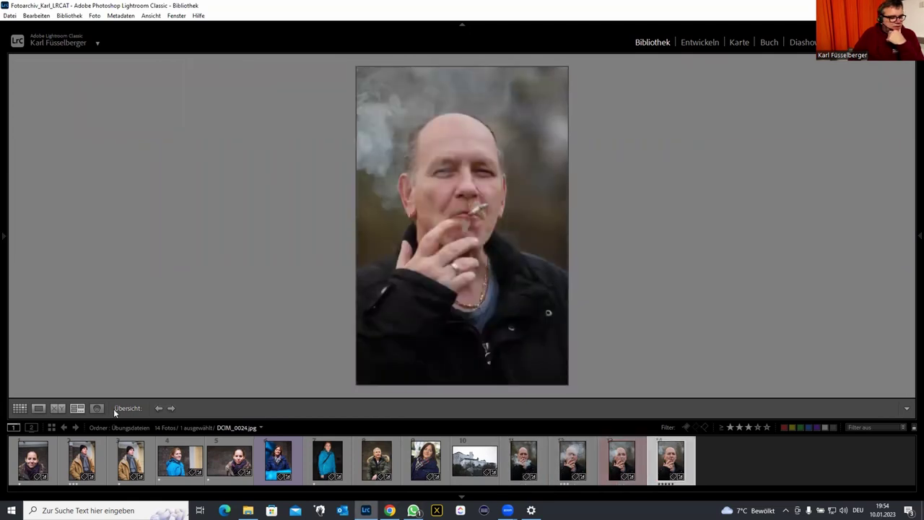
click(19, 408)
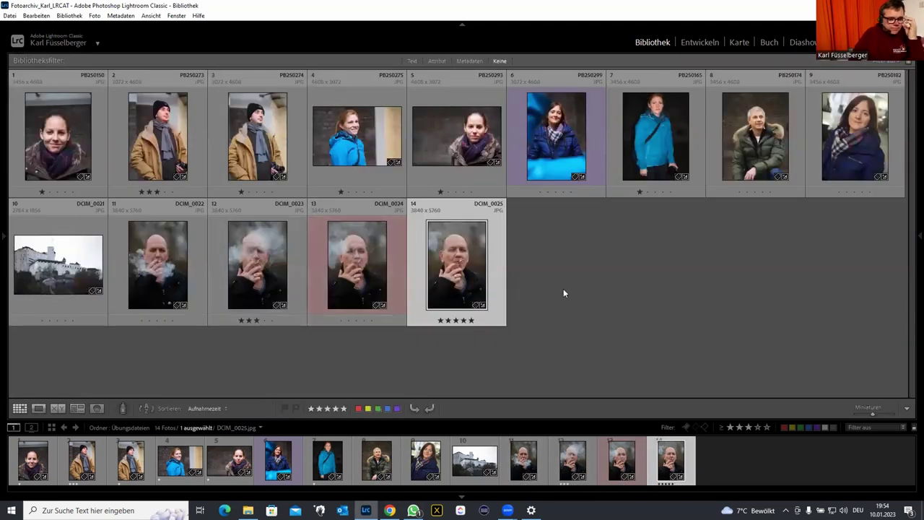
- Show the left and right side panels again around the 14-photo grid
key(Tab)
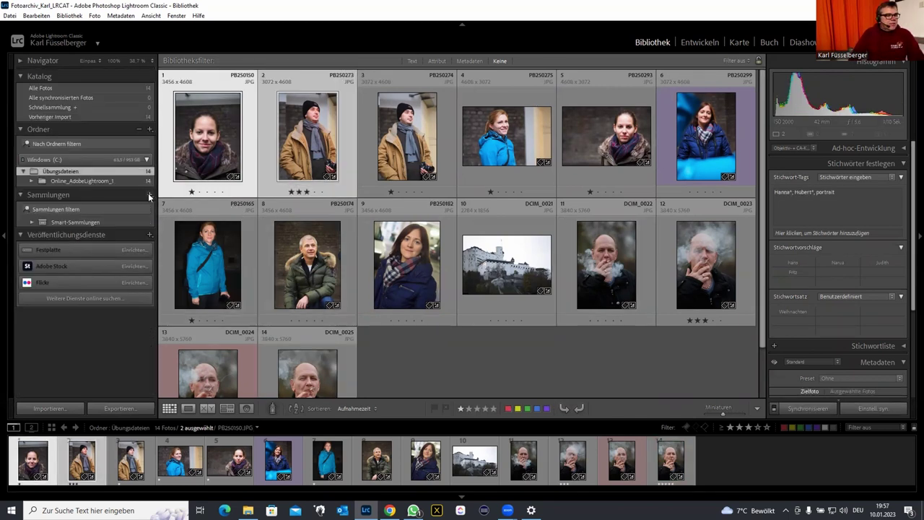
- Open and dismiss the Collections add menu, leaving no photos selected
click(151, 194)
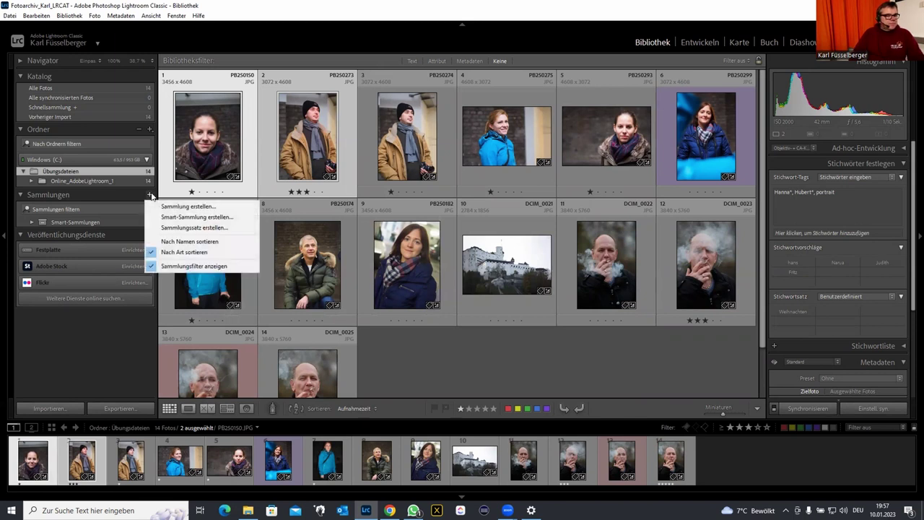
click(469, 346)
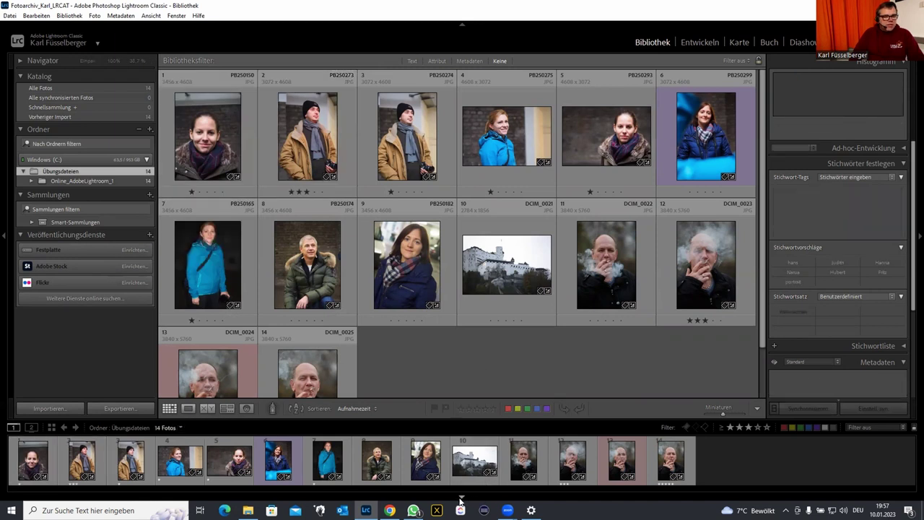
click(462, 498)
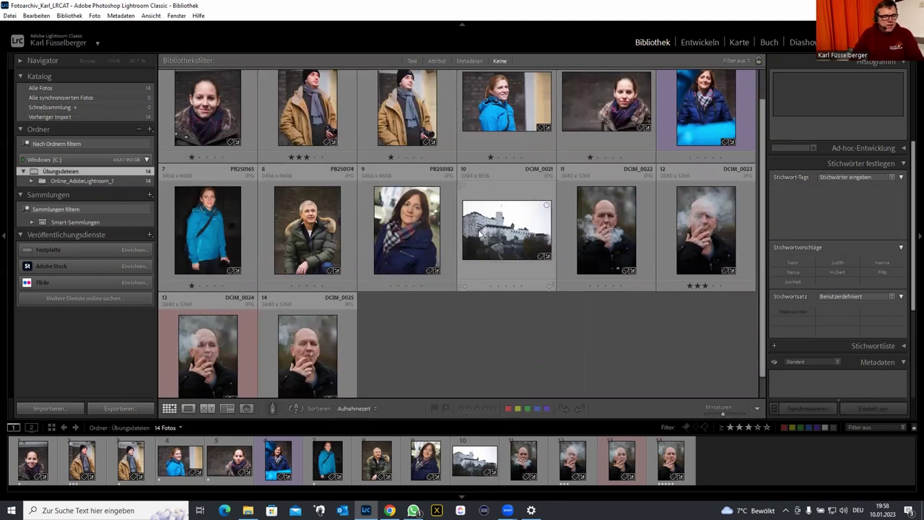
key(j)
key(j)
key(j)
key(j)
key(j)
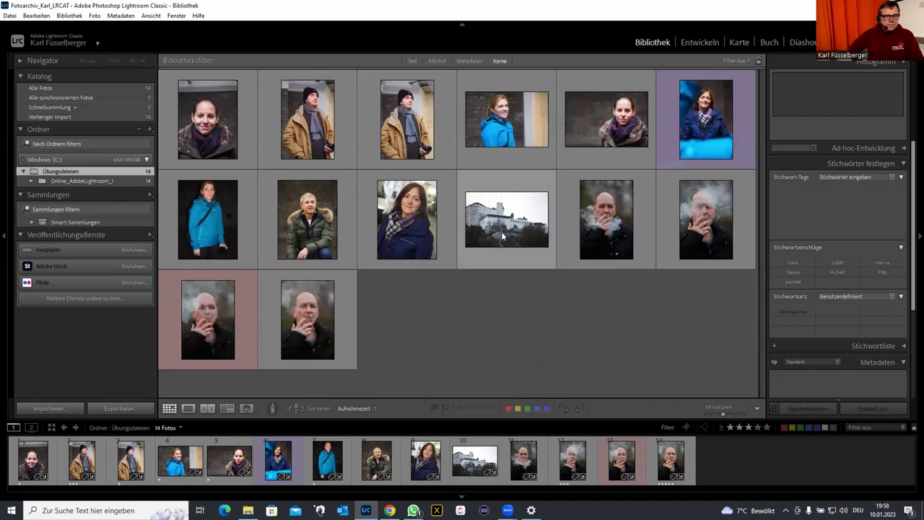
key(j)
key(j)
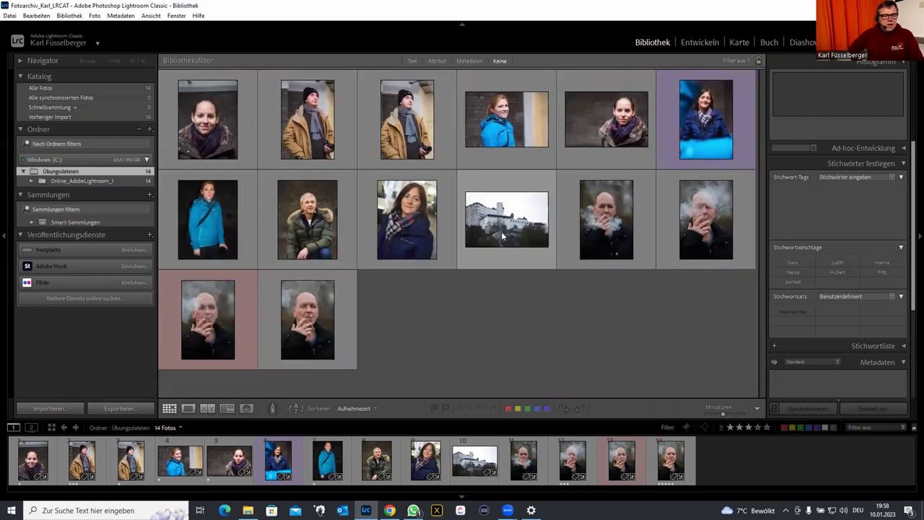
key(j)
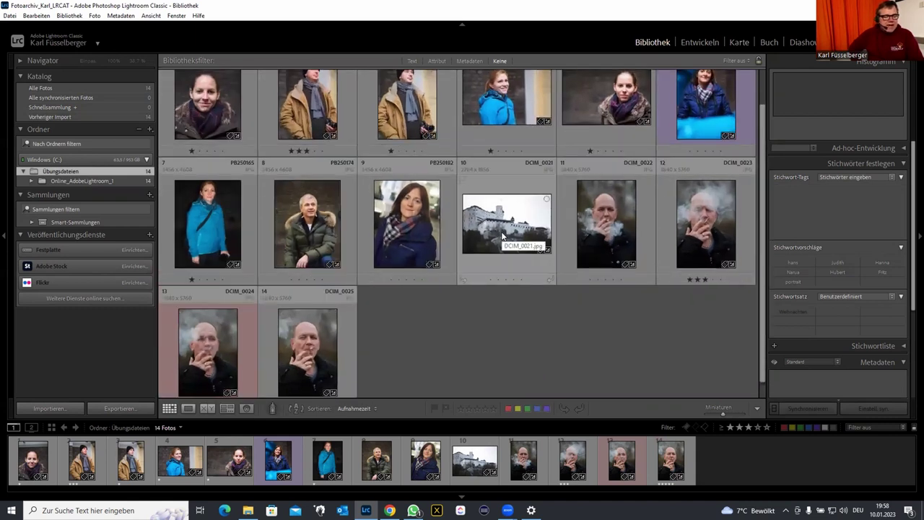
key(j)
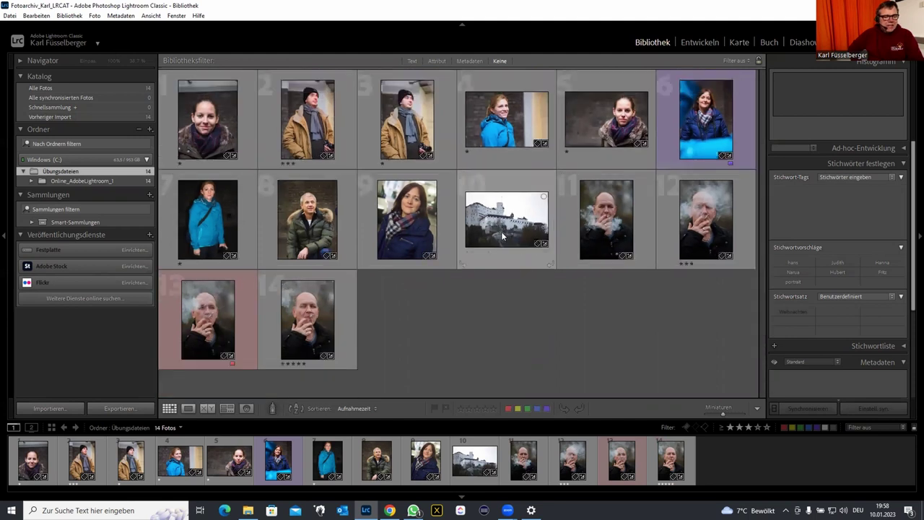
key(j)
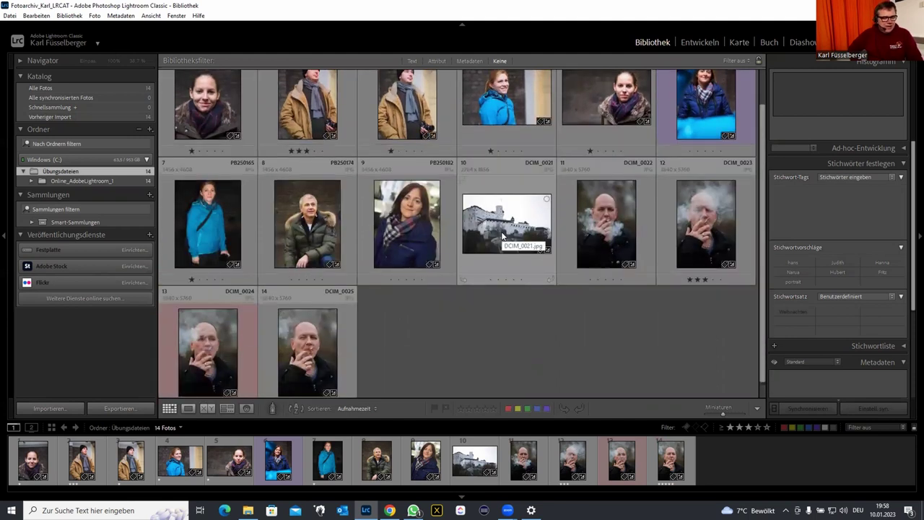
double_click(502, 231)
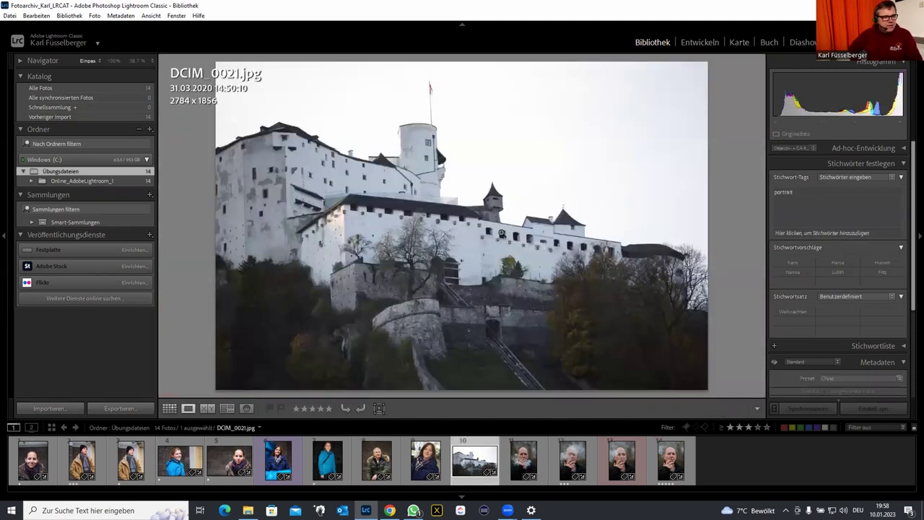
key(i)
key(i)
key(i)
key(i)
key(i)
key(i)
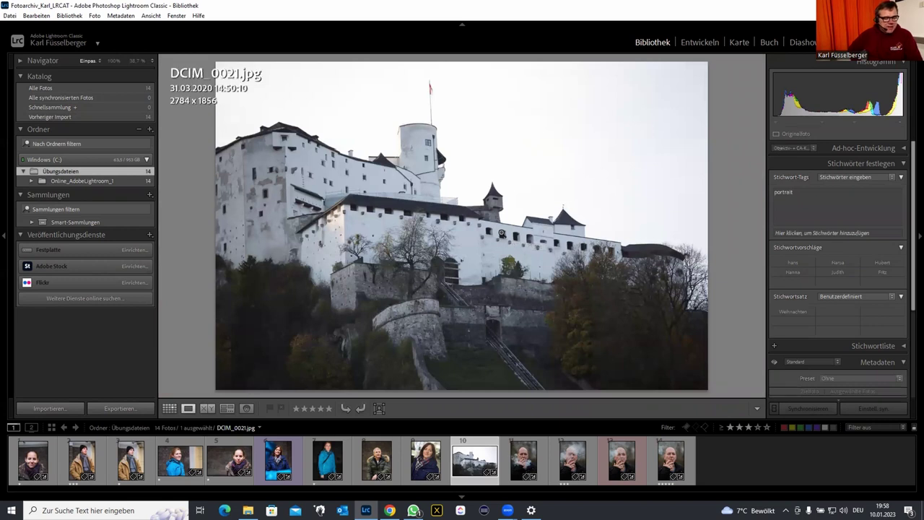
key(g)
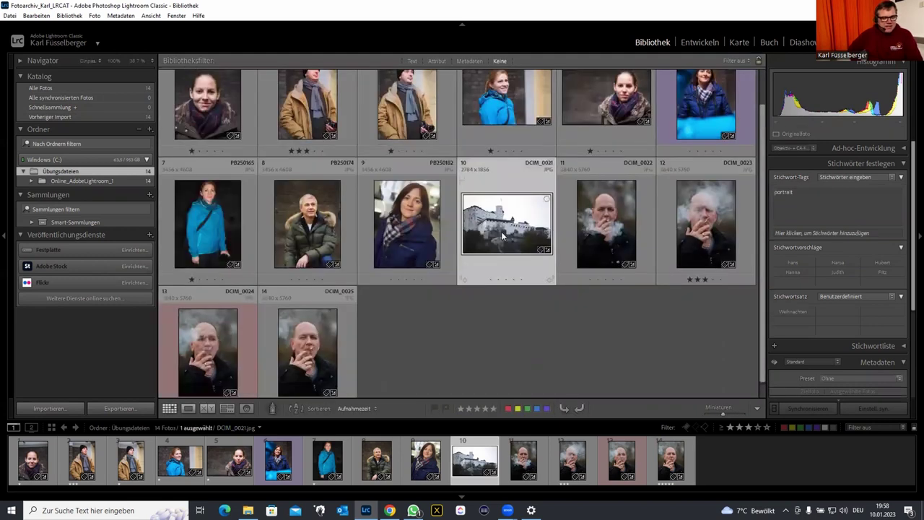
key(j)
key(j)
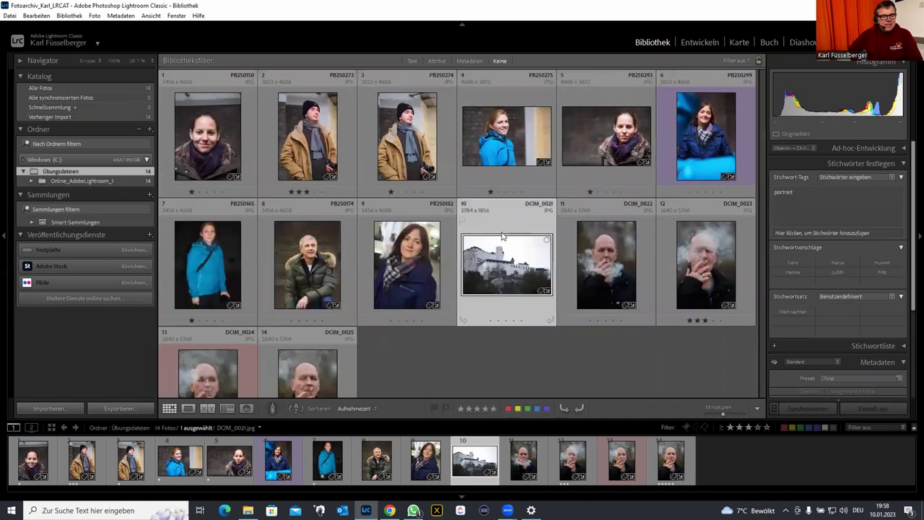
key(j)
mouse_move(506, 224)
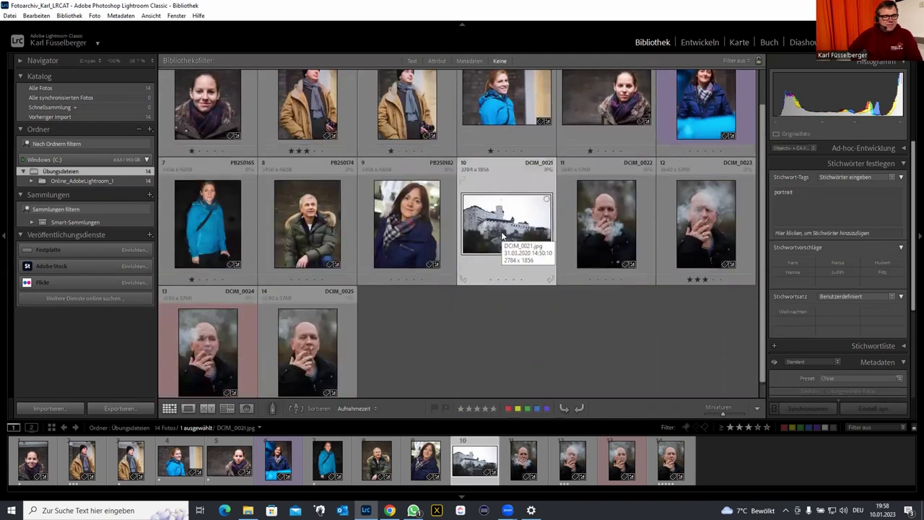
scroll(503, 237, up, 1)
scroll(504, 236, up, 2)
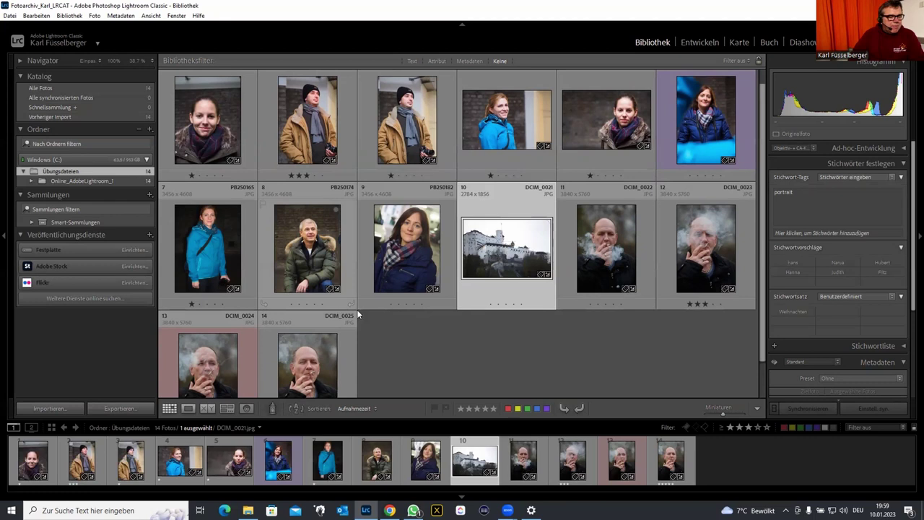
- Create an empty target collection 'Raucher', excluding selected photos, and open it
click(149, 197)
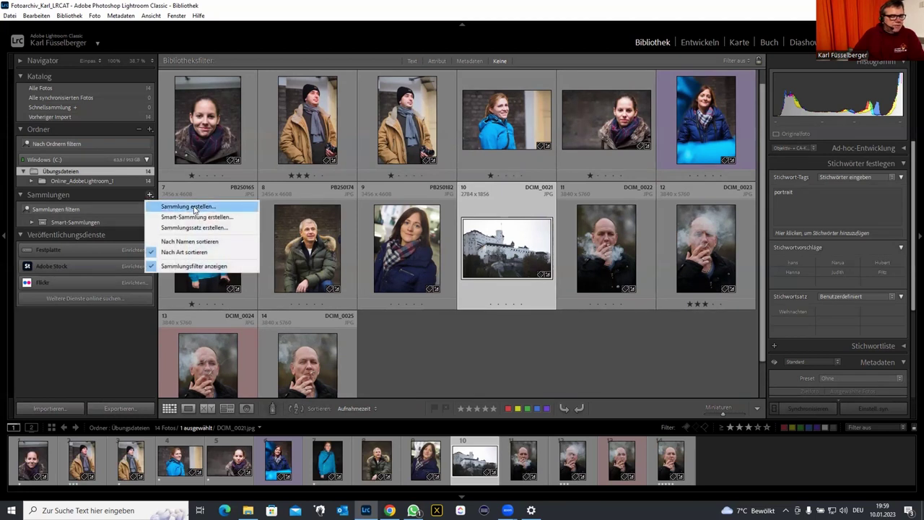
click(189, 207)
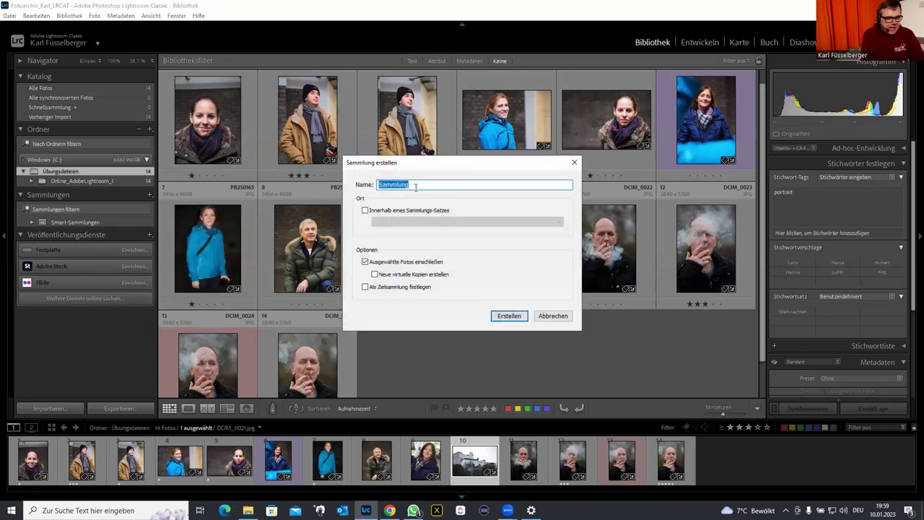
text(Raucher)
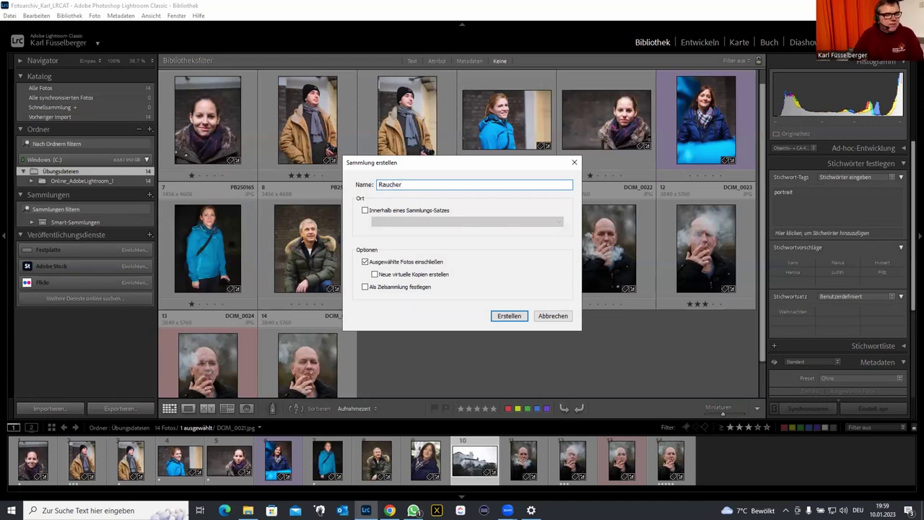
click(366, 287)
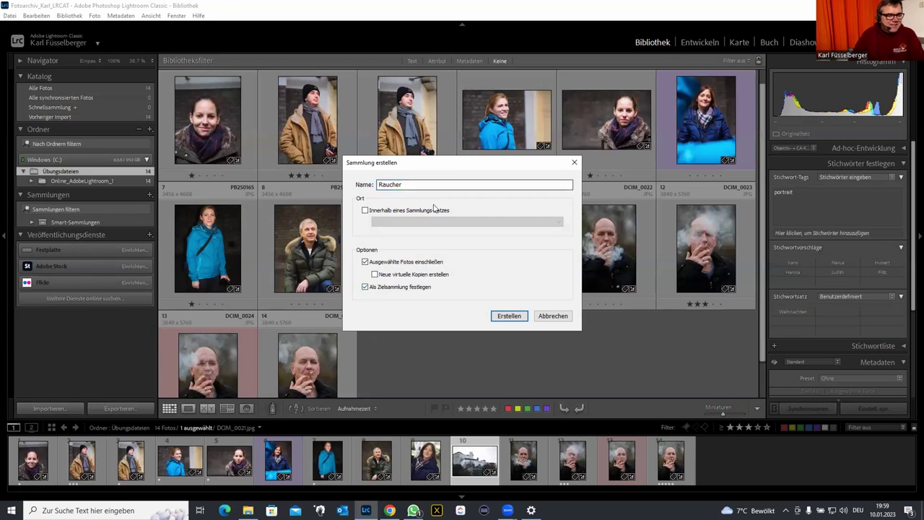
drag(429, 165, 331, 67)
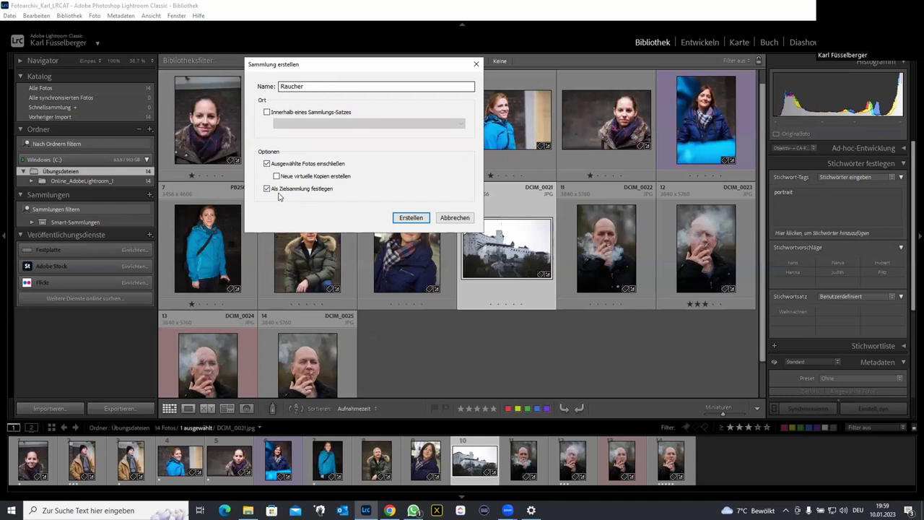
click(267, 164)
click(411, 217)
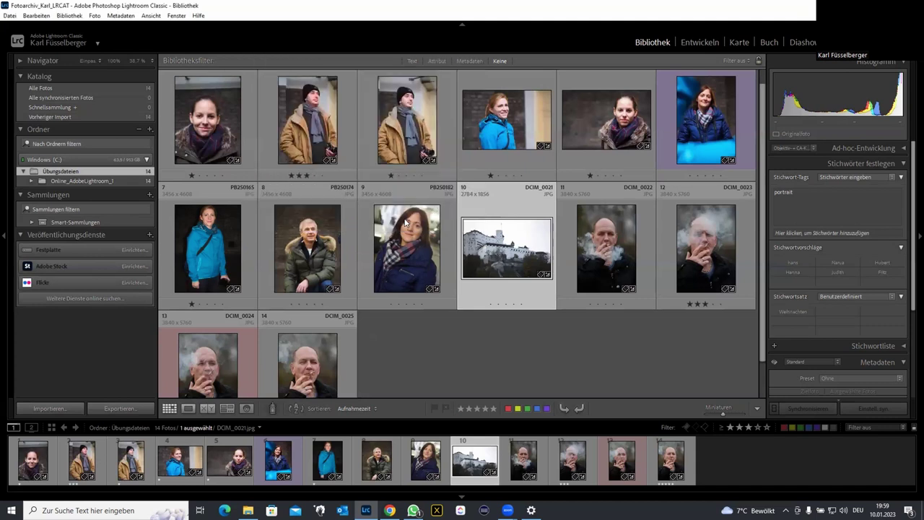
click(93, 231)
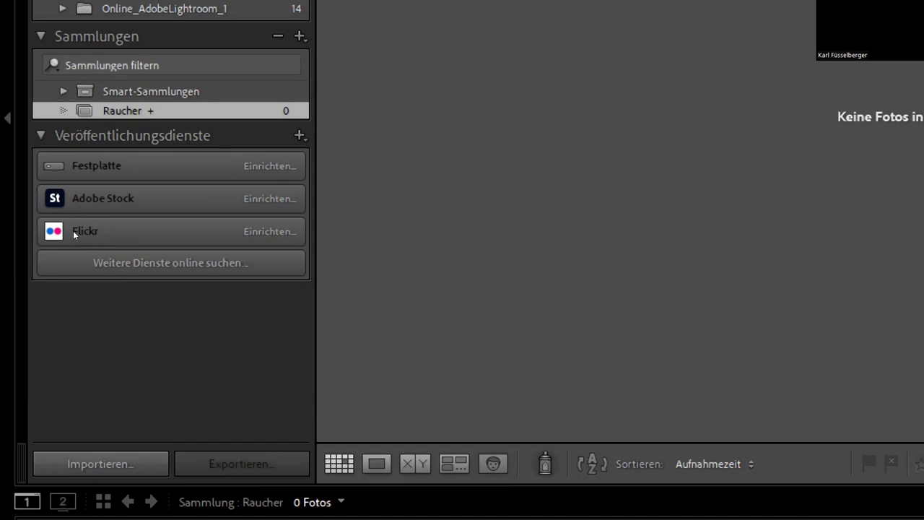
- Add photos 11–14 of Online_AdobeLightroom_1 to Raucher with B, then view Raucher
key(super+minus)
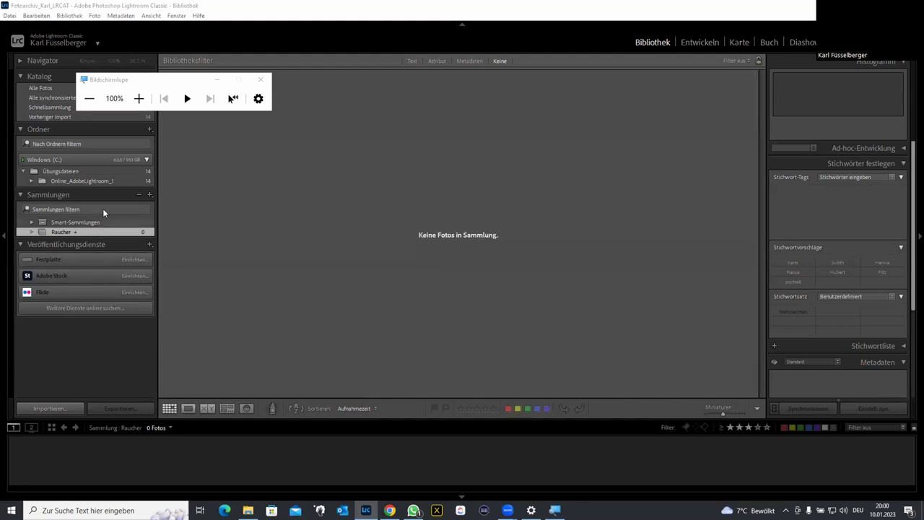
click(99, 181)
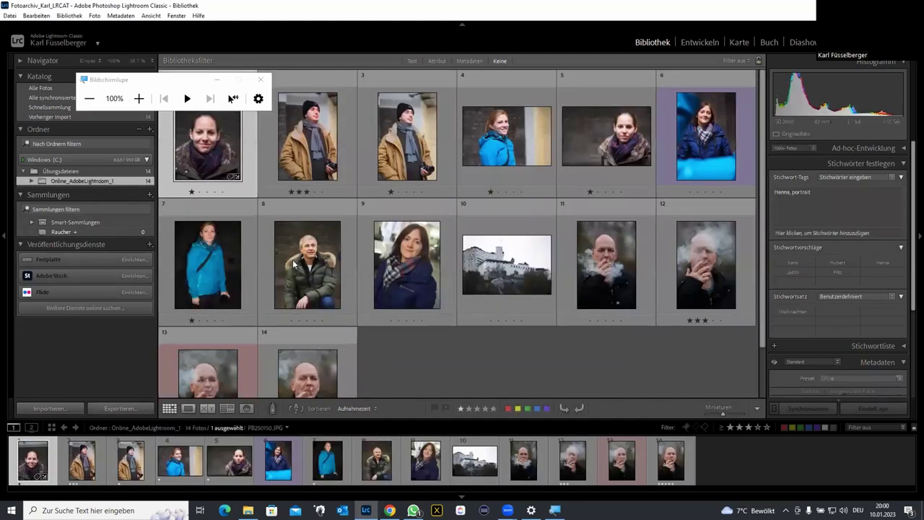
click(605, 250)
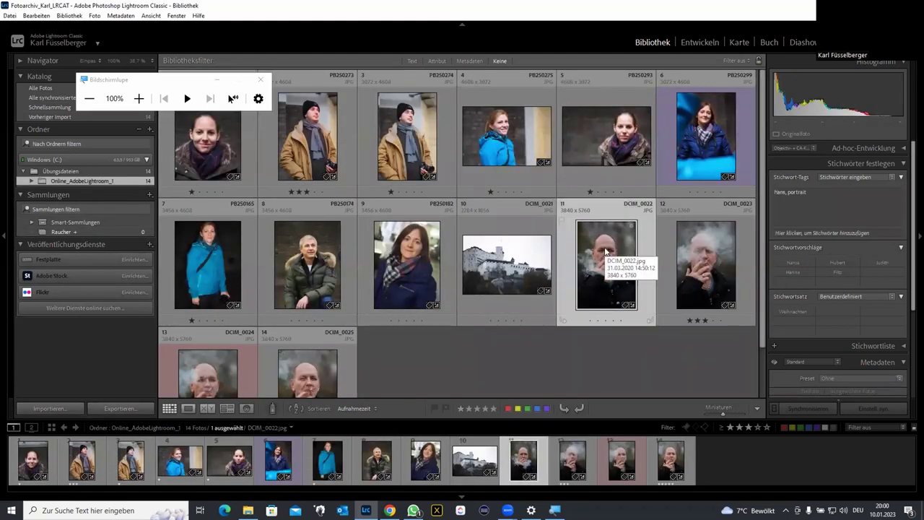
key(b)
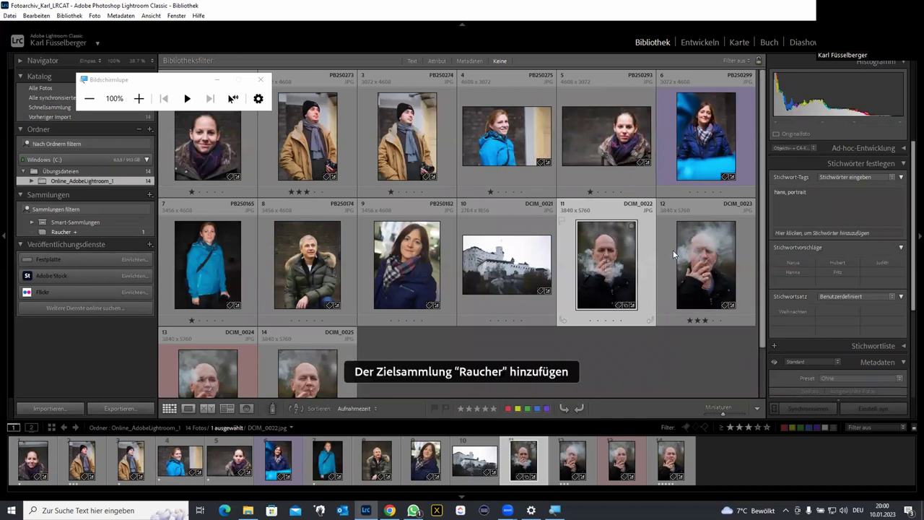
click(704, 253)
key(b)
scroll(433, 310, down, 1)
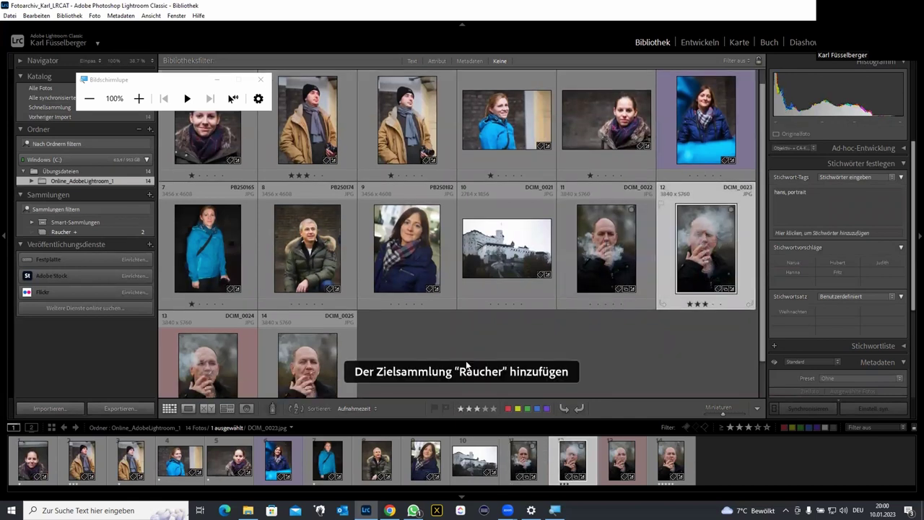
click(206, 368)
key(b)
click(310, 346)
key(b)
click(62, 232)
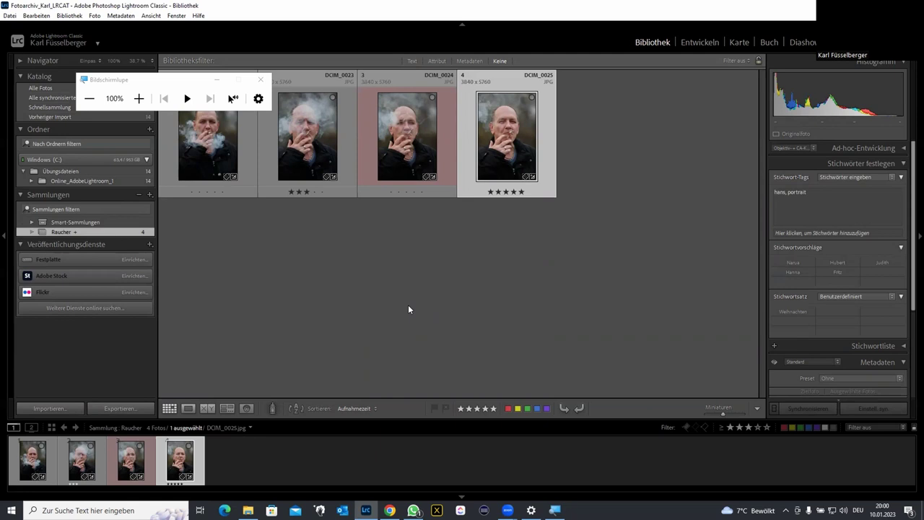
mouse_move(506, 135)
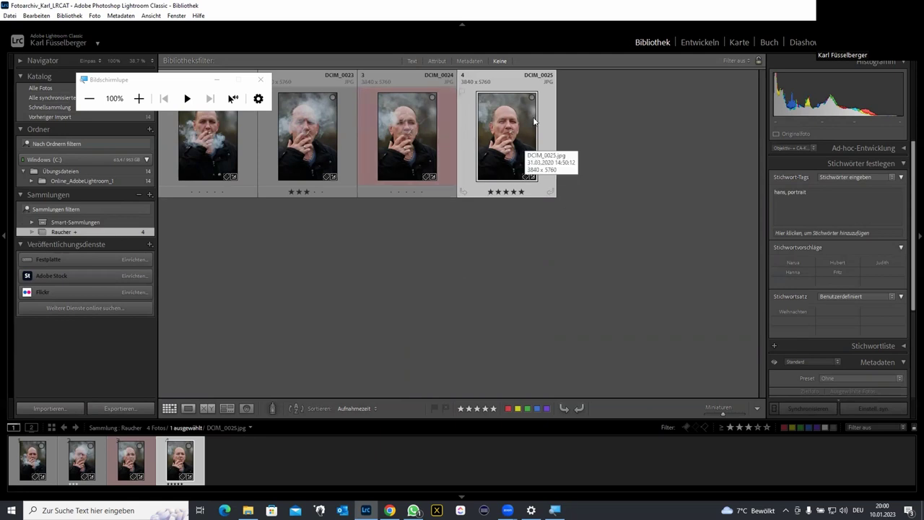
click(533, 96)
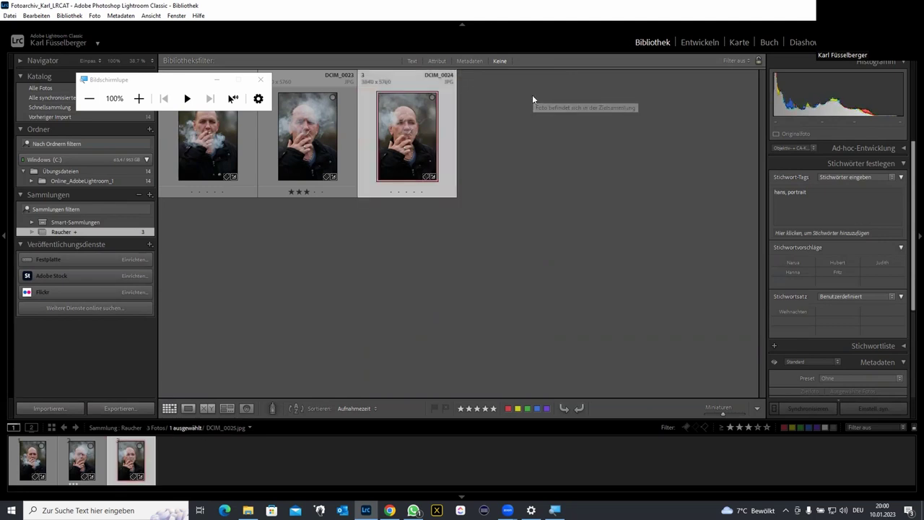
click(431, 96)
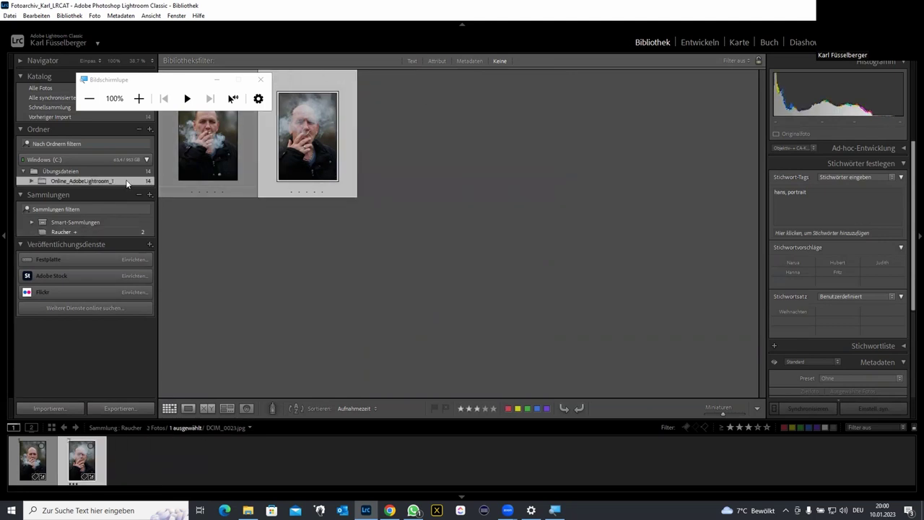
click(127, 184)
scroll(357, 314, down, 1)
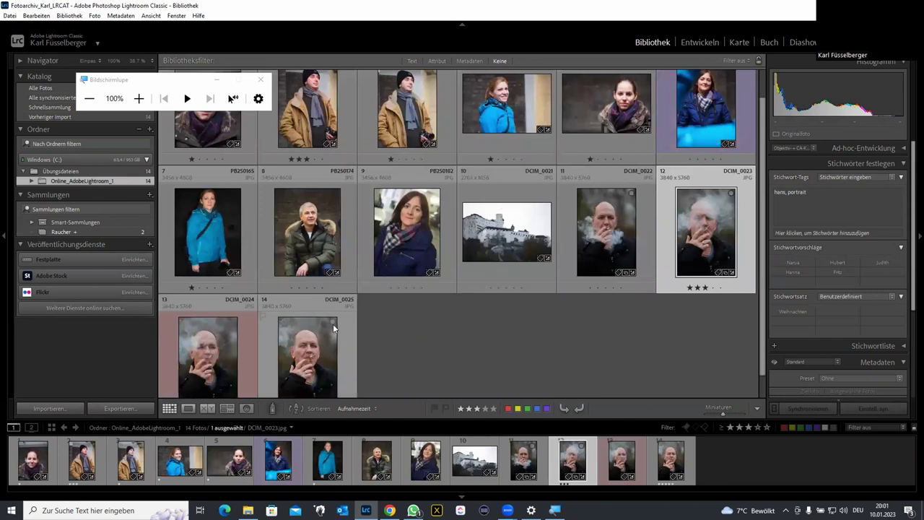
click(332, 322)
click(233, 323)
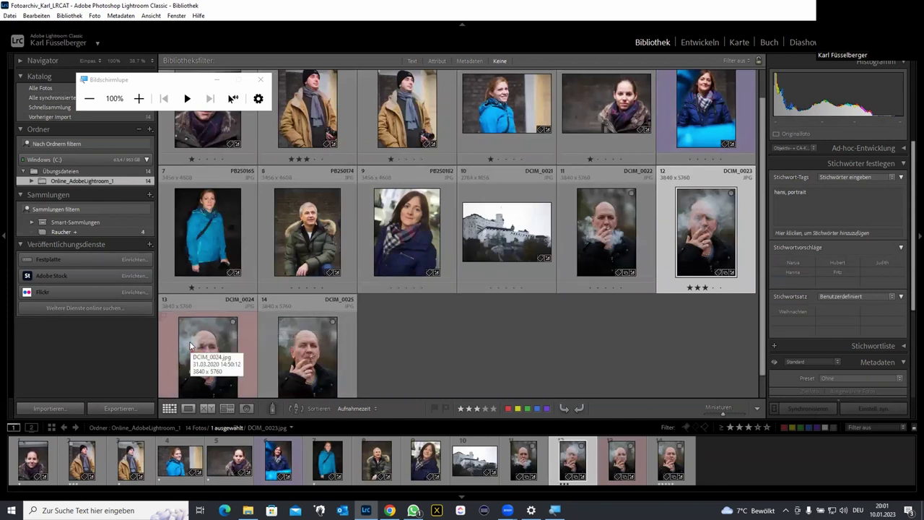
click(76, 231)
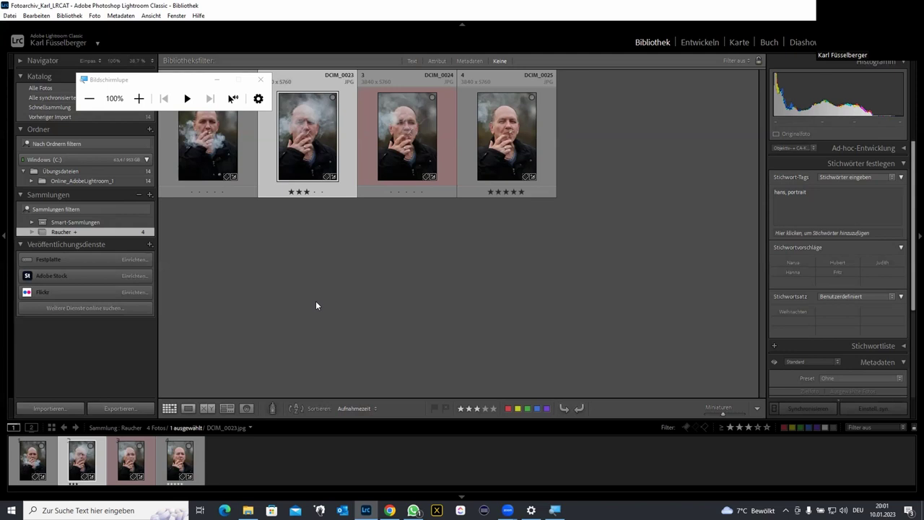
- Create the collection set 'Portraits', move Raucher into it, and filter to three stars or more
click(261, 79)
click(150, 194)
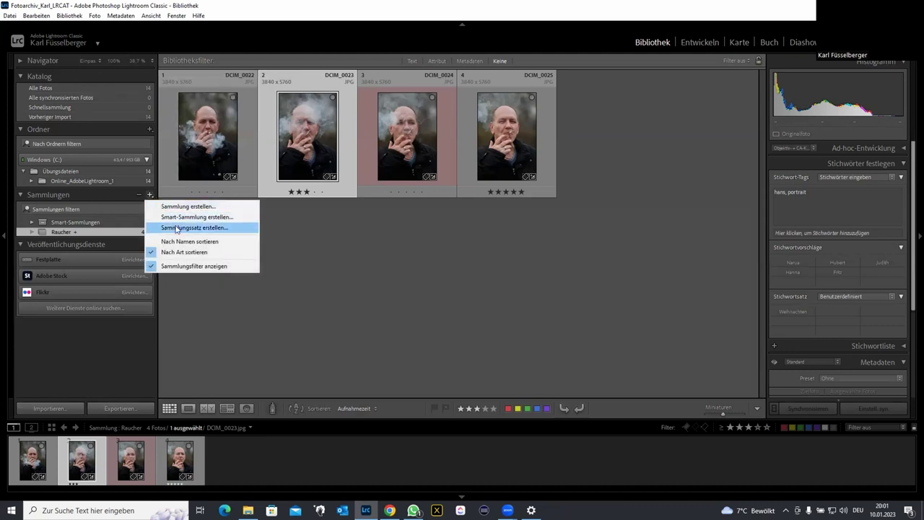
click(176, 229)
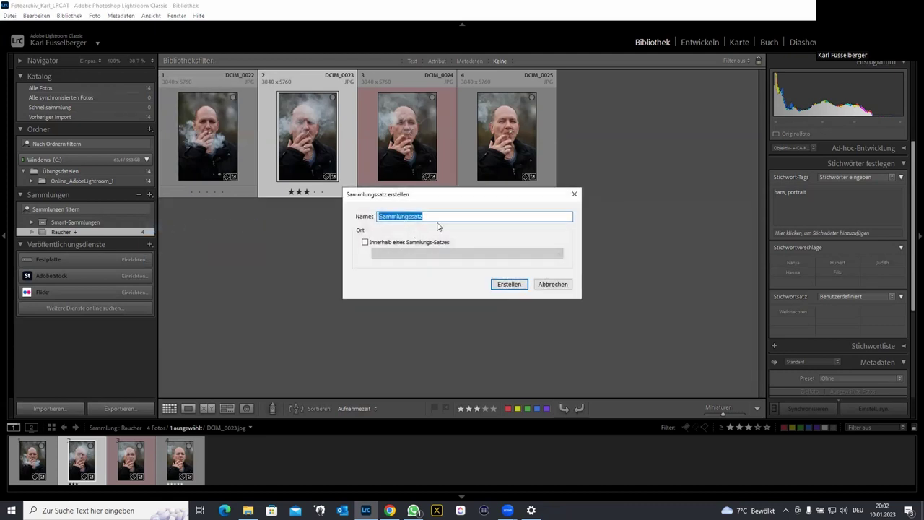
text(Portraits)
click(508, 285)
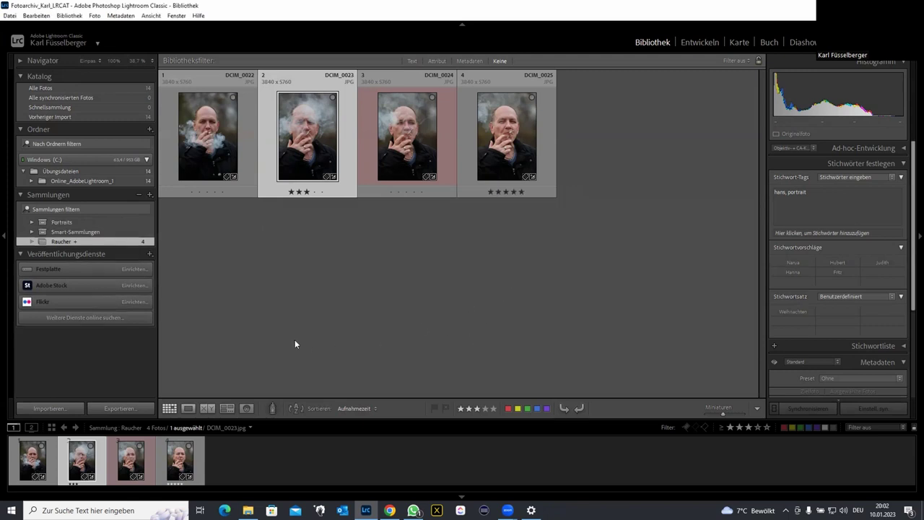
mouse_move(41, 239)
mouse_down()
mouse_move(46, 218)
mouse_move(56, 223)
mouse_up()
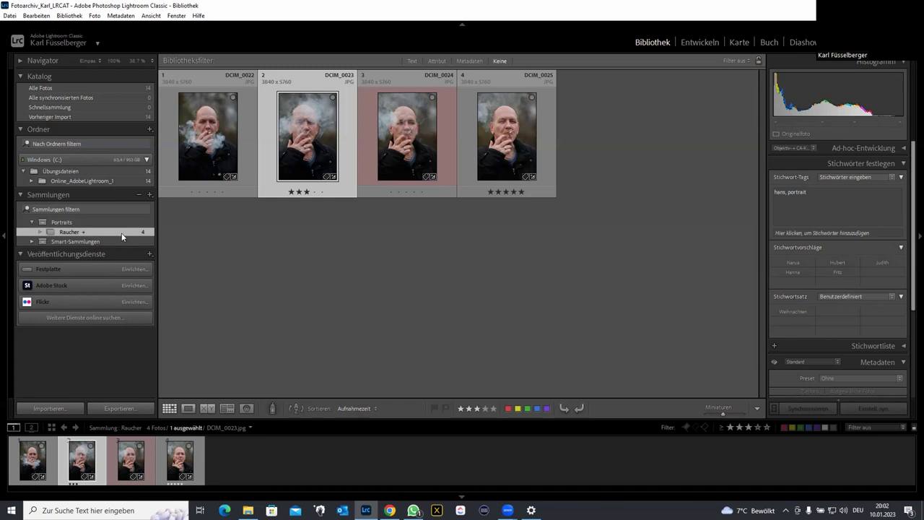
click(437, 60)
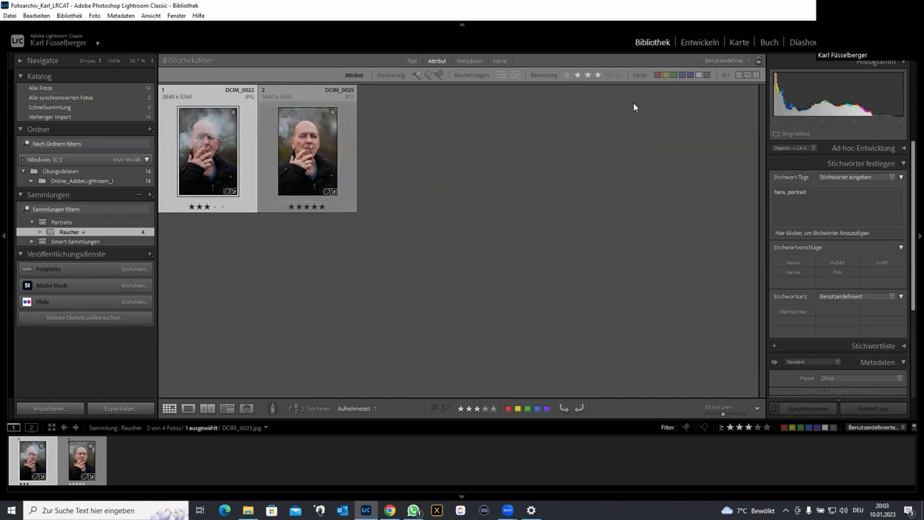
- Toggle the rating, yellow-label and Originalfotos filters, then label the first smoker portrait yellow
click(665, 75)
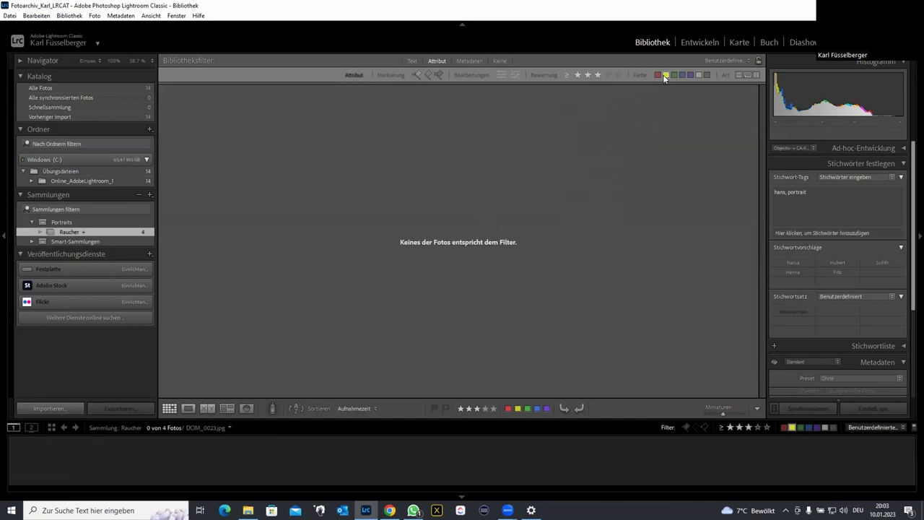
click(598, 74)
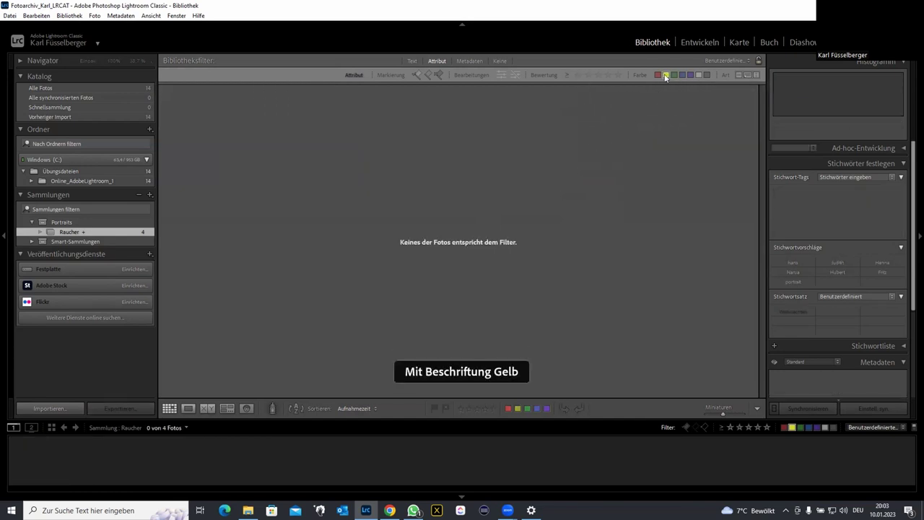
click(666, 76)
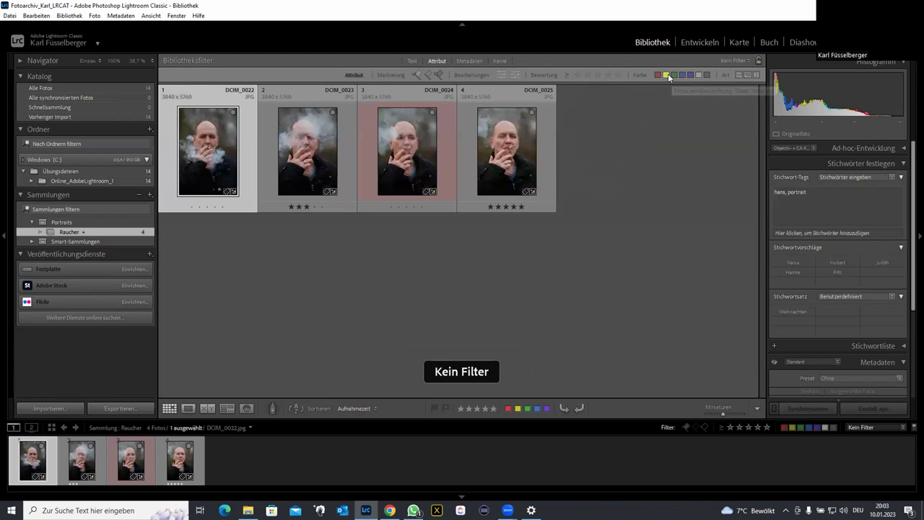
click(665, 75)
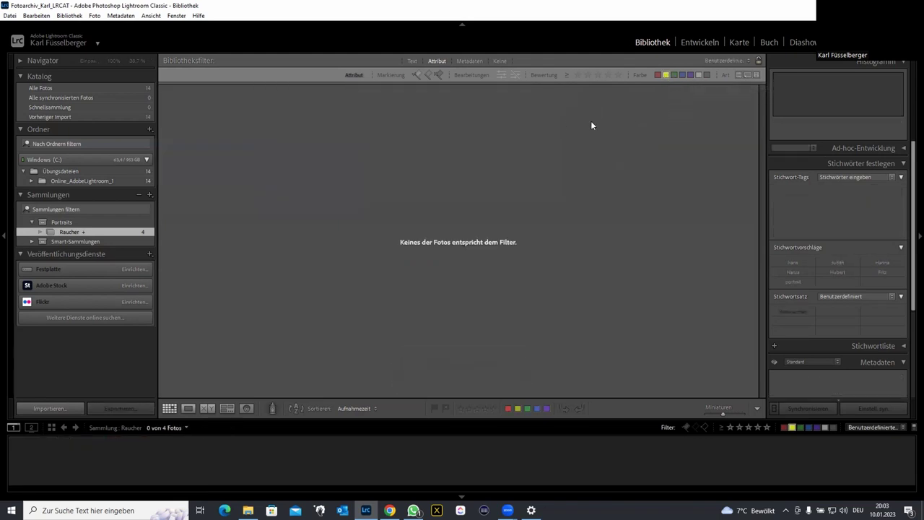
click(739, 75)
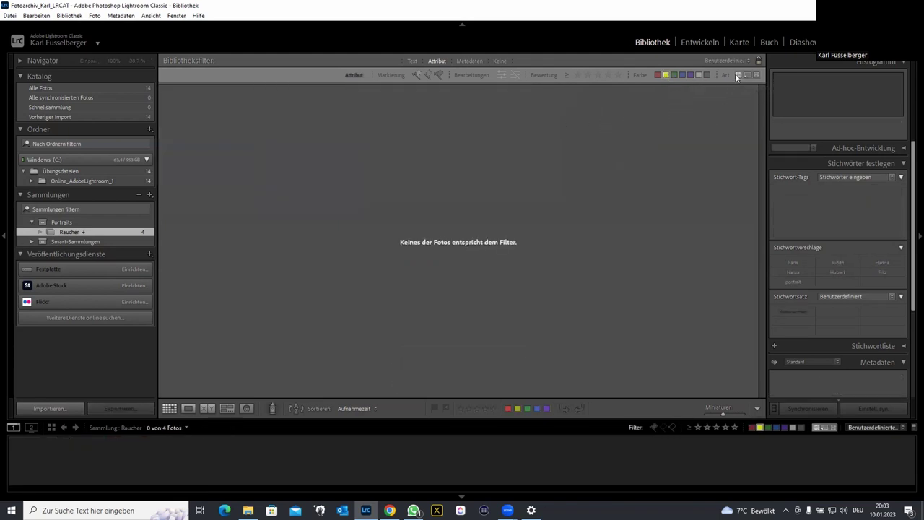
click(666, 76)
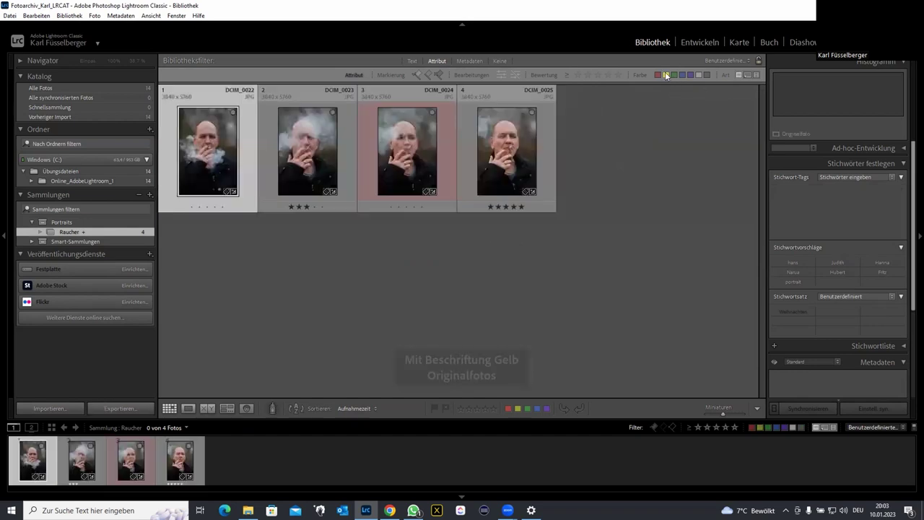
click(518, 409)
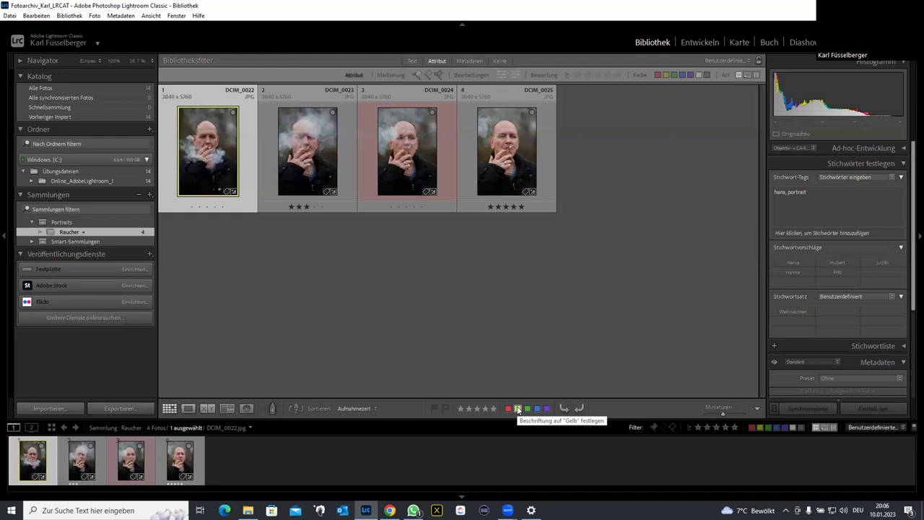
- Bring up the context menu of the Raucher collection
right_click(75, 233)
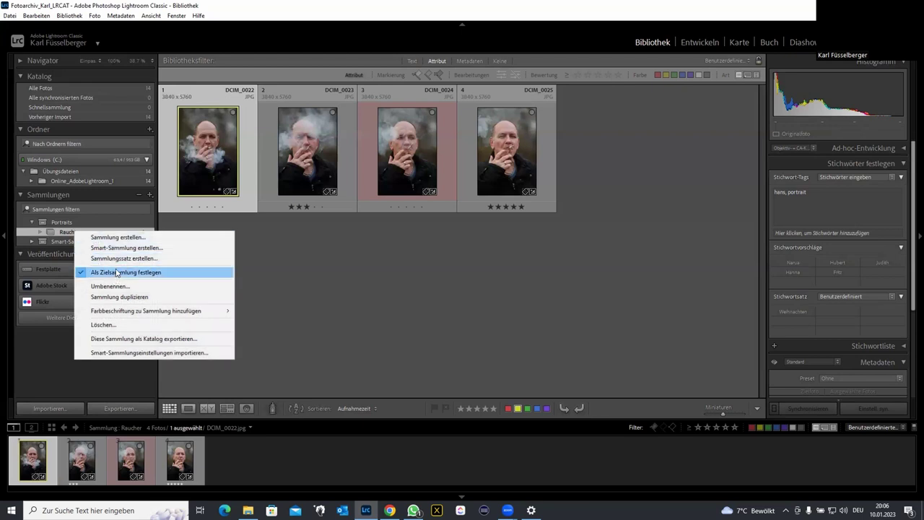
- Add a new collection named 'Frauen Portraits' to the Portraits set and open it
click(64, 224)
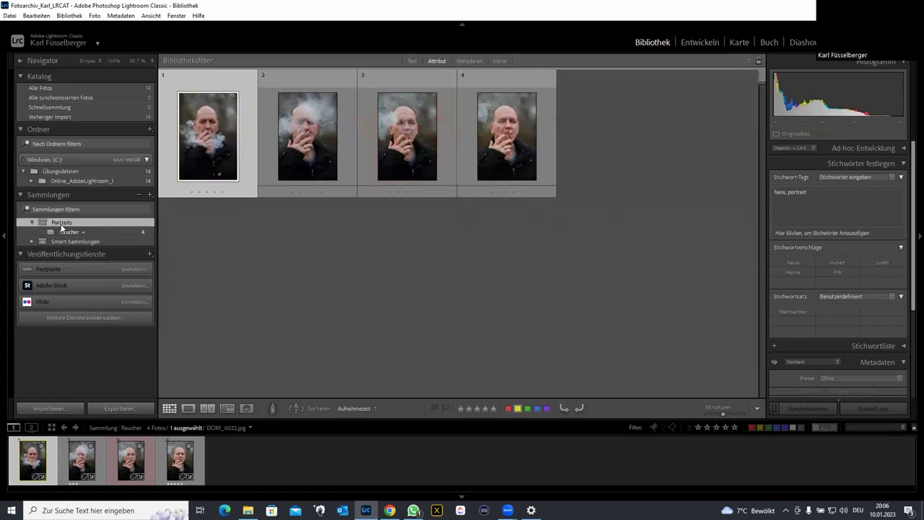
right_click(69, 226)
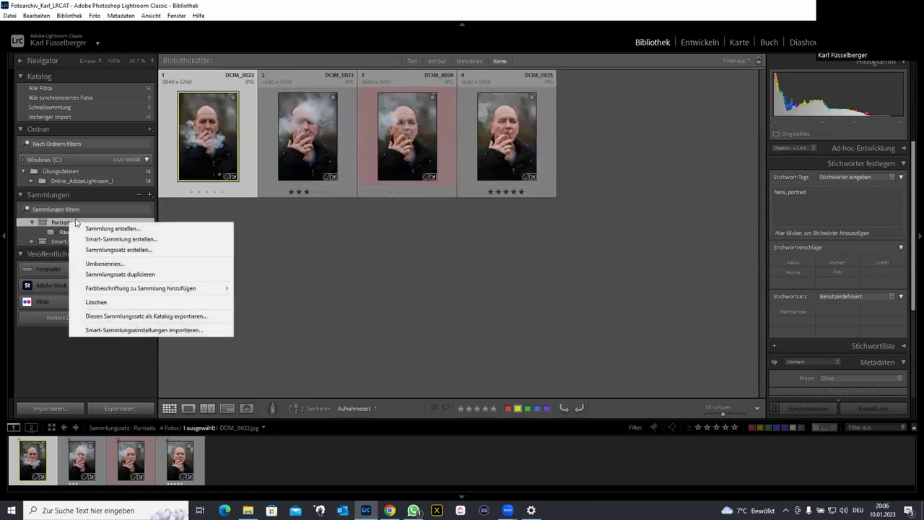
click(94, 230)
key(Home)
text(frau)
key(ctrl+a)
text(Frauen Portraits)
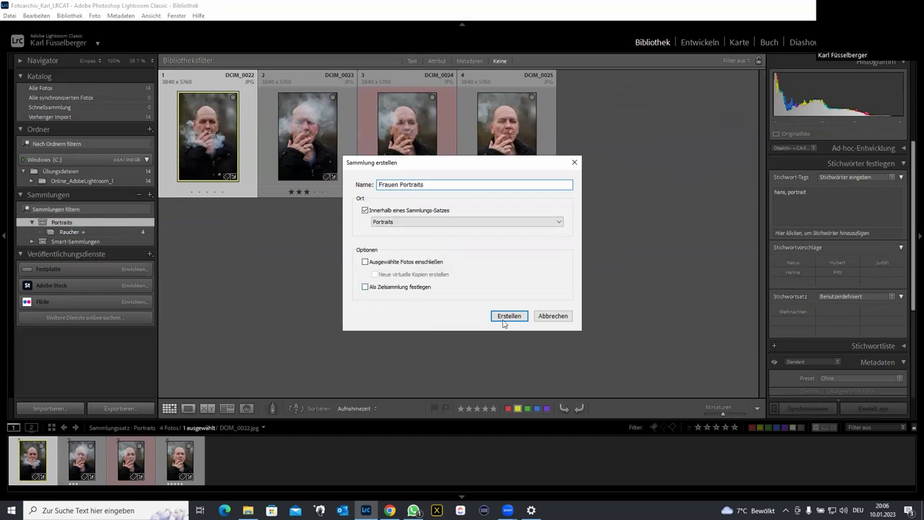
click(509, 317)
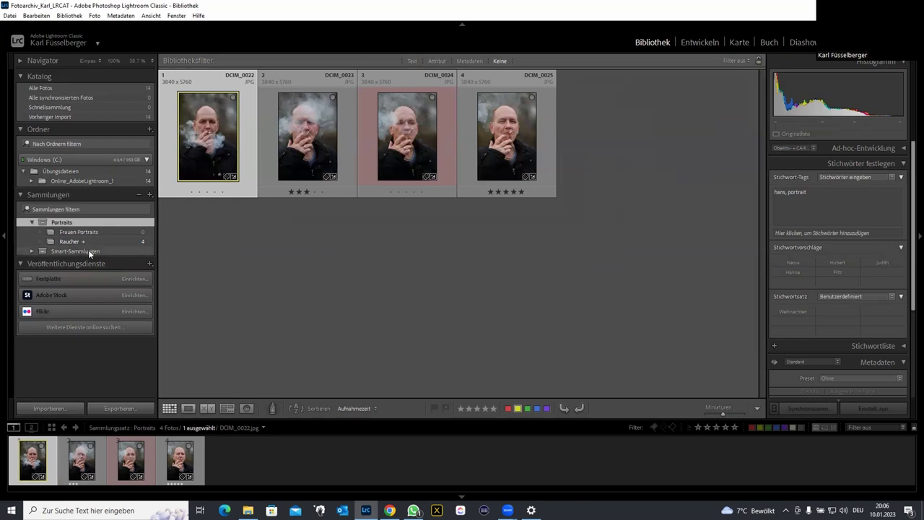
click(82, 232)
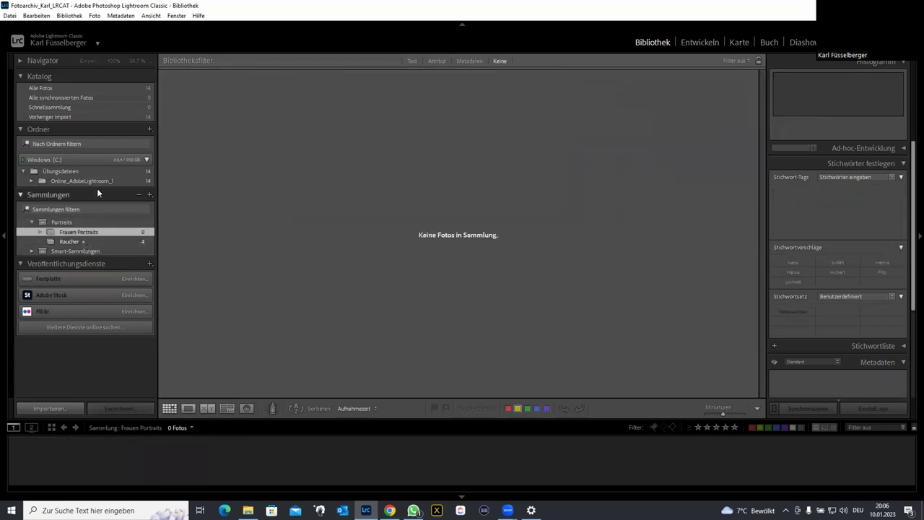
- From Online_AdobeLightroom_1, drag two women's portraits into Frauen Portraits
click(96, 180)
drag(426, 276, 75, 231)
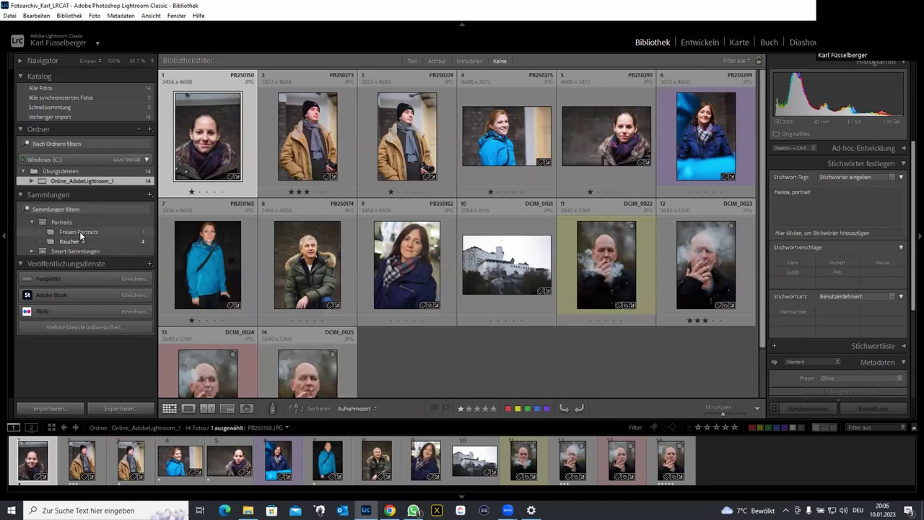
mouse_move(208, 263)
mouse_down()
mouse_move(104, 233)
mouse_move(118, 232)
mouse_up()
scroll(415, 282, down, 1)
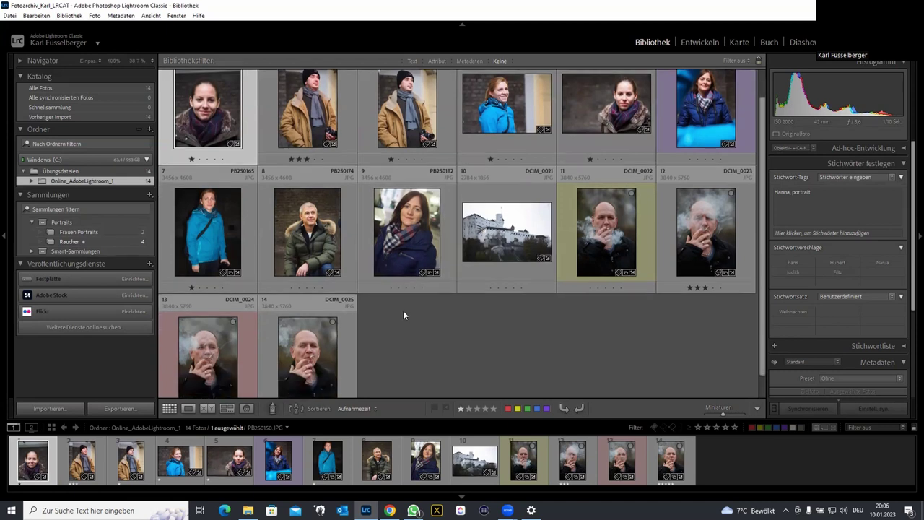
- Add the woman's portrait PB250182 to the Raucher target collection and view Raucher
click(327, 354)
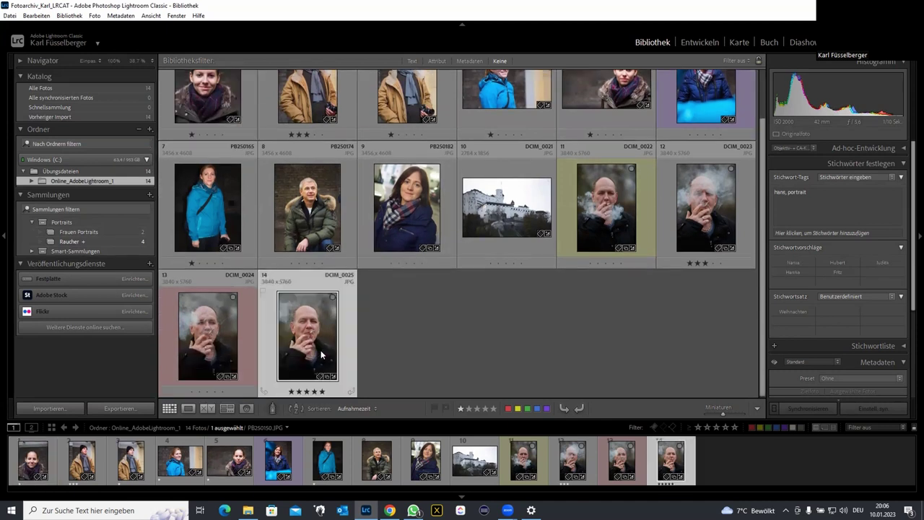
click(415, 196)
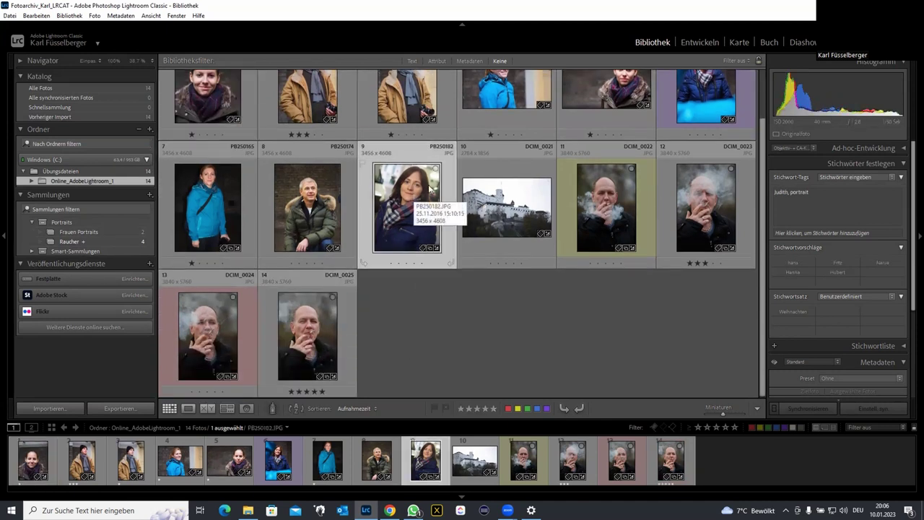
click(435, 170)
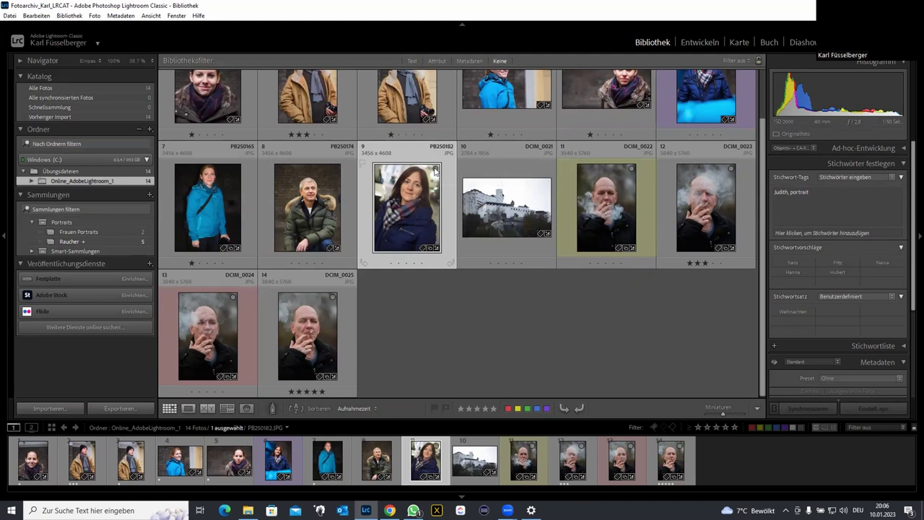
click(142, 241)
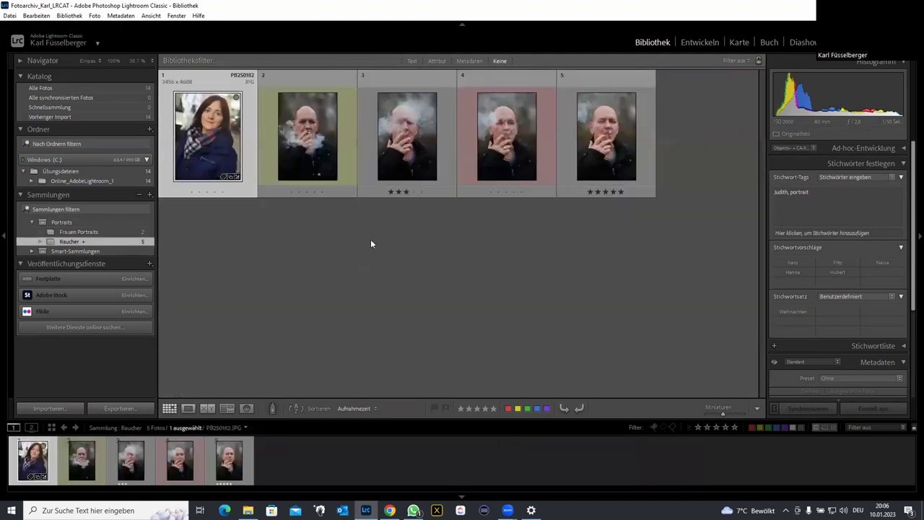
- Drag the woman's portrait into Frauen Portraits and check it now holds two photos
drag(194, 136, 92, 237)
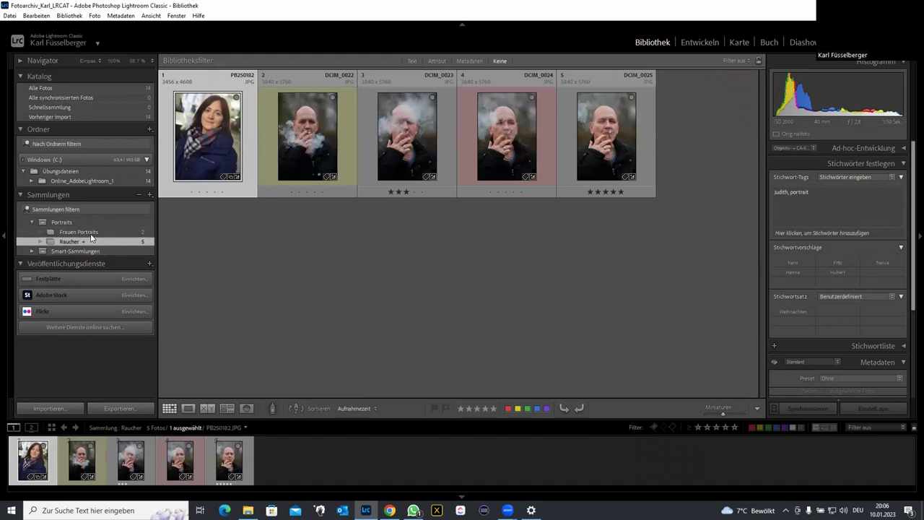
click(90, 232)
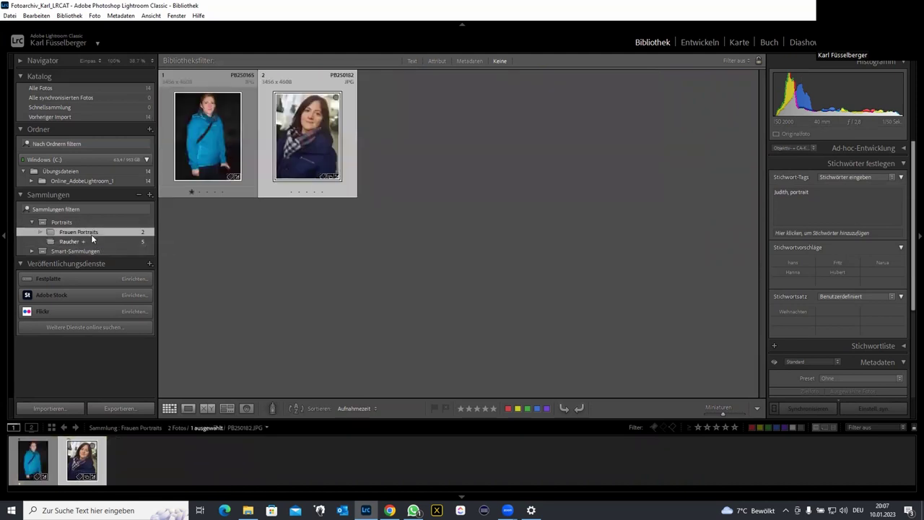
click(85, 241)
click(81, 232)
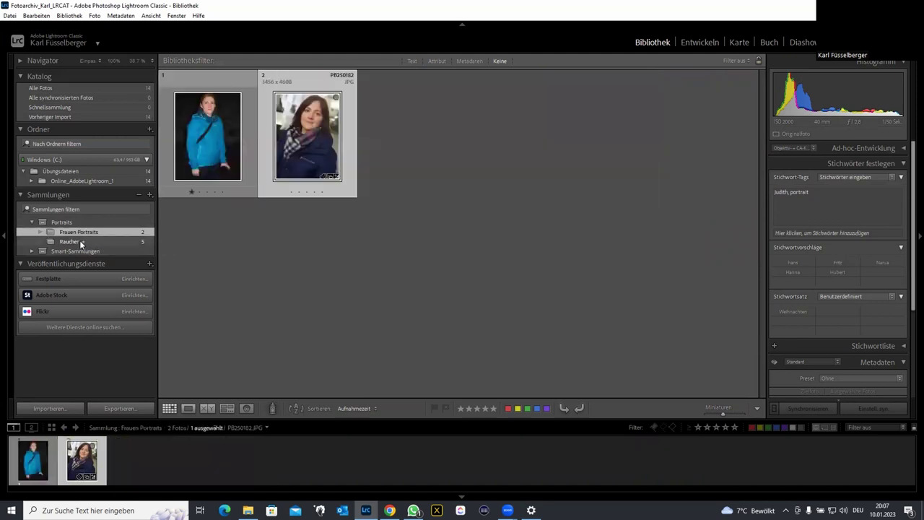
click(81, 232)
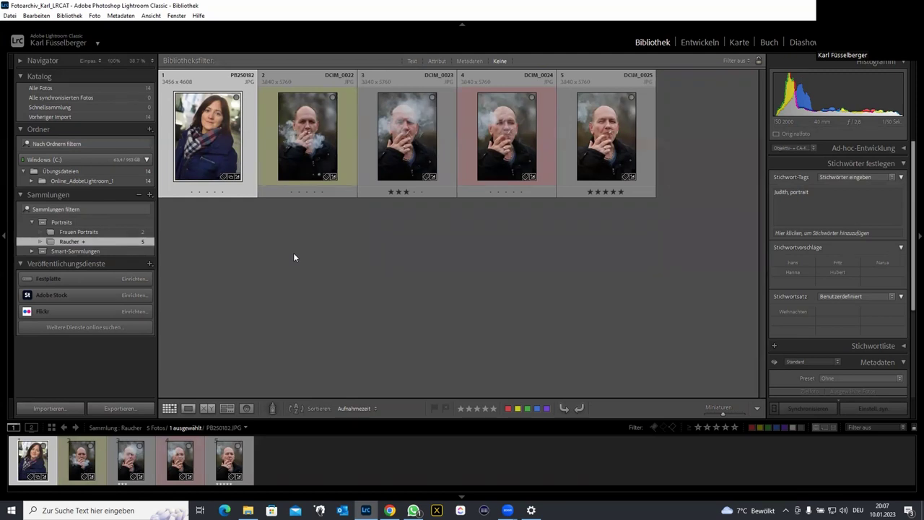
- Import the 19 Speicherkarte photos with keywords 'Istanbul, Türkei' and select them all
click(55, 408)
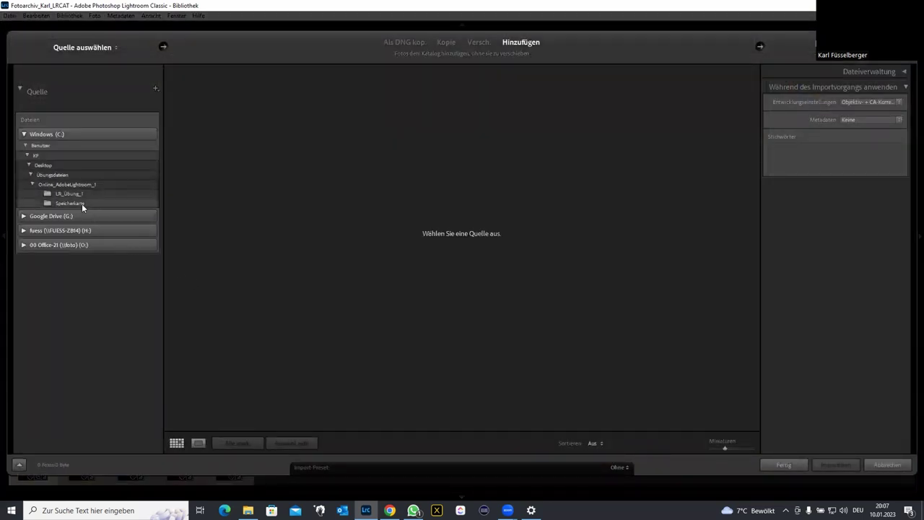
click(81, 204)
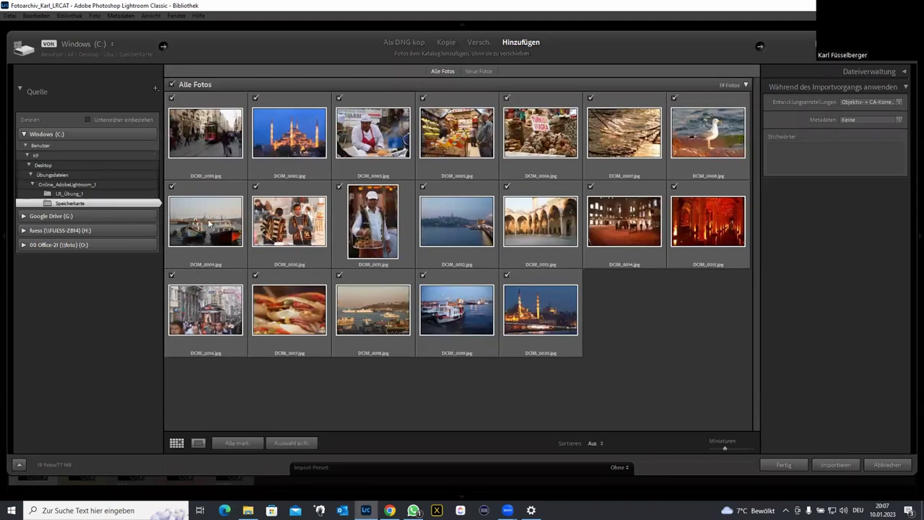
click(827, 153)
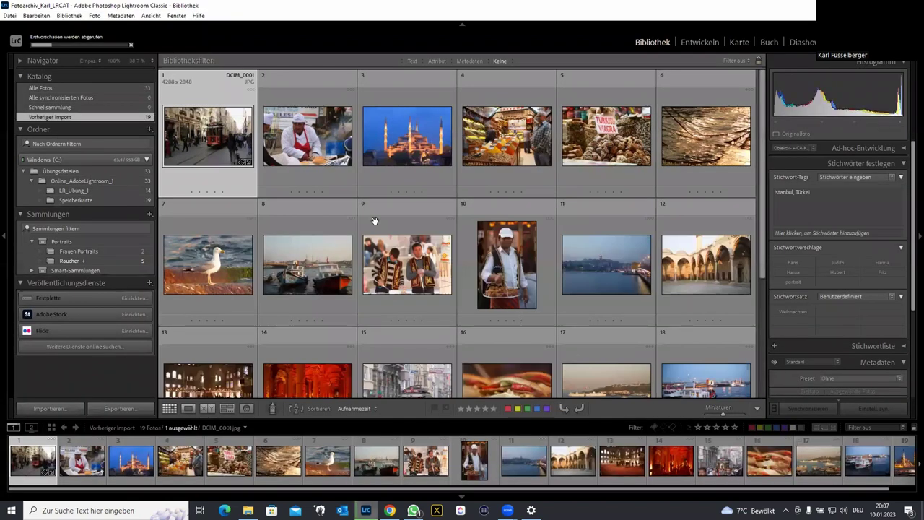
scroll(687, 233, down, 3)
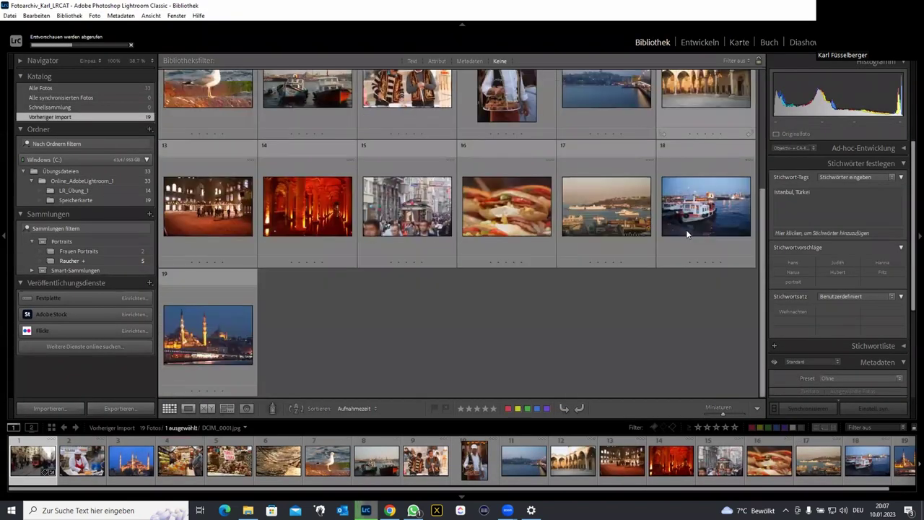
scroll(688, 233, up, 3)
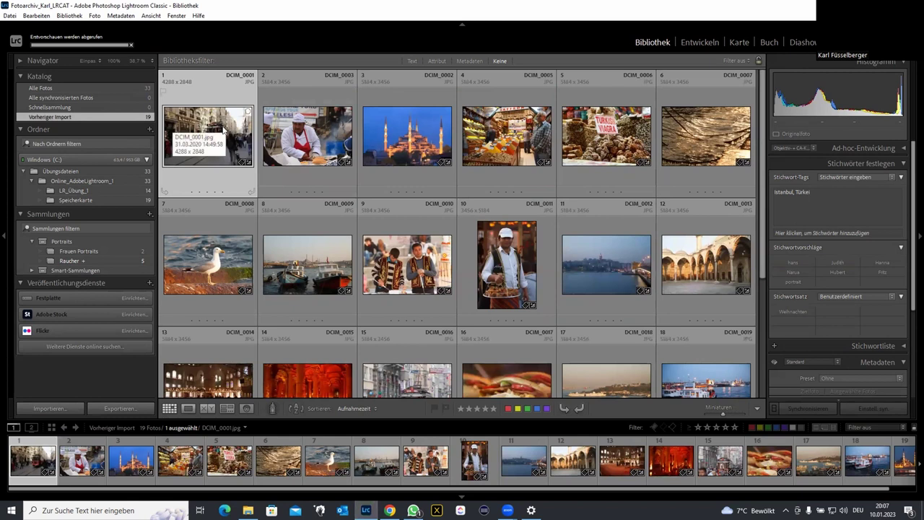
key(ctrl+a)
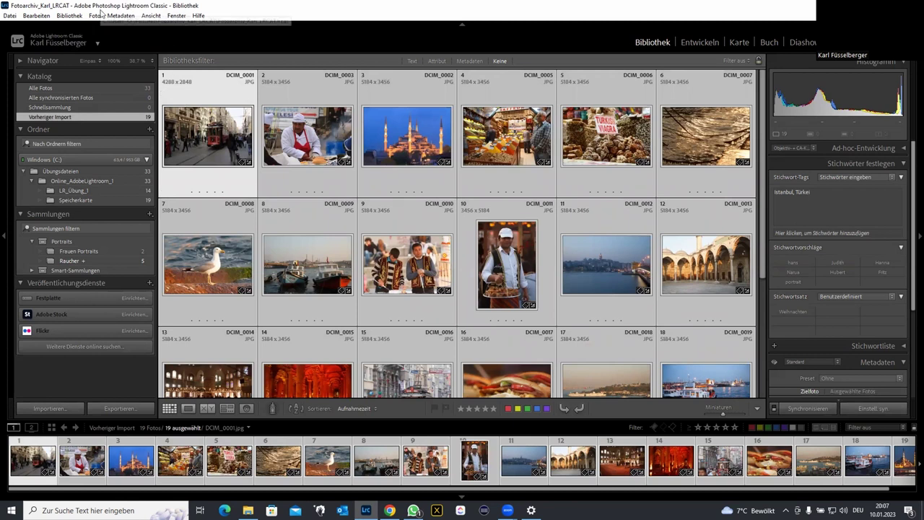
- Start renaming the 19 selected photos and open the file naming template editor
click(98, 15)
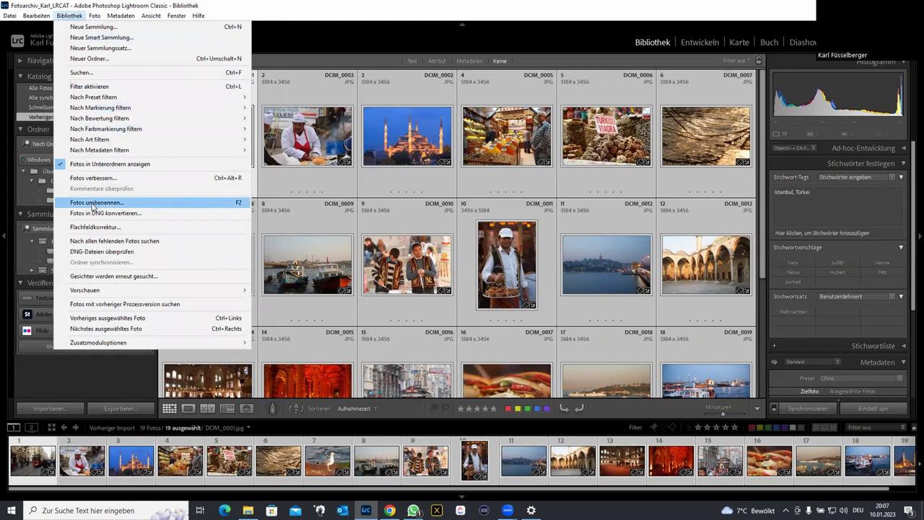
click(93, 202)
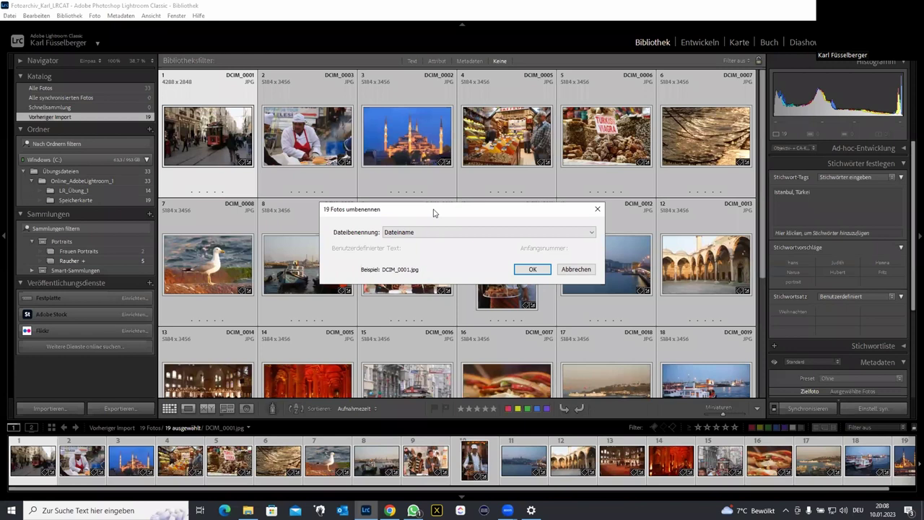
drag(434, 212, 340, 48)
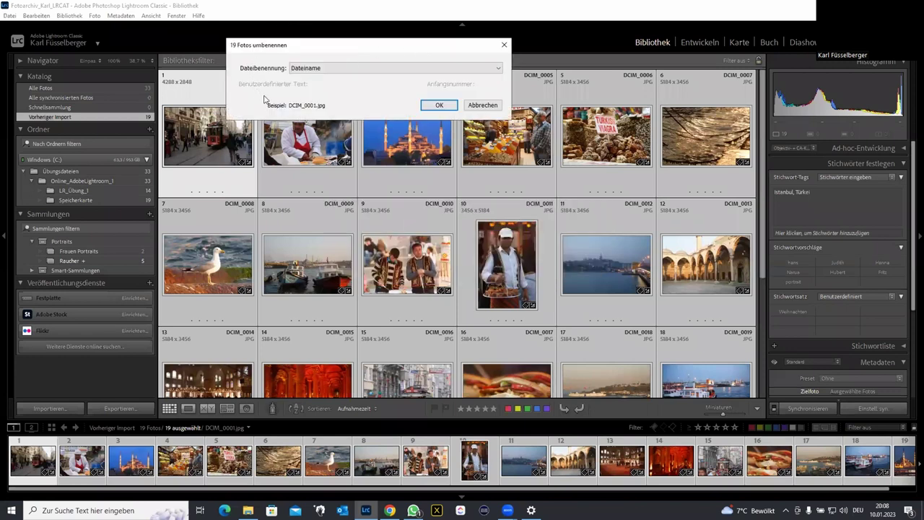
click(502, 68)
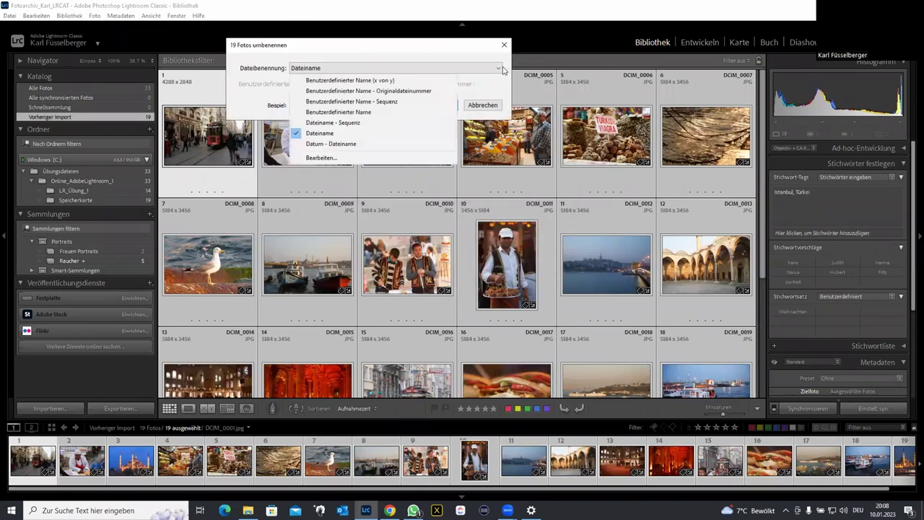
click(332, 158)
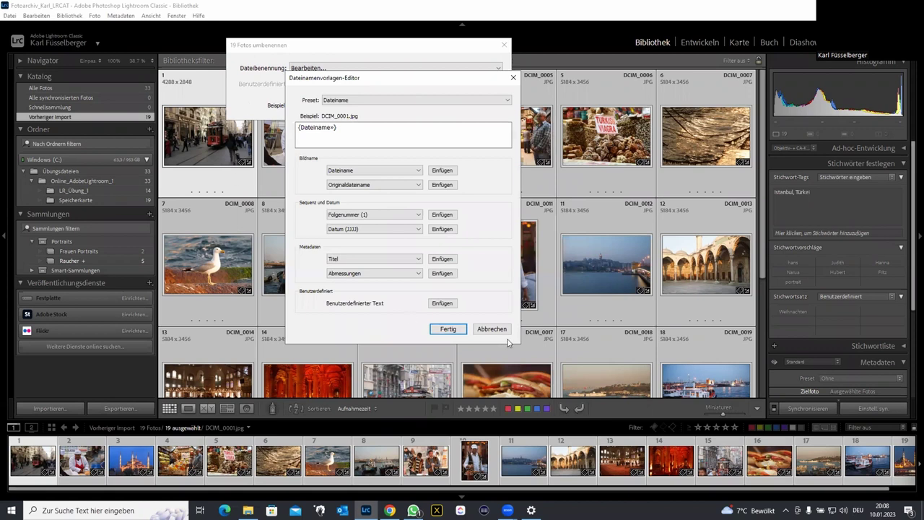
- Build the template {Datum (JJJJMMTT)}_WienerFotoschule_{Bildnummer (0001)}
drag(326, 123, 289, 127)
key(Delete)
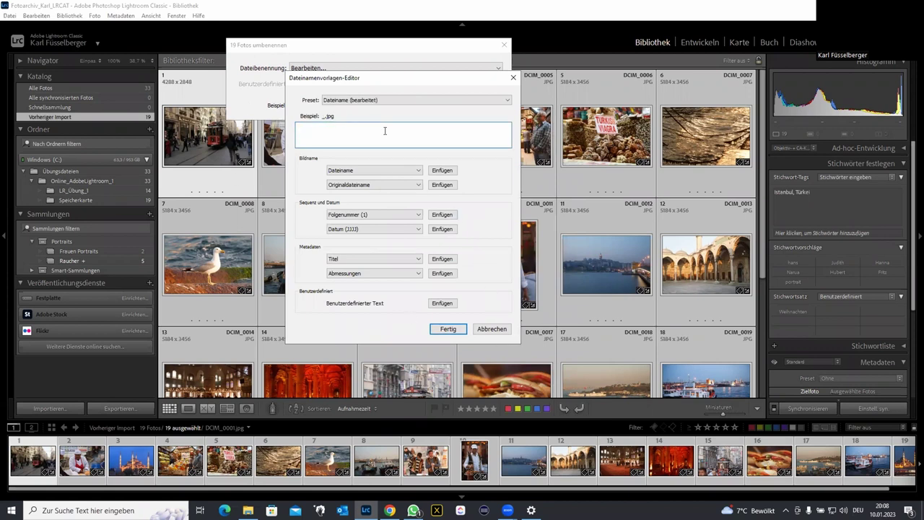
click(417, 229)
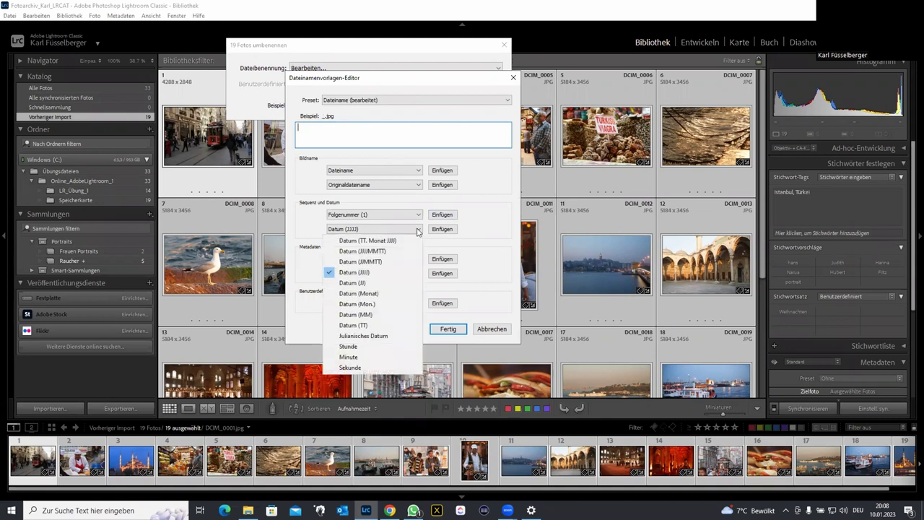
click(363, 251)
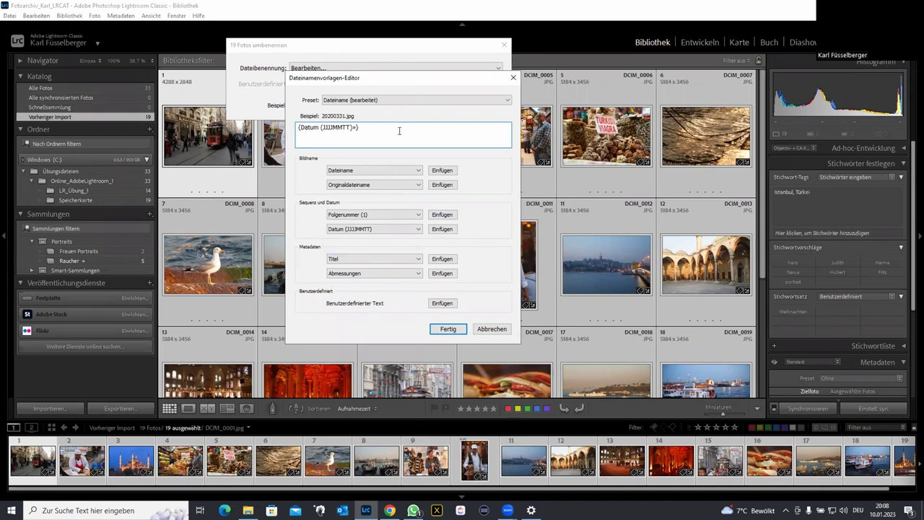
text(_)
text(Wiener)
text(Fotoschule_)
click(398, 215)
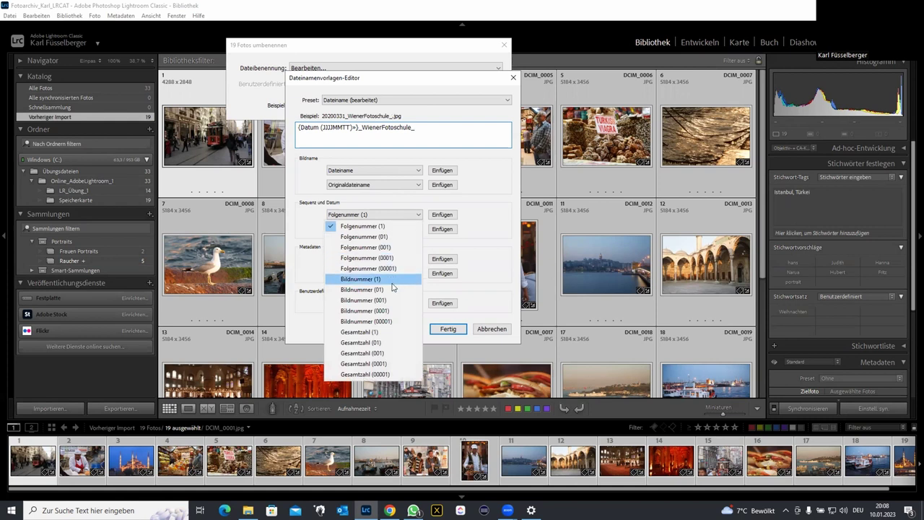
click(390, 311)
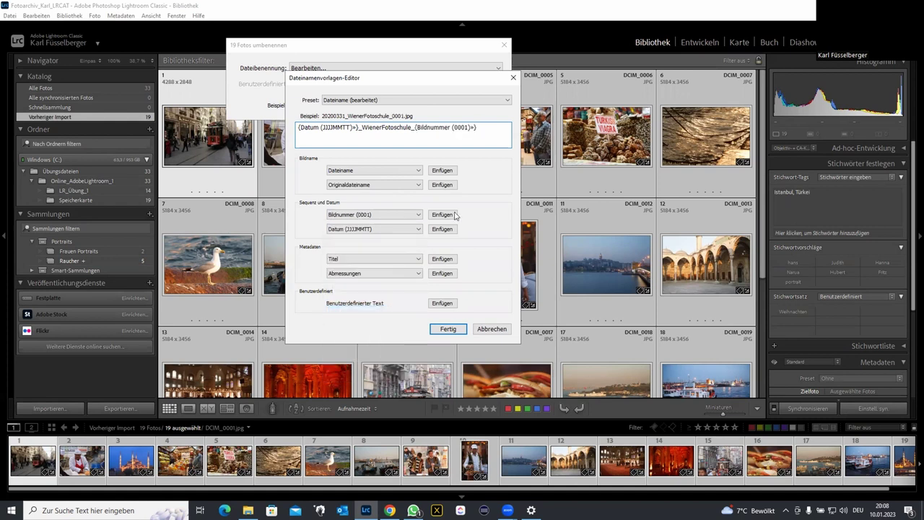
- Save the template as preset 'WFS' and rename all 19 photos with it
click(462, 102)
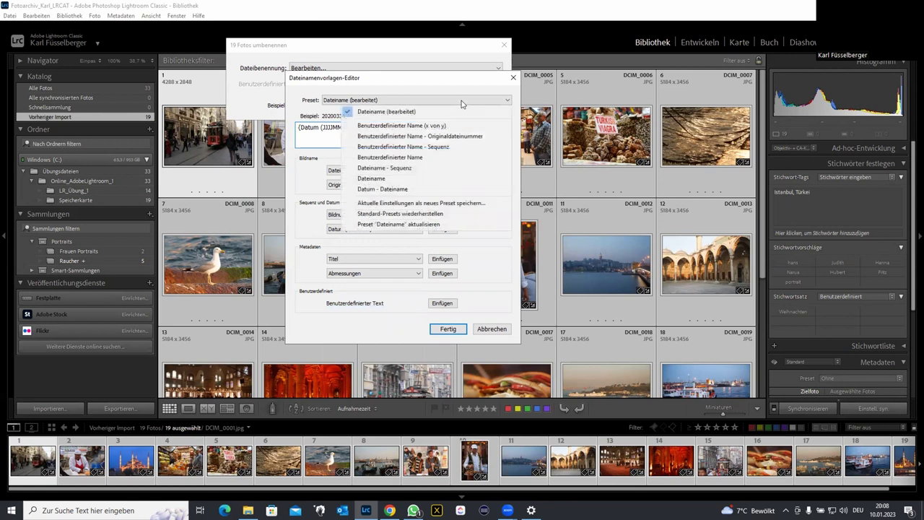
click(455, 203)
text(WGS)
key(BackSpace)
text(FS)
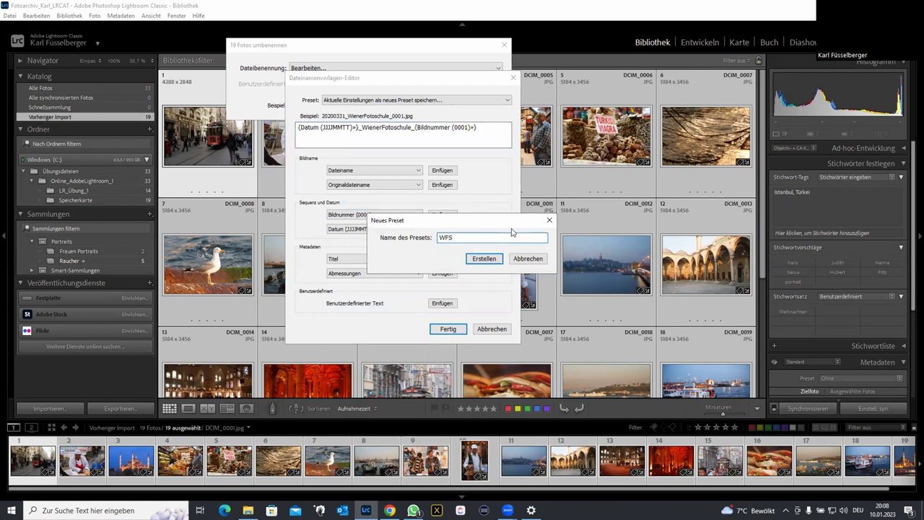
click(494, 258)
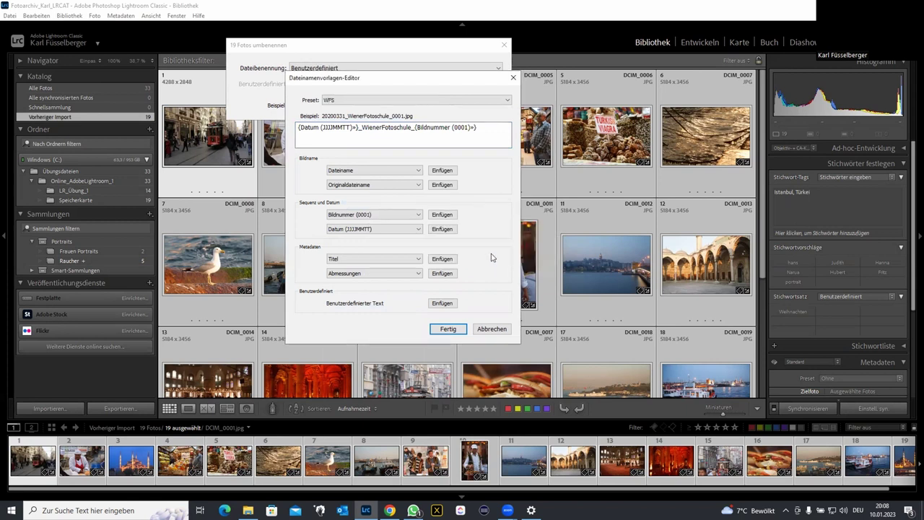
click(443, 331)
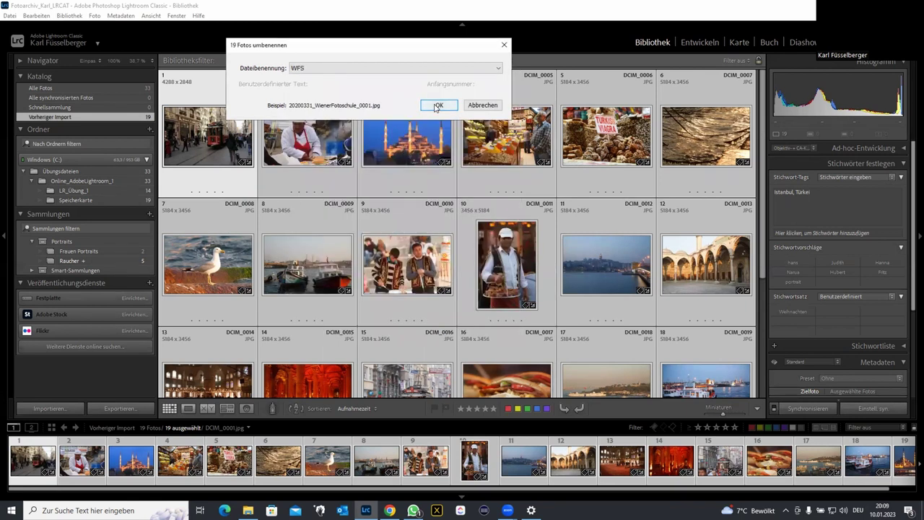
click(434, 105)
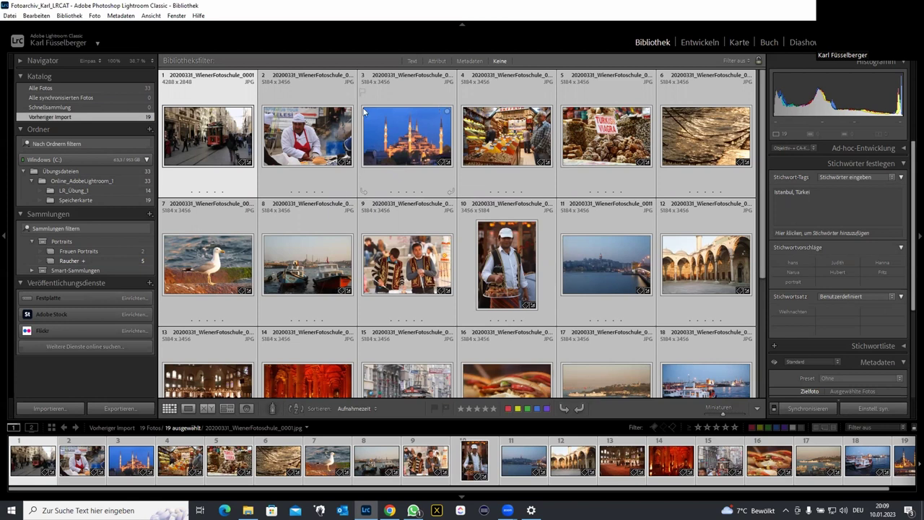
click(334, 99)
click(244, 134)
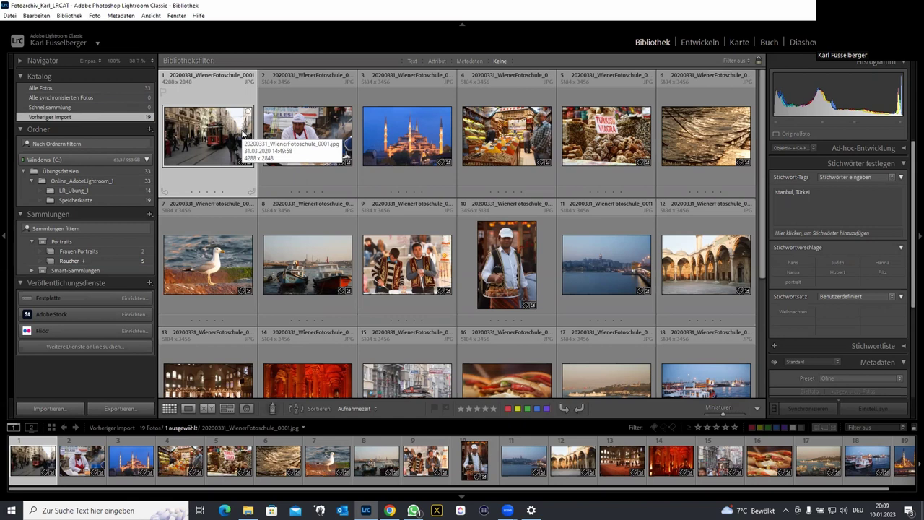
key(ctrl+a)
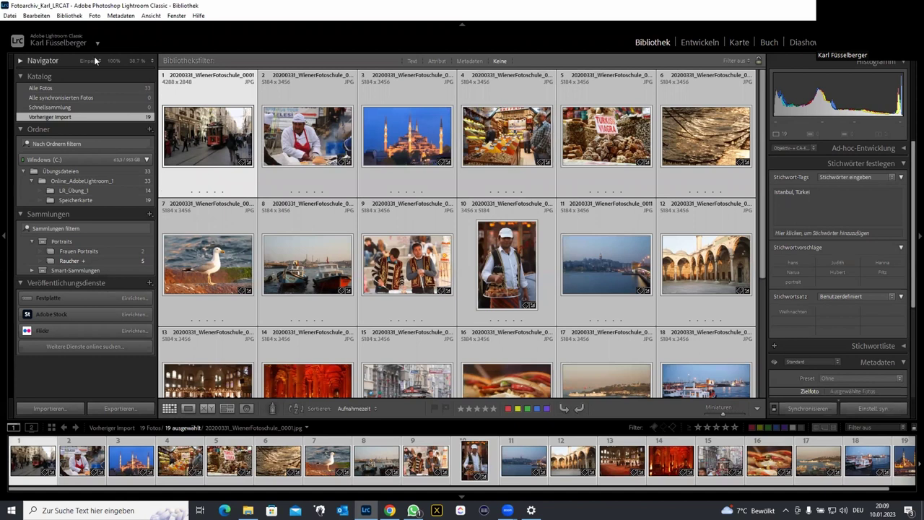
- Start renaming all 19 photos and open the naming template editor
click(70, 16)
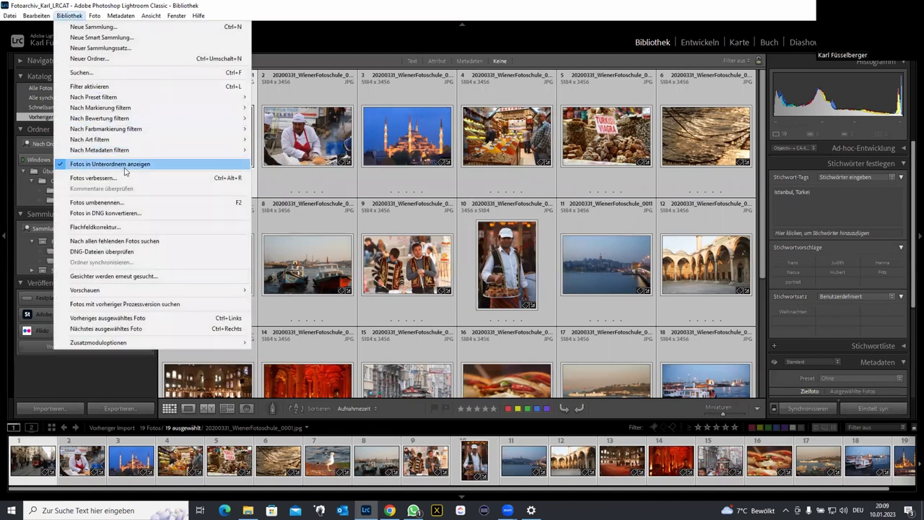
click(135, 204)
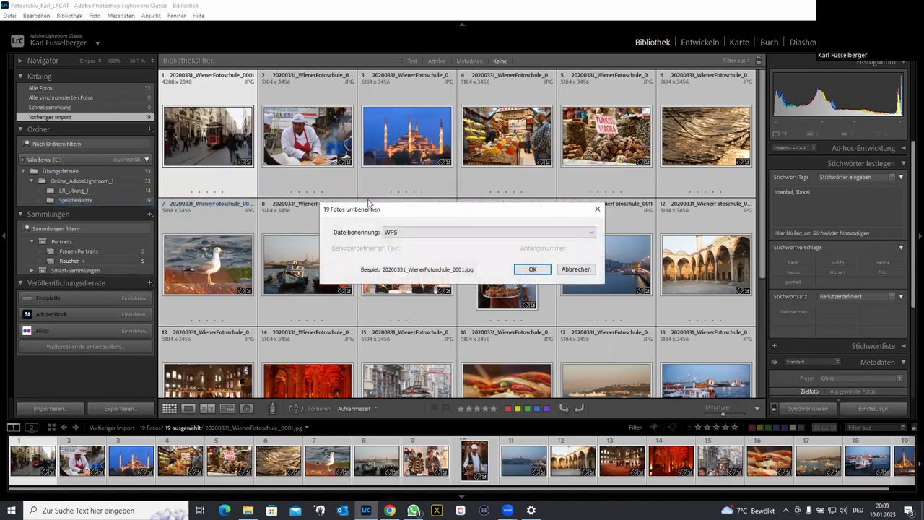
drag(373, 209, 260, 69)
click(477, 91)
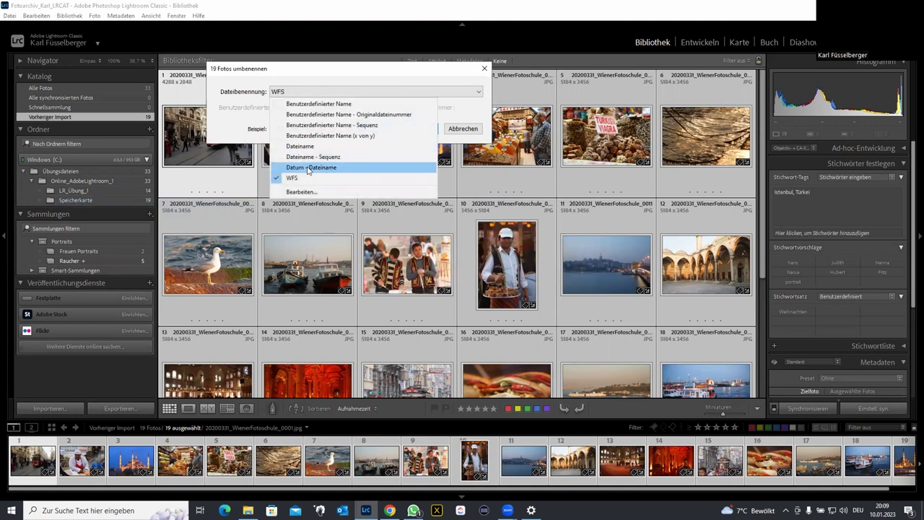
click(315, 193)
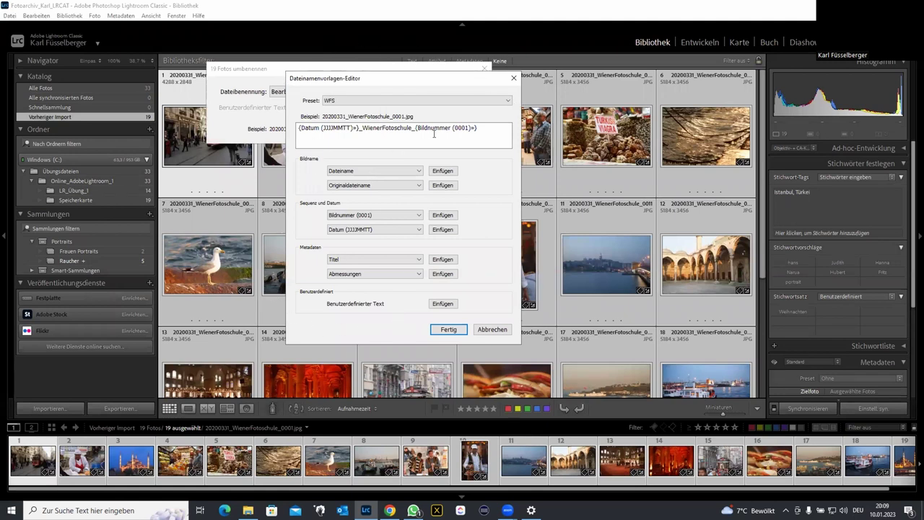
- Replace the template with {Datum (JJJJMMTT)}_KF_{Bildnummer (0001)}
drag(440, 125, 258, 116)
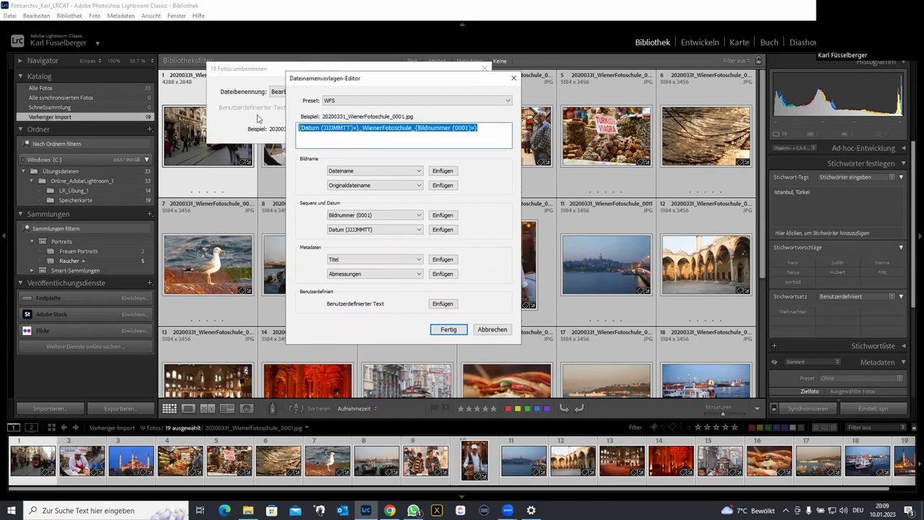
key(Delete)
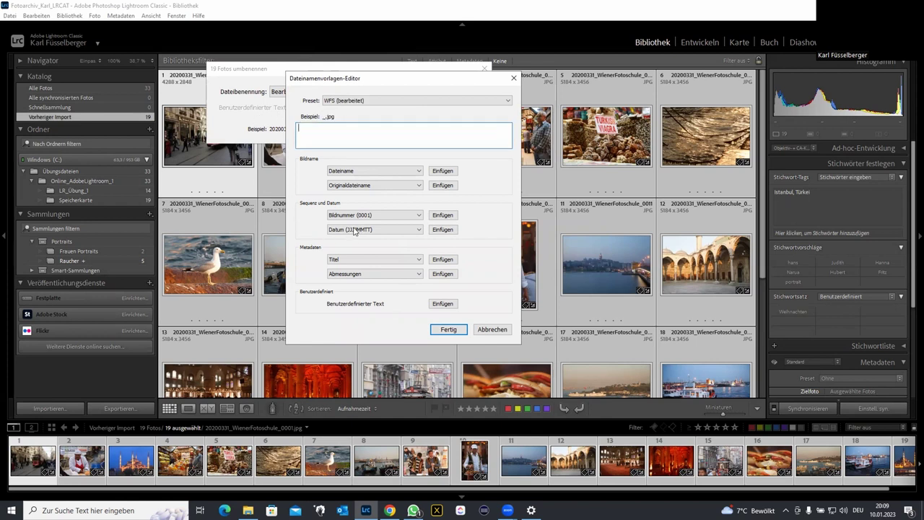
click(441, 232)
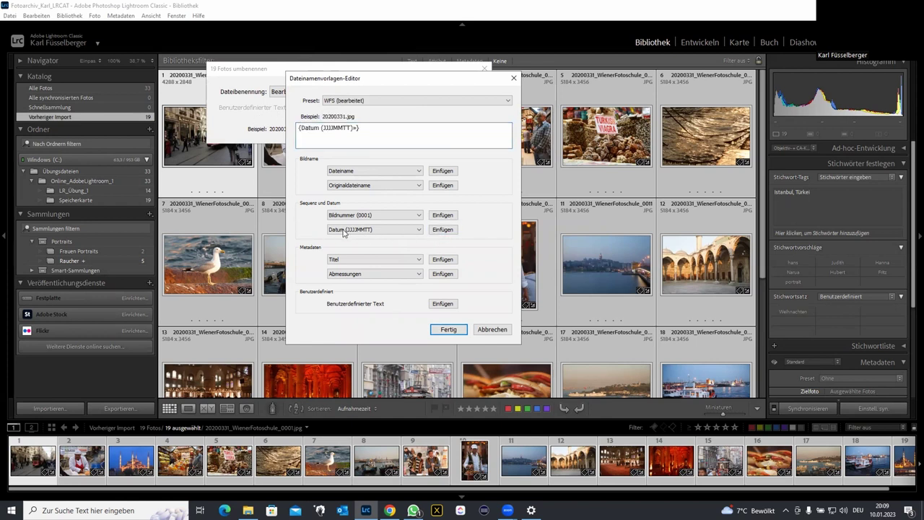
click(343, 231)
click(355, 251)
text(_)
text(KF_)
click(436, 218)
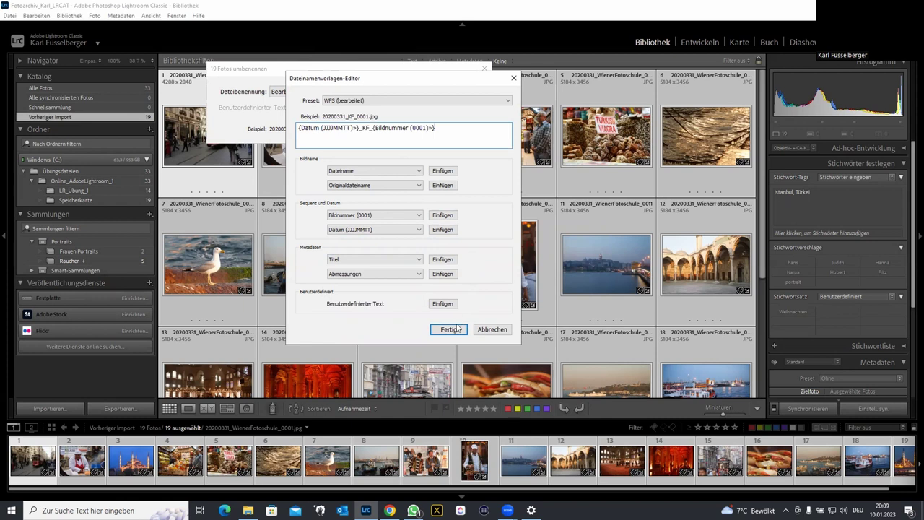
- Update the WFS preset with the new pattern and apply it to the 19 photos
click(451, 101)
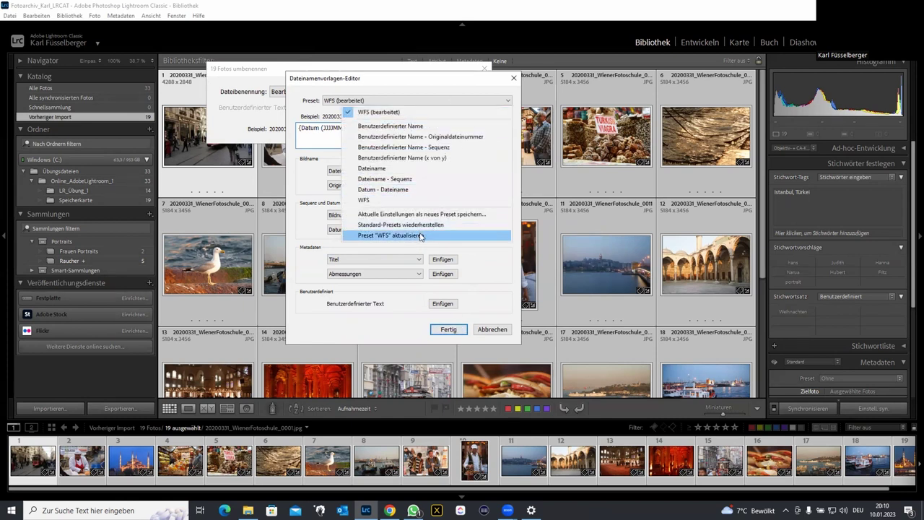
click(391, 235)
click(448, 330)
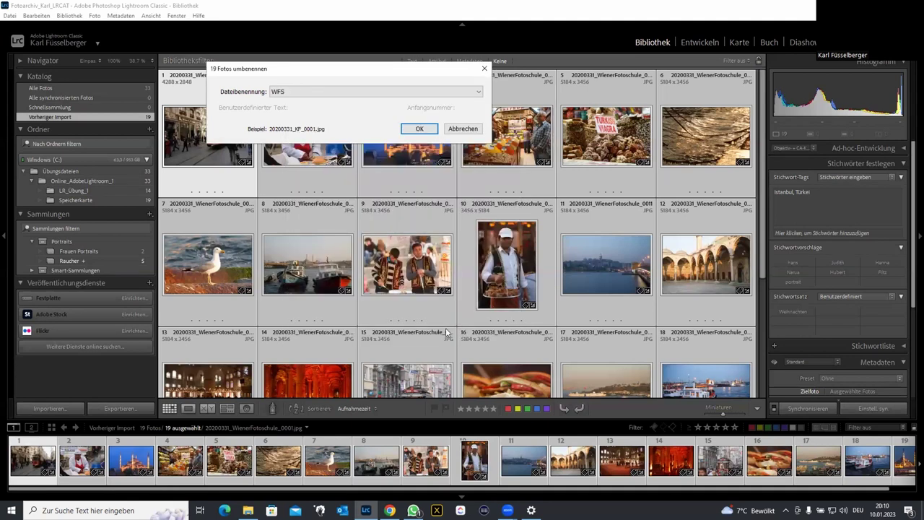
click(419, 130)
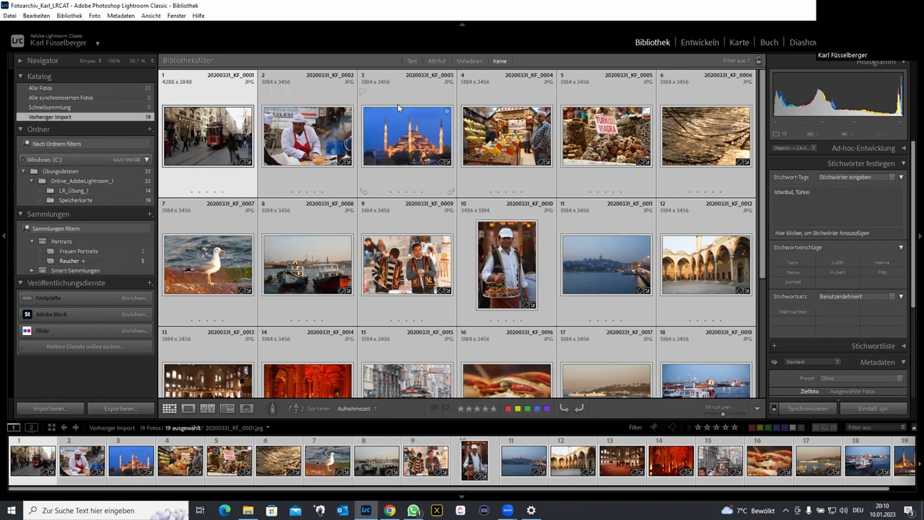
- Check the mosque photo's new 20200331_KF filename, then show the Speicherkarte folder
click(398, 102)
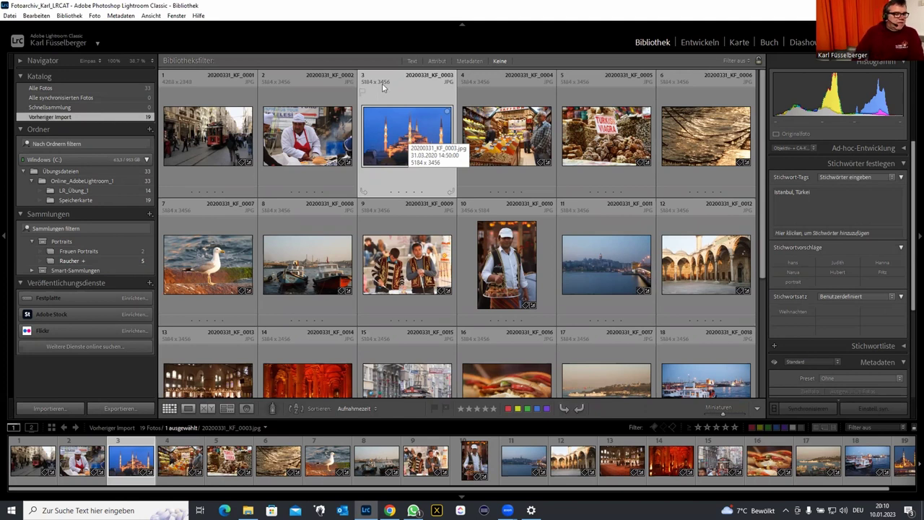
click(79, 200)
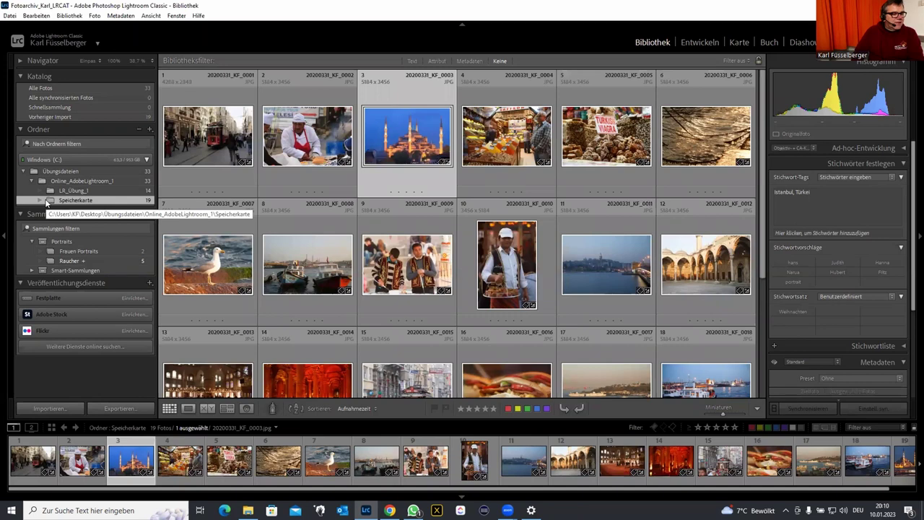
- Quit Lightroom Classic from the File menu and confirm
click(11, 16)
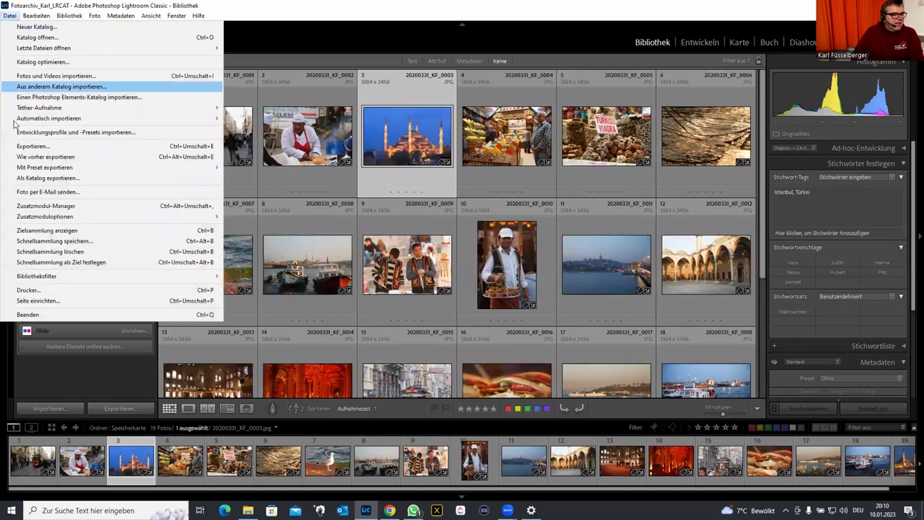
click(22, 315)
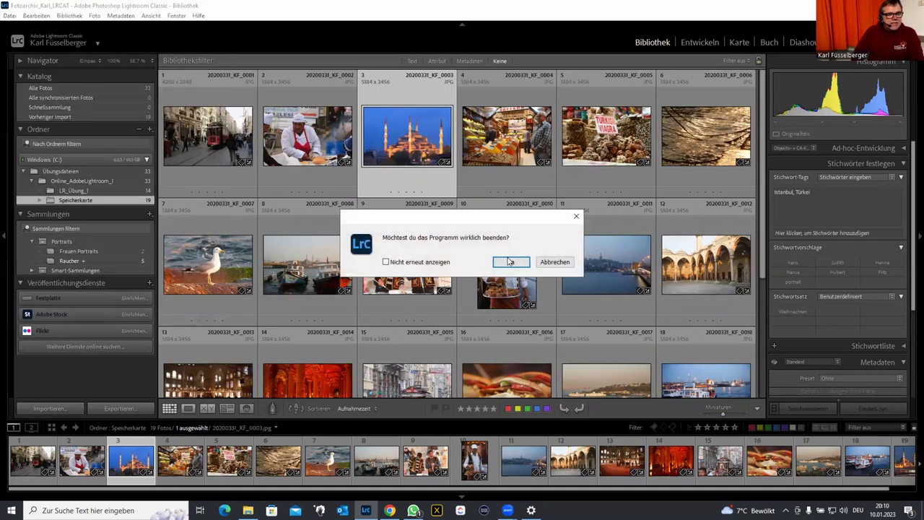
click(509, 261)
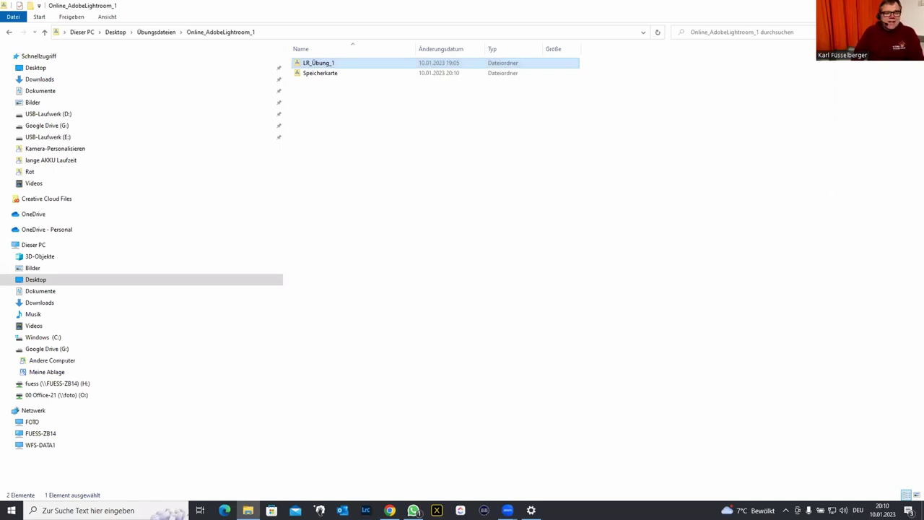
- Move the LR_Übung_1 folder onto the desktop in Explorer and relaunch Lightroom
click(876, 5)
drag(325, 123, 705, 156)
click(713, 229)
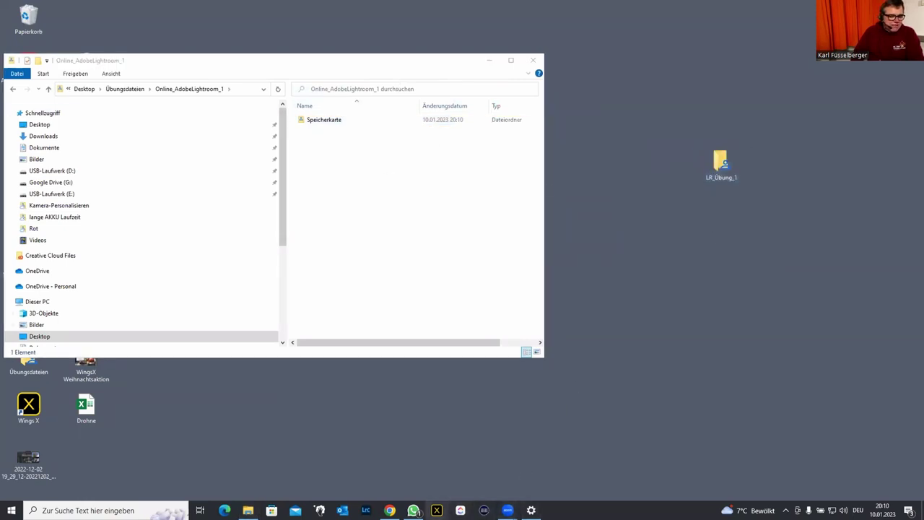
click(366, 509)
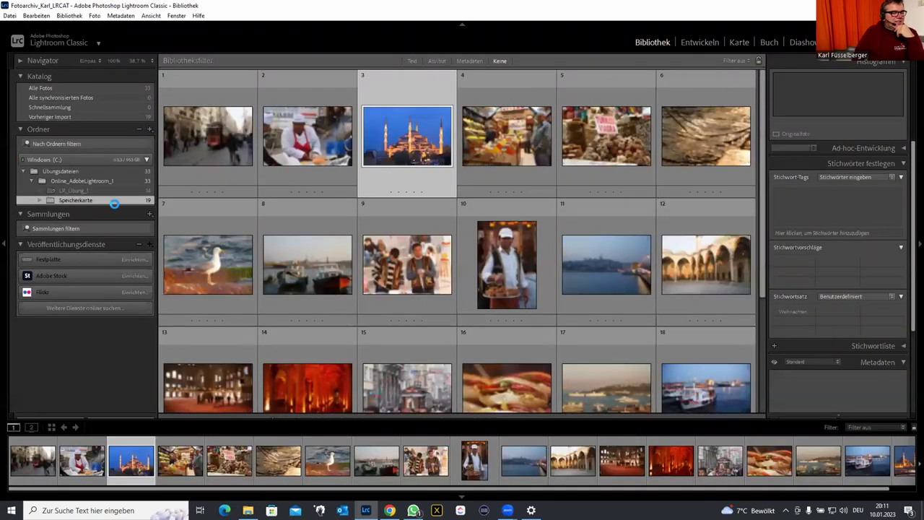
- Relink the missing LR_Übung_1 folder to its location on the Desktop
click(79, 191)
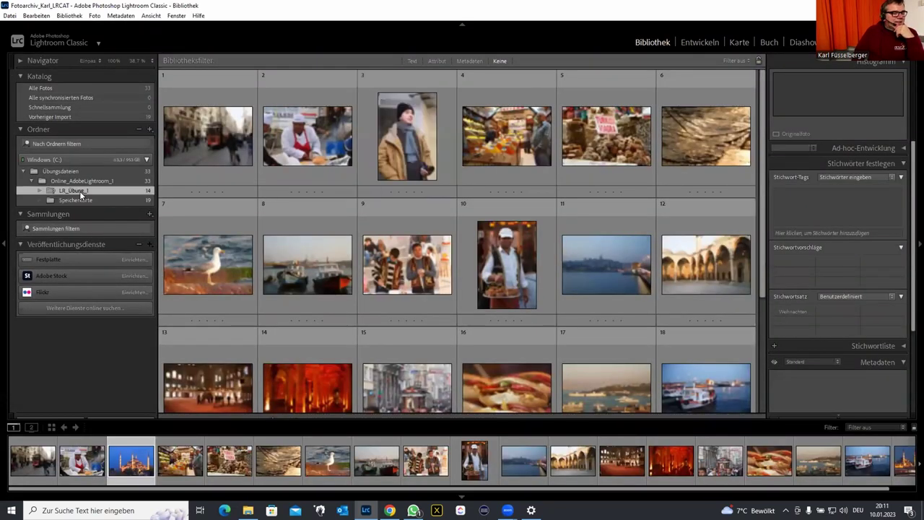
right_click(81, 190)
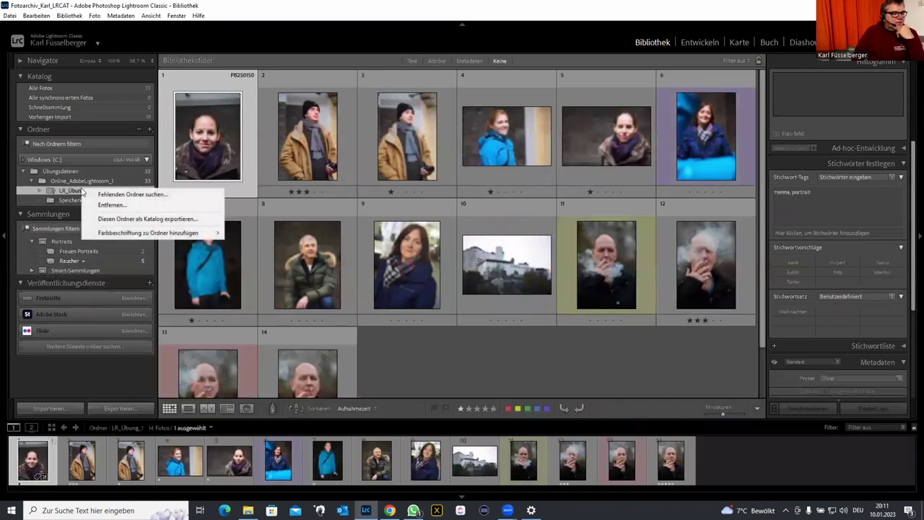
click(112, 193)
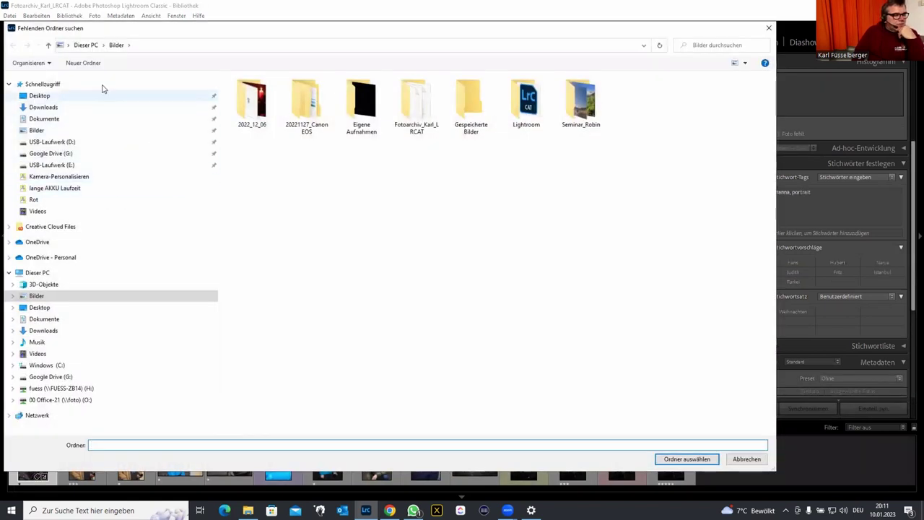
click(93, 46)
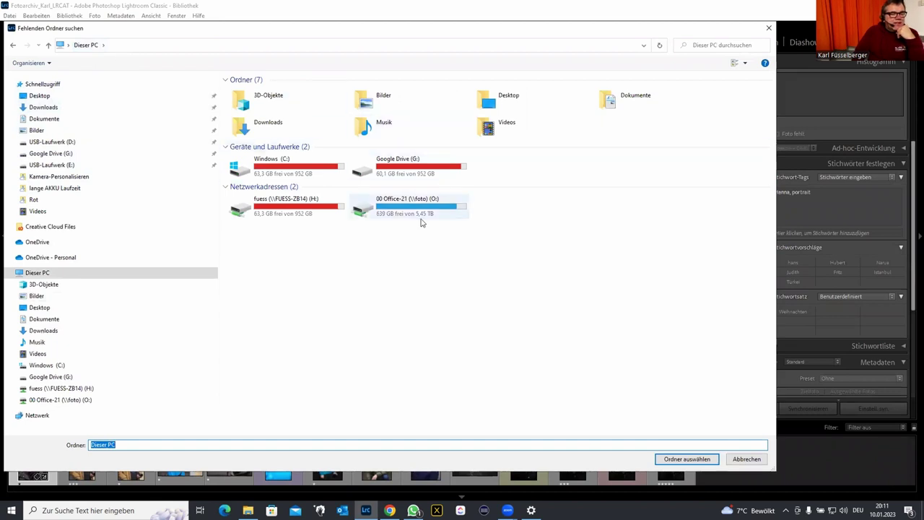
click(40, 97)
click(687, 459)
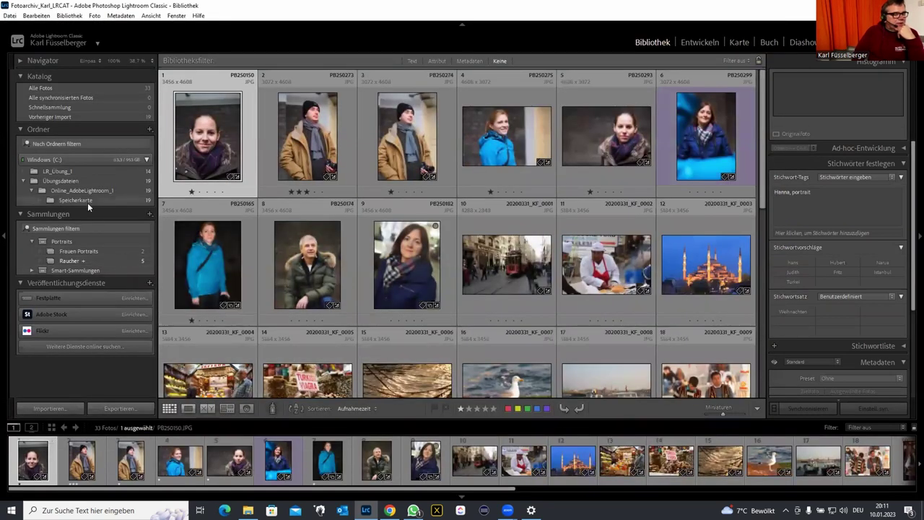
- Move LR_Übung_1 on disk back inside the Online_AdobeLightroom_1 folder
click(59, 172)
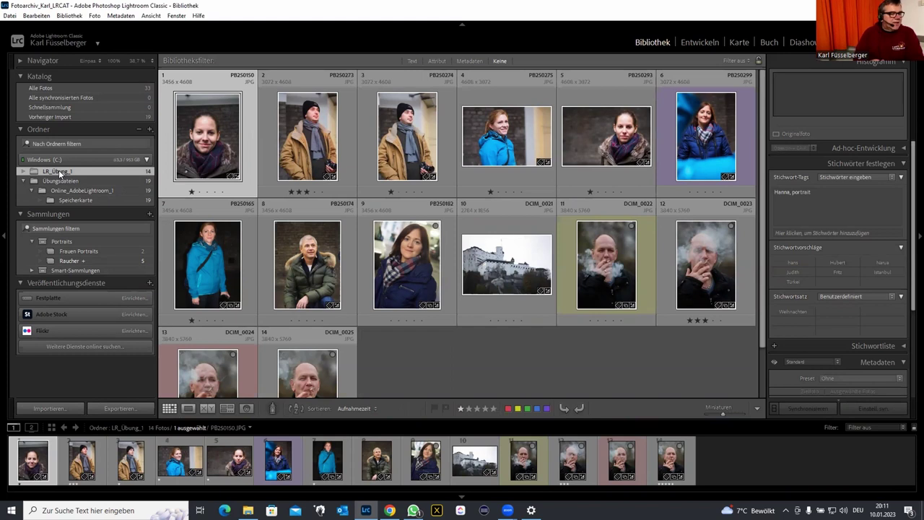
drag(59, 170, 67, 190)
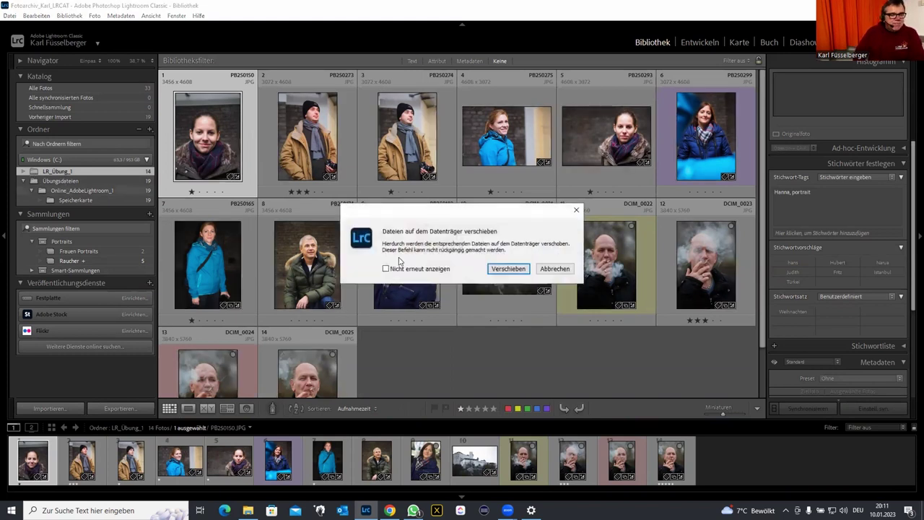
click(509, 270)
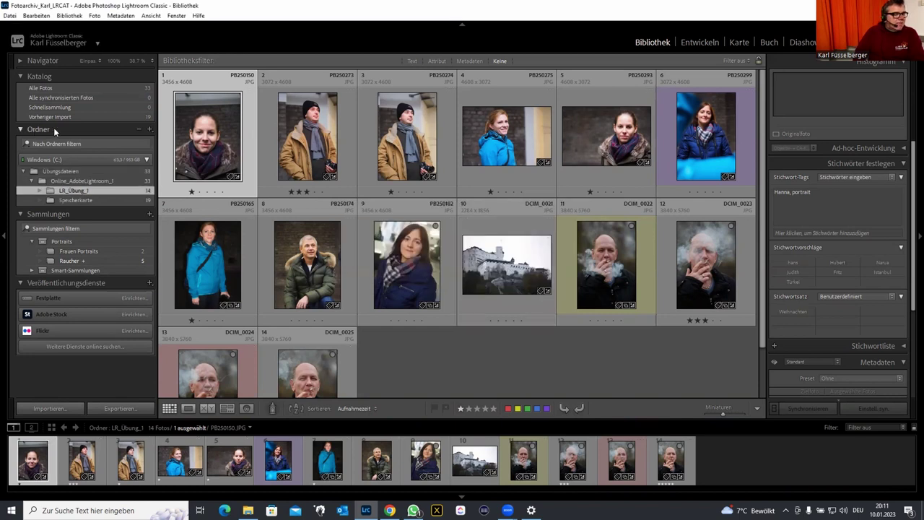
- Show the Speicherkarte folder's 19 Istanbul photos and select the first tram-street photo
click(90, 198)
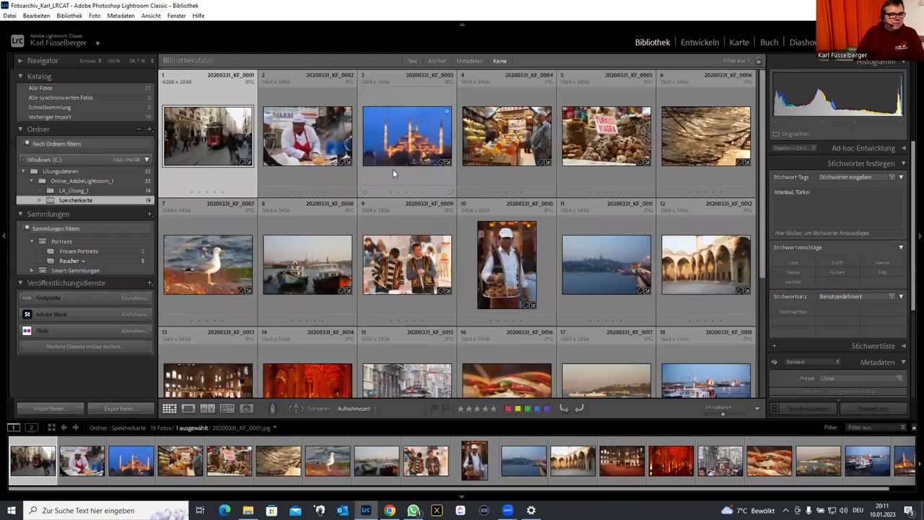
scroll(454, 184, down, 3)
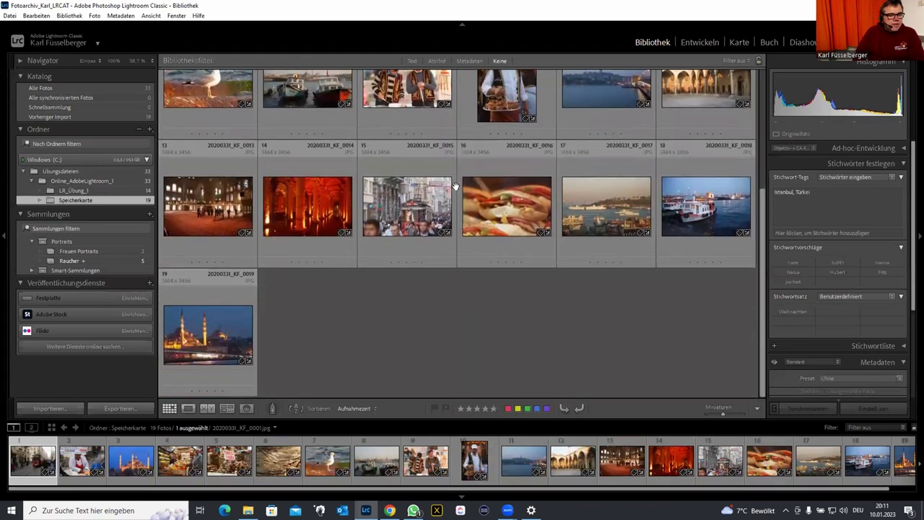
scroll(455, 186, up, 3)
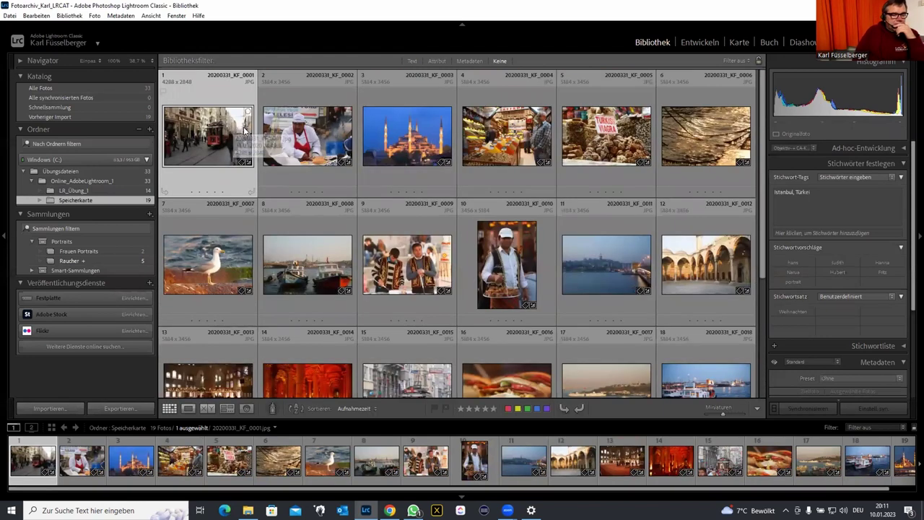
scroll(248, 128, down, 3)
scroll(239, 128, up, 3)
key(Right)
click(220, 127)
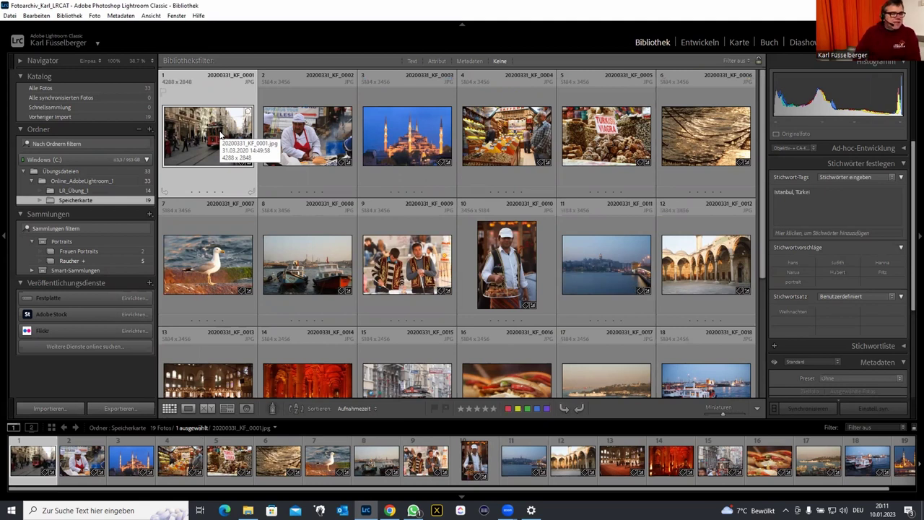
- Reveal the first photo's file in File Explorer via 'Im Explorer anzeigen', then close Explorer
right_click(221, 134)
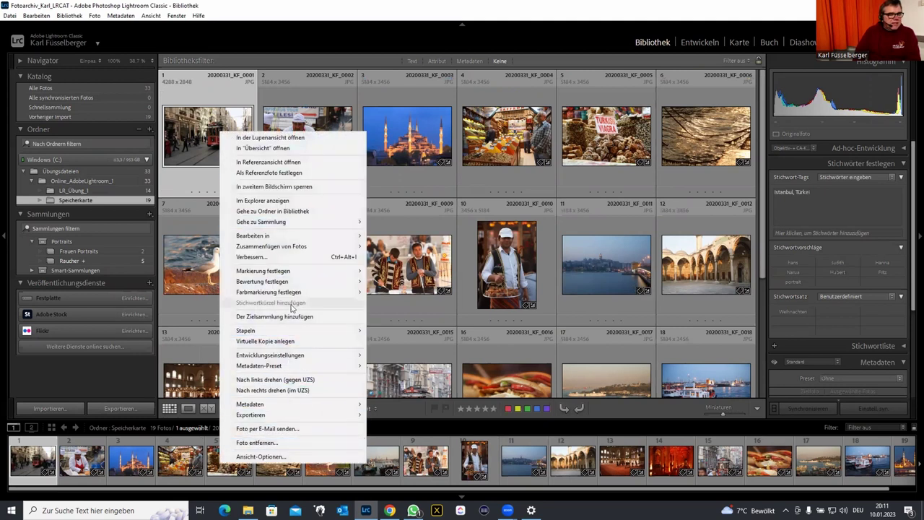
click(269, 200)
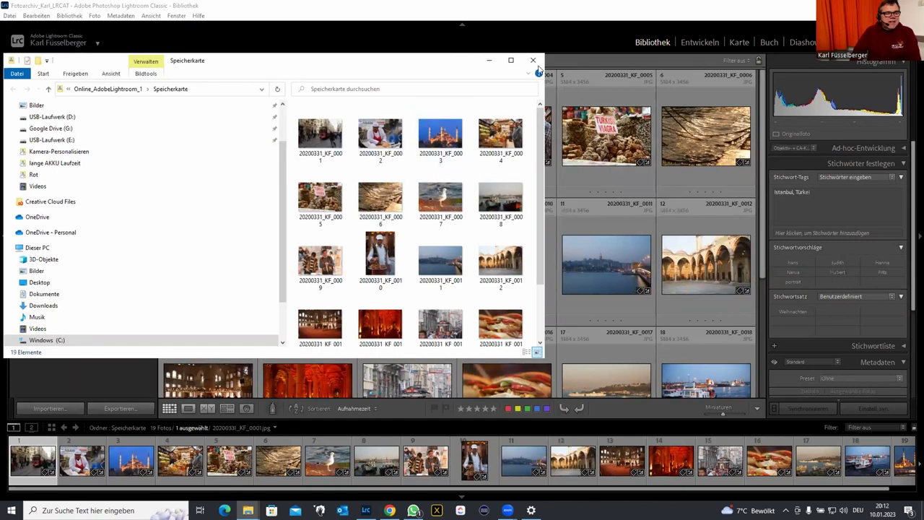
click(533, 60)
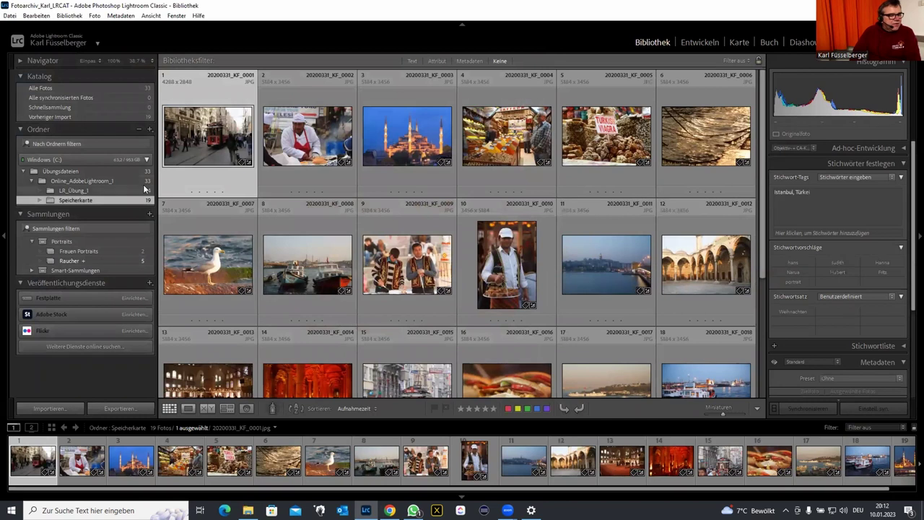
- Rename the LR_Übung_1 folder to 'Portrait' using Umbenennen and save
click(81, 190)
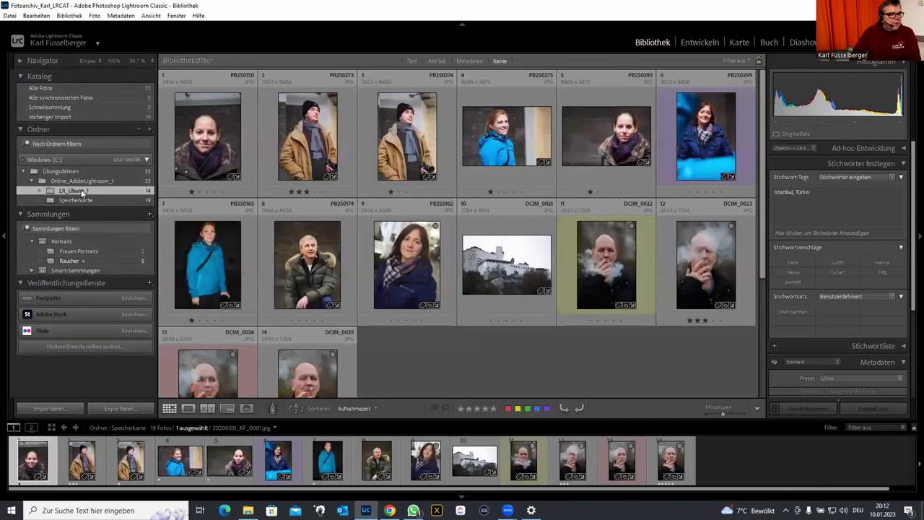
right_click(81, 189)
click(125, 245)
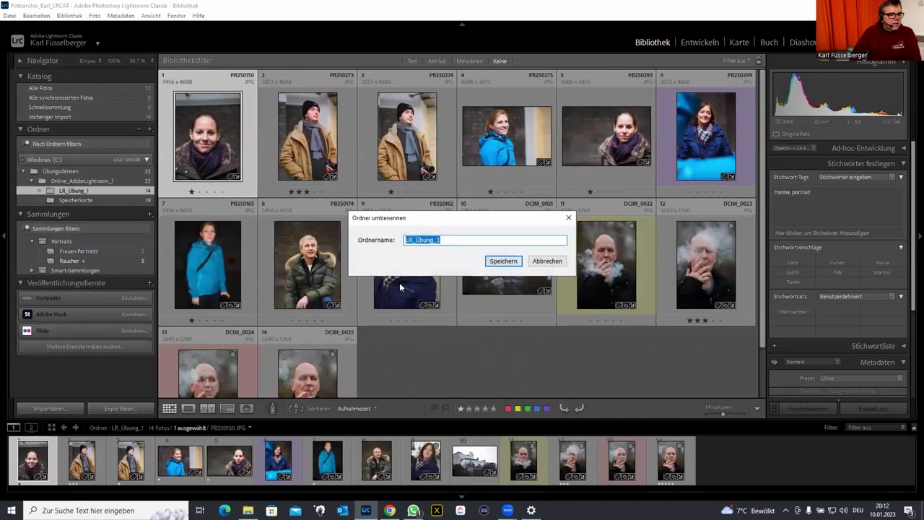
text(Portra)
key(BackSpace)
key(BackSpace)
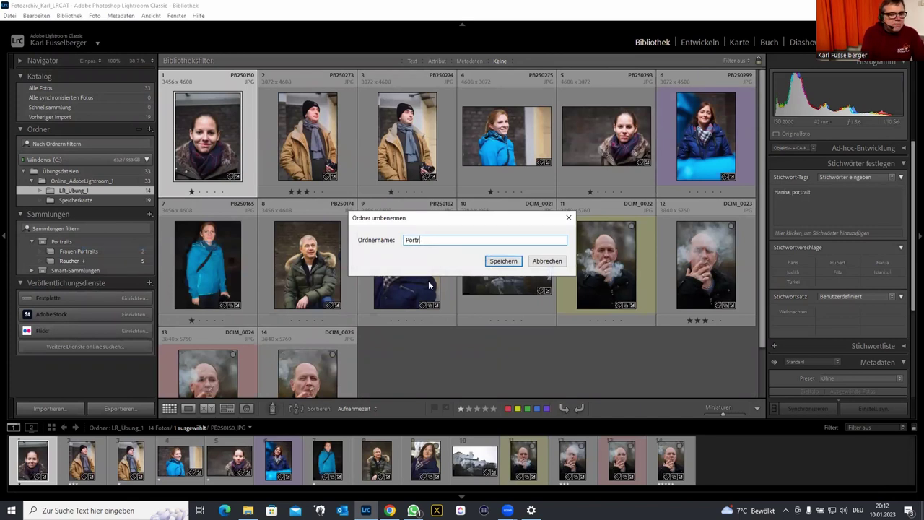
text(it)
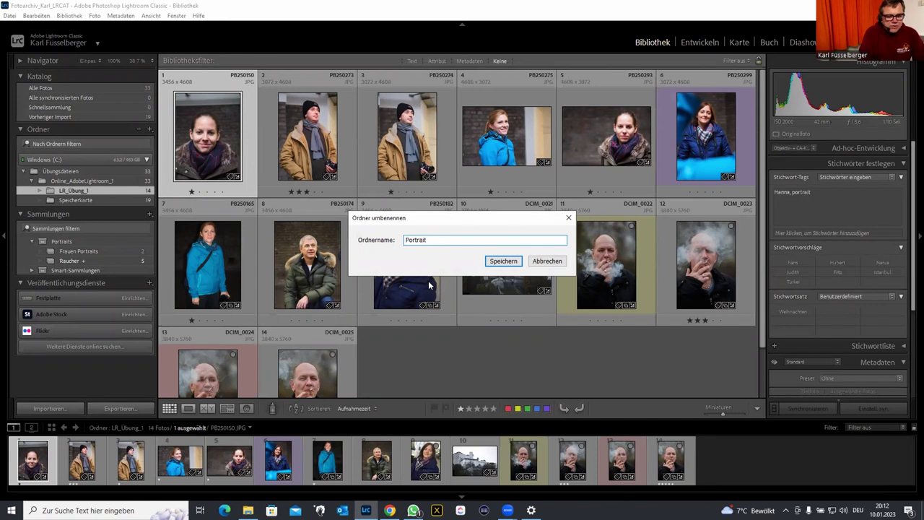
click(504, 261)
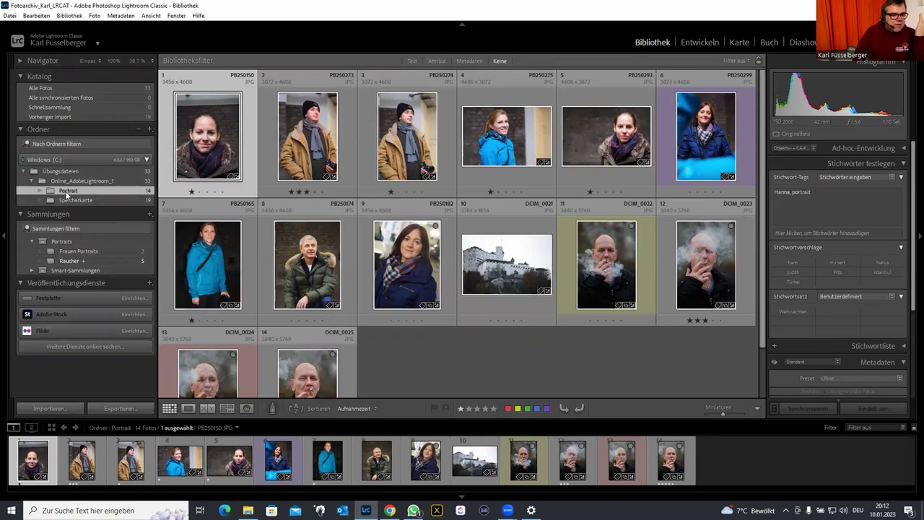
- Add the keyword Möwe to the seagull photo in Speicherkarte
click(94, 200)
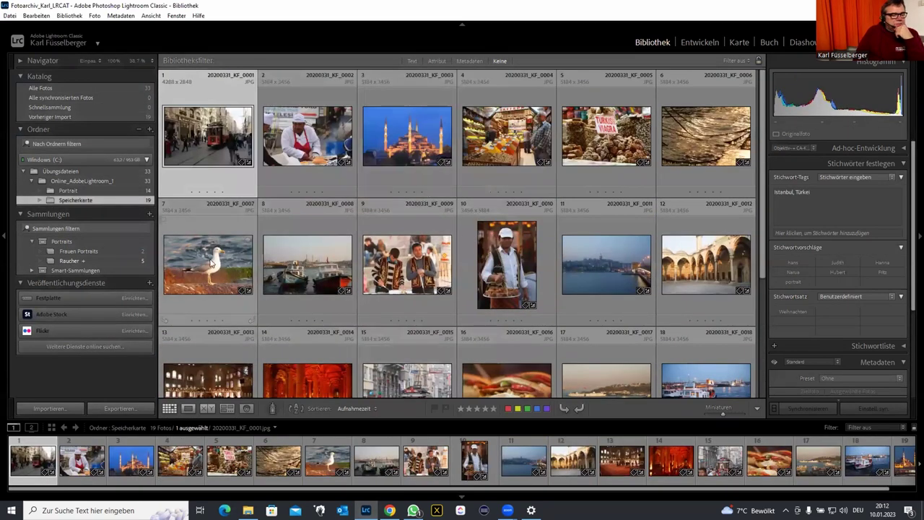
click(208, 265)
click(841, 193)
text(, Möwe)
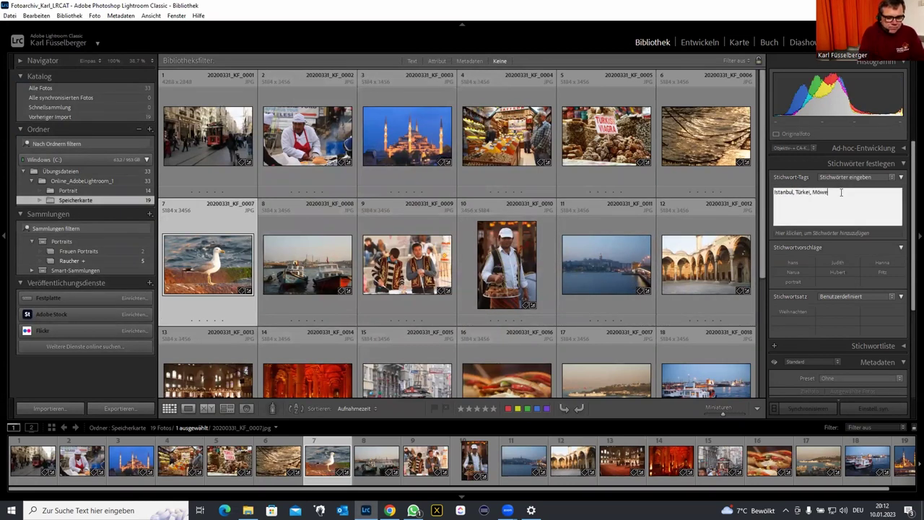
key(Return)
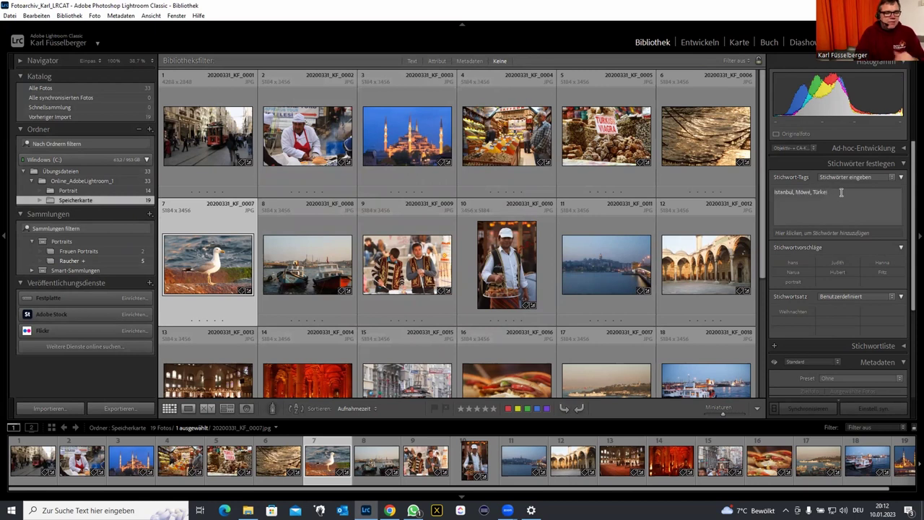
- Search 'mo' with the Text filter in Übungsdateien, then clear the search
click(411, 61)
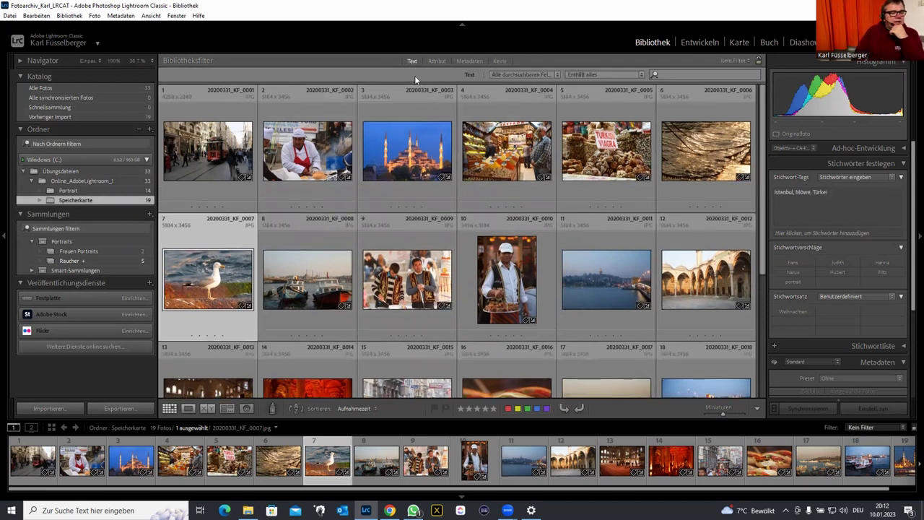
click(228, 166)
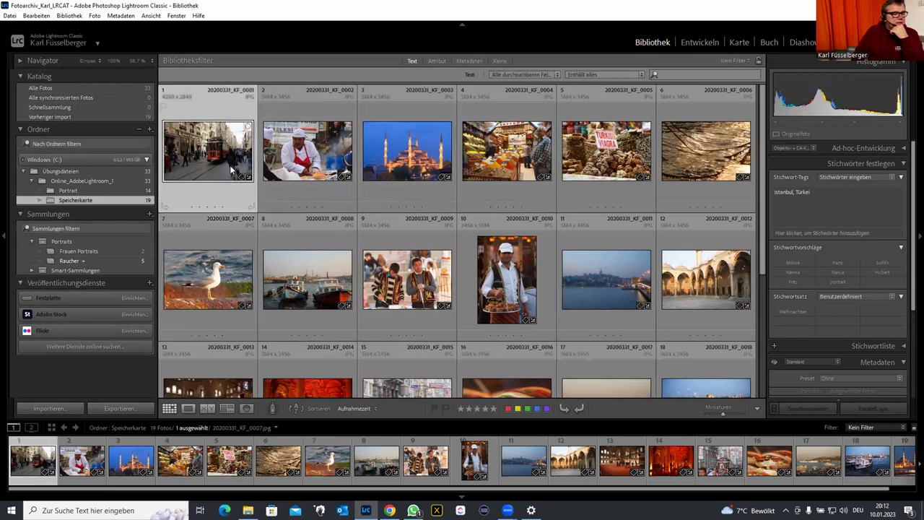
click(144, 172)
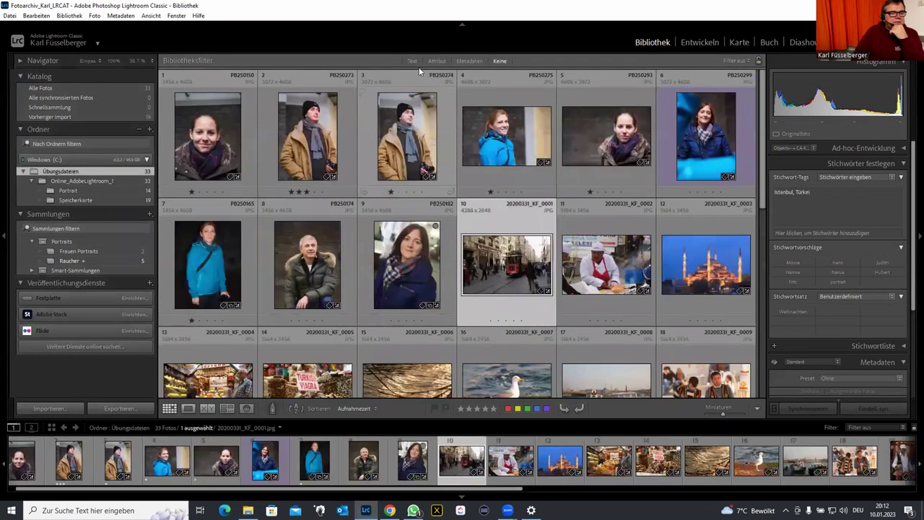
click(412, 60)
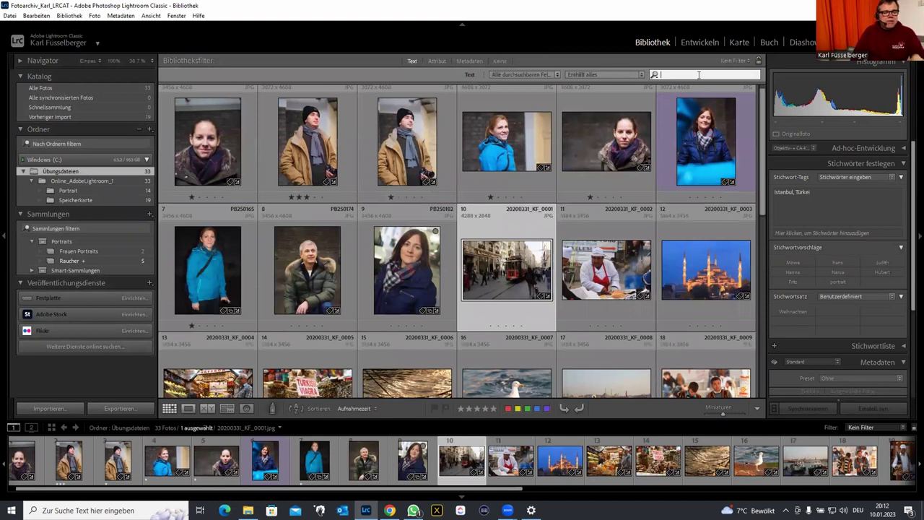
text(mo)
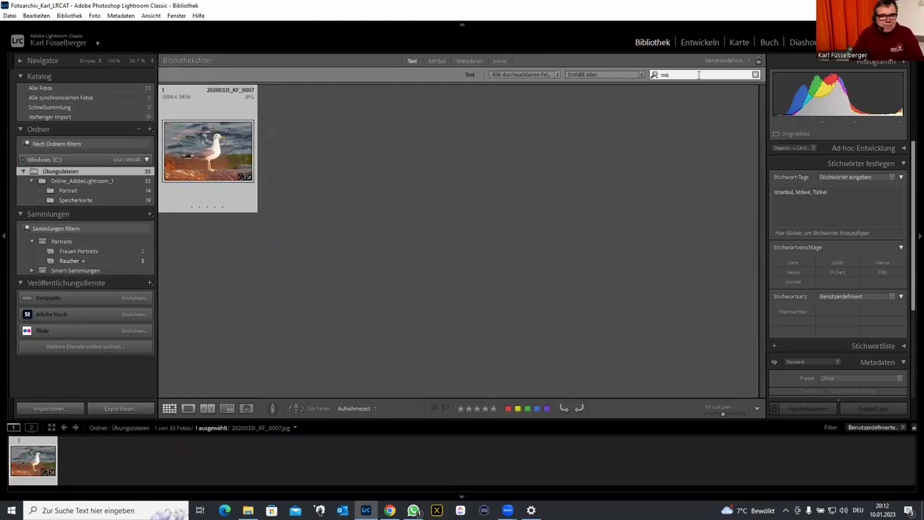
key(BackSpace)
key(BackSpace)
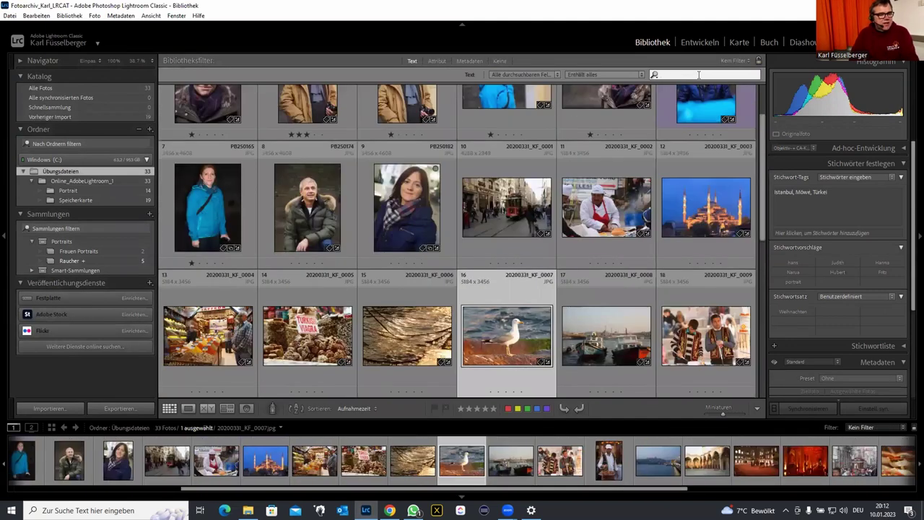
- Select the arcaded courtyard photo among all 33 Übungsdateien photos
scroll(617, 130, up, 1)
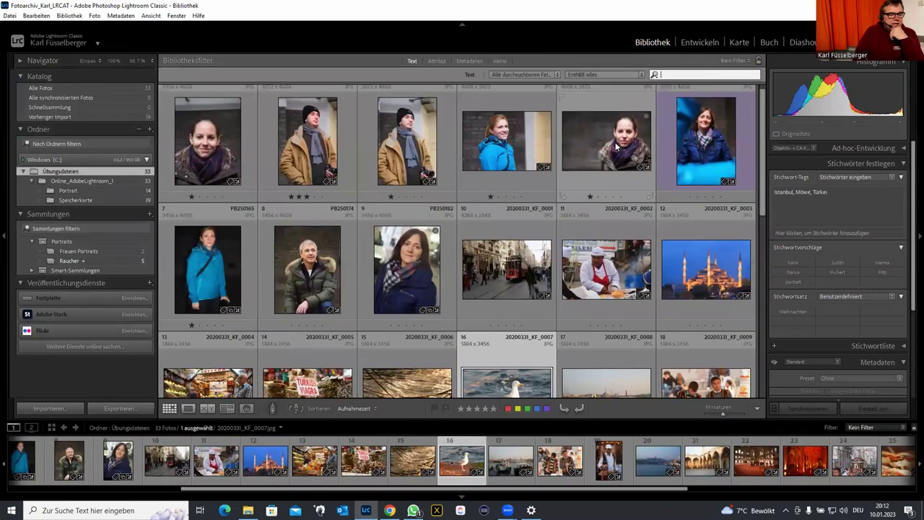
scroll(616, 144, down, 2)
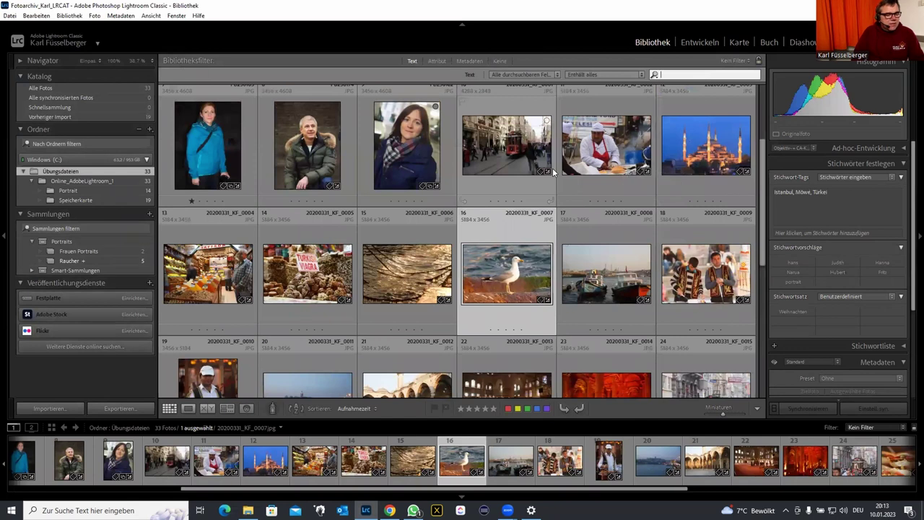
scroll(552, 167, down, 1)
click(413, 266)
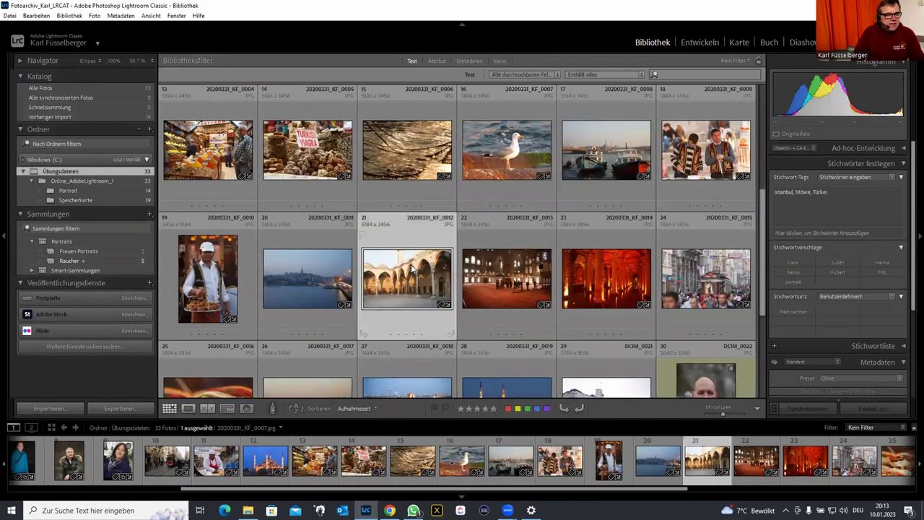
- Add the keyword 'Blaue Moschee' to the courtyard and mosque interior photos
shift+click(510, 275)
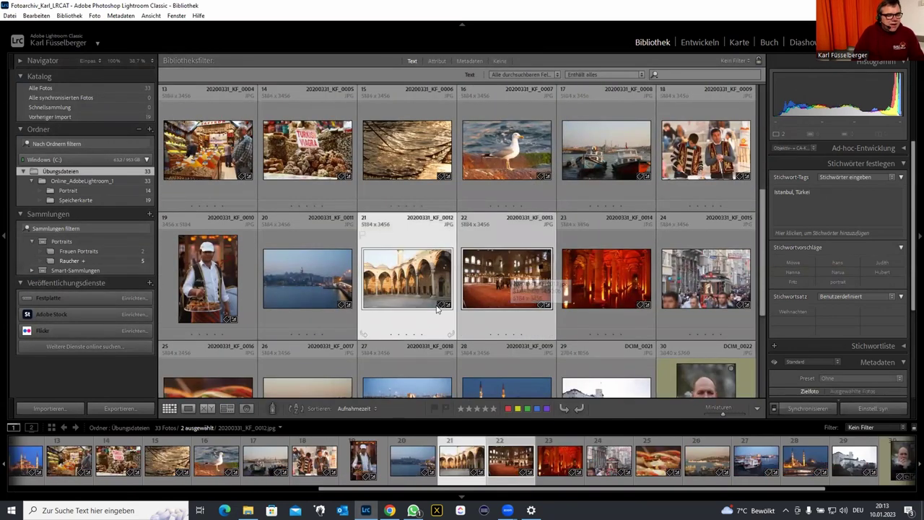
click(816, 232)
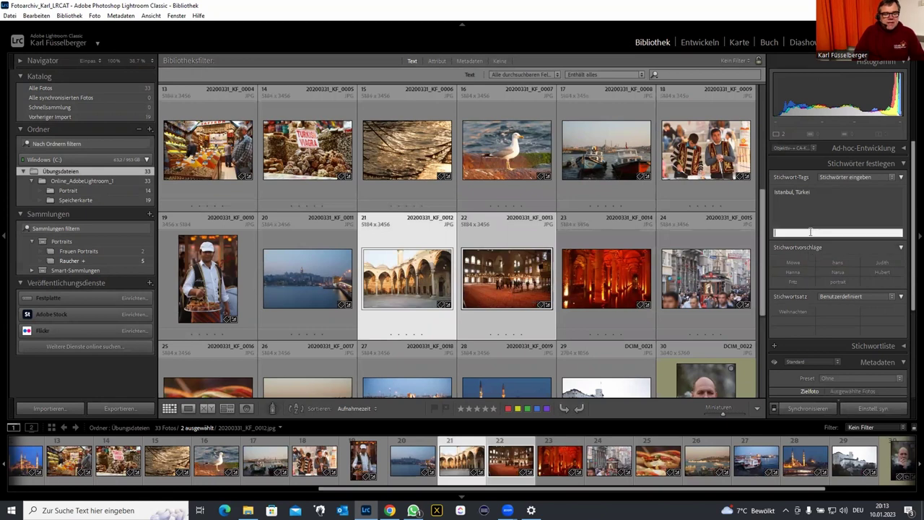
text(Blaue Mos)
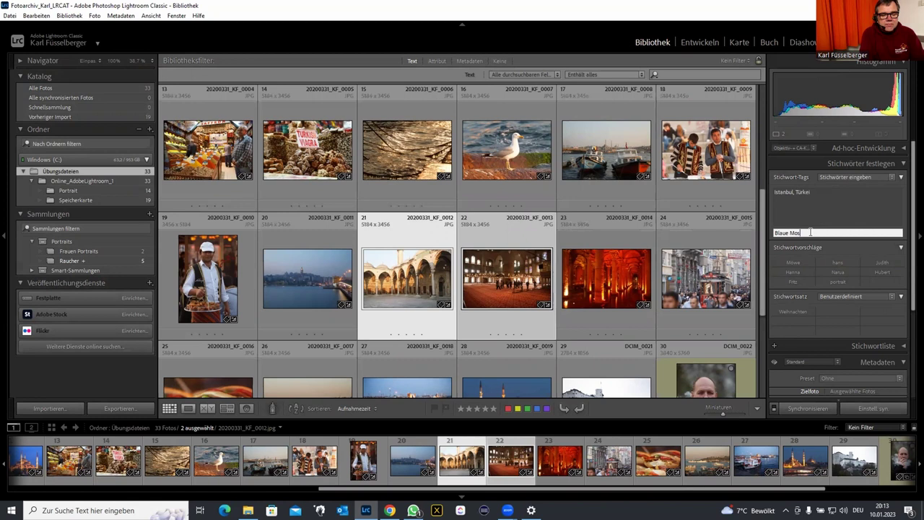
text(ee)
key(Return)
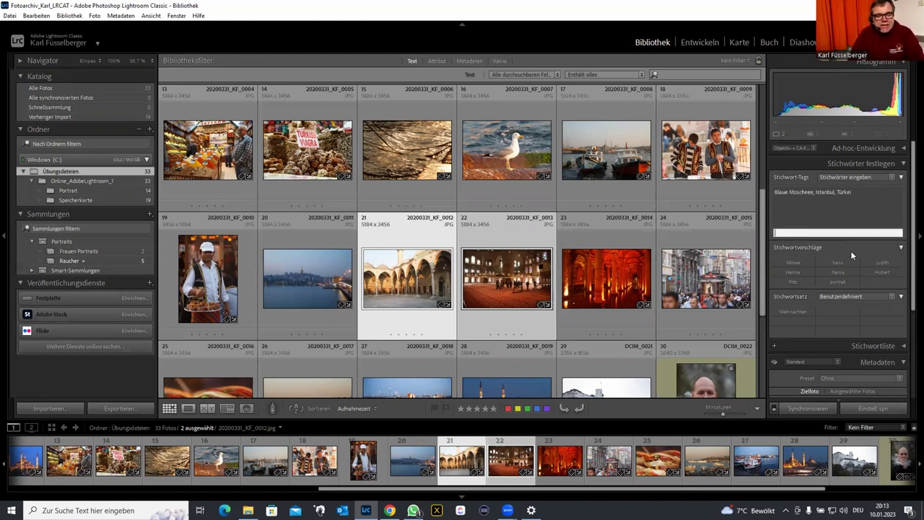
- Select the crowded street photo to inspect its Keyword Tags
drag(907, 278, 909, 312)
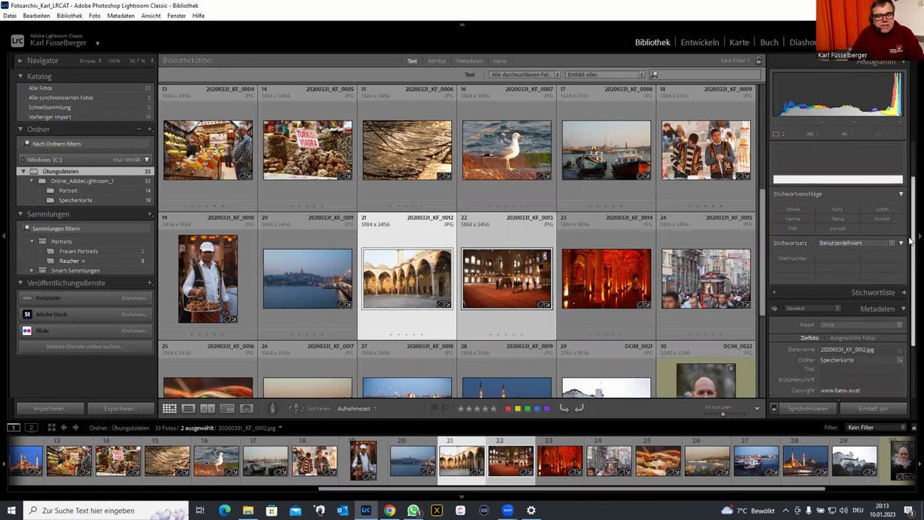
scroll(909, 242, up, 3)
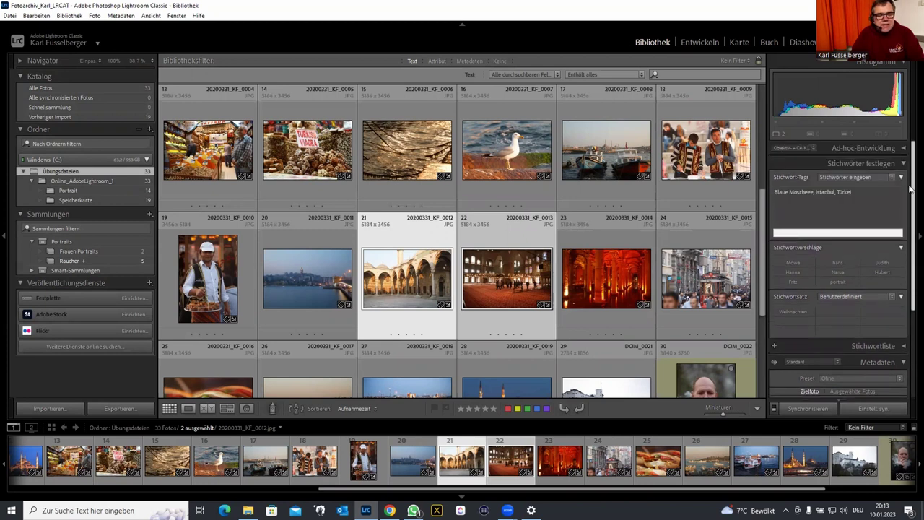
scroll(910, 189, down, 1)
click(710, 285)
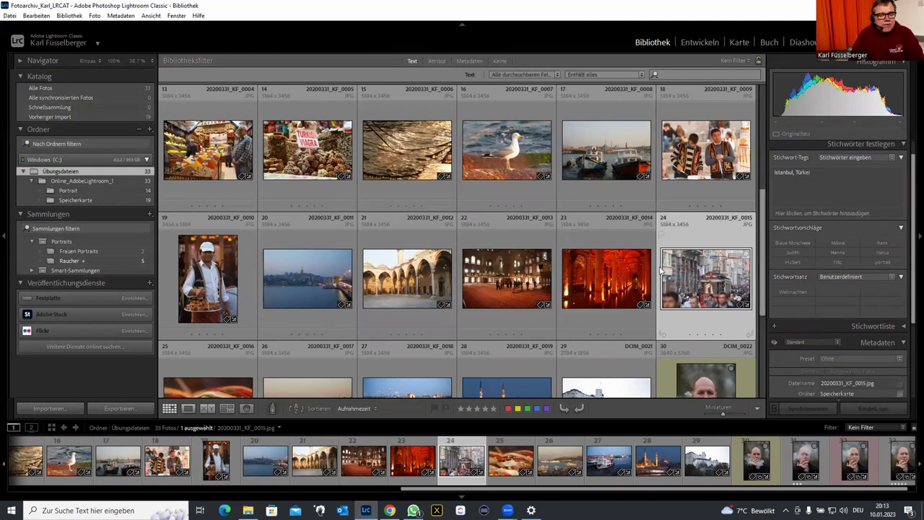
- Browse the Online_AdobeLightroom_1, Portrait and Speicherkarte folders' photos
click(618, 271)
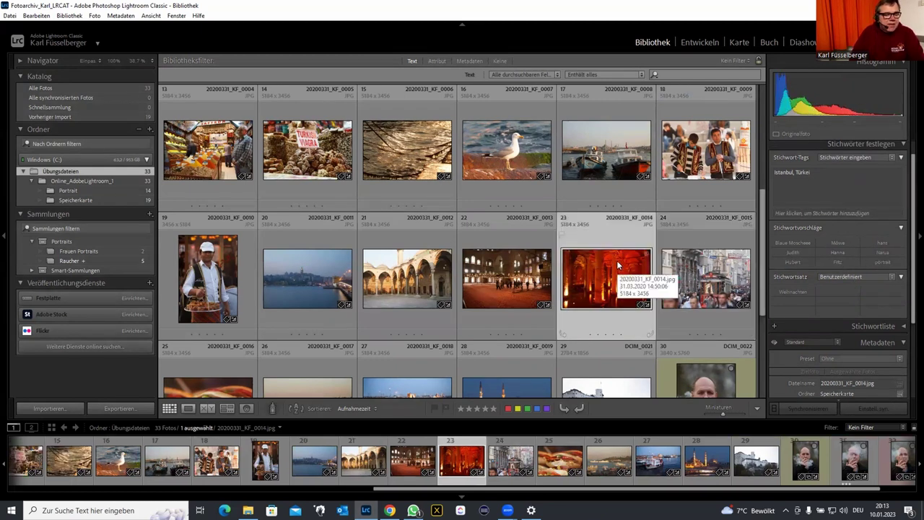
scroll(618, 267, down, 3)
scroll(617, 264, down, 2)
scroll(617, 260, up, 5)
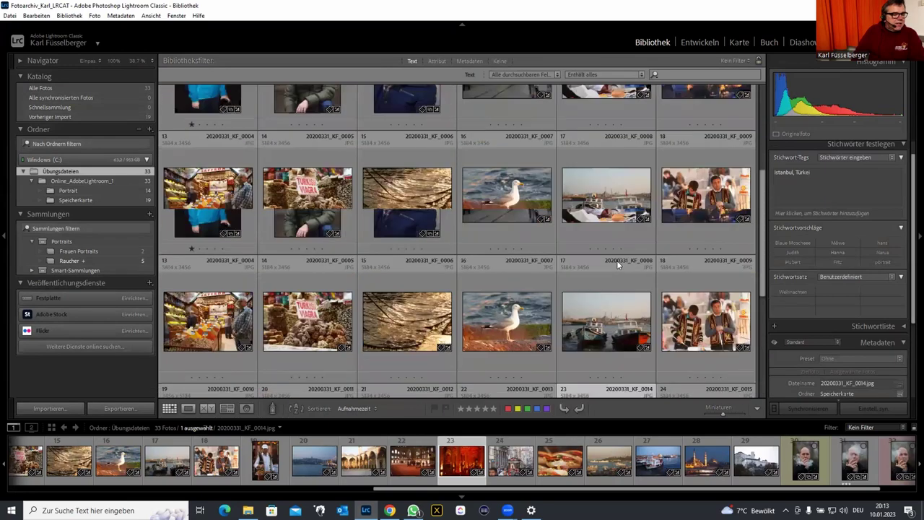
scroll(617, 261, down, 5)
scroll(617, 260, up, 5)
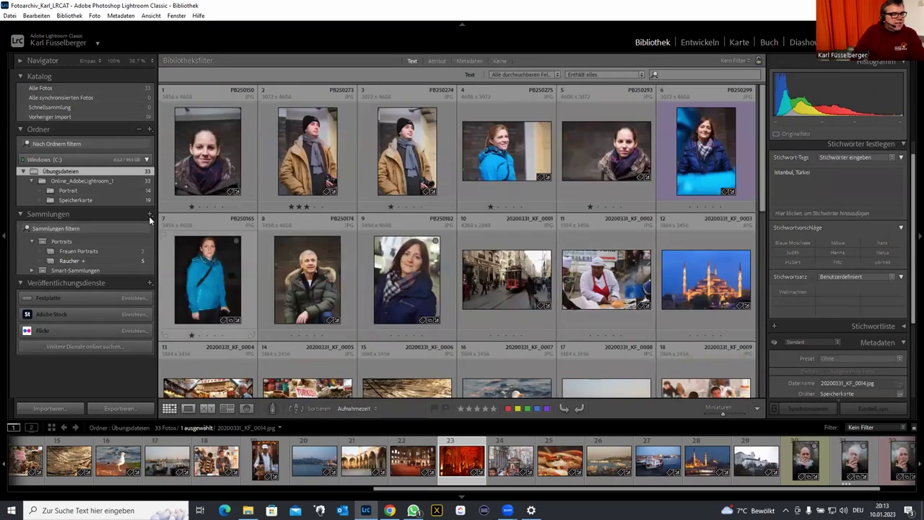
click(117, 180)
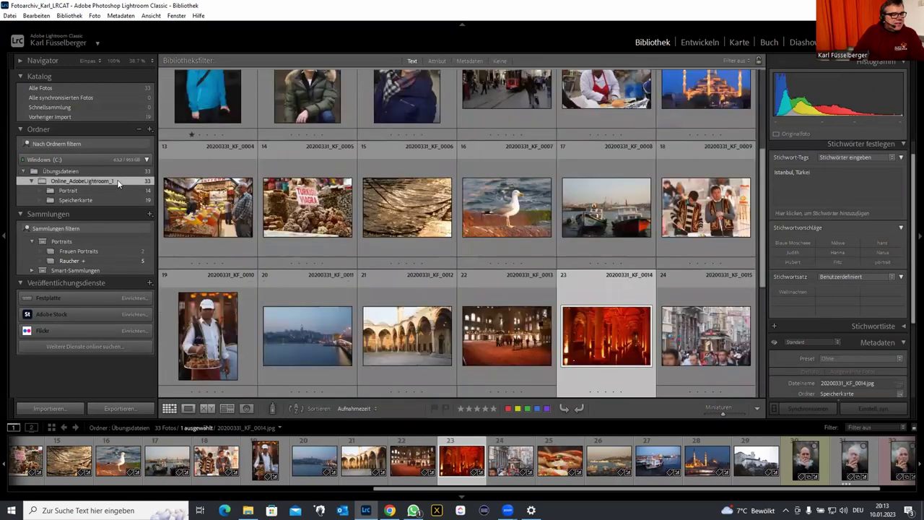
click(120, 189)
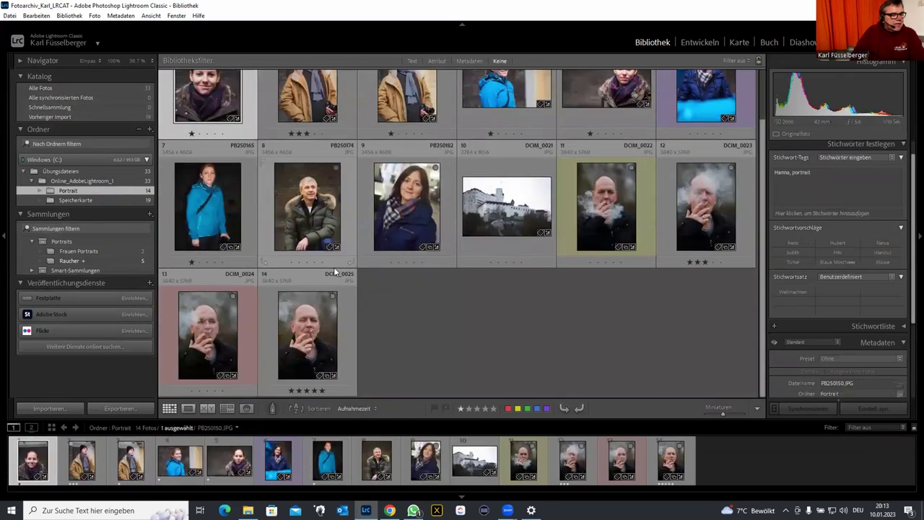
click(119, 200)
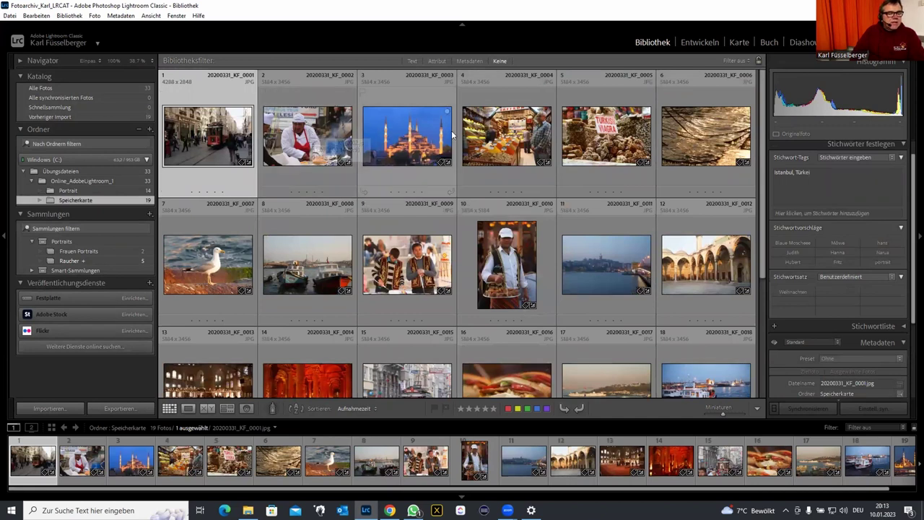
- View the spice-shop and red cistern photos full size in Loupe, returning to Grid
double_click(504, 126)
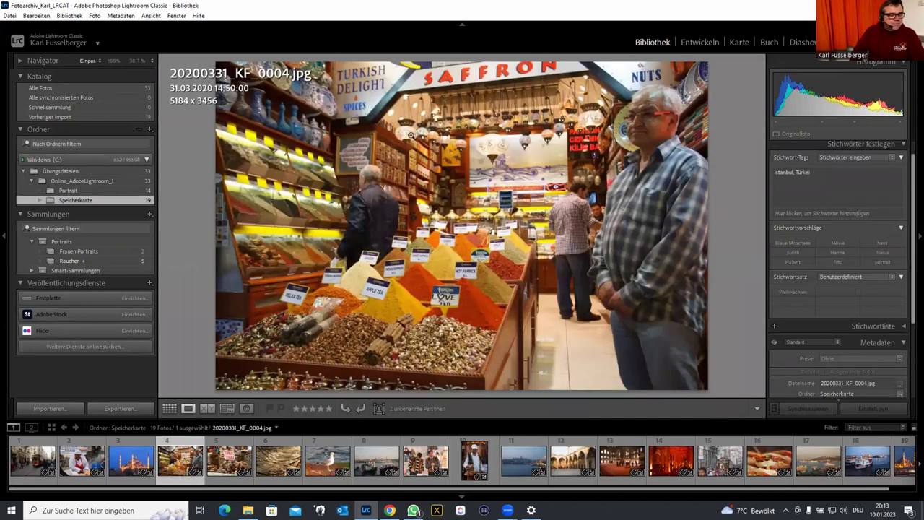
key(g)
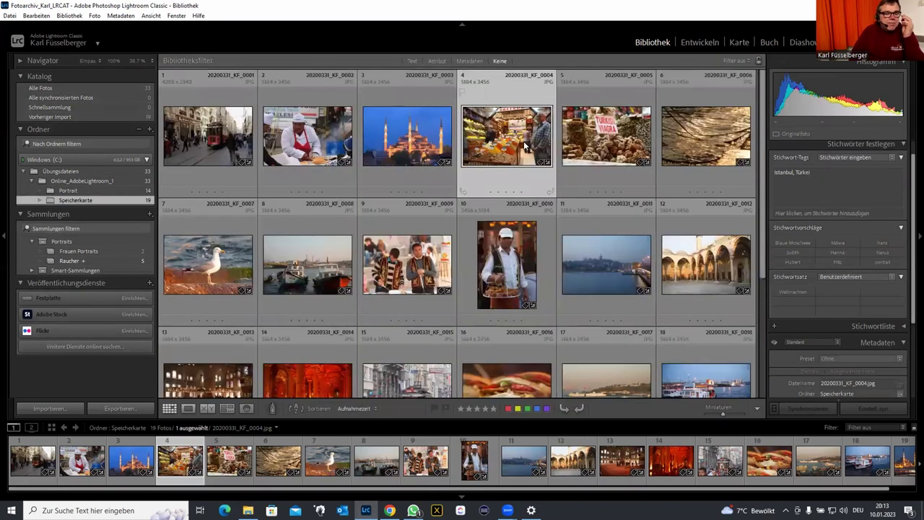
scroll(523, 157, down, 2)
double_click(307, 274)
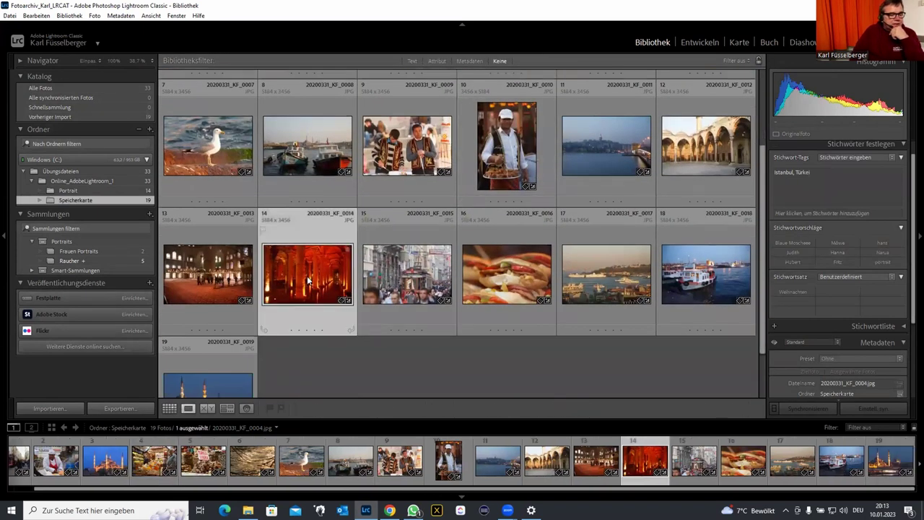
click(169, 408)
scroll(399, 228, up, 2)
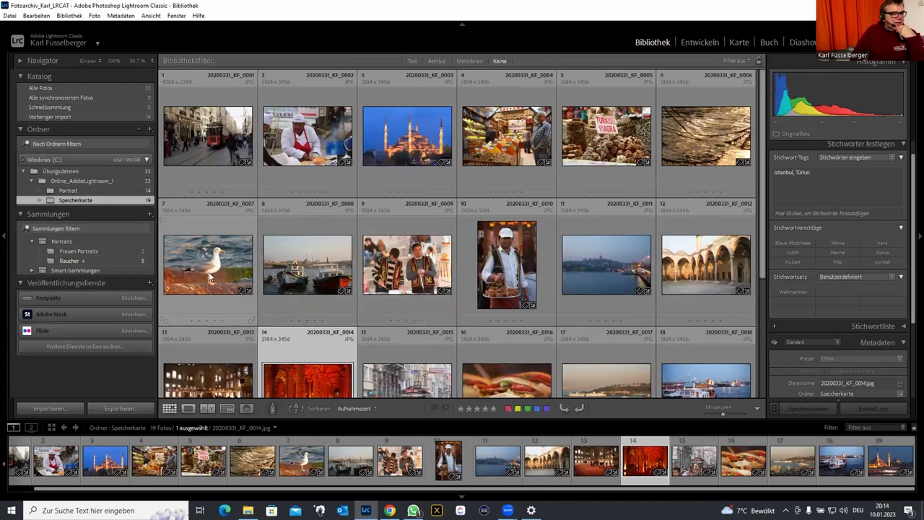
- Show the Portrait folder's 14 photos and select the smoking-man portrait DCIM_0022
click(72, 190)
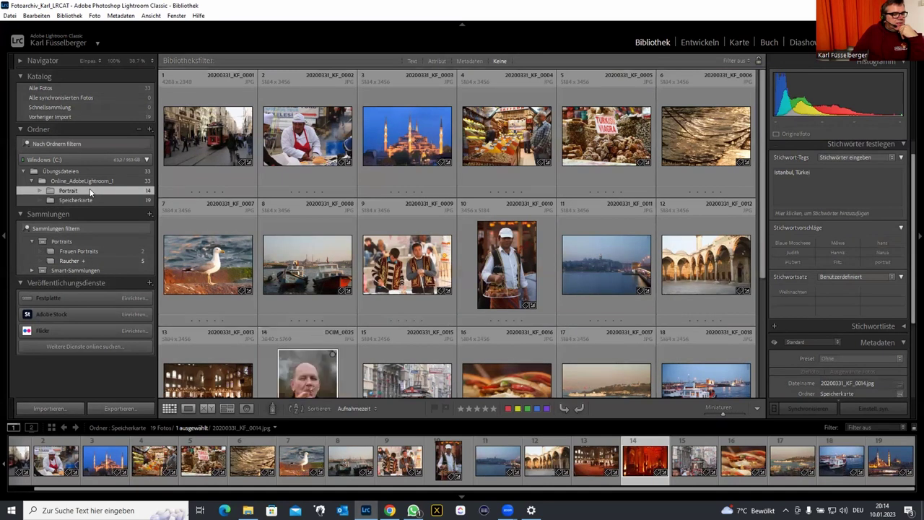
click(622, 239)
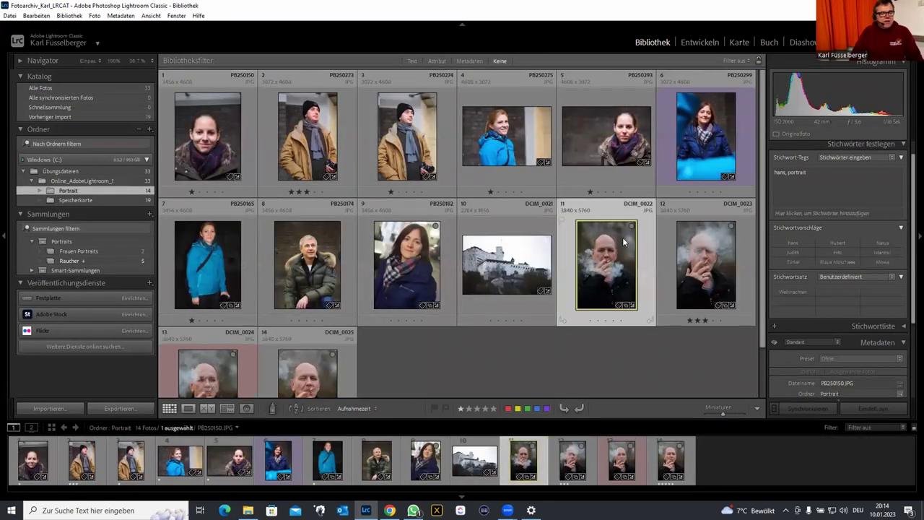
scroll(622, 237, down, 1)
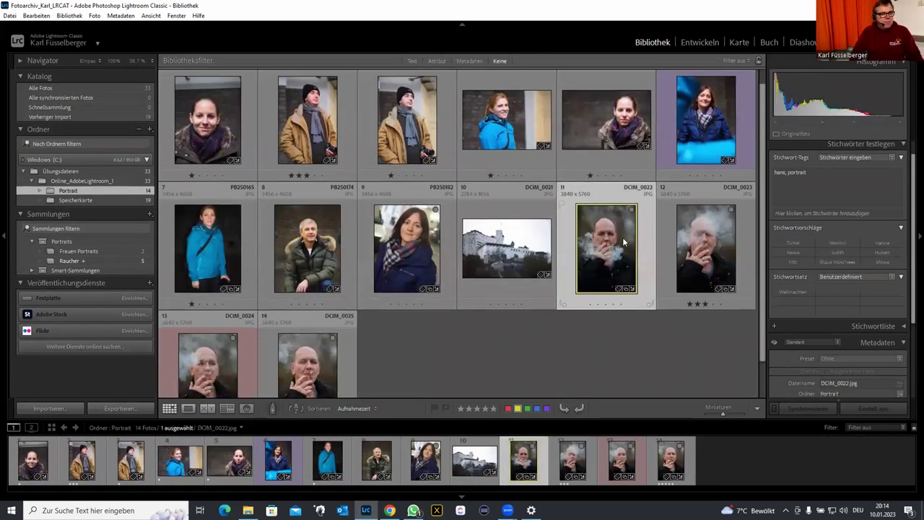
- Group the four smoking-man portraits with Stapeln > In Stapel gruppieren, then expand and collapse it
shift+click(309, 369)
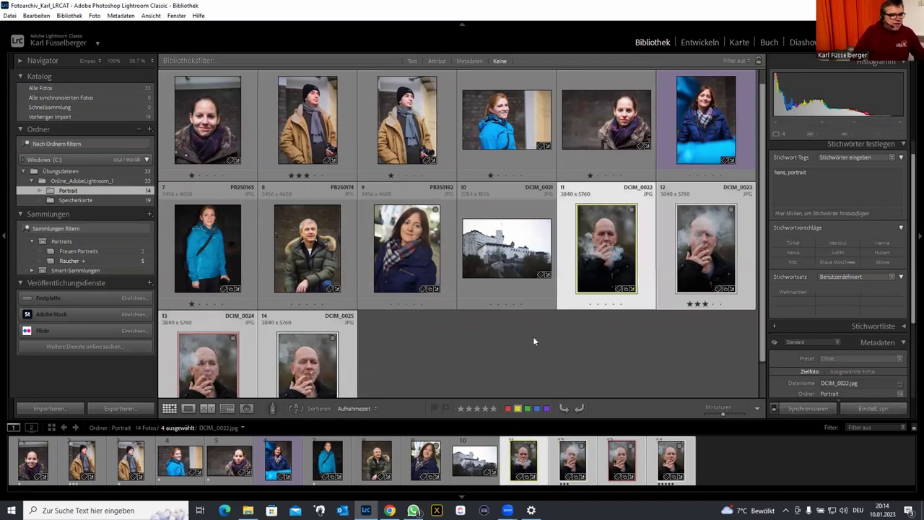
right_click(619, 228)
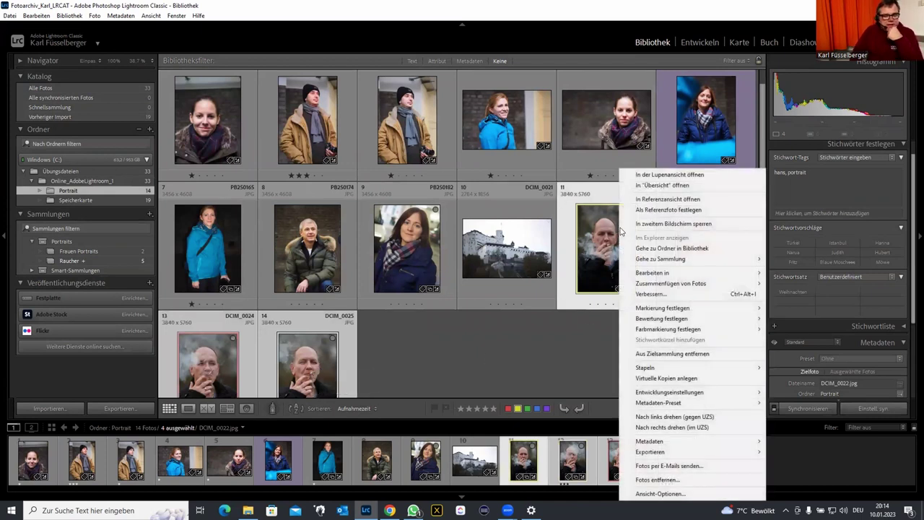
mouse_move(645, 368)
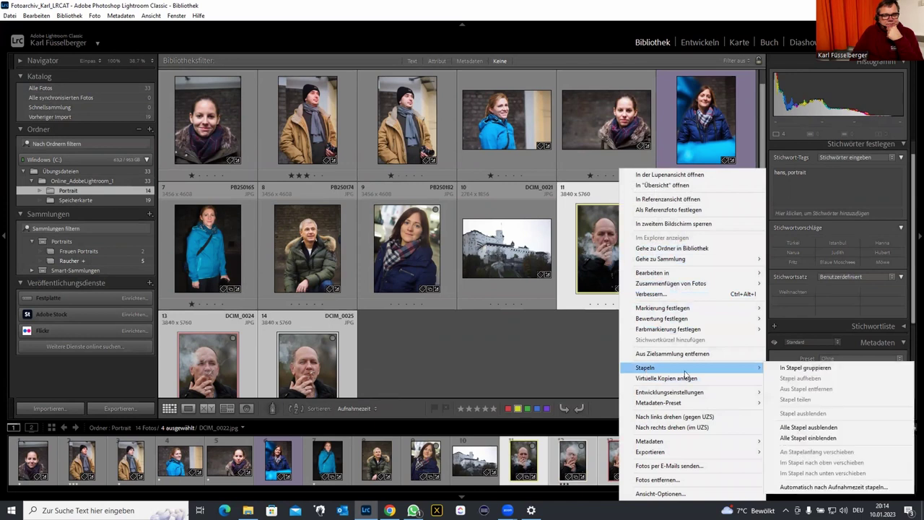
click(808, 370)
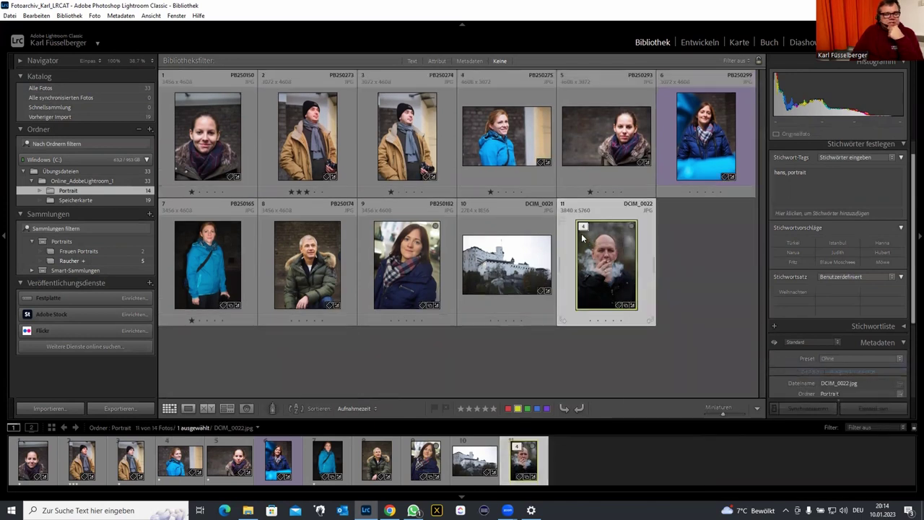
mouse_move(584, 227)
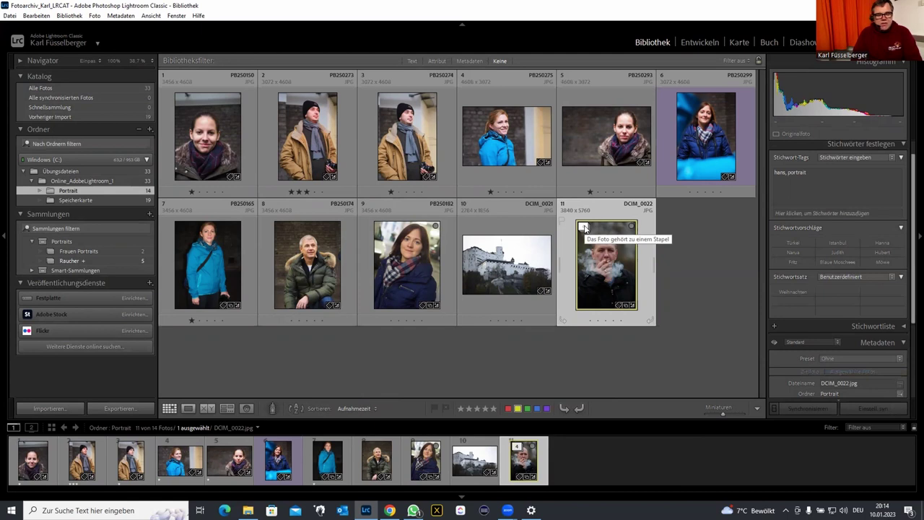
click(584, 226)
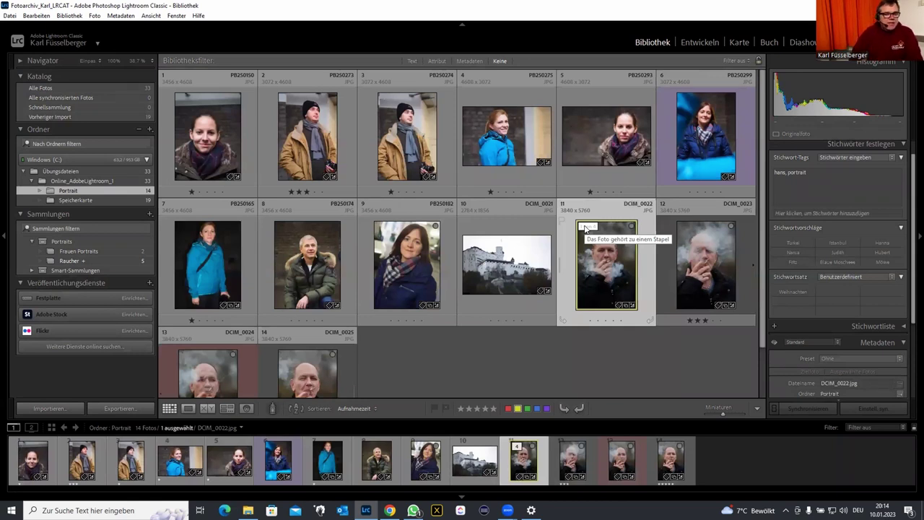
click(585, 230)
- Drag the dark-haired woman's portrait onto the stack, then back to position 9
drag(442, 279, 602, 259)
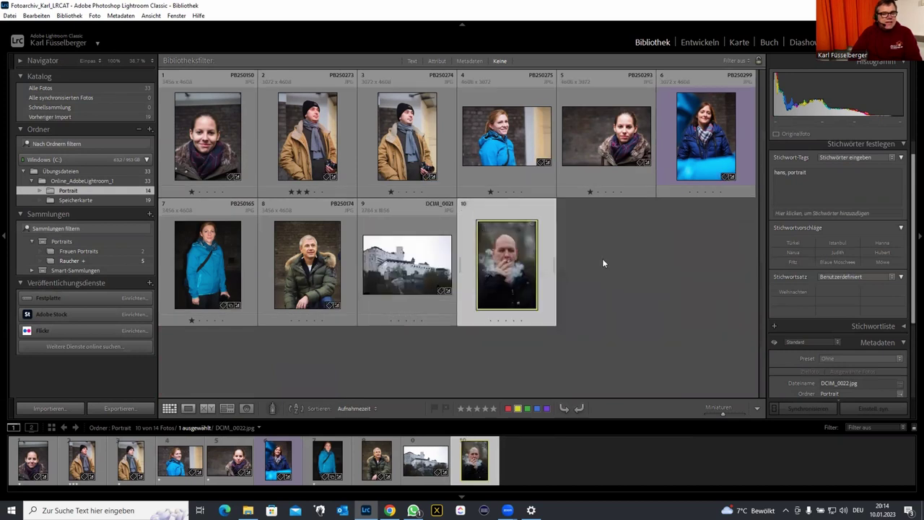
click(484, 229)
drag(296, 365, 397, 276)
- Select the first portrait and scroll through the Portrait folder grid
scroll(647, 300, down, 1)
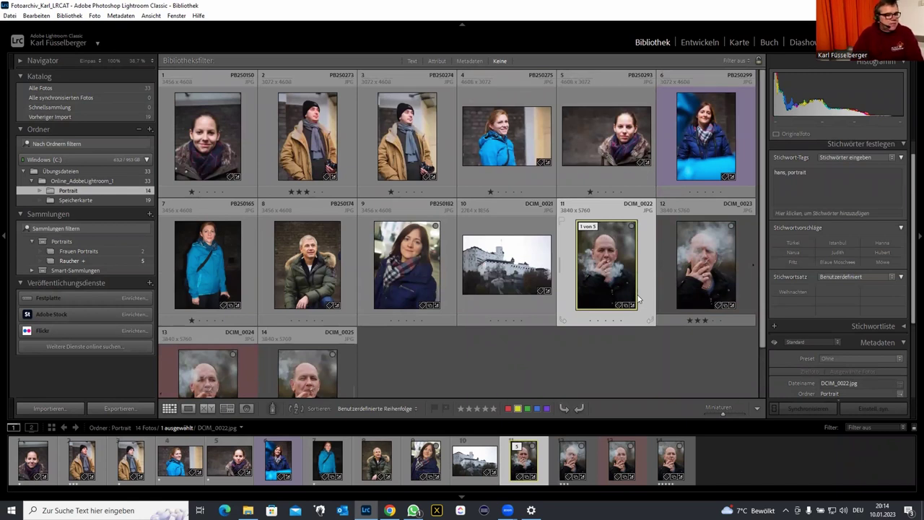
click(211, 149)
scroll(766, 316, down, 1)
scroll(769, 313, up, 1)
scroll(622, 354, down, 1)
scroll(622, 354, up, 1)
scroll(518, 359, down, 1)
scroll(519, 359, up, 1)
scroll(518, 359, down, 1)
scroll(519, 359, up, 1)
scroll(523, 359, down, 1)
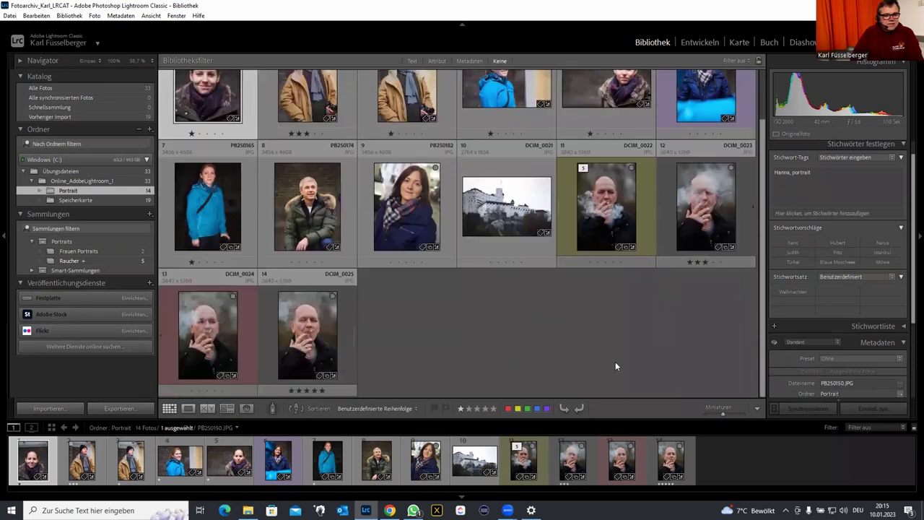
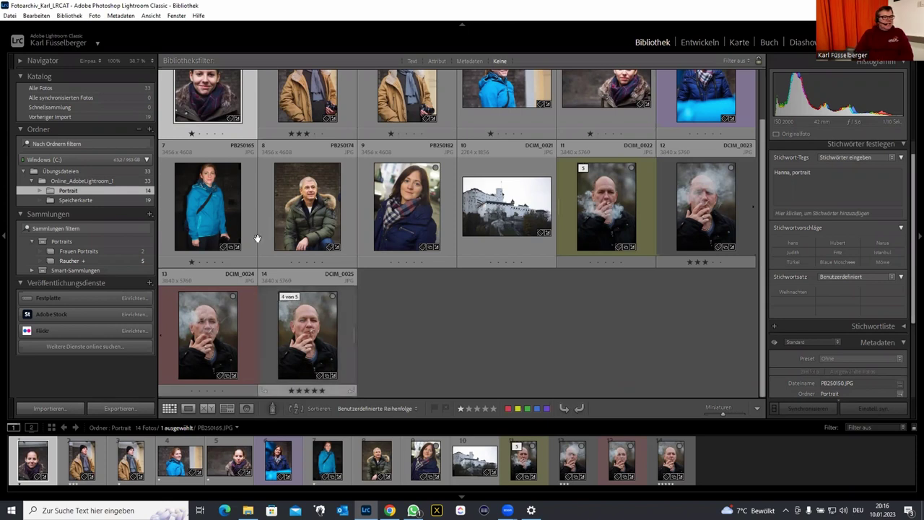
- Show the Online_AdobeLightroom_1 photos, then narrow to the 19 Speicherkarte folder photos
click(82, 181)
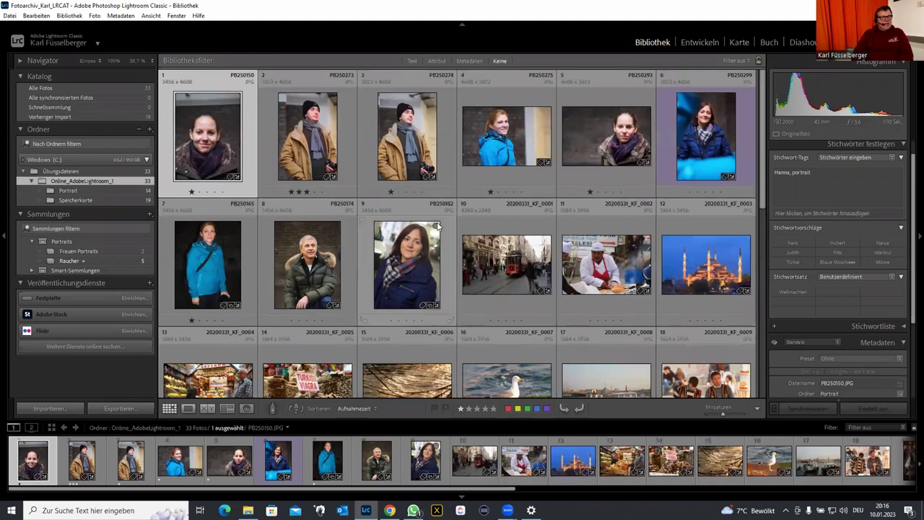
scroll(440, 222, down, 2)
click(109, 203)
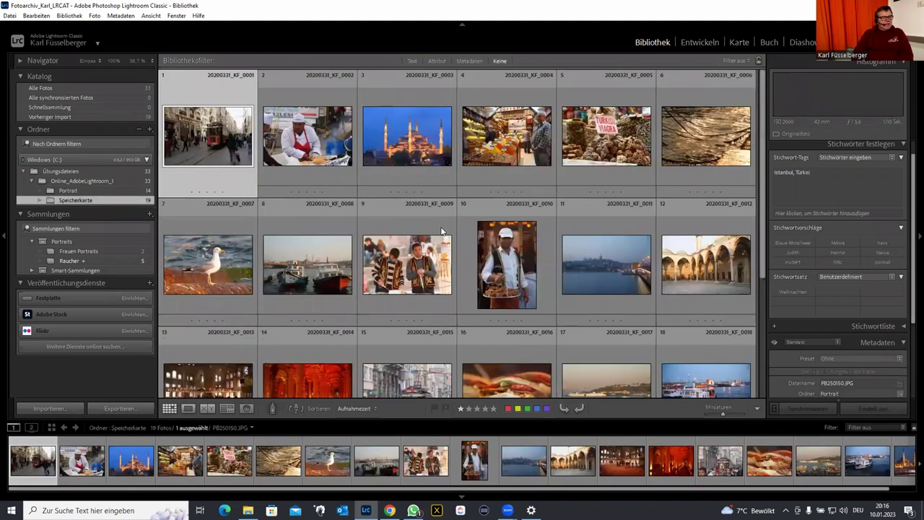
scroll(480, 240, up, 1)
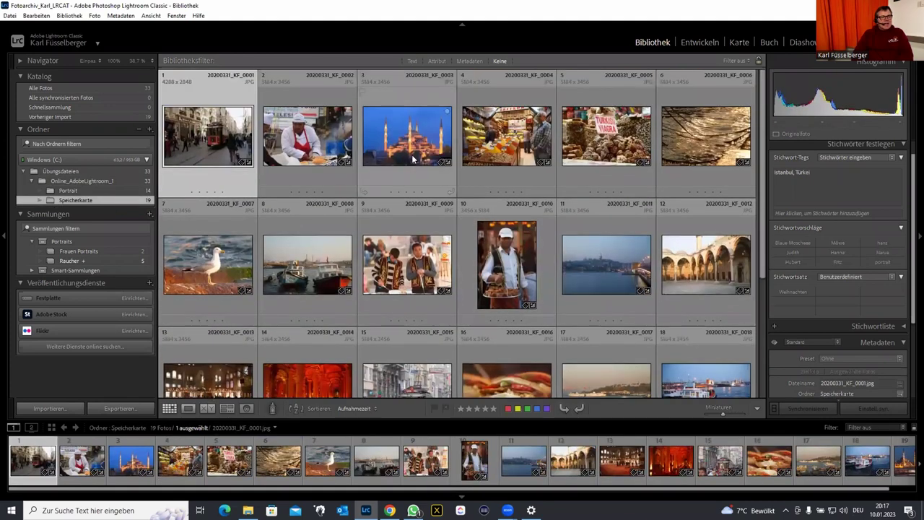
- View the Turkish Viagra market photo in Loupe view, then return to the thumbnail grid
click(412, 154)
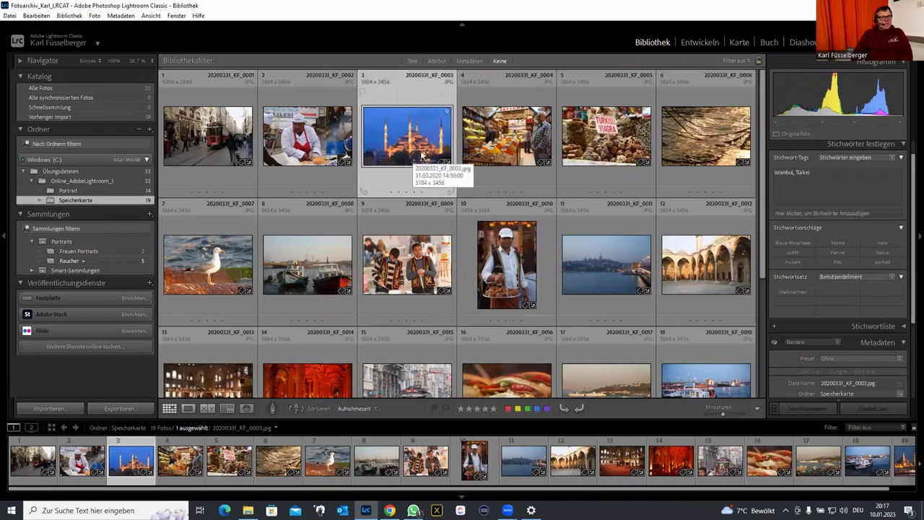
click(619, 139)
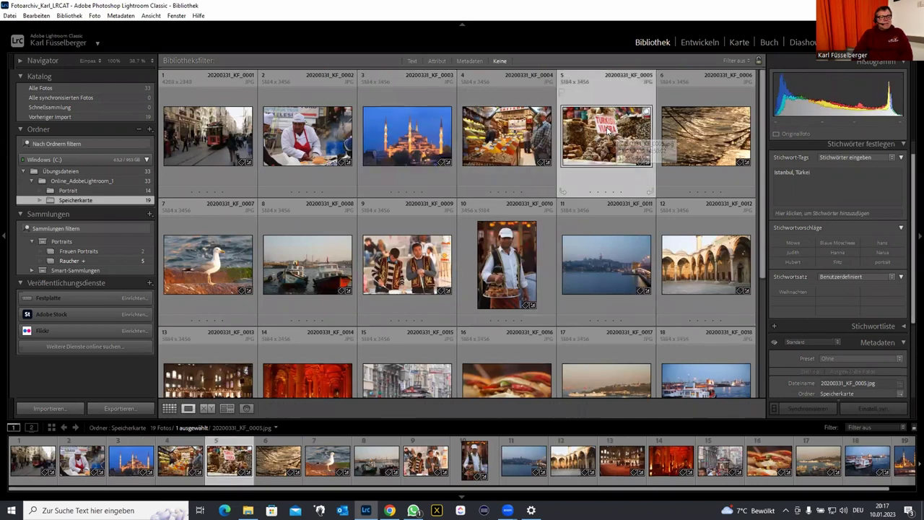
double_click(620, 136)
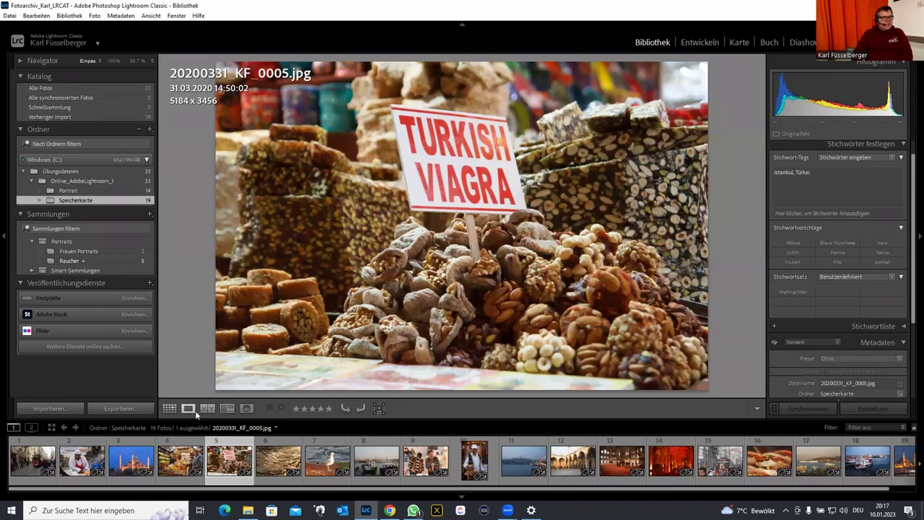
click(169, 408)
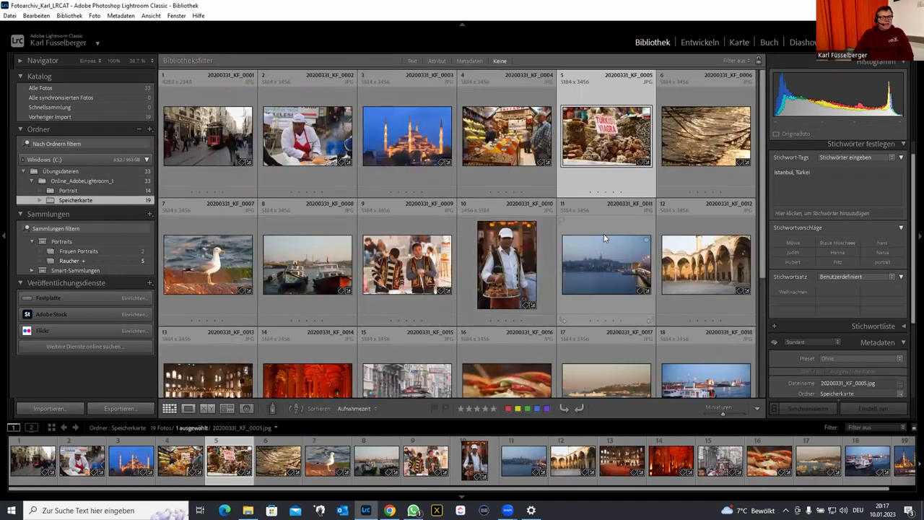
scroll(565, 239, down, 3)
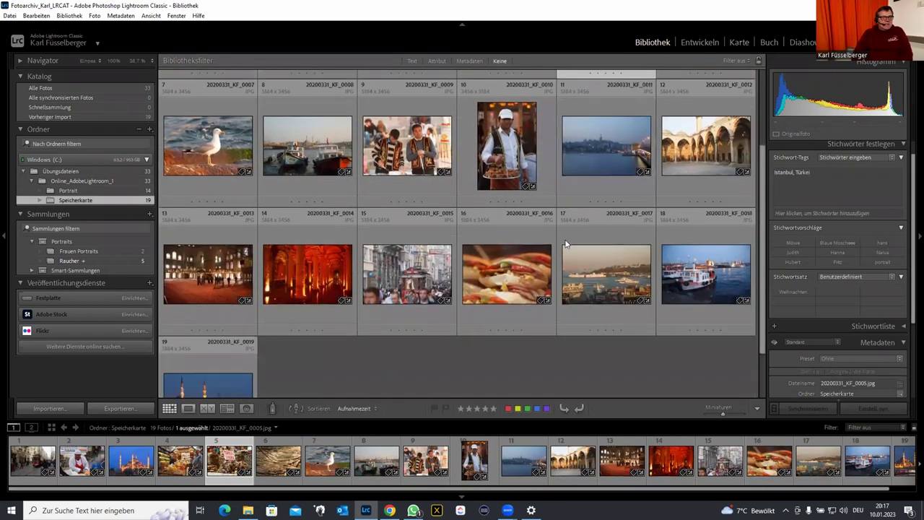
scroll(566, 244, down, 3)
scroll(567, 244, up, 6)
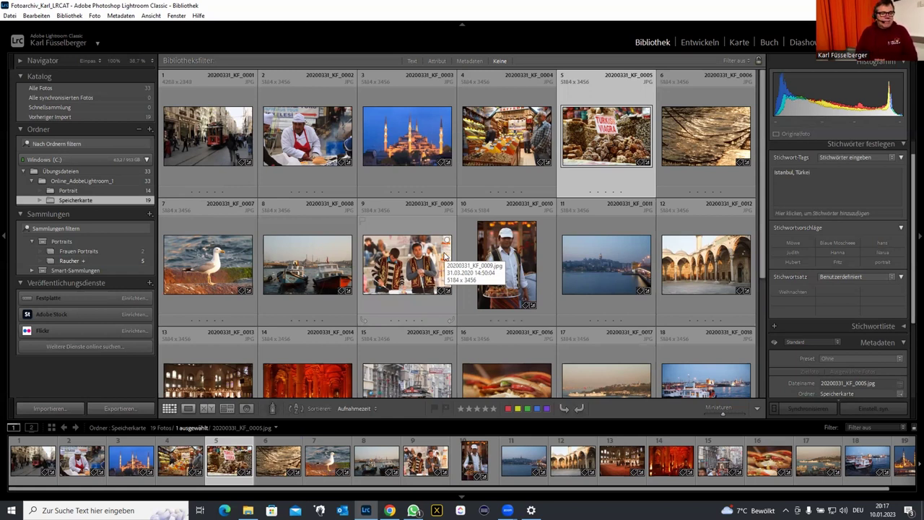
- Filter by Türkei and Istanbul keywords, and remove Istanbul from KF_0005, KF_0006 and KF_0007
scroll(911, 412, down, 3)
click(906, 216)
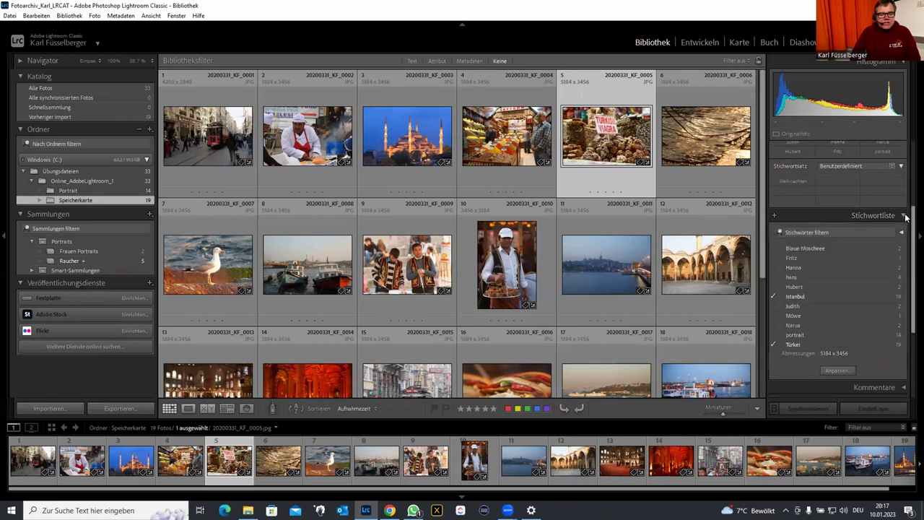
scroll(910, 263, down, 2)
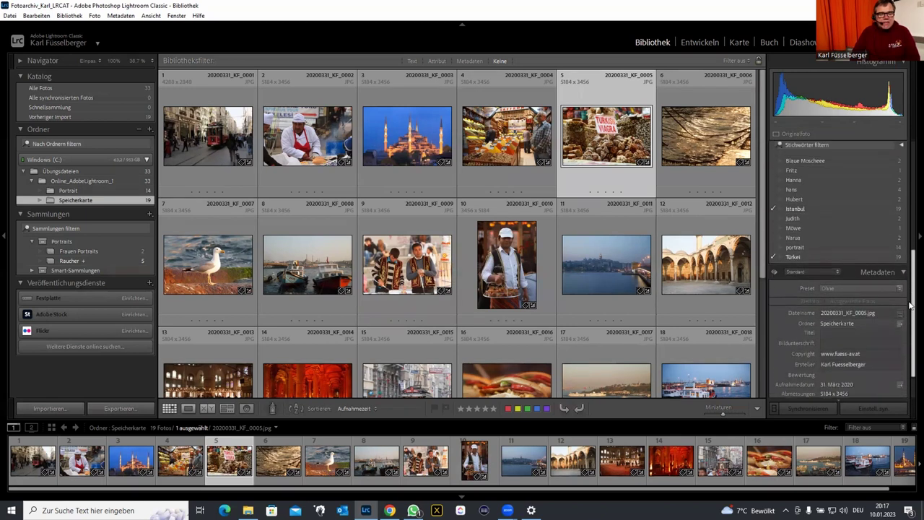
click(905, 269)
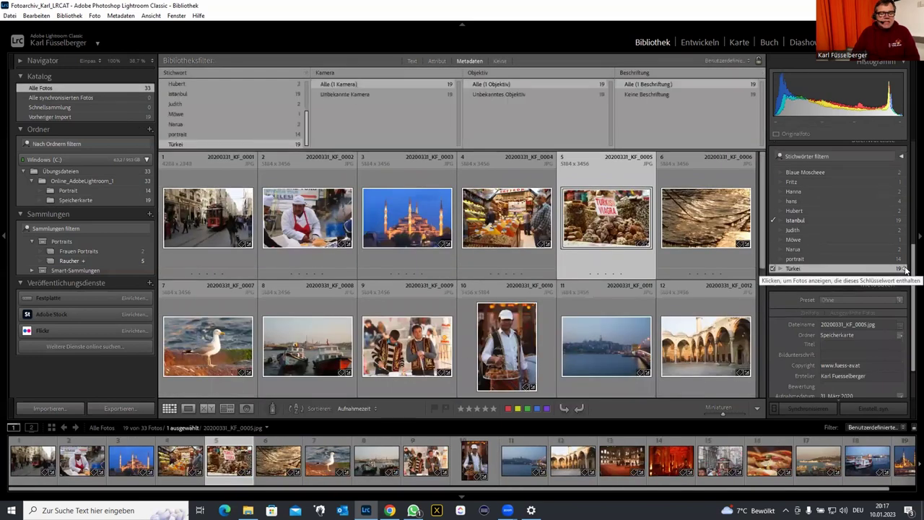
click(904, 220)
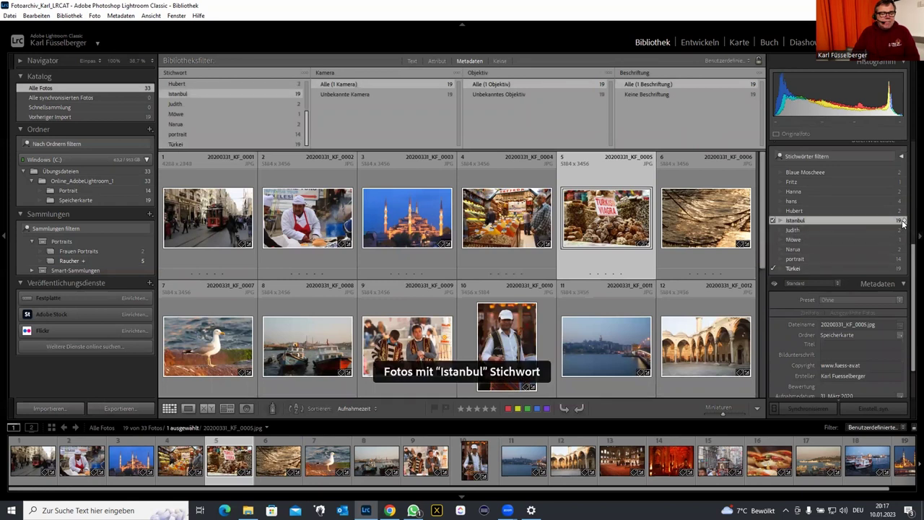
click(774, 220)
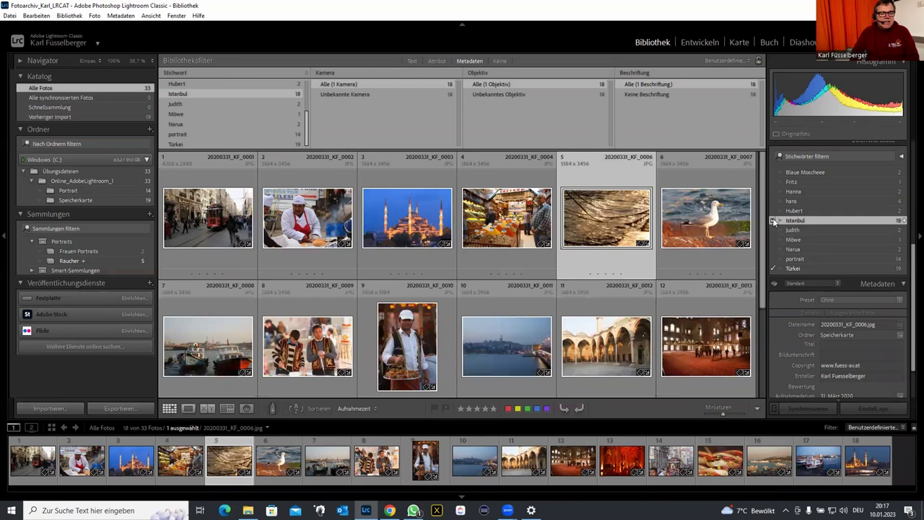
click(774, 220)
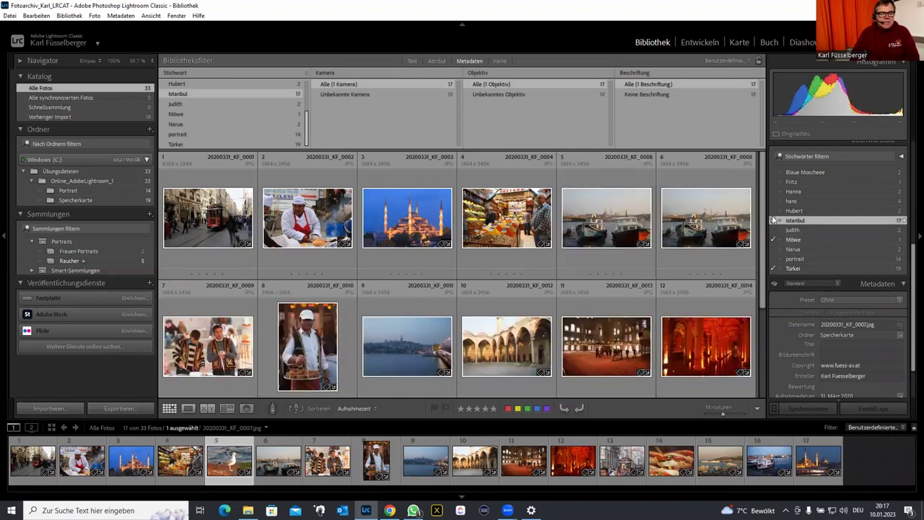
click(774, 221)
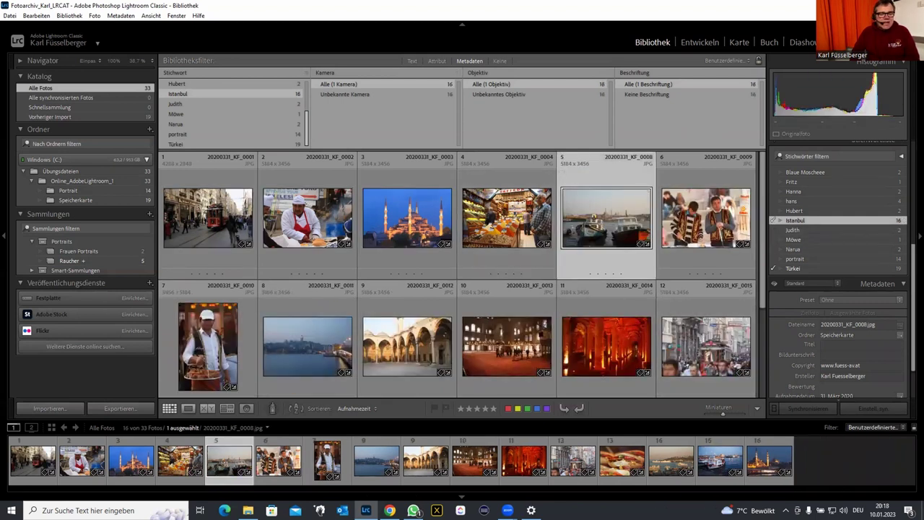
- Filter the grid in turn by the Hubert, hans, Istanbul and portrait keywords
click(906, 210)
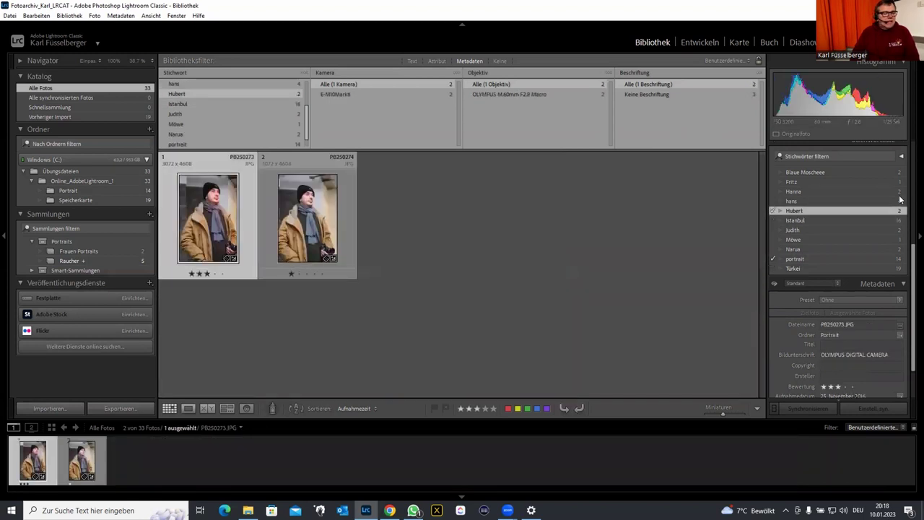
click(174, 84)
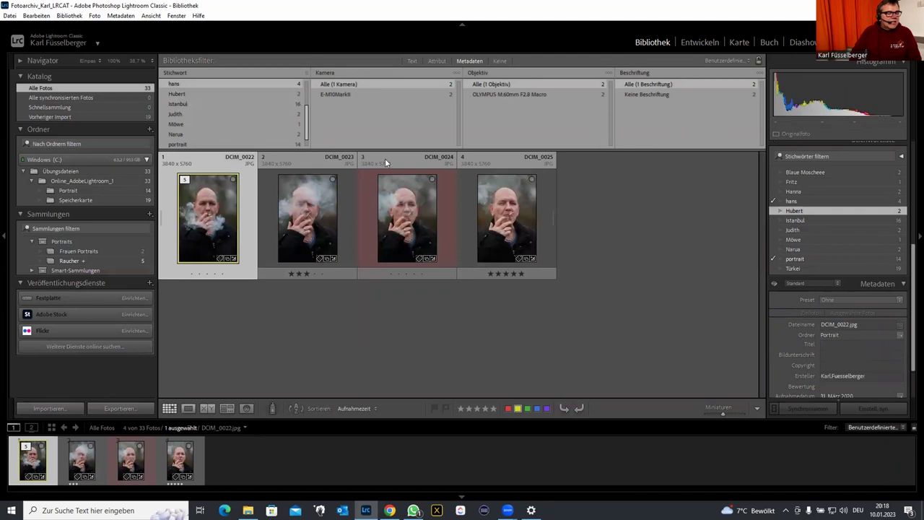
click(173, 94)
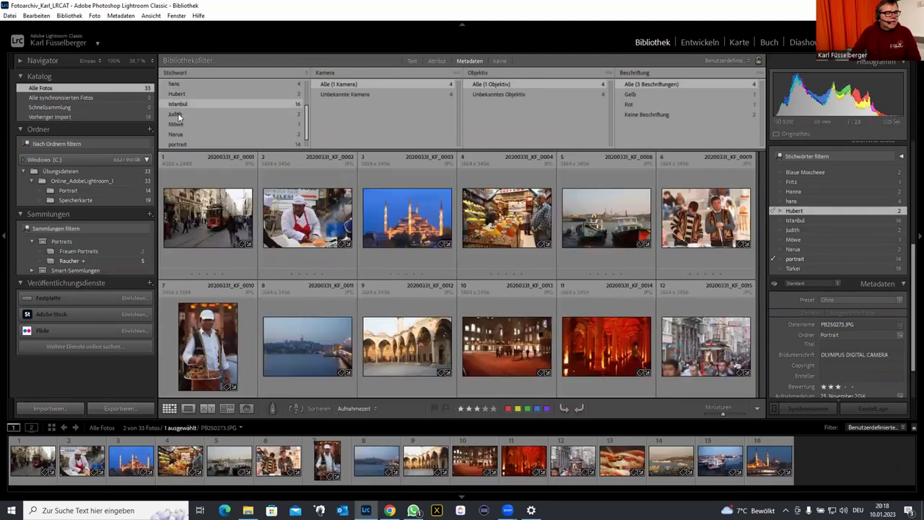
click(176, 115)
click(178, 134)
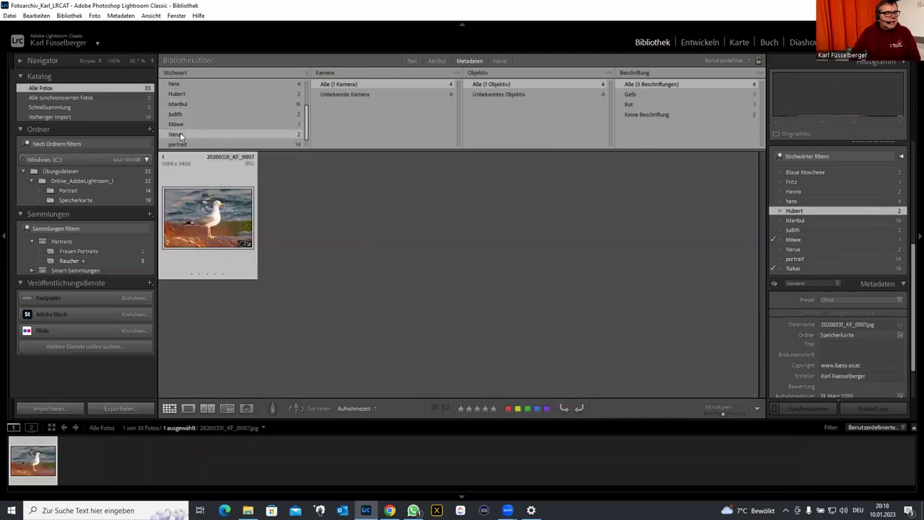
click(181, 145)
scroll(187, 145, down, 1)
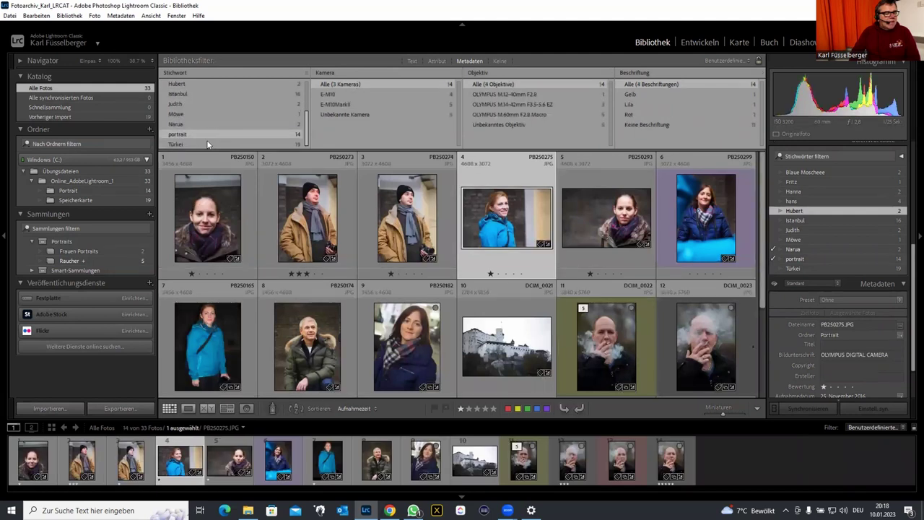
- Try the Türkei, Hubert, Istanbul and Judith keyword filters, then turn library filtering off
click(181, 145)
click(179, 84)
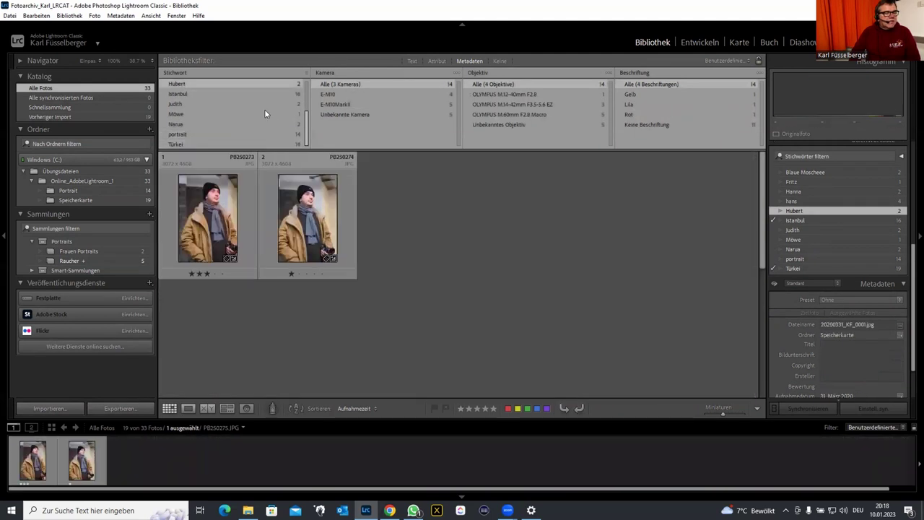
click(210, 95)
click(227, 105)
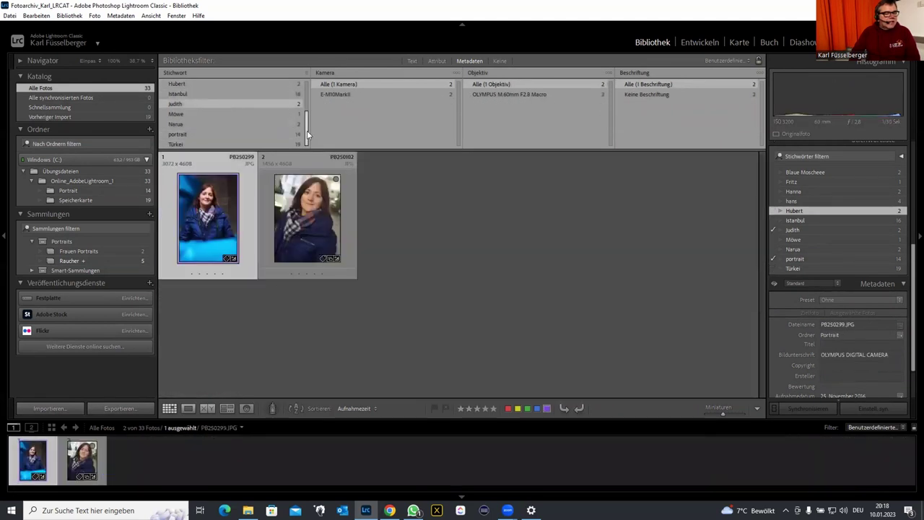
scroll(220, 90, up, 3)
click(218, 82)
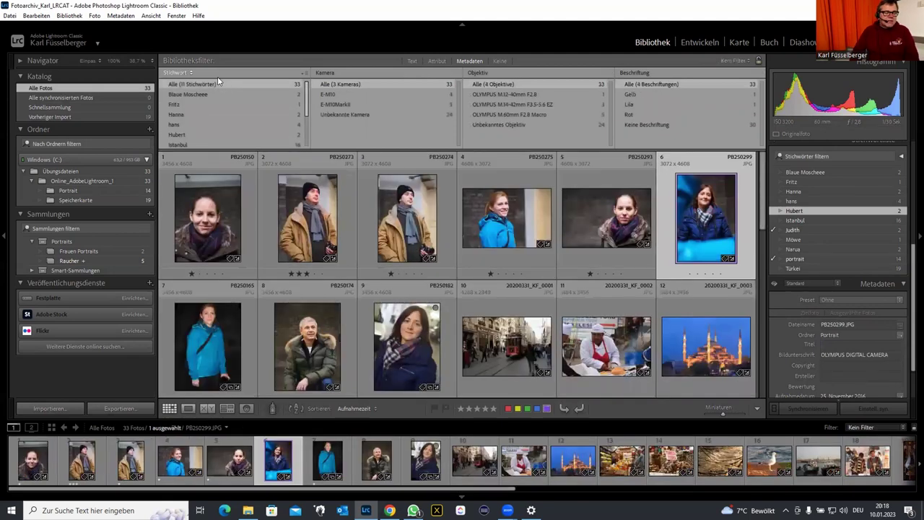
click(468, 60)
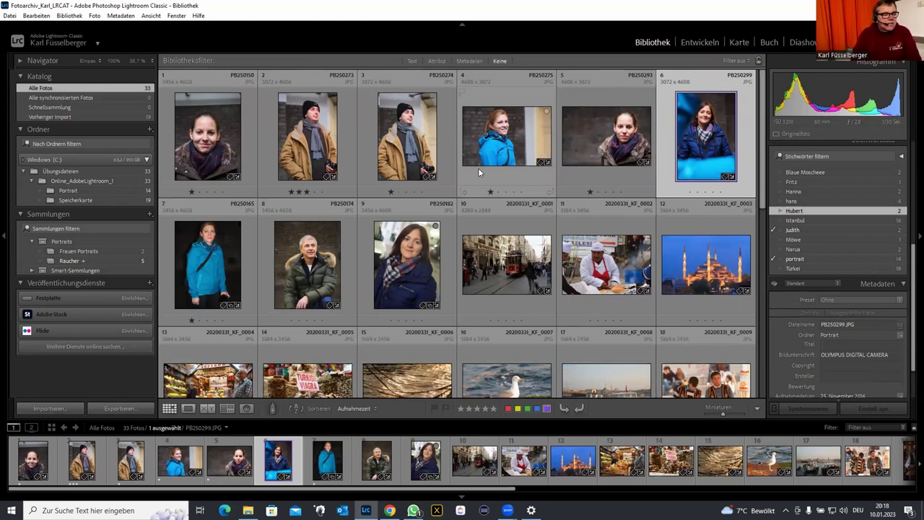
- Try the Belichtungsinformationen and Markiert library filter presets
click(740, 63)
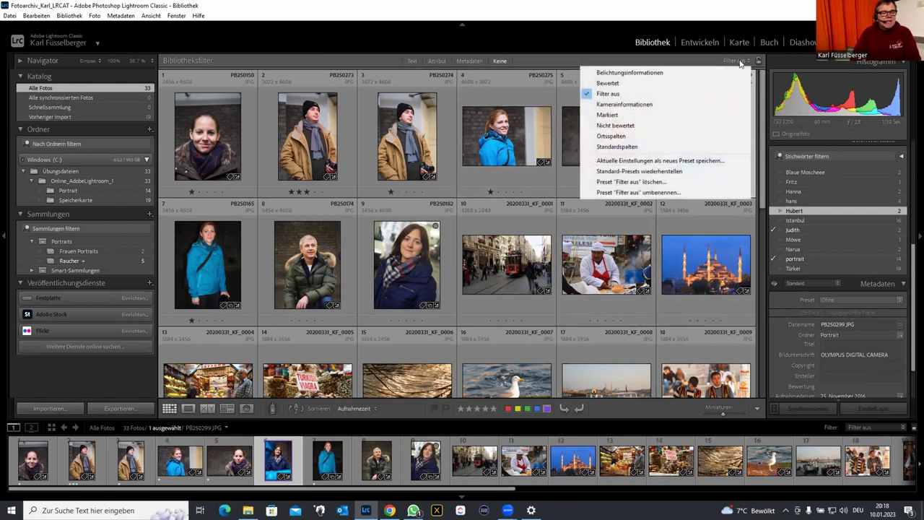
click(649, 73)
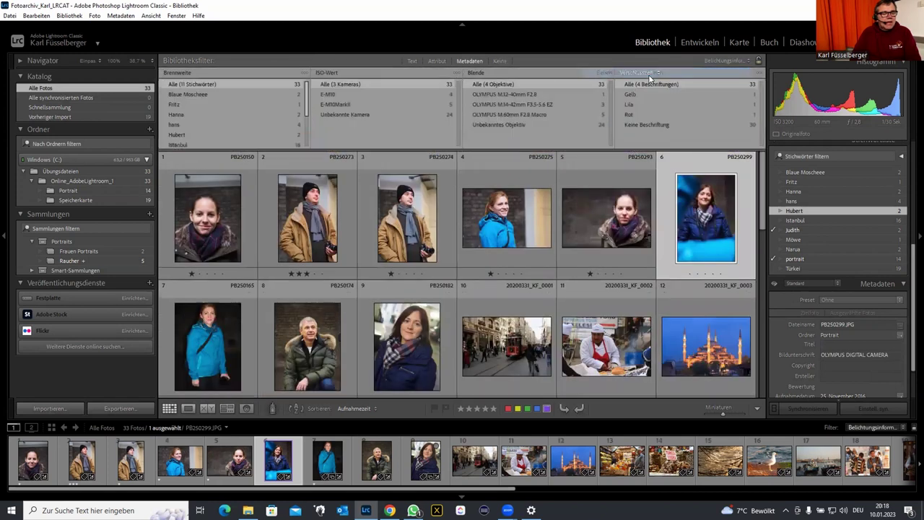
click(730, 61)
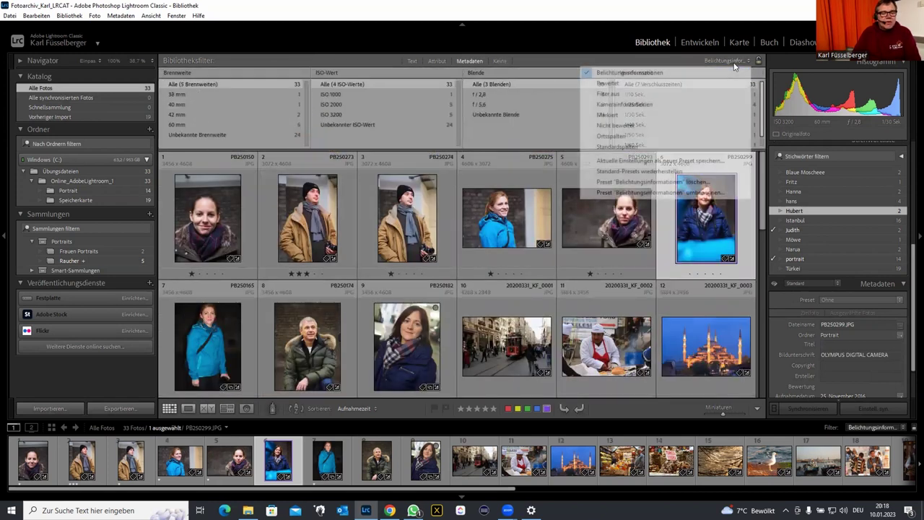
click(645, 113)
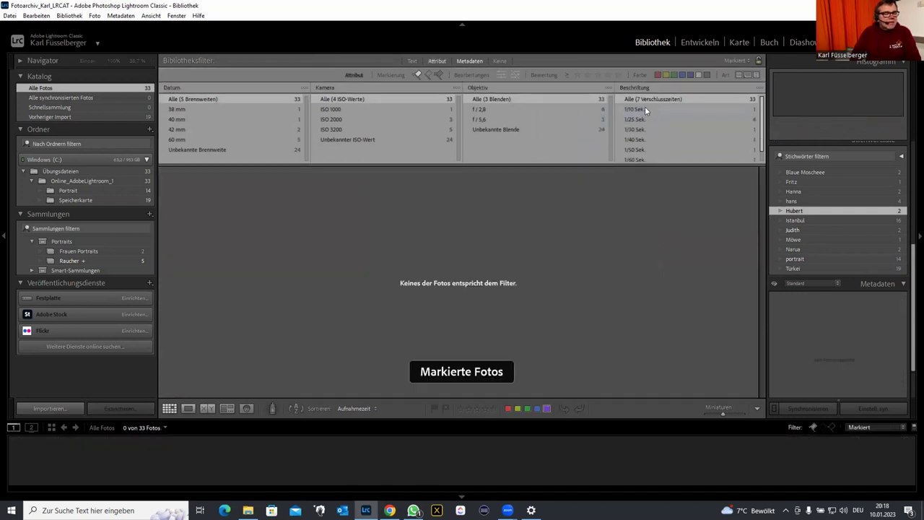
- Save the current filter settings as a new filter preset named '3 Sterne'
click(744, 61)
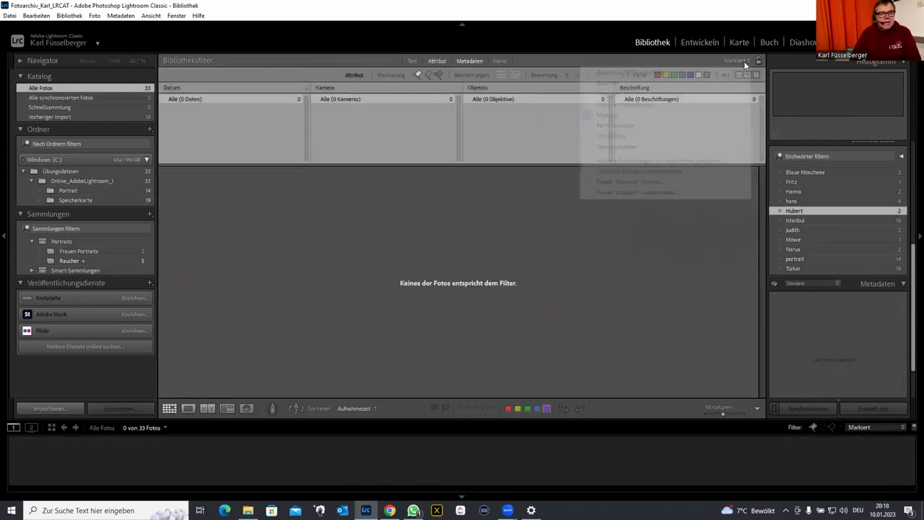
click(723, 175)
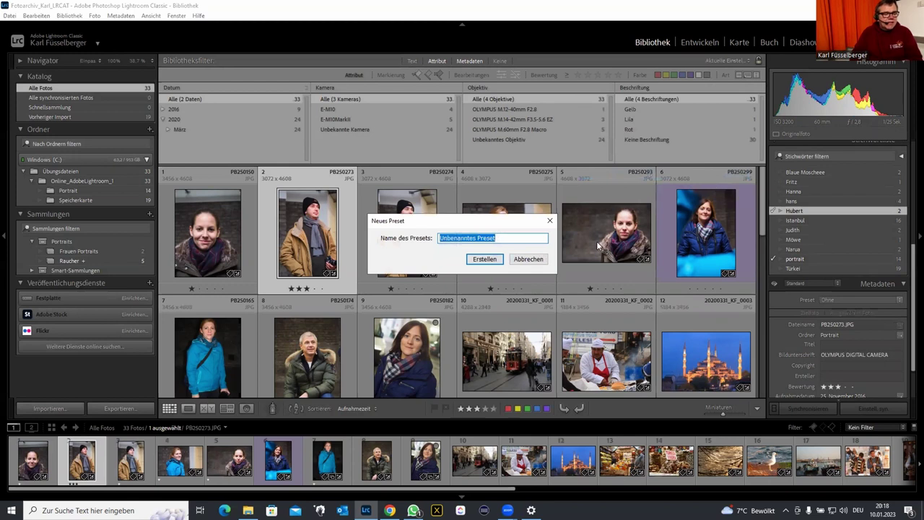
text(3 Sterne)
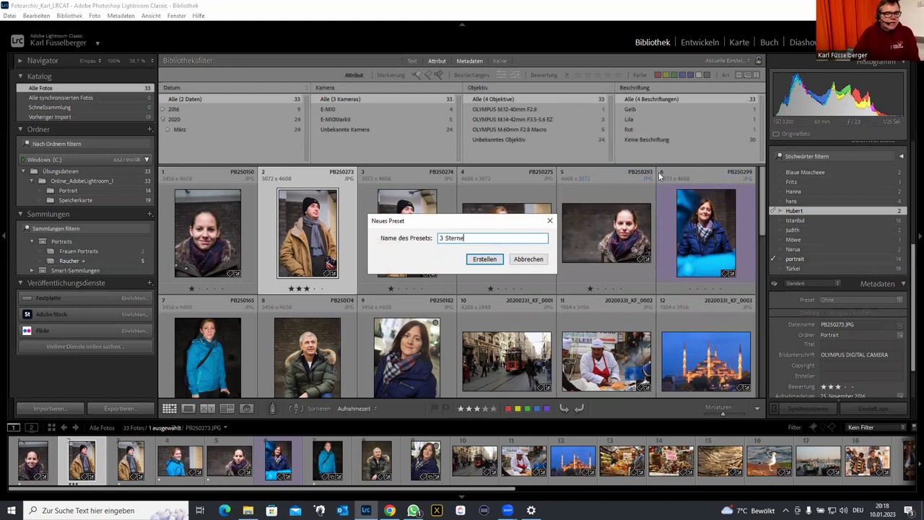
click(486, 259)
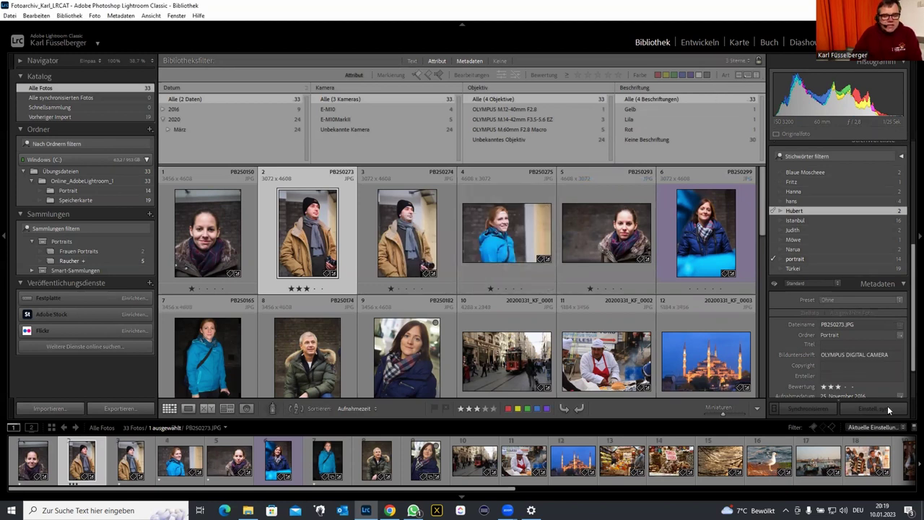
- Apply the 3 Sterne preset to the filmstrip, then set the library filter to Keine
click(884, 428)
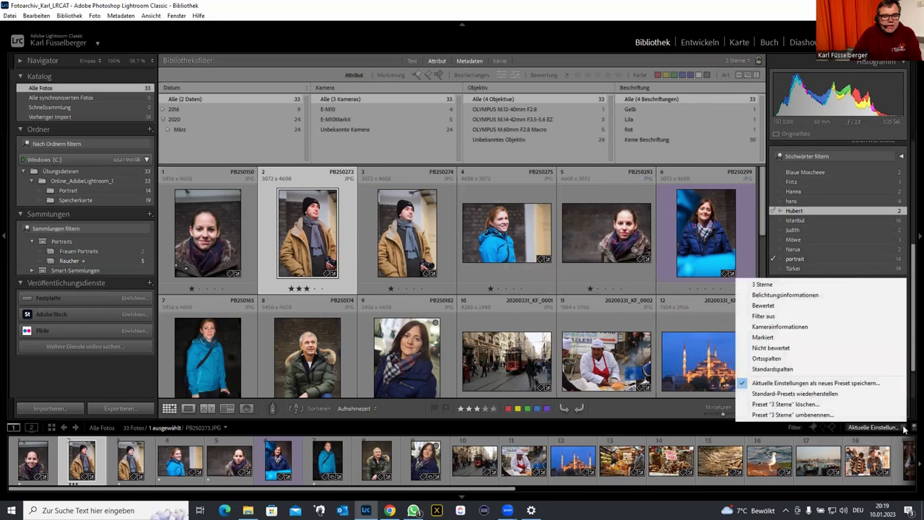
click(827, 414)
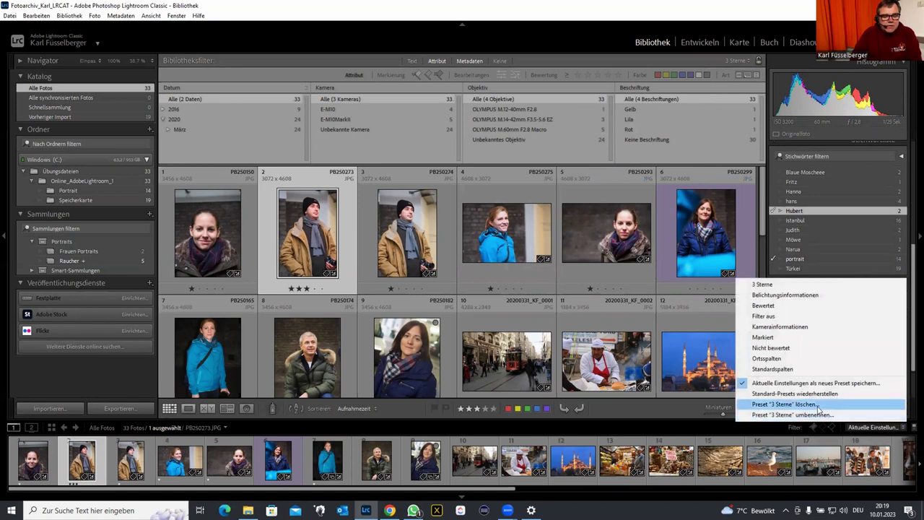
click(900, 428)
click(767, 286)
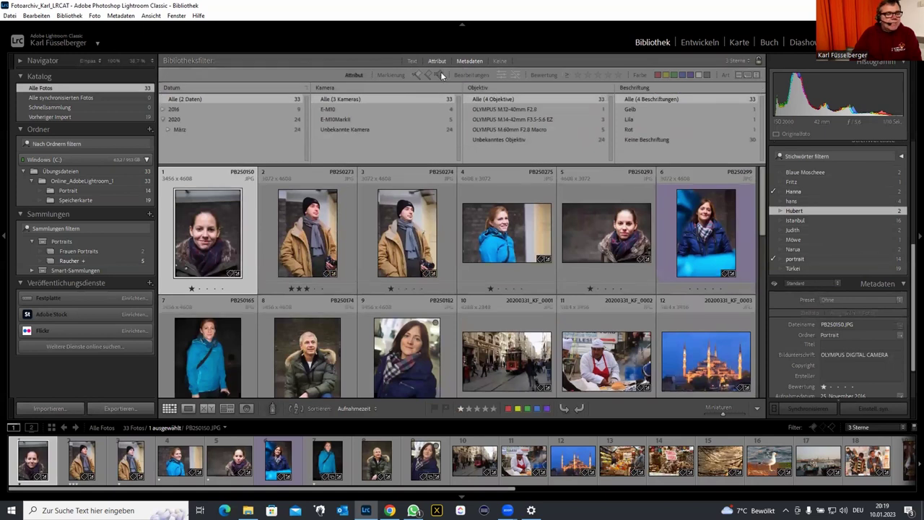
click(468, 61)
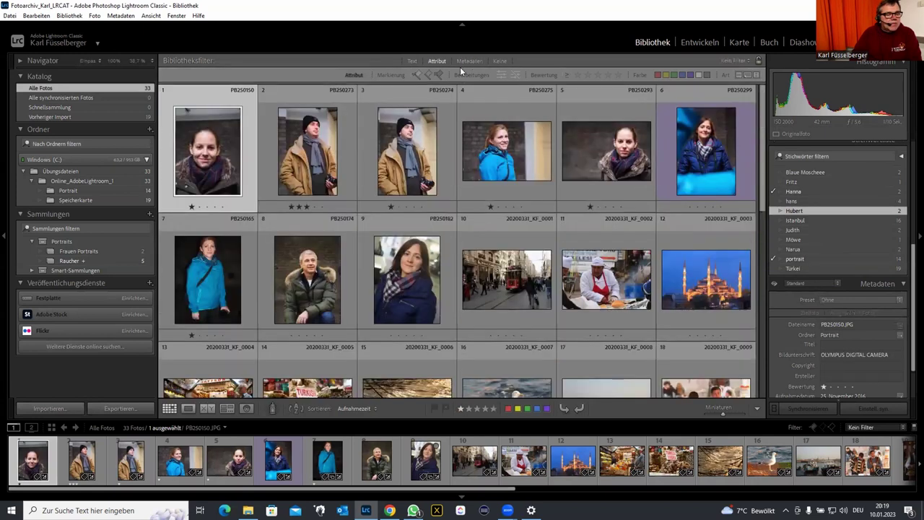
click(434, 62)
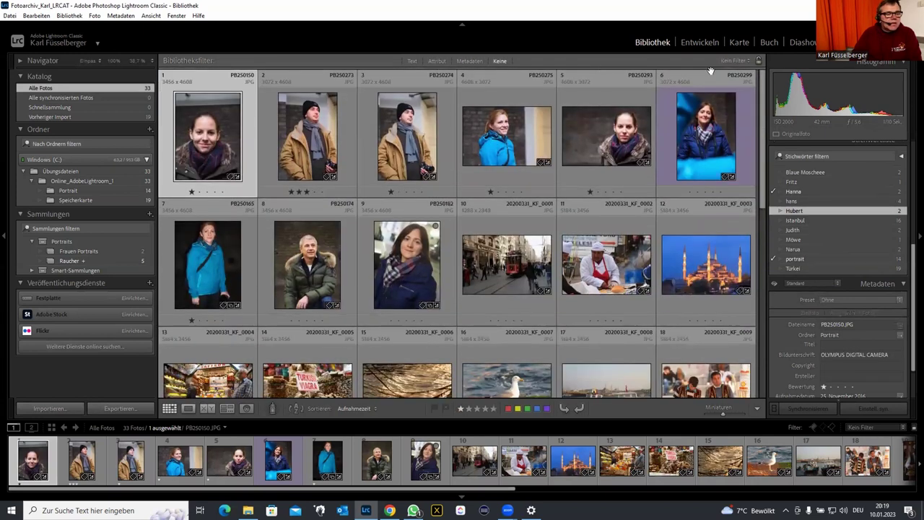
- Update the 3 Sterne preset to a rating filter of three stars or higher
click(744, 61)
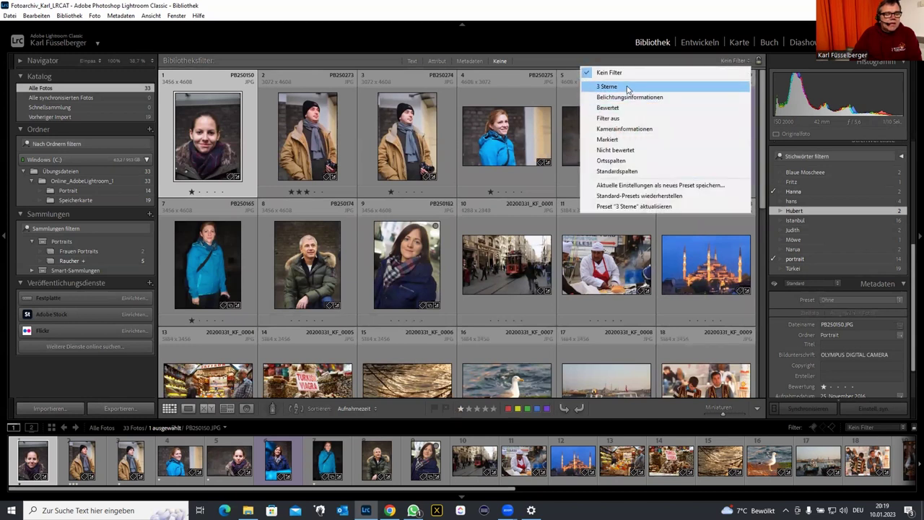
click(628, 87)
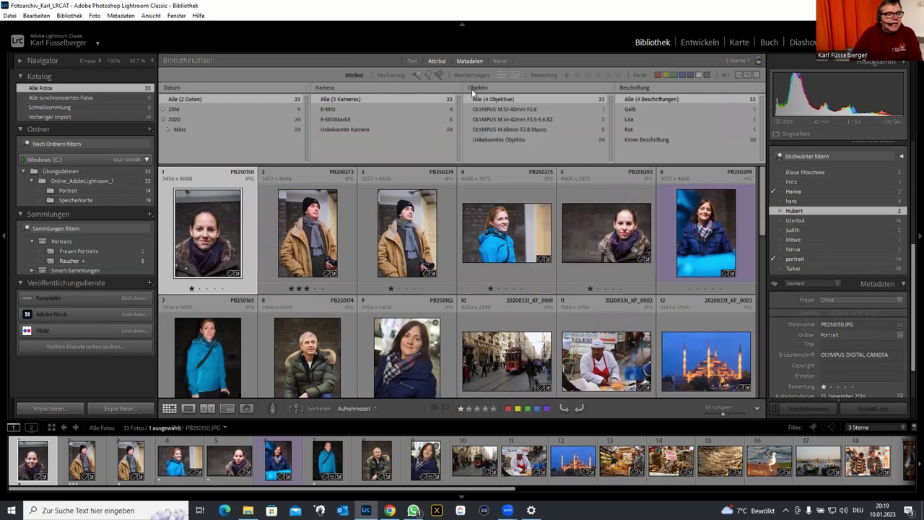
click(466, 61)
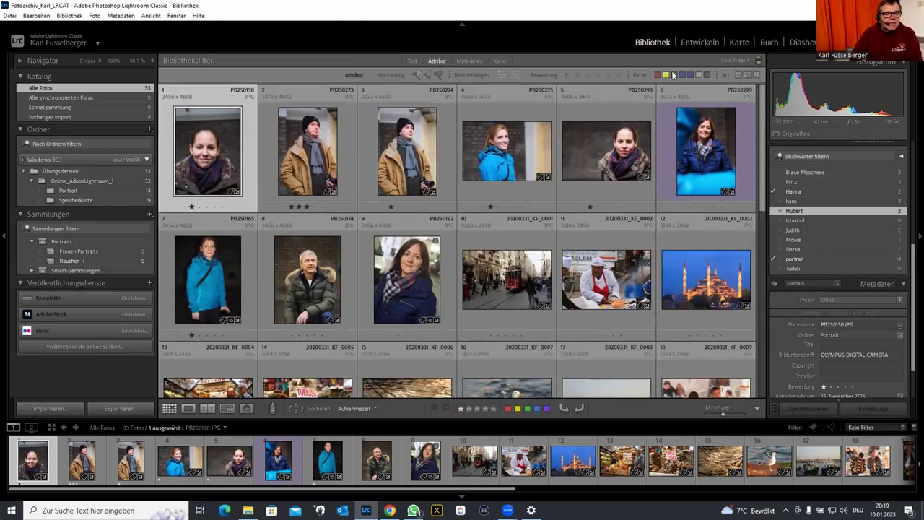
click(601, 73)
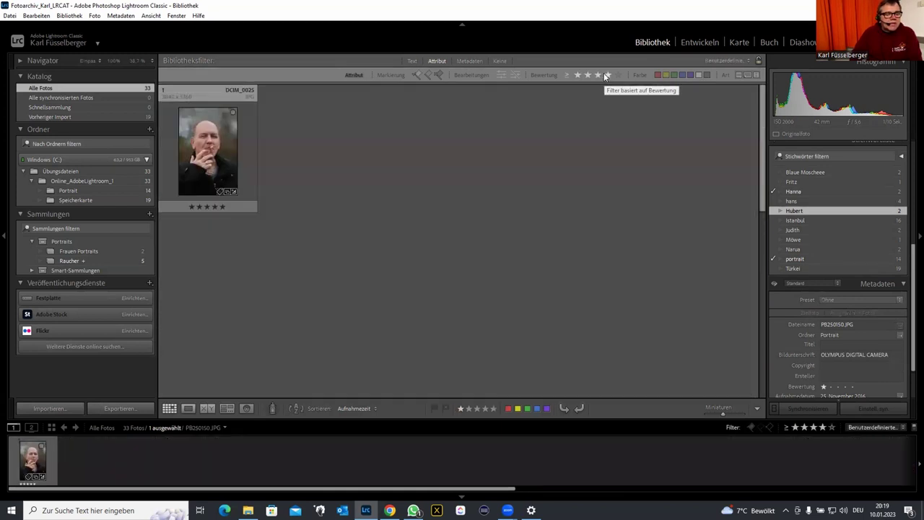
click(750, 60)
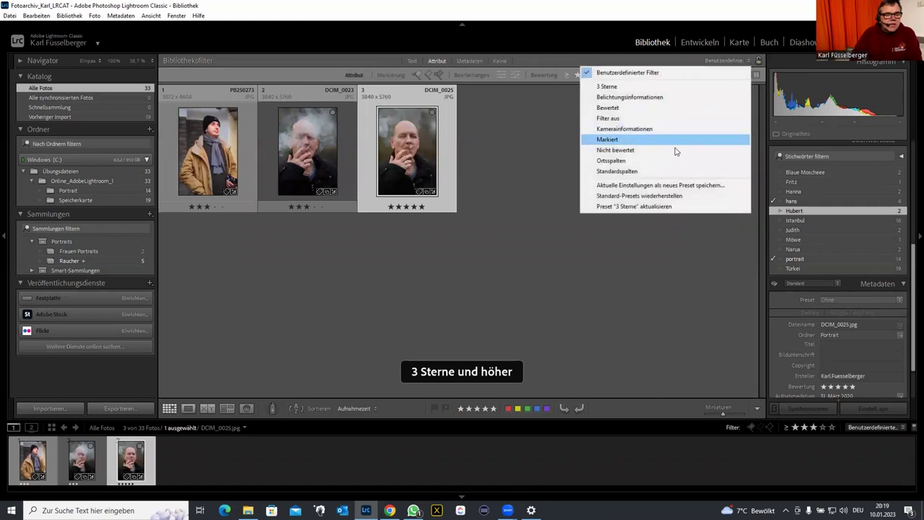
click(666, 207)
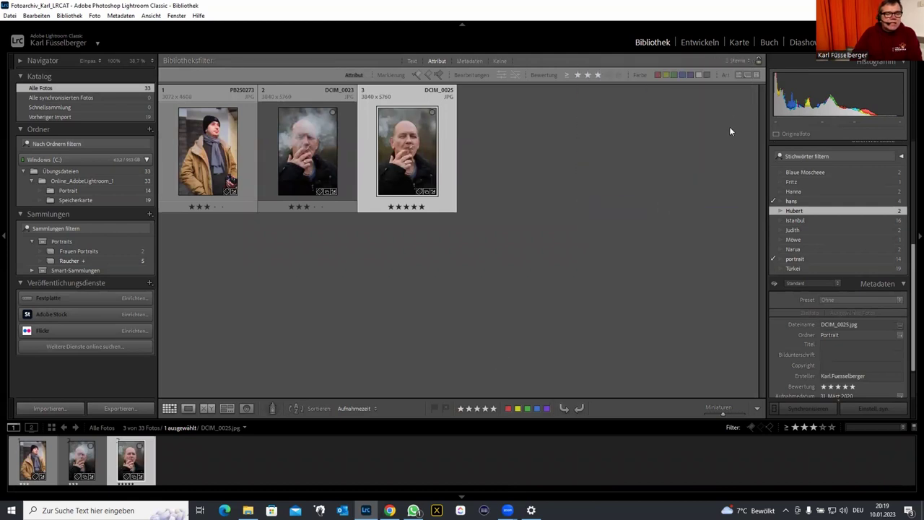
- Reapply the 3 Sterne preset to test it, then clear the rating filter
click(437, 61)
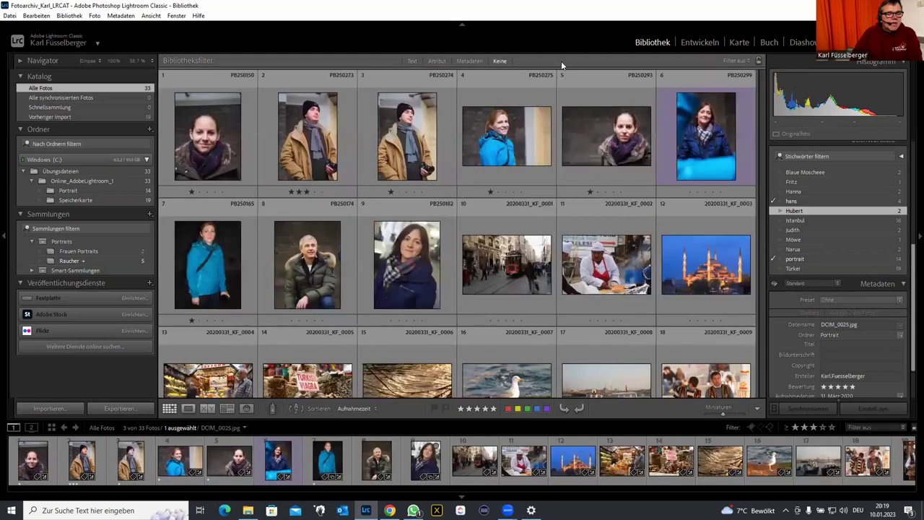
click(737, 61)
mouse_move(506, 202)
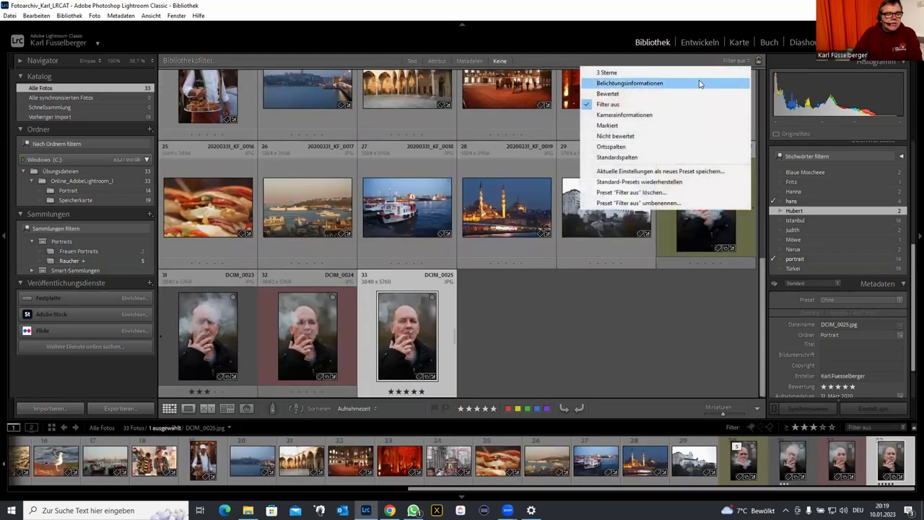
click(699, 72)
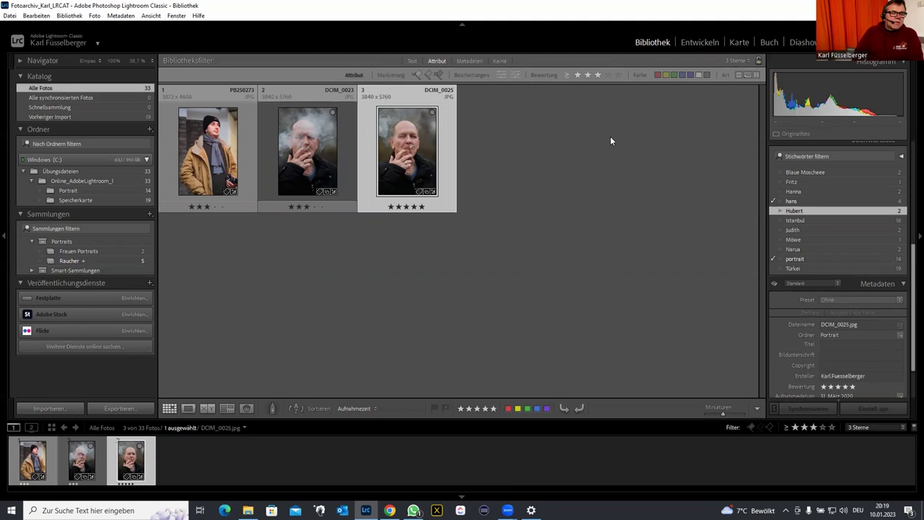
click(578, 75)
click(579, 74)
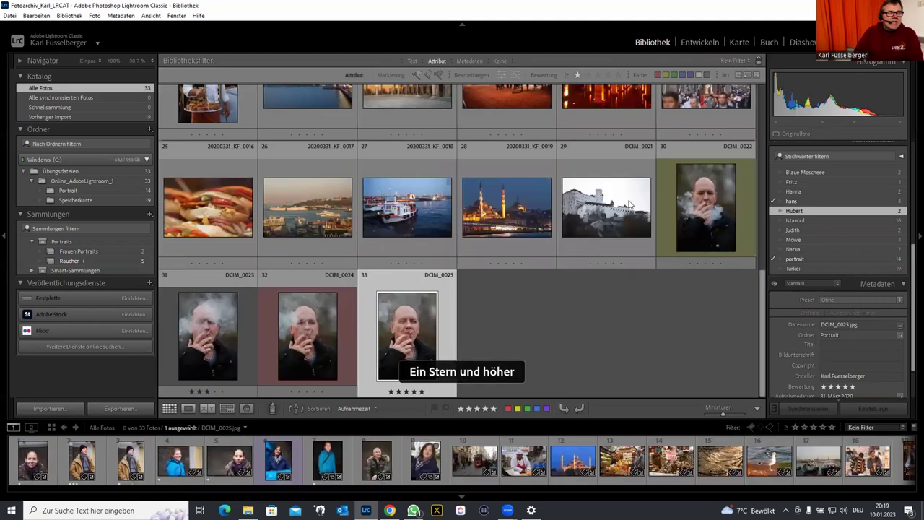
scroll(630, 267, up, 5)
scroll(592, 266, up, 2)
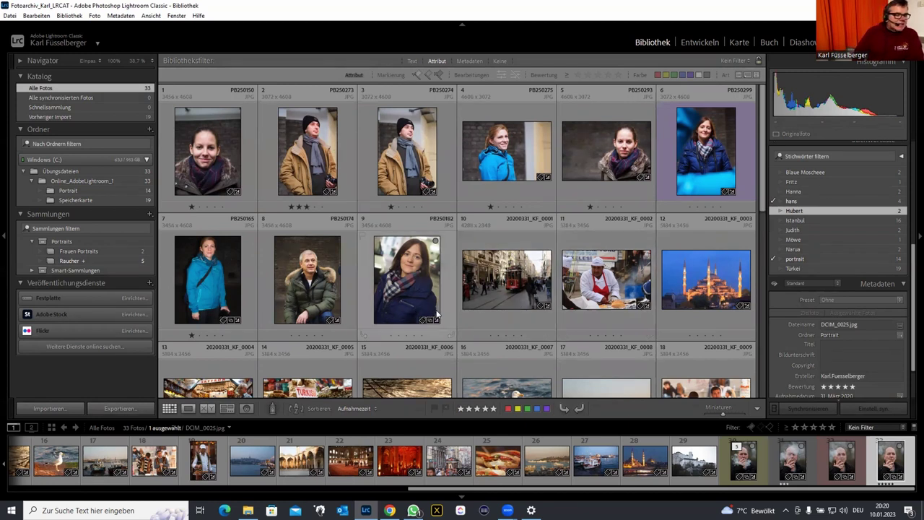
- Create smart collection 'Türkei' with rules Rating ≥ 5 stars and Keywords contains Türkei
click(150, 214)
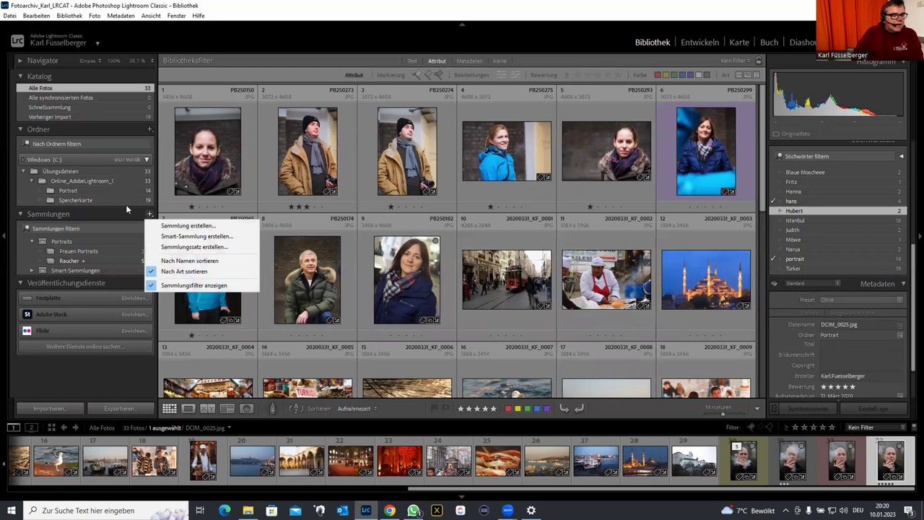
click(188, 237)
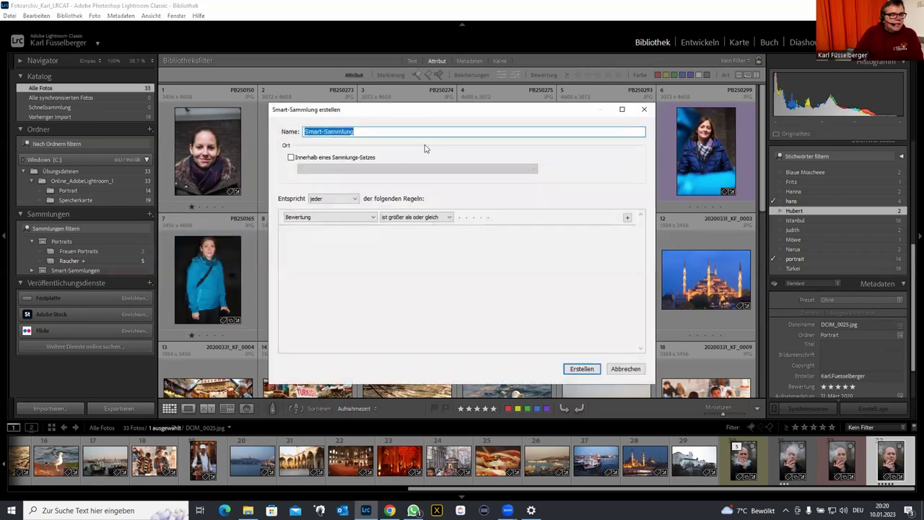
text(Tü)
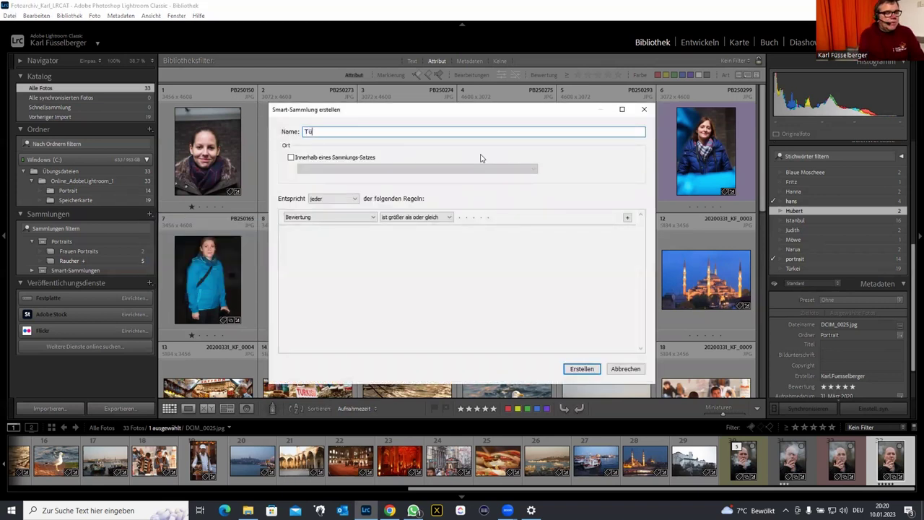
text(rkei)
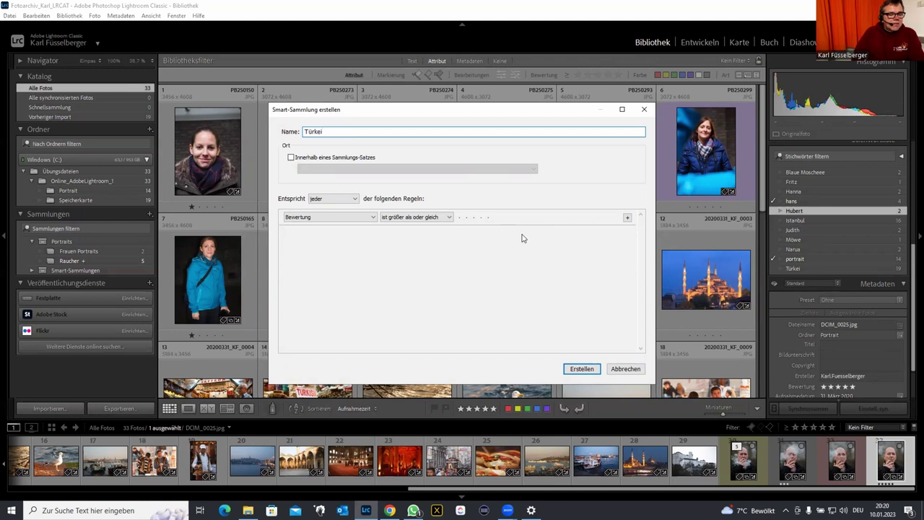
click(628, 217)
click(355, 234)
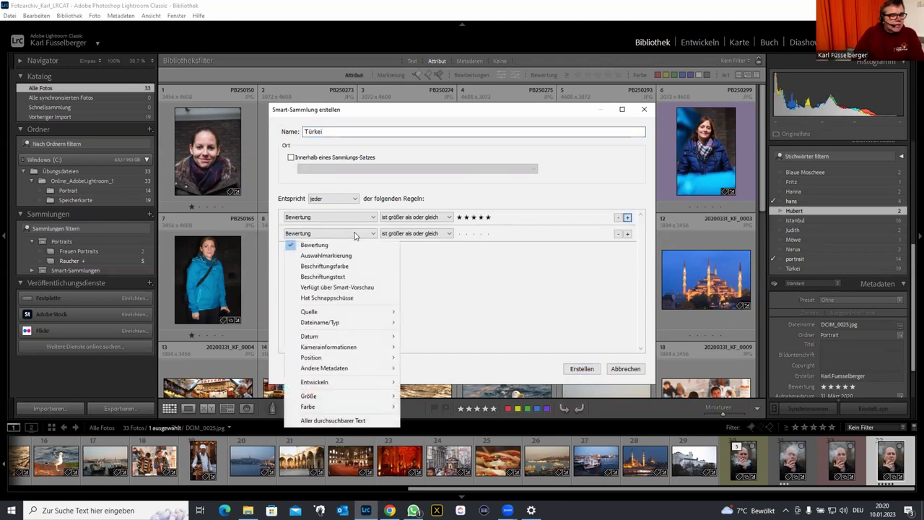
mouse_move(324, 368)
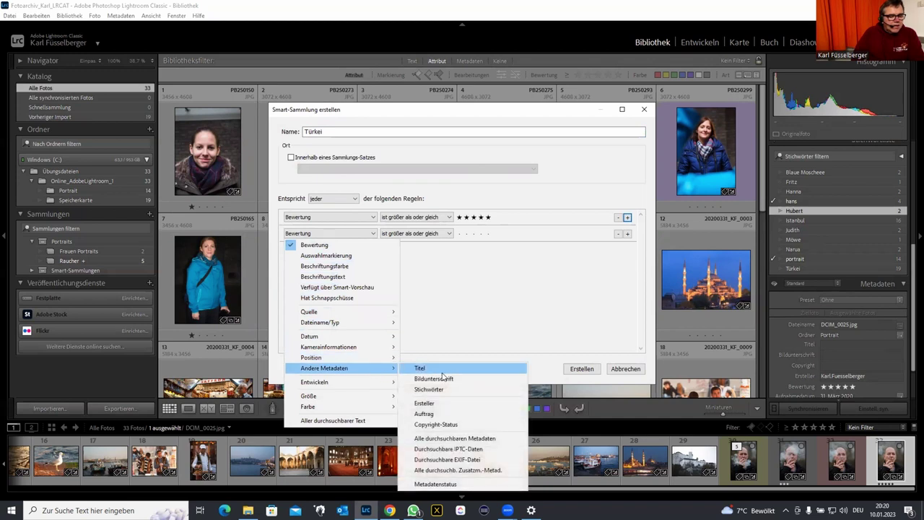
click(442, 389)
click(506, 234)
text(Türkei)
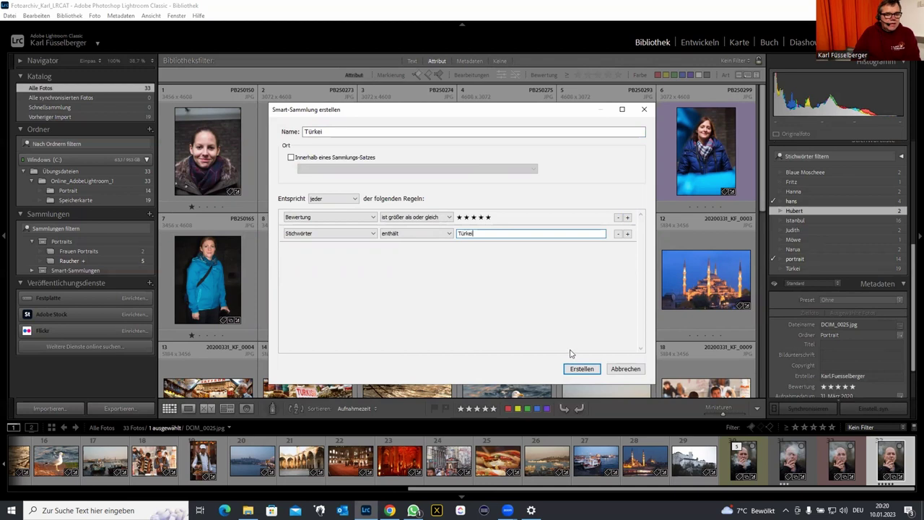
click(575, 364)
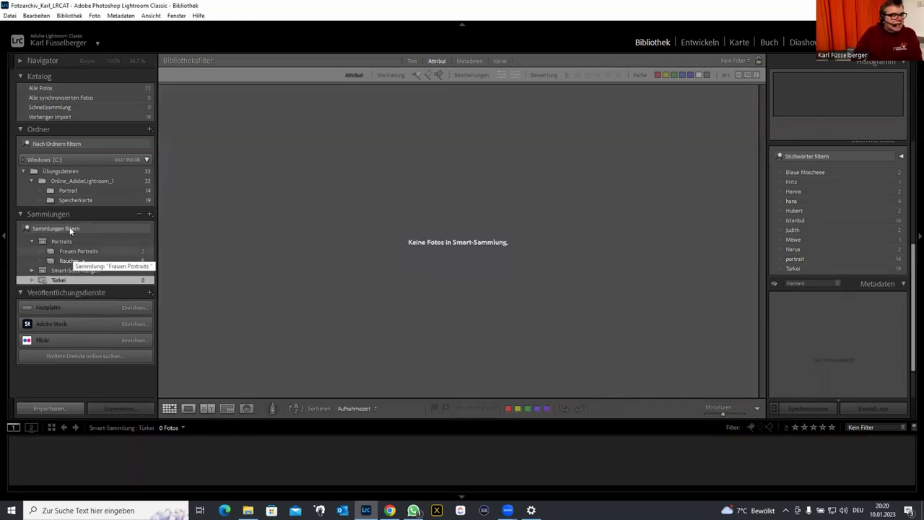
- Rate Speicherkarte photos 1, 3, 9, 11 and 12 five stars
click(75, 201)
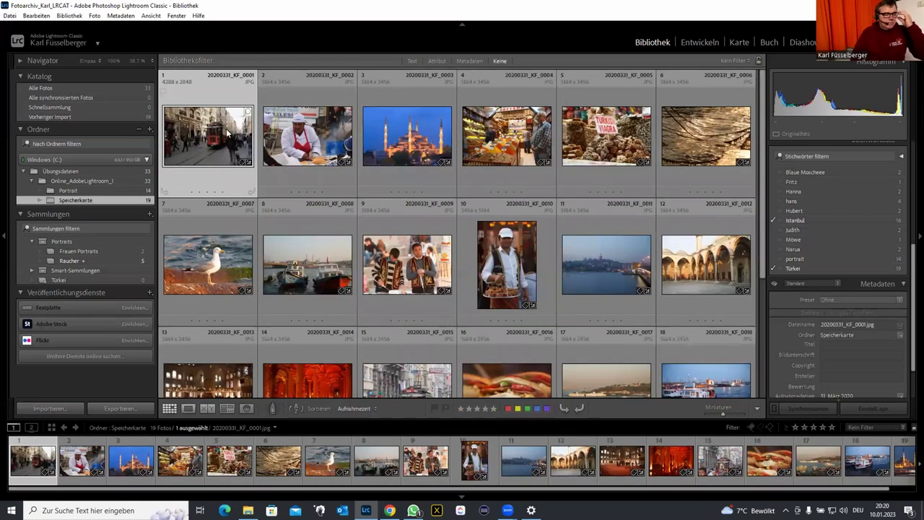
key(5)
click(423, 136)
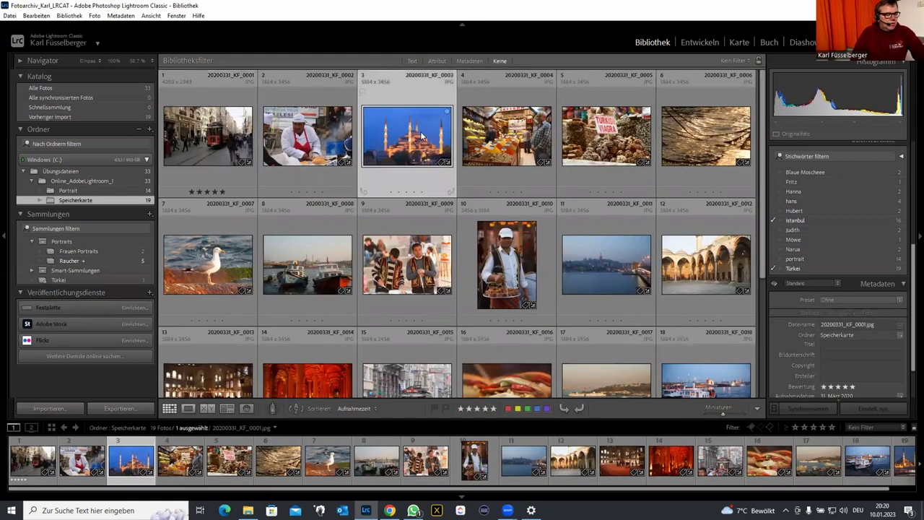
key(5)
click(397, 246)
key(5)
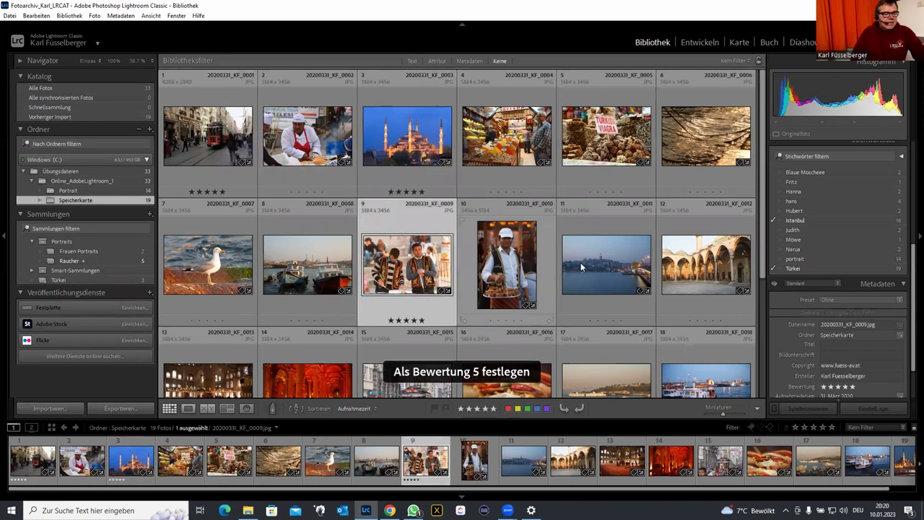
click(581, 263)
key(5)
click(704, 264)
key(5)
- In Türkei, drop one photo and remove the Türkei keyword from KF_0011, leaving three photos
click(130, 283)
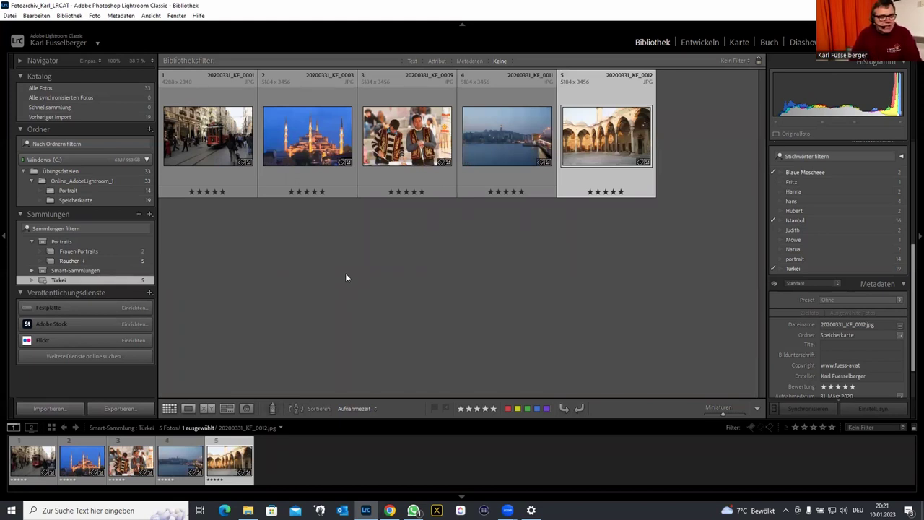
mouse_move(606, 137)
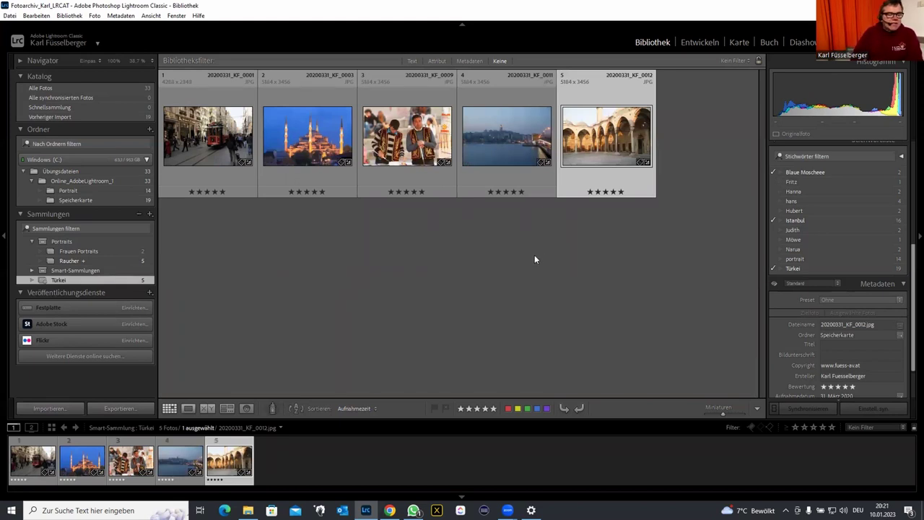
key(Delete)
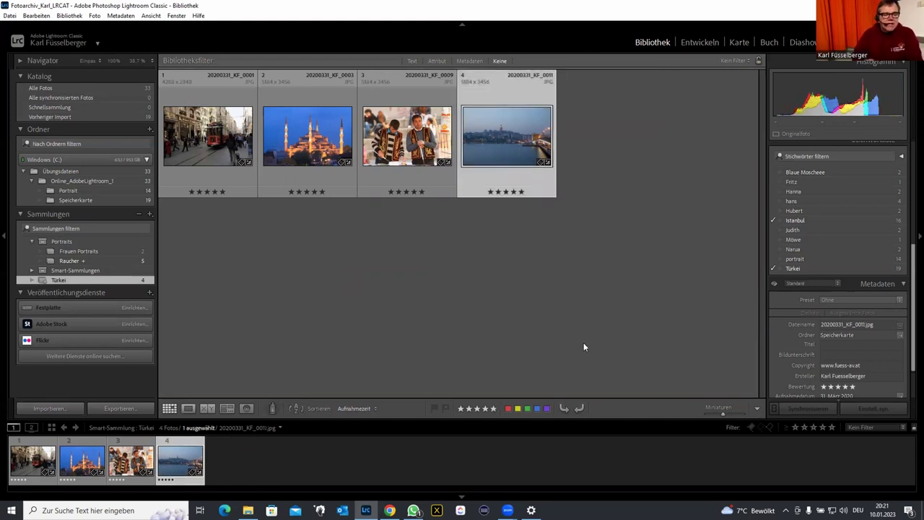
scroll(912, 293, up, 5)
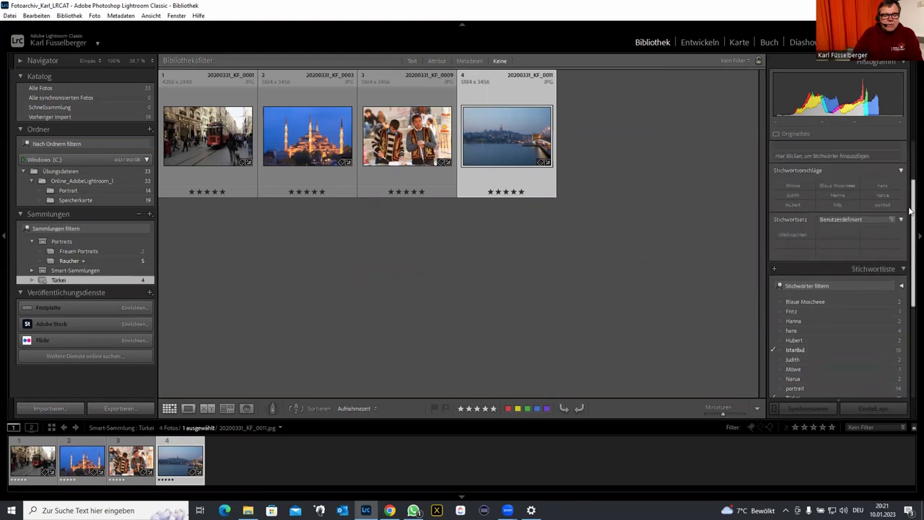
click(847, 192)
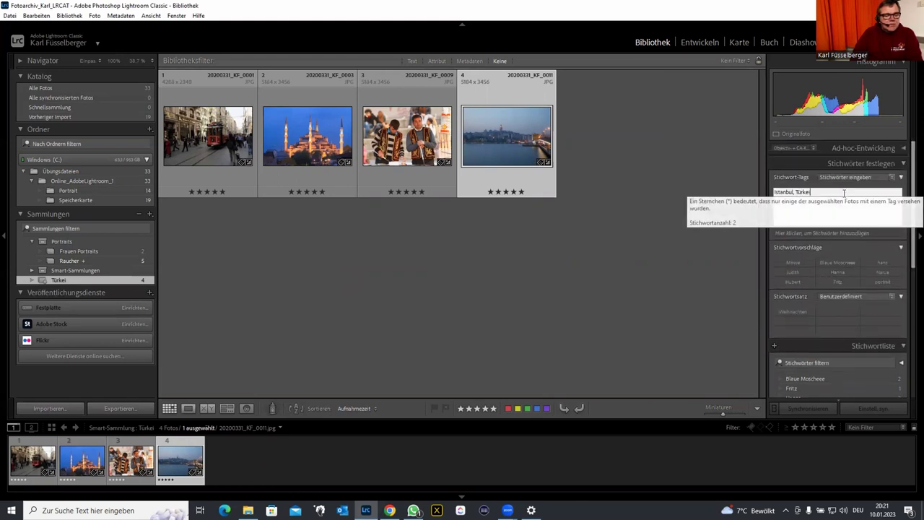
key(BackSpace)
key(BackSpace)
key(BackSpace)
key(BackSpace)
key(BackSpace)
key(Return)
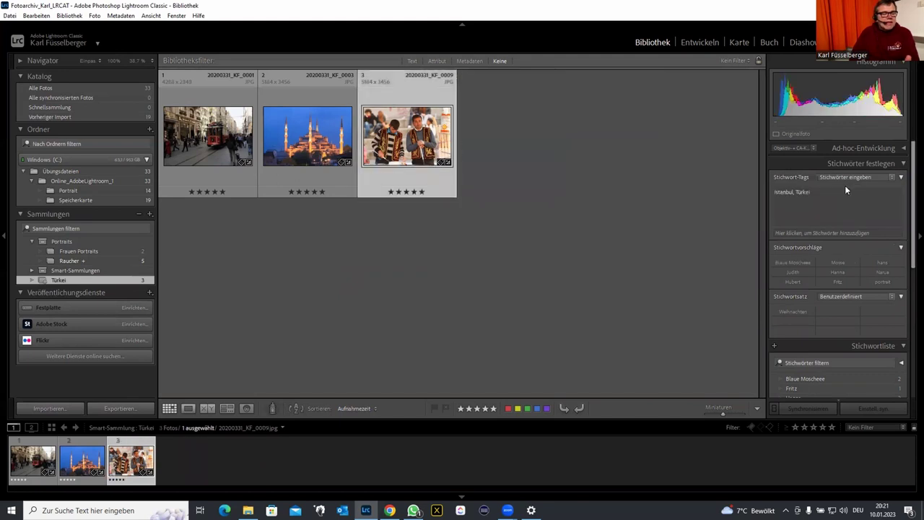
click(106, 199)
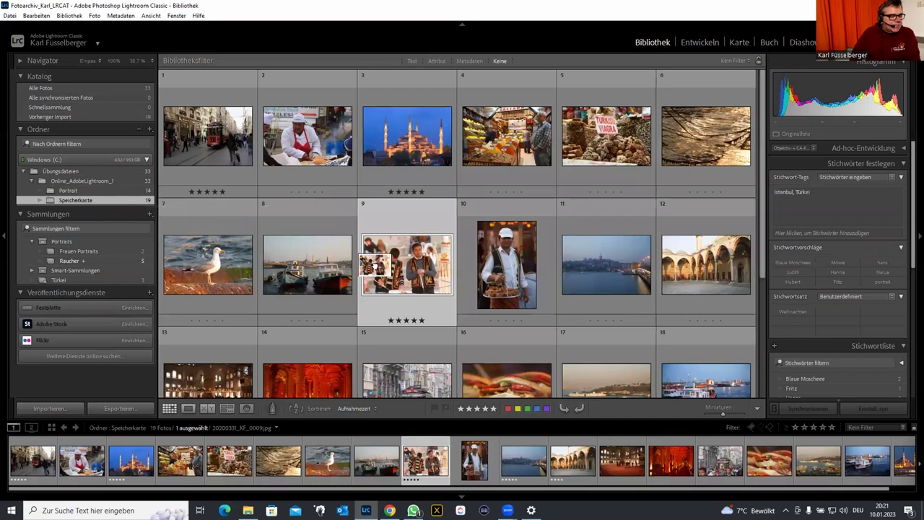
click(42, 279)
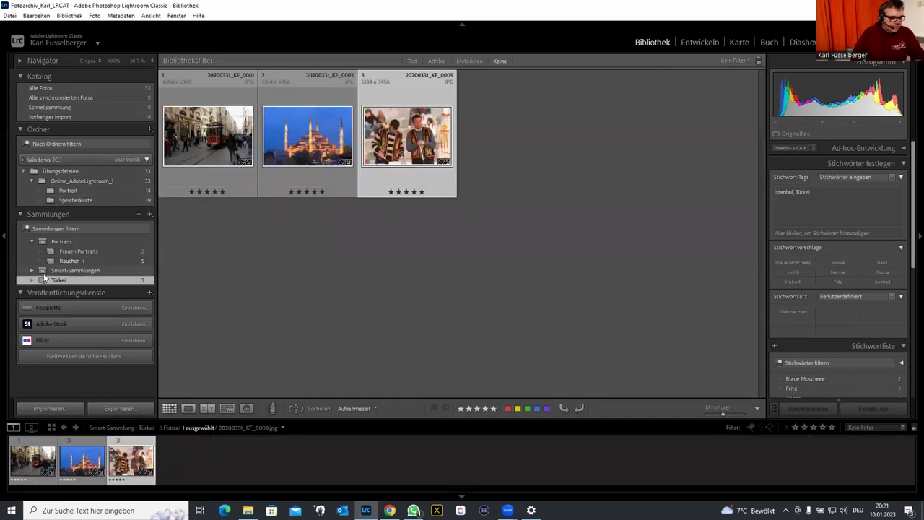
key(super+plus)
click(139, 99)
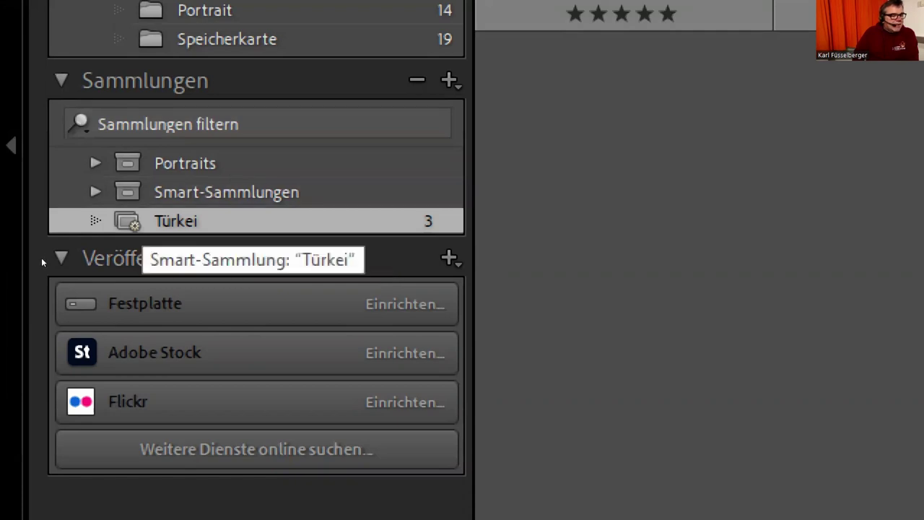
click(95, 164)
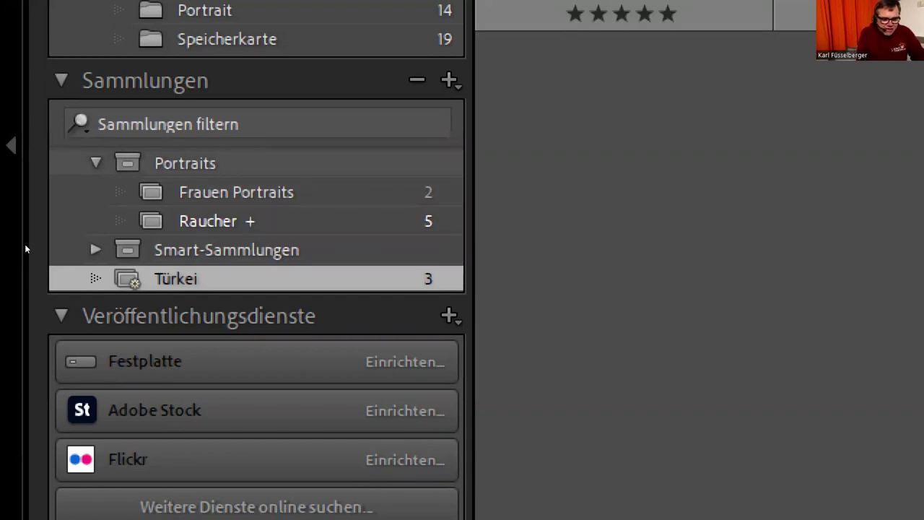
key(super+minus)
key(super+minus)
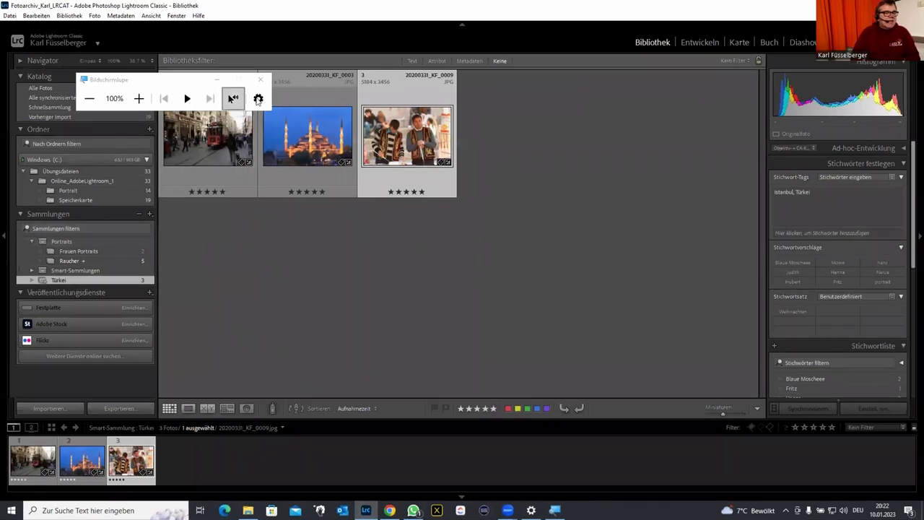
click(260, 79)
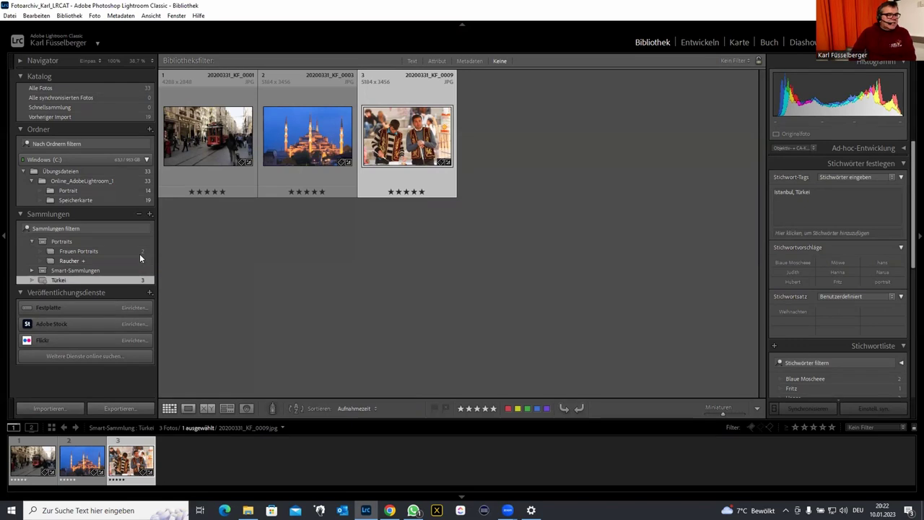
- Rename the 'Portraits' collection set to 'Porträt' via its context menu
click(70, 242)
right_click(67, 240)
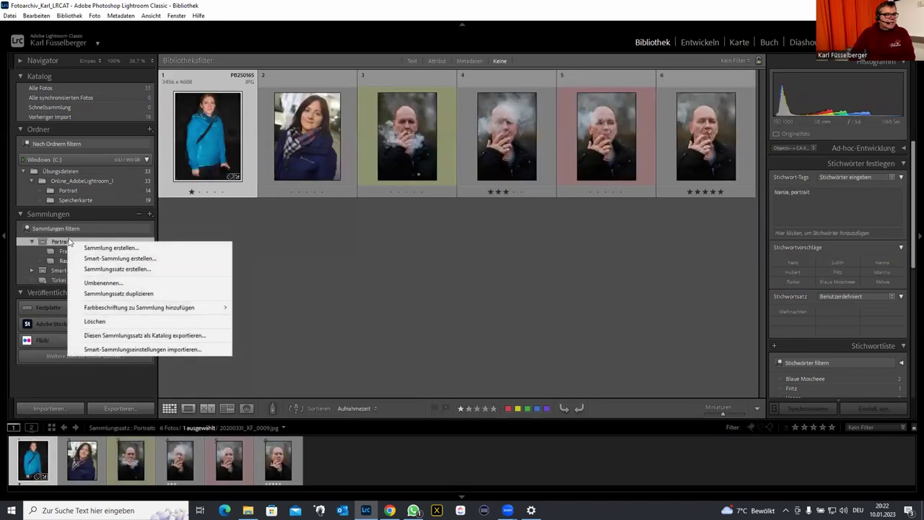
click(104, 283)
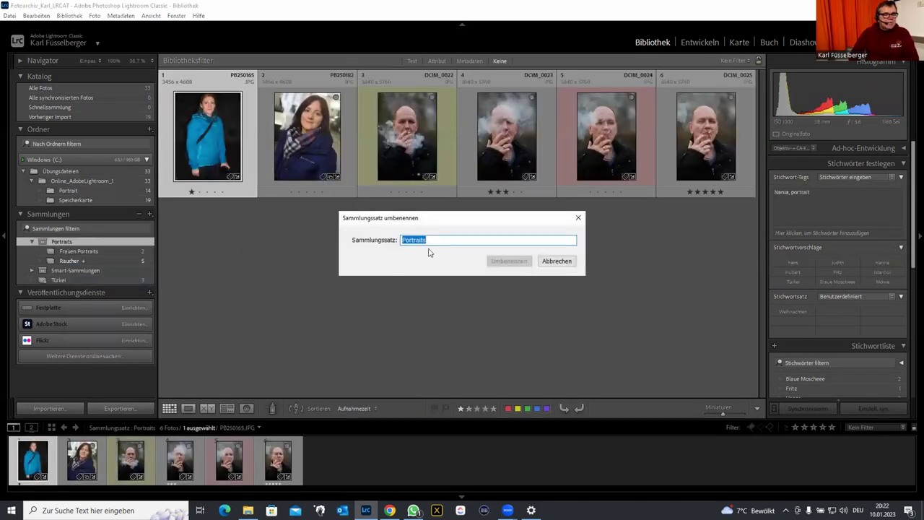
click(440, 239)
key(BackSpace)
key(BackSpace)
key(BackSpace)
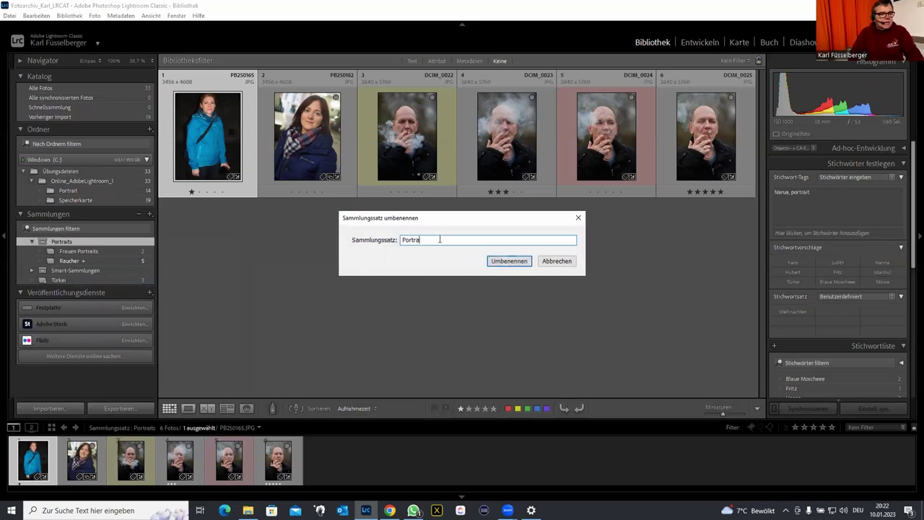
key(BackSpace)
text(ät)
click(506, 261)
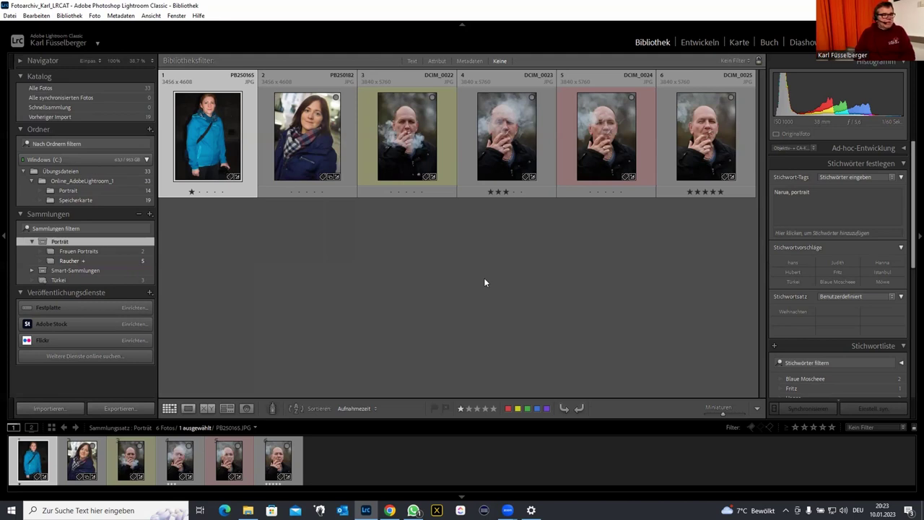
- Open the Türkei smart collection rules, cancel without changes, and switch to the Map module
double_click(44, 280)
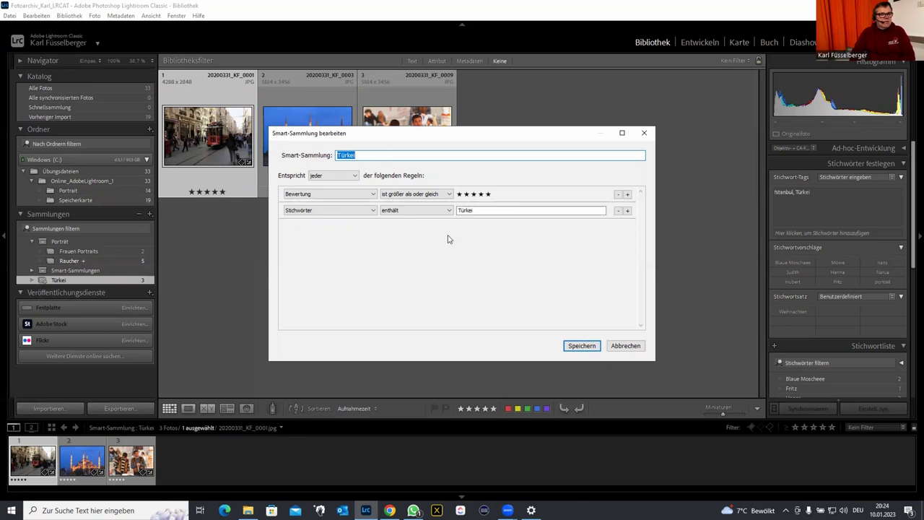
click(620, 345)
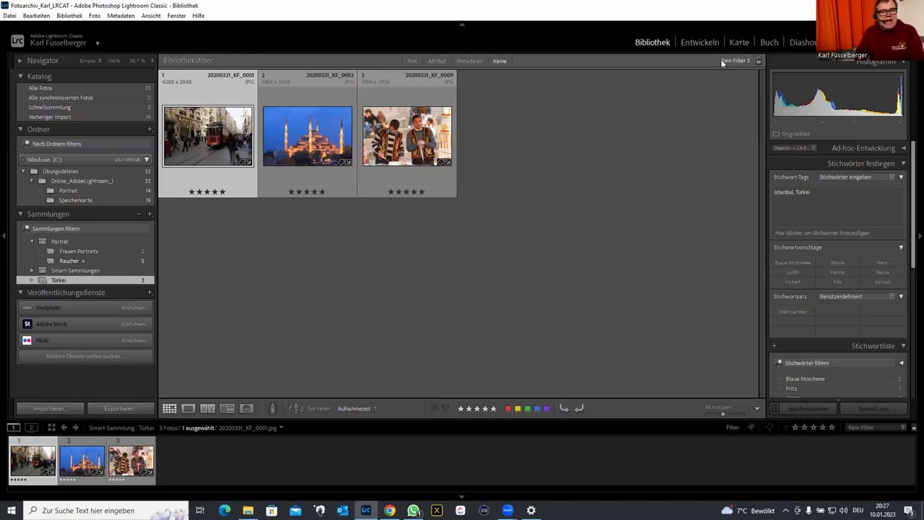
click(736, 42)
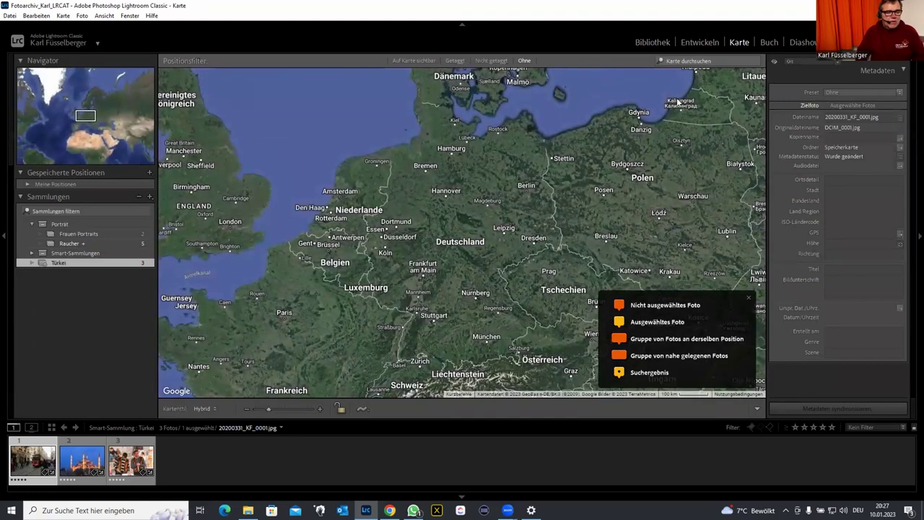
- Search the map for 'istanbul' and place all three photos there, enabling address lookup
click(697, 62)
text(istanbul)
key(Return)
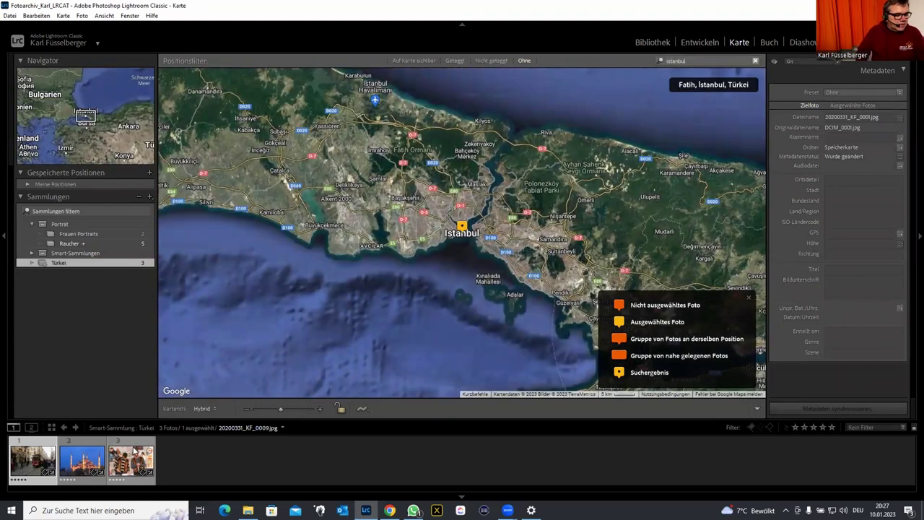
key(ctrl+a)
drag(108, 463, 457, 256)
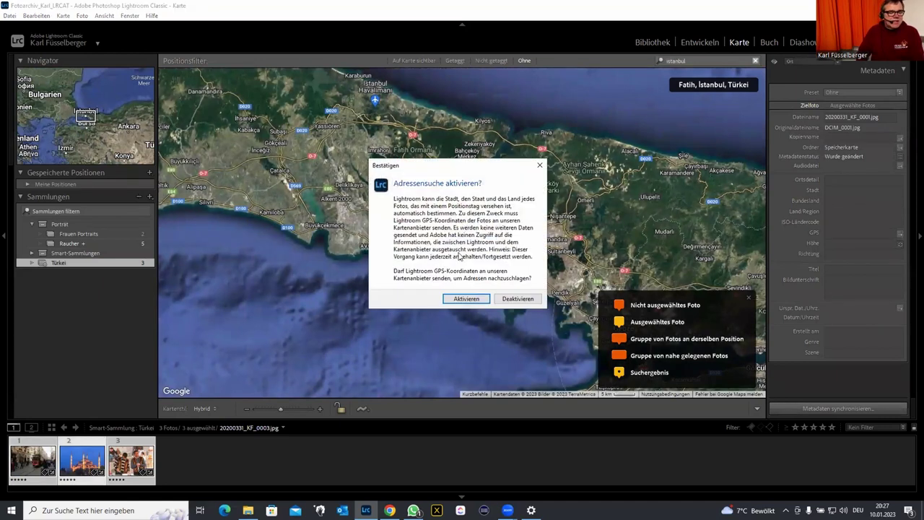
click(465, 299)
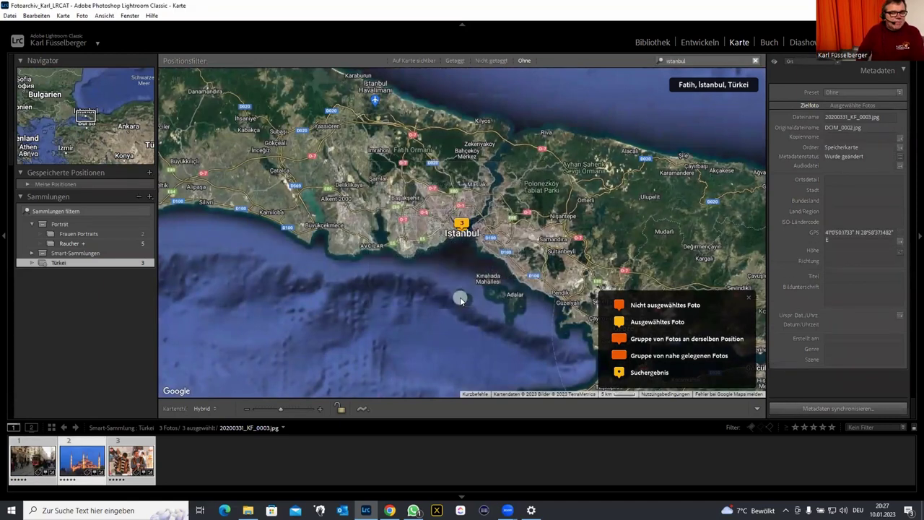
- Check the address lookup progress, then return to the Library grid with nothing selected
click(35, 46)
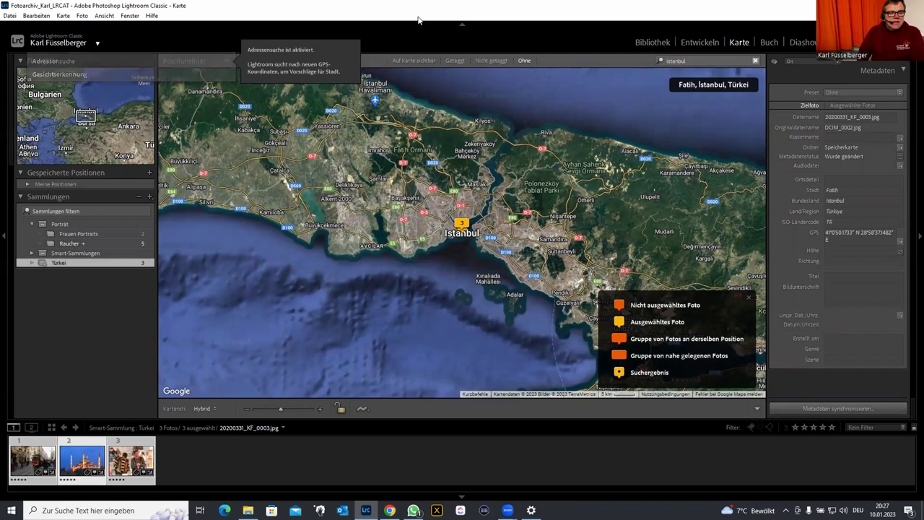
drag(462, 224, 450, 223)
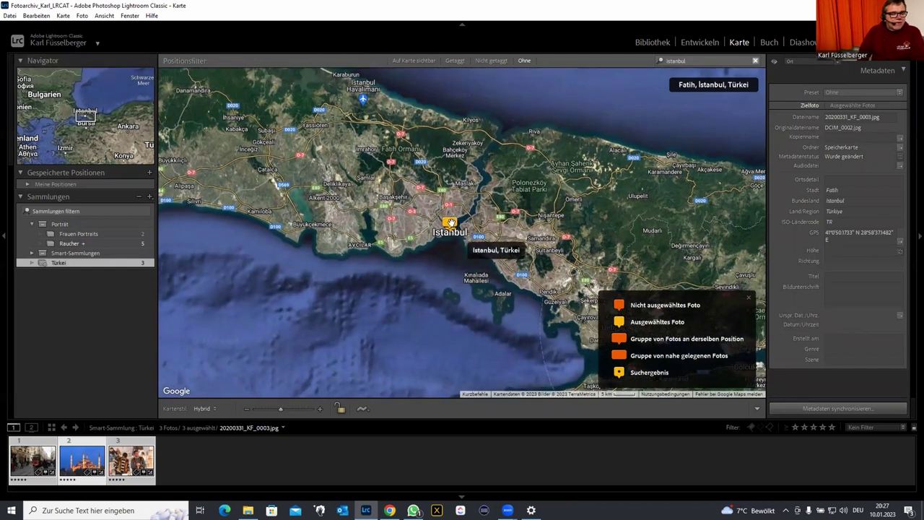
mouse_move(461, 223)
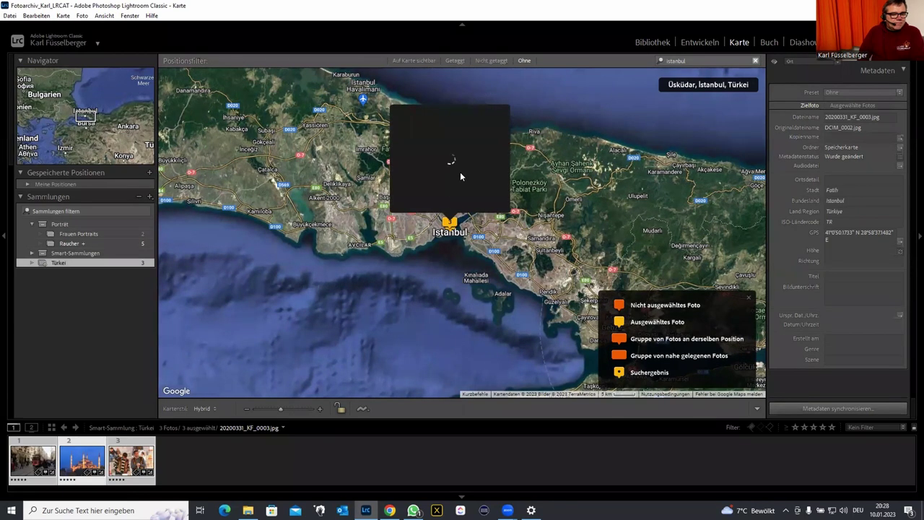
click(652, 41)
click(471, 264)
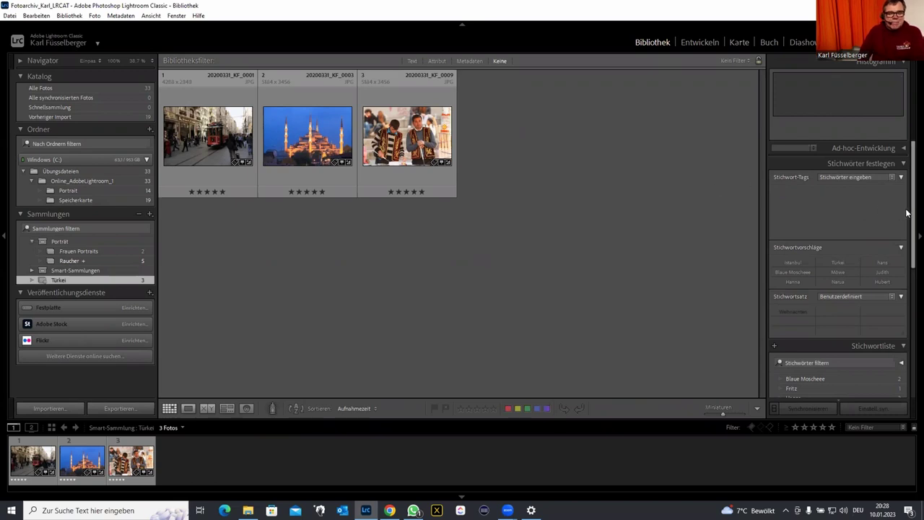
- Create a top-level keyword 'Madeira' with the synonym 'Madeira'
drag(912, 211, 905, 299)
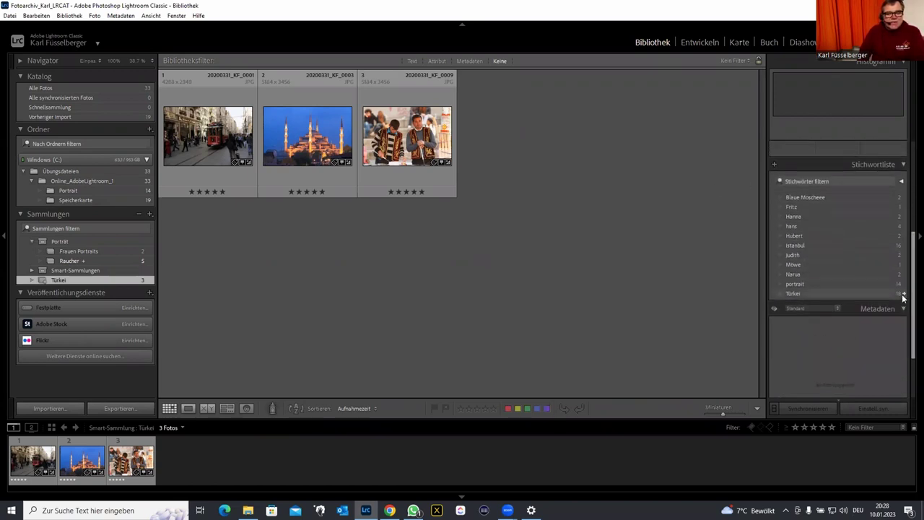
click(774, 164)
click(539, 323)
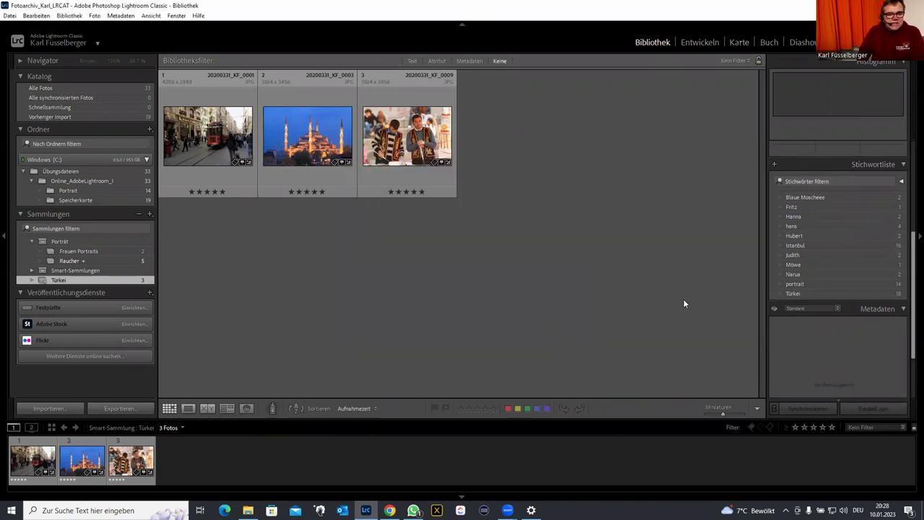
click(773, 164)
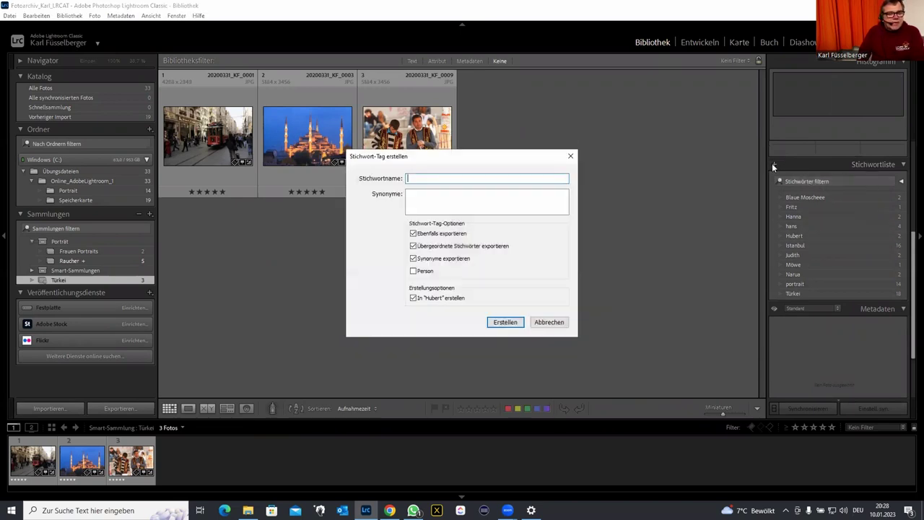
text(Madeira)
click(433, 193)
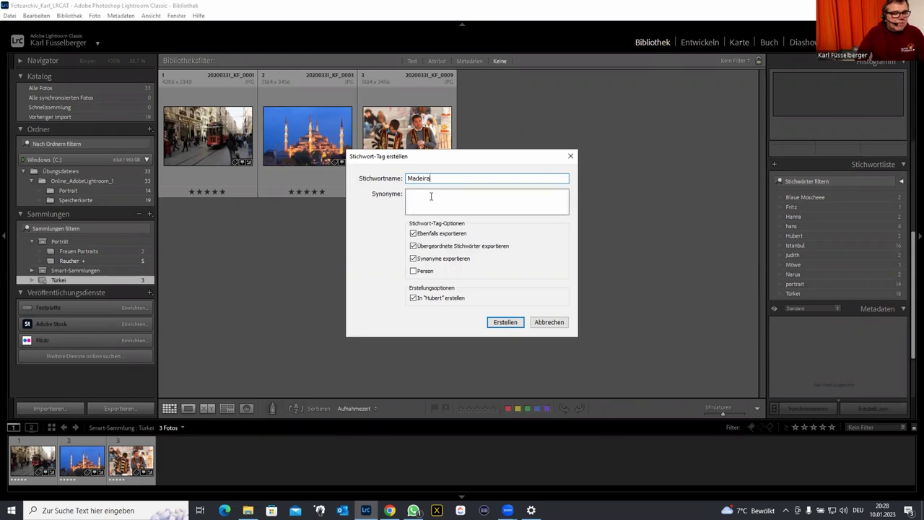
text(Maderia)
click(439, 198)
key(ctrl+v)
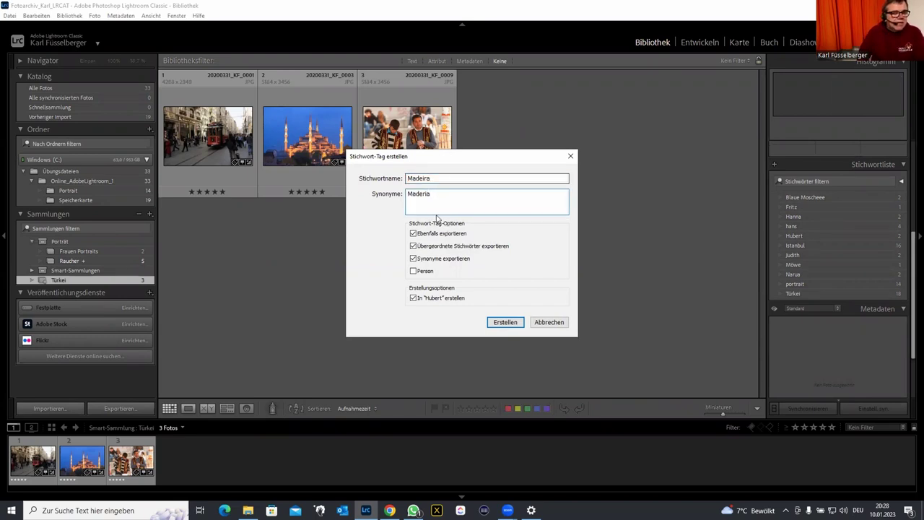
click(413, 299)
click(493, 322)
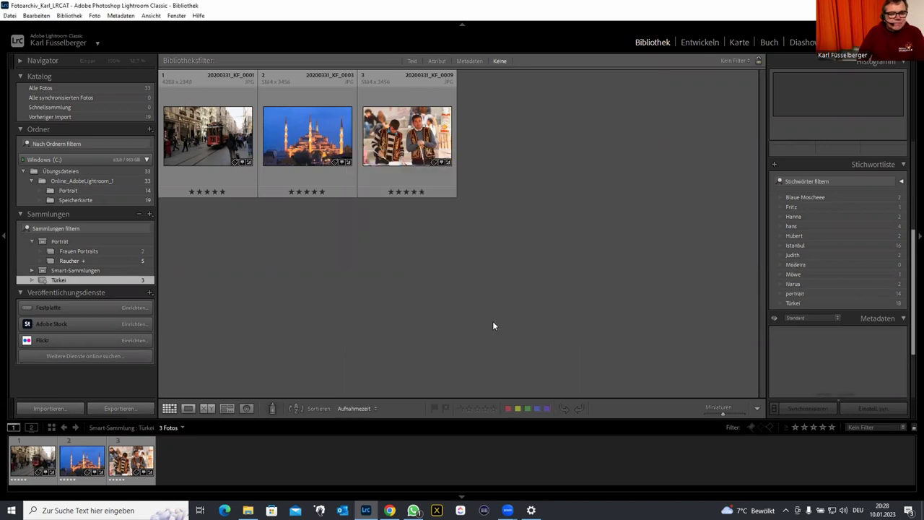
- Create the keyword 'Funchal' nested inside Madeira
click(799, 267)
right_click(798, 268)
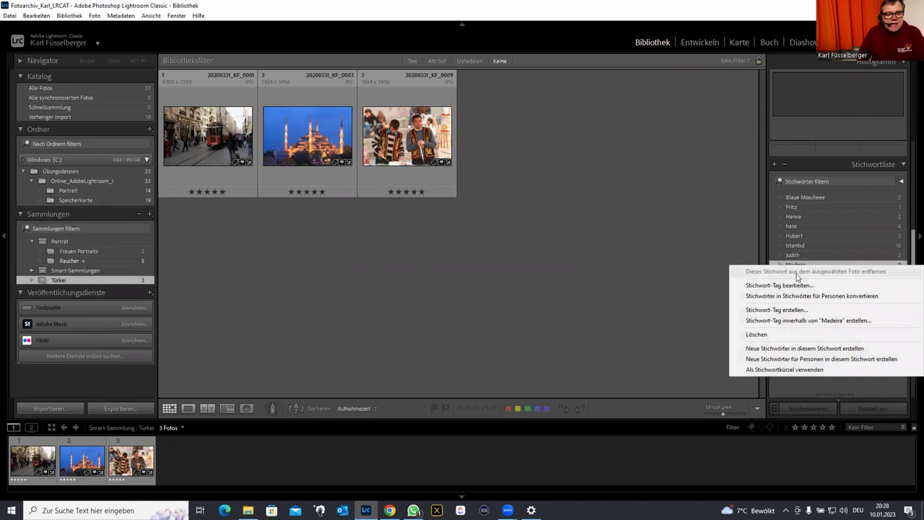
click(799, 310)
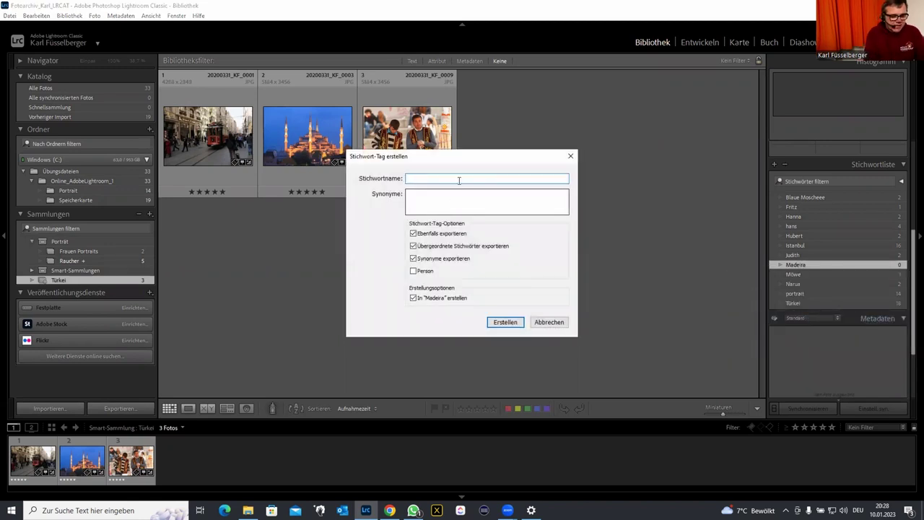
text(Funchal)
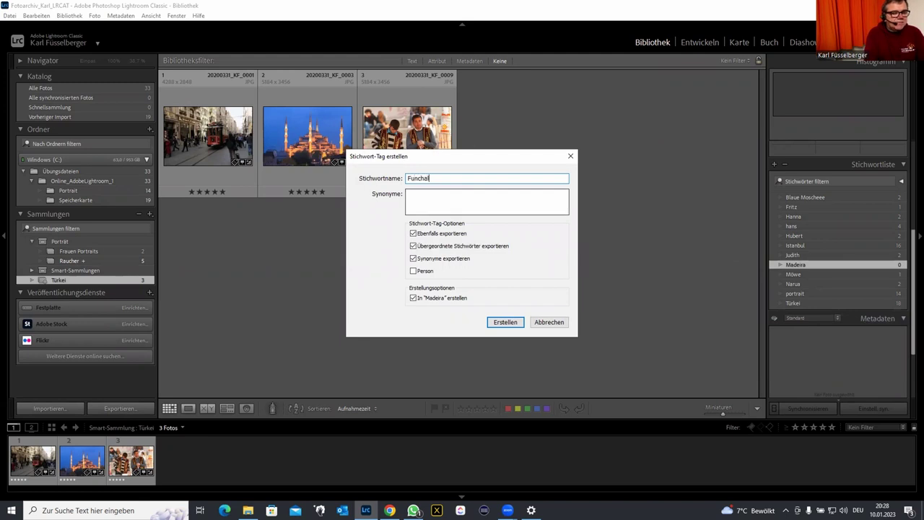
click(507, 323)
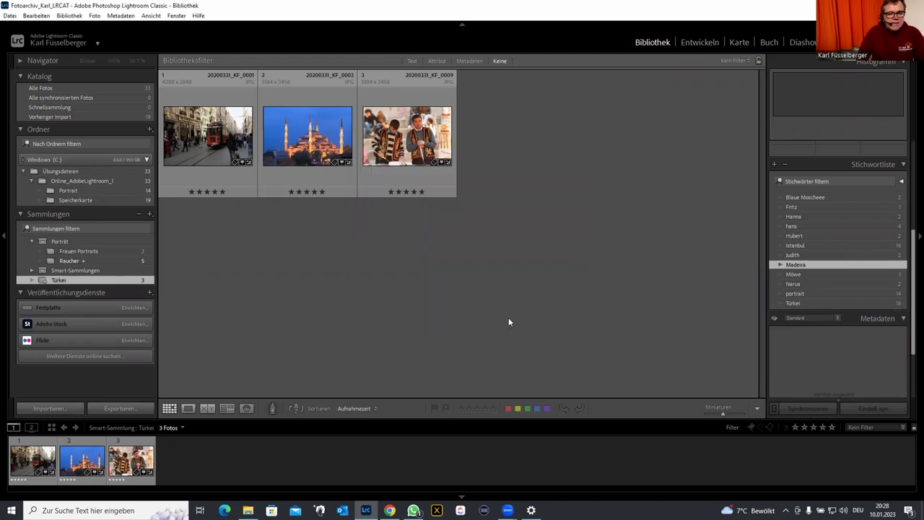
- Expand the Madeira keyword to reveal its child keyword Funchal
click(780, 265)
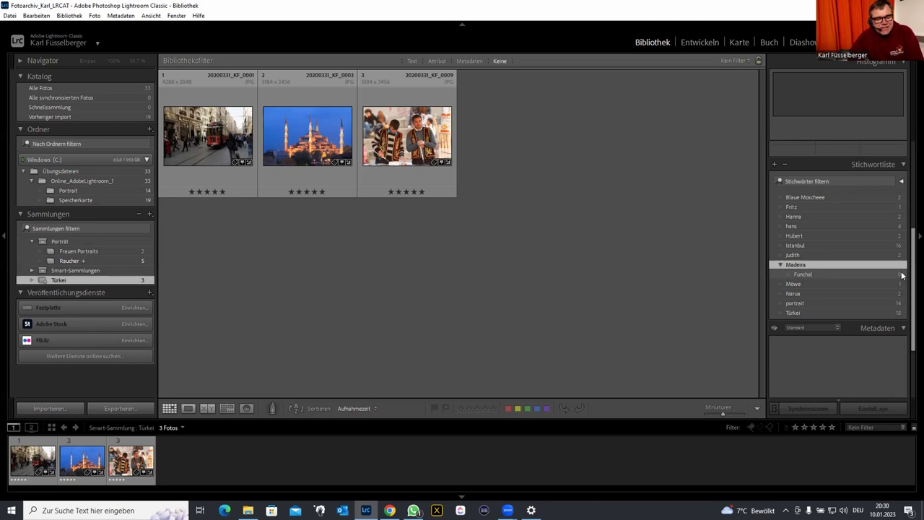
mouse_move(808, 283)
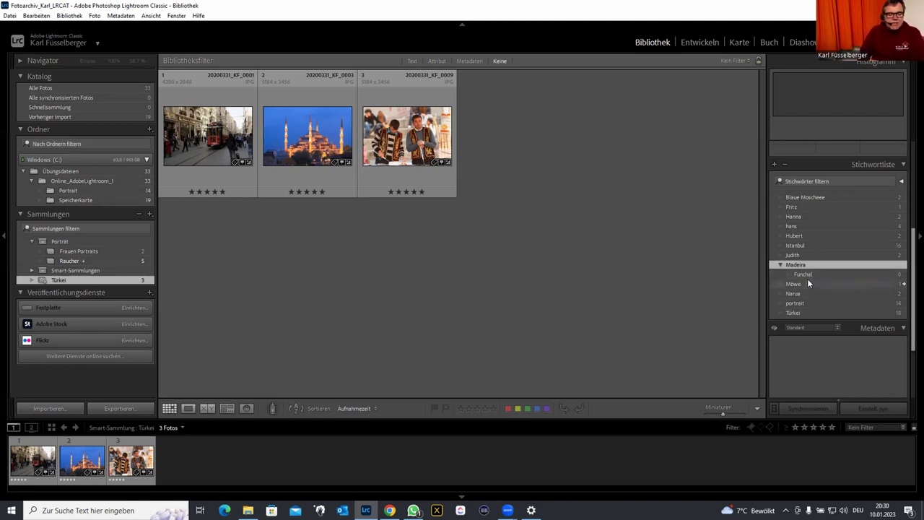
- Create the keyword 'Mercado dos Lavradores' nested under Funchal
right_click(804, 274)
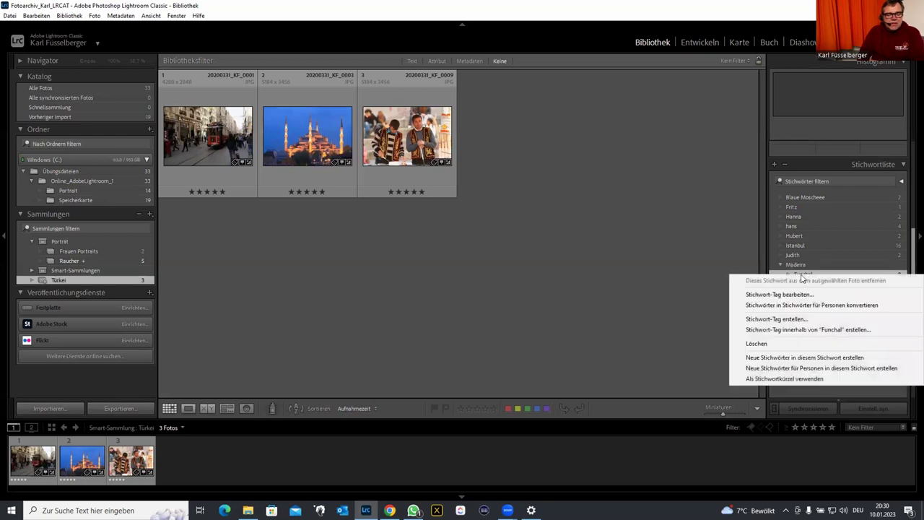
click(800, 331)
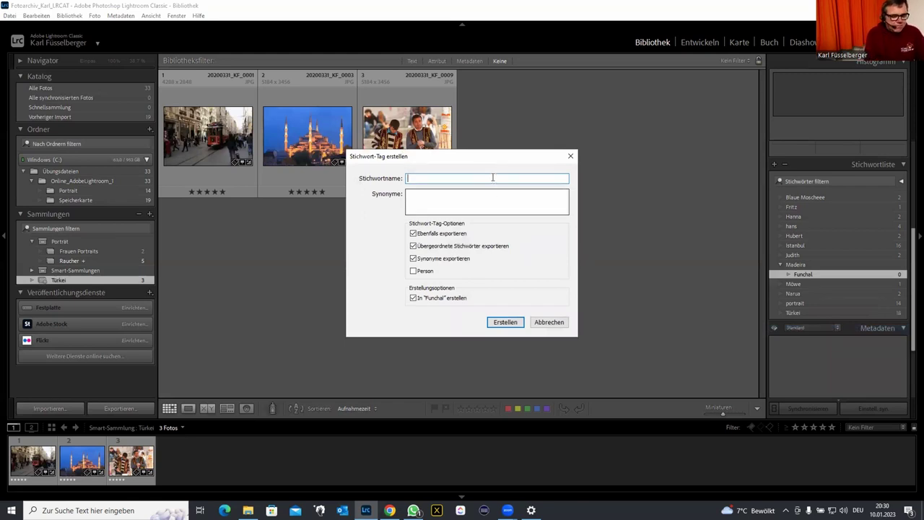
text(Mercado)
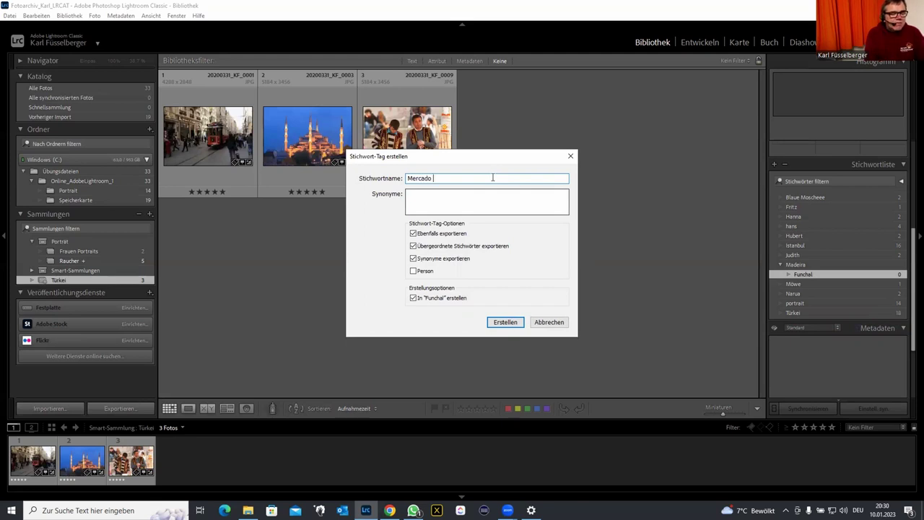
click(506, 322)
click(511, 280)
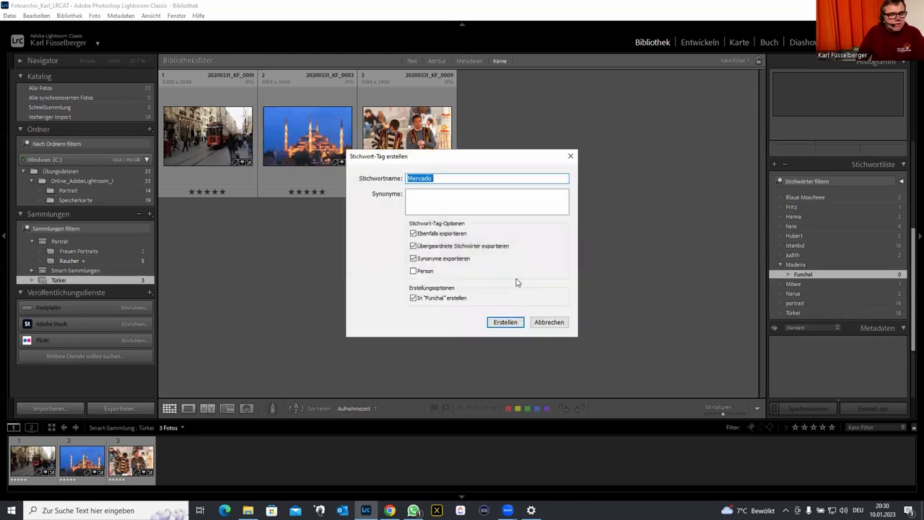
key(Return)
click(787, 276)
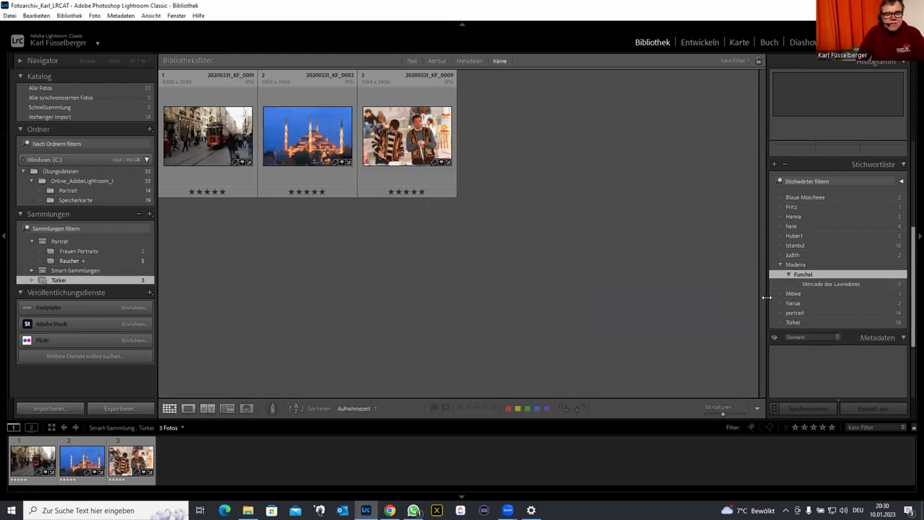
- Export the keyword list to Lightroom-Stichwörter.txt on the Desktop
click(798, 265)
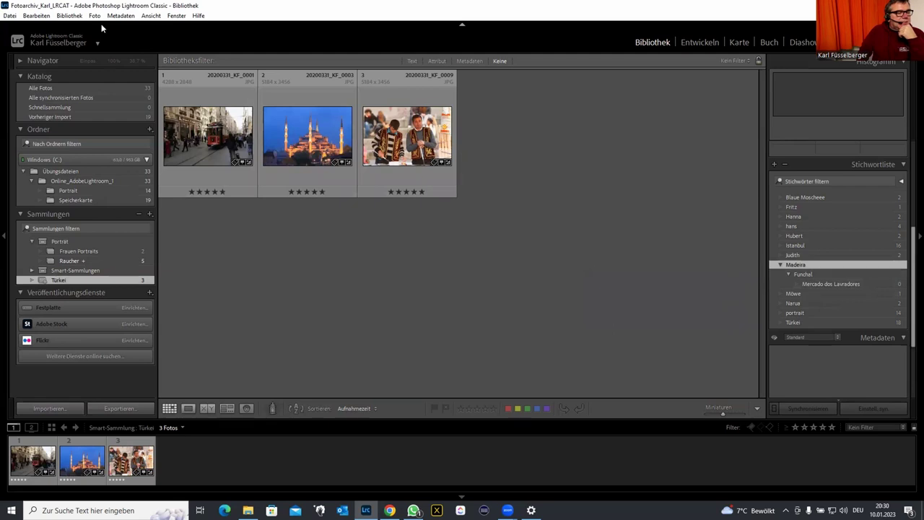
click(120, 15)
click(145, 227)
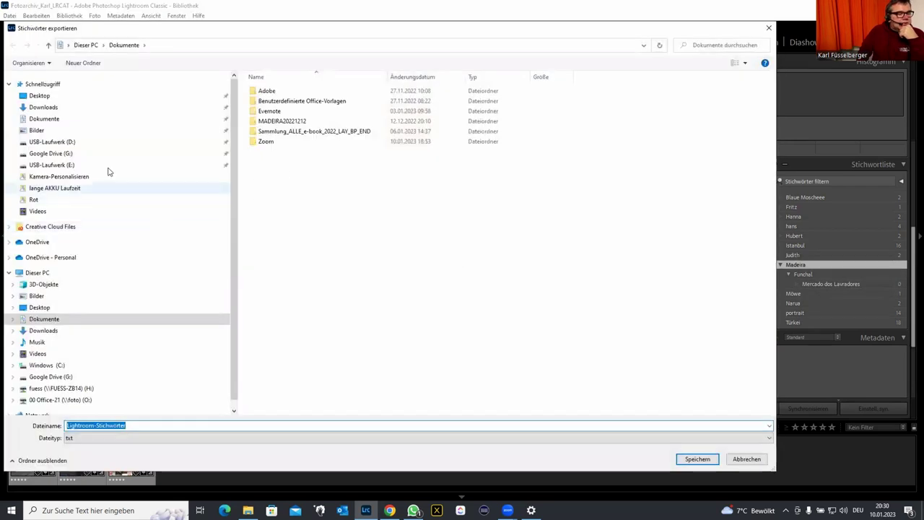
click(56, 96)
click(685, 464)
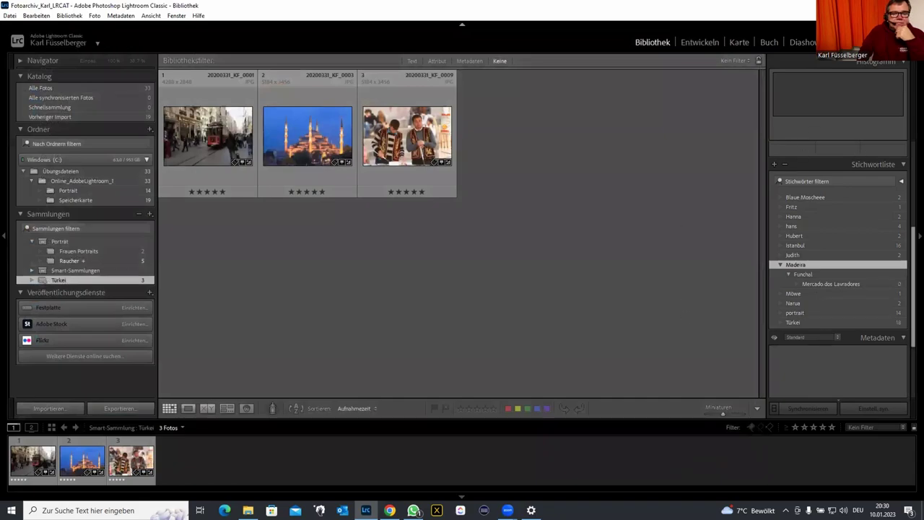
key(super+d)
- Open Lightroom-Stichwörter.txt and add tab-indented Camara de Lobos and Canico below Mercado dos Lavradores
double_click(607, 309)
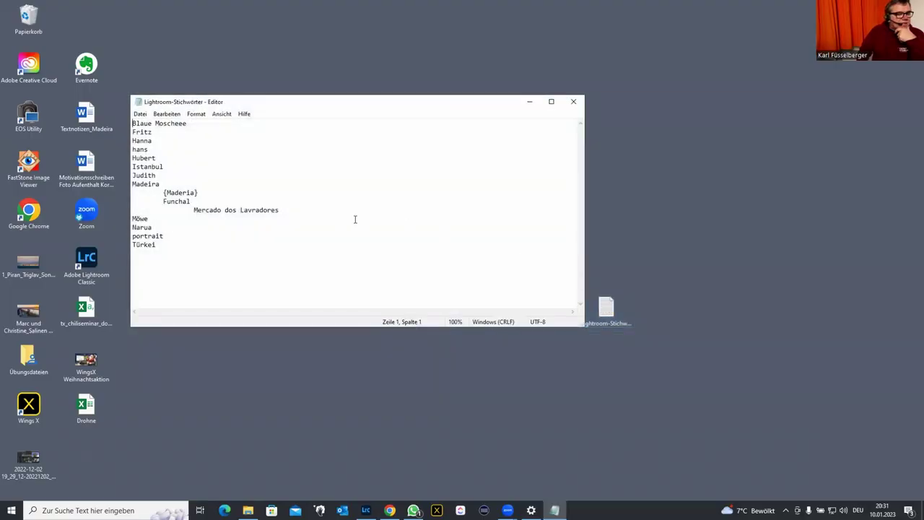
click(301, 210)
key(Return)
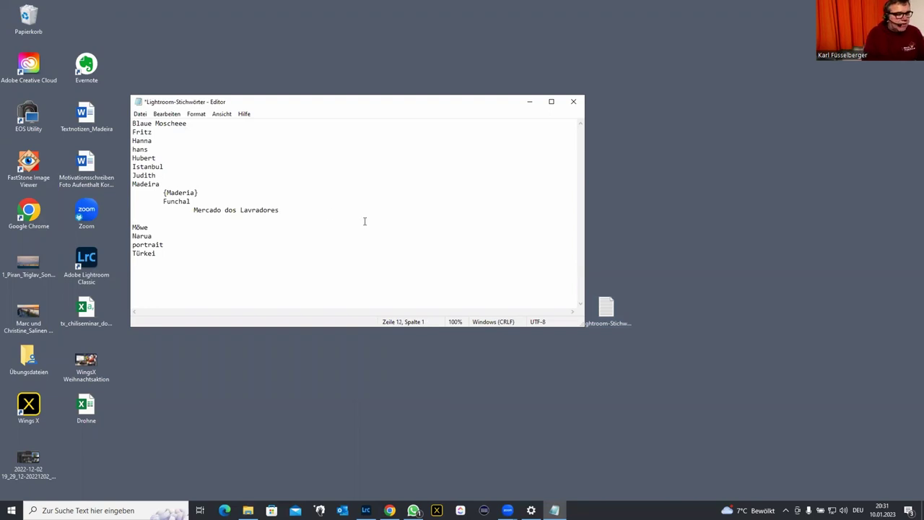
key(Tab)
text(Camara de Lobos)
key(Return)
key(Tab)
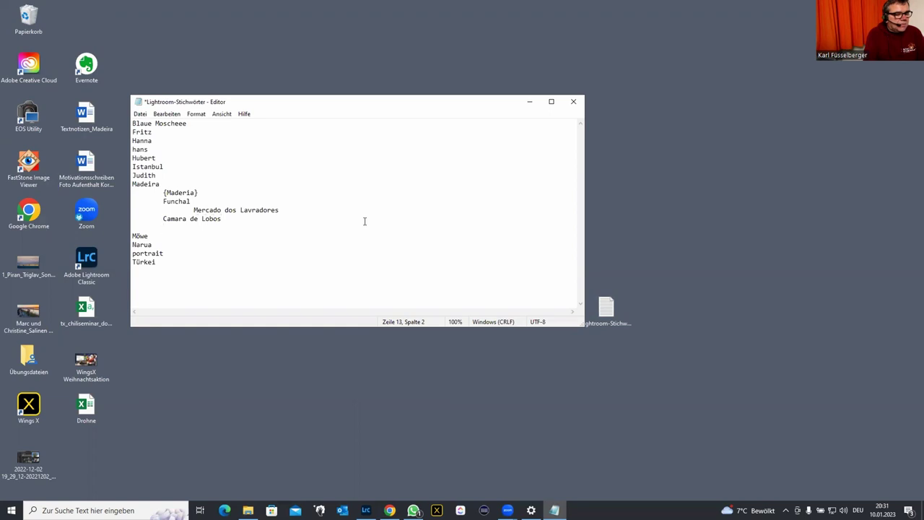
text(Canico)
- Add tab-indented keyword lines Canical and Madalena do Mar
key(Return)
key(Tab)
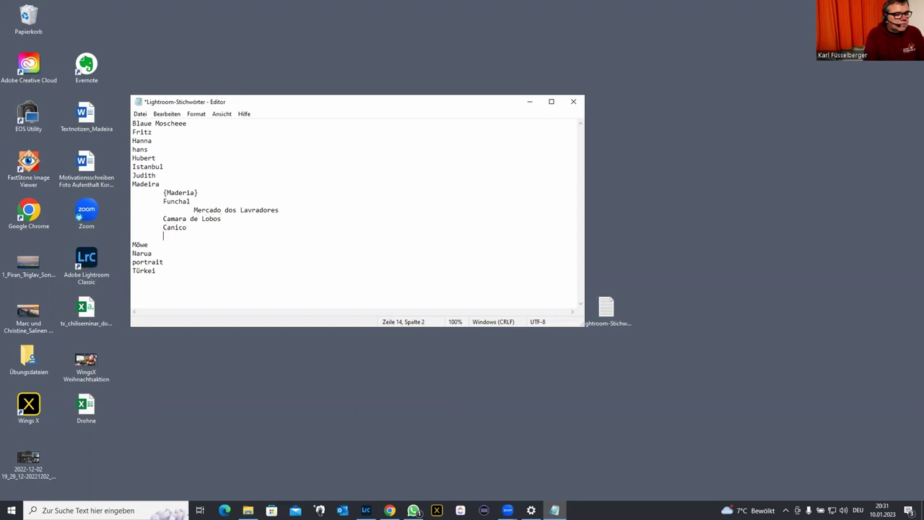
text(Canical)
key(Return)
key(Tab)
text(Madalena do Mar)
key(Return)
key(Tab)
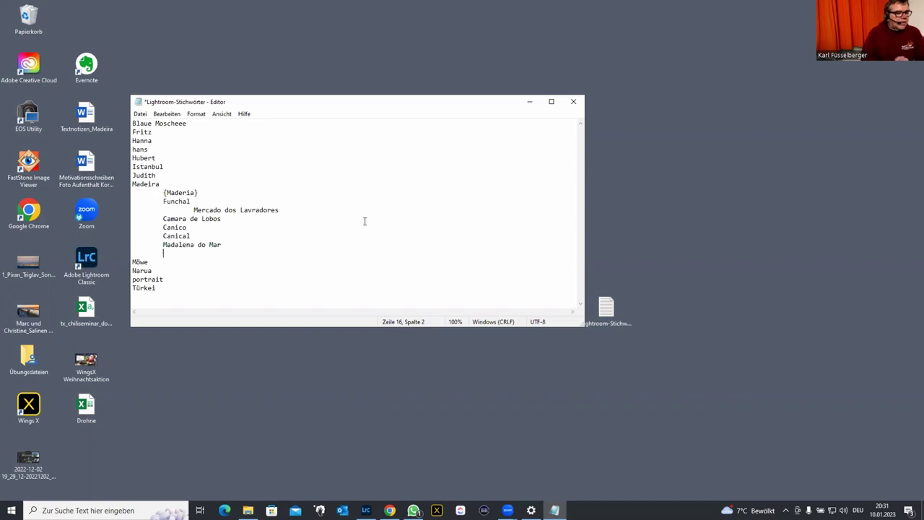
- Save the edited keyword file and close Notepad
click(140, 114)
click(161, 157)
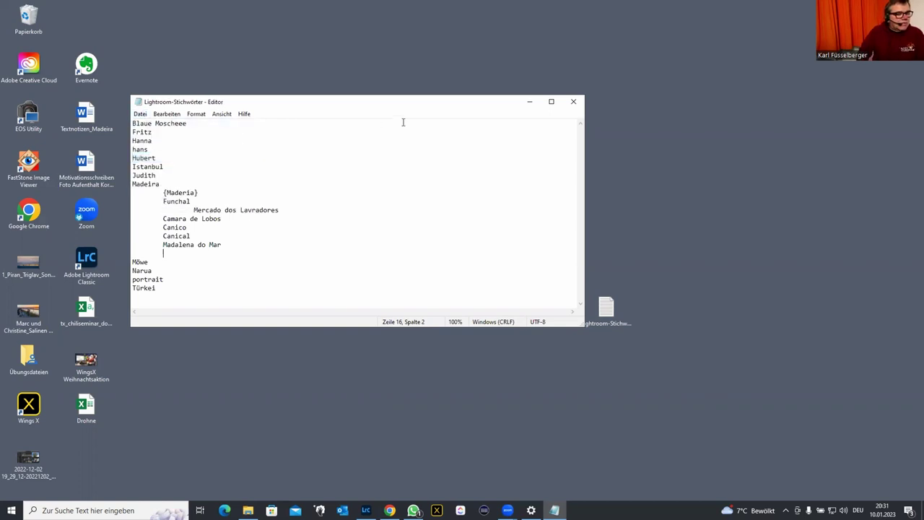
click(574, 102)
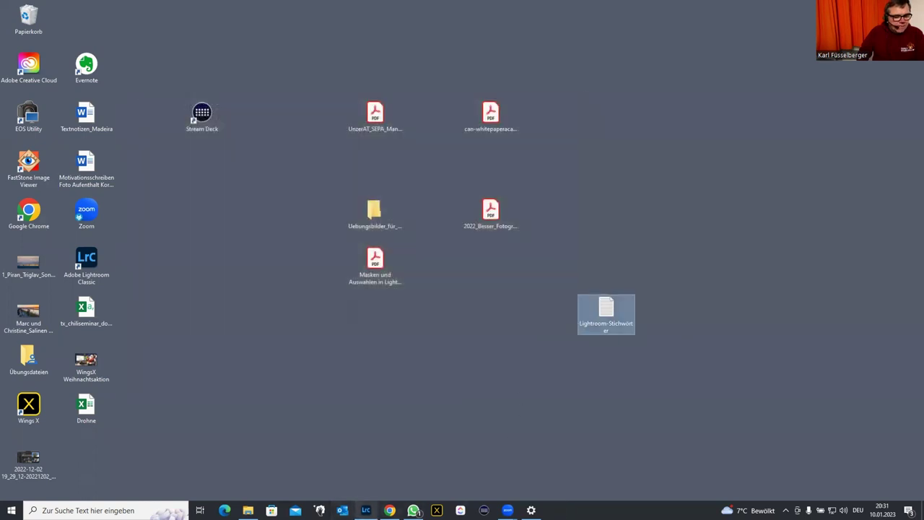
- Switch back to Lightroom Classic and open the Metadaten menu
click(366, 510)
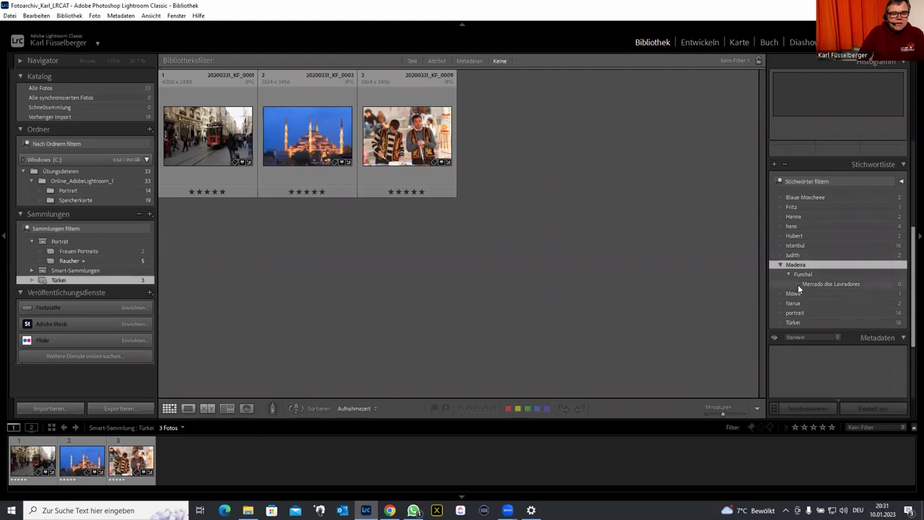
click(121, 19)
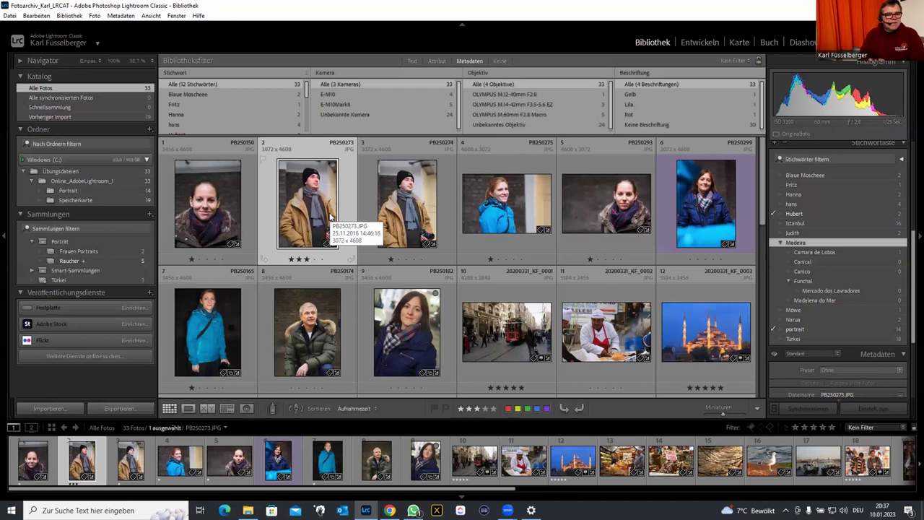
- Visit Develop for the yellow-jacket portrait, view its context menu, then return to the Library grid
click(693, 44)
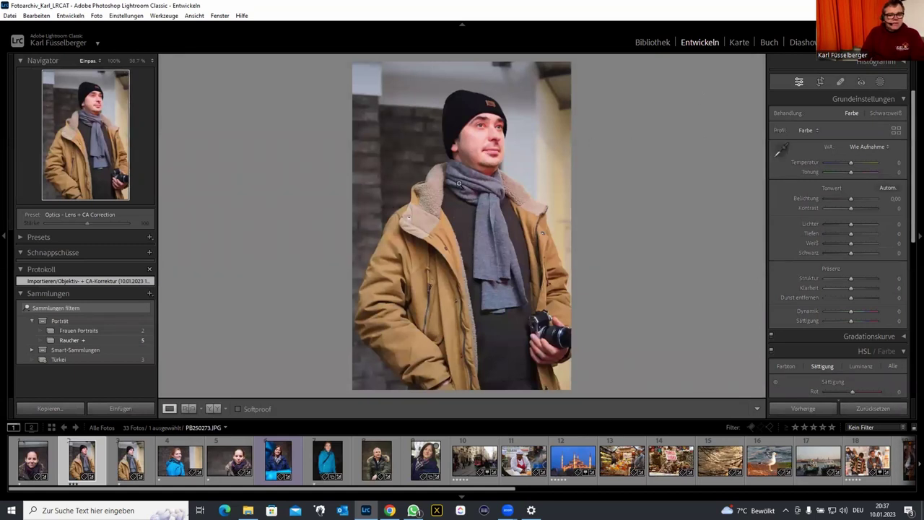
right_click(460, 182)
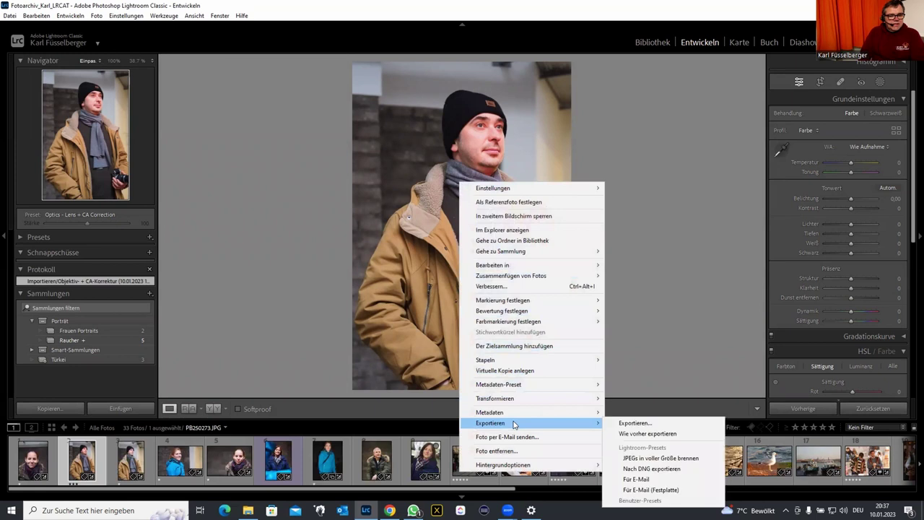
mouse_move(531, 423)
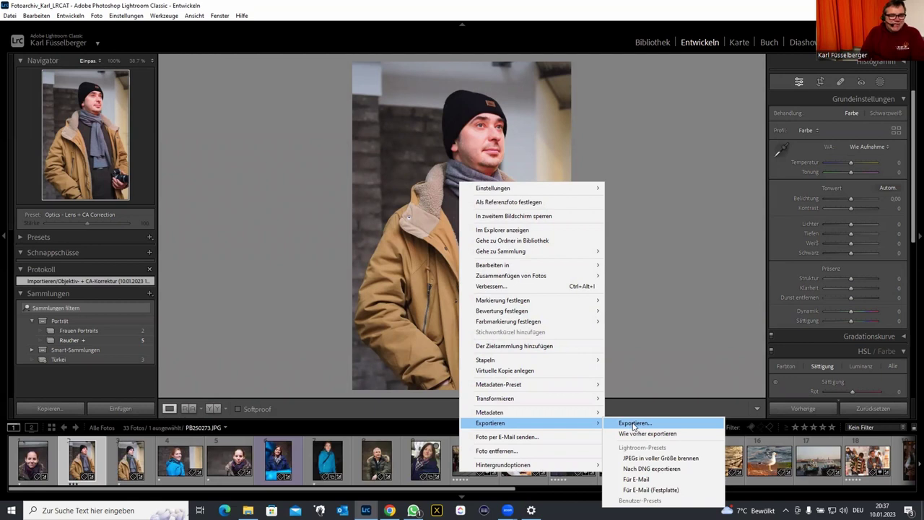
click(651, 43)
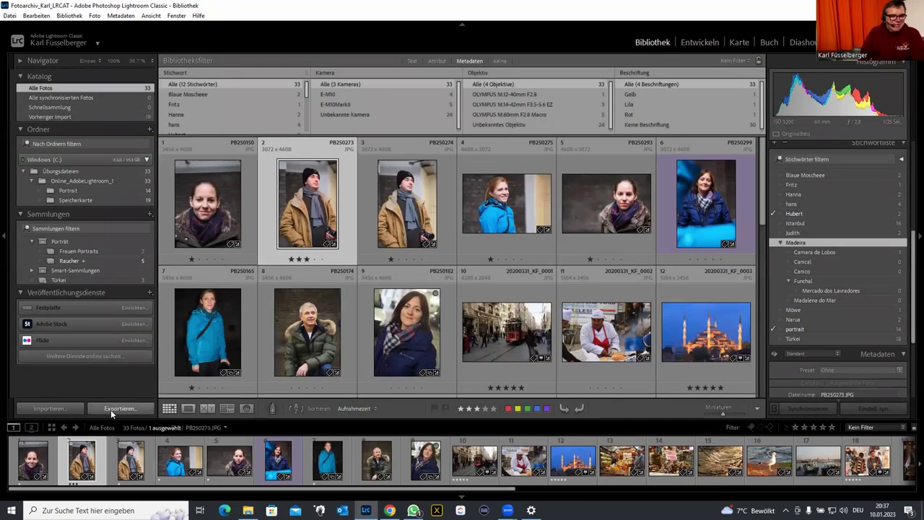
click(686, 44)
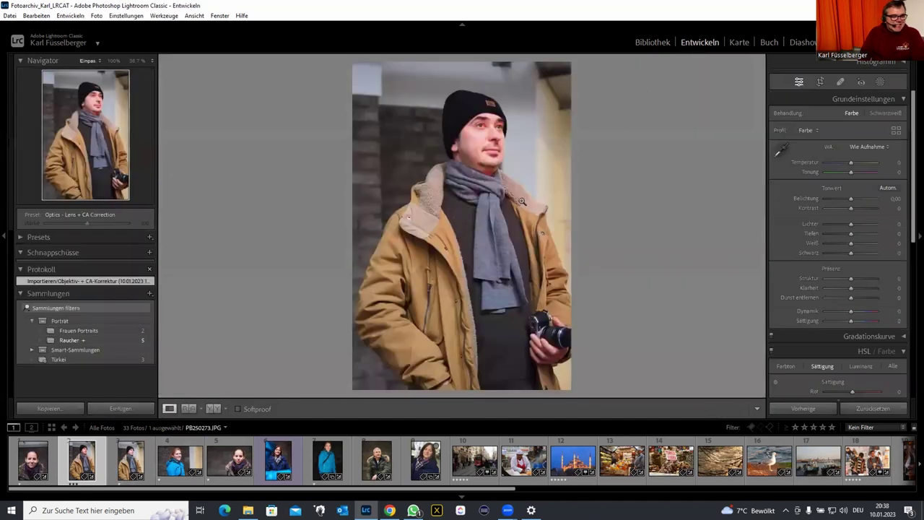
right_click(475, 199)
mouse_move(535, 441)
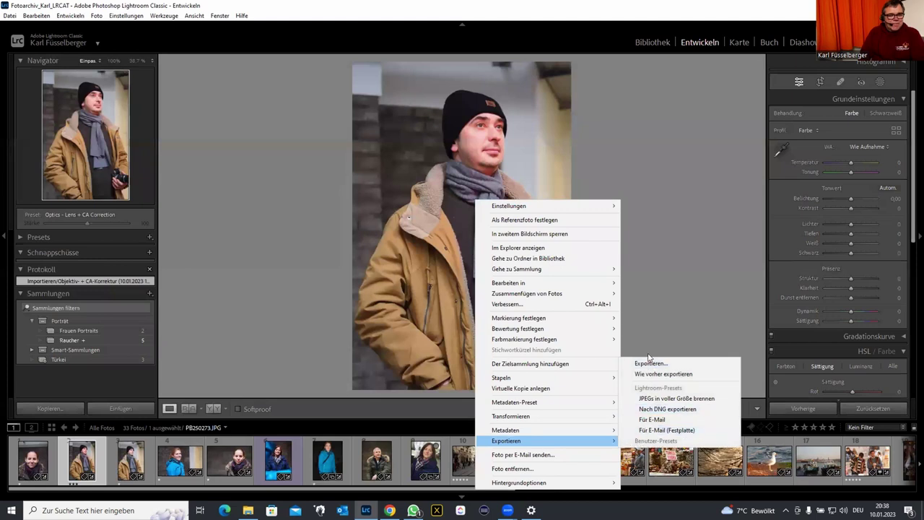
click(651, 364)
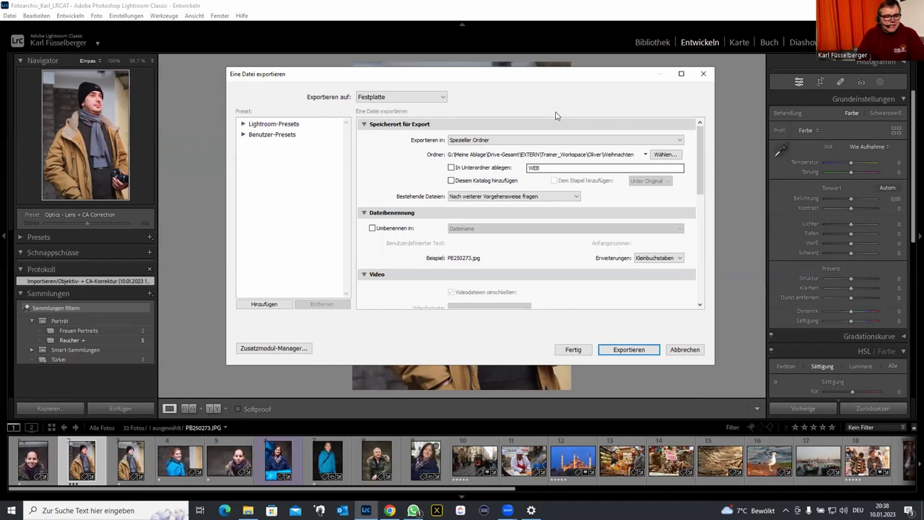
key(Escape)
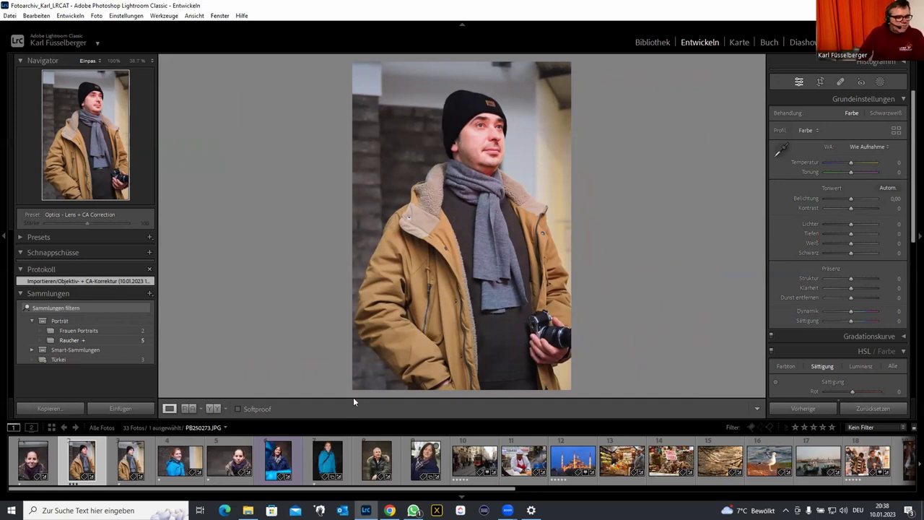
- Select the first twelve photos in the grid and open Aufnahmezeit bearbeiten
key(g)
key(Left)
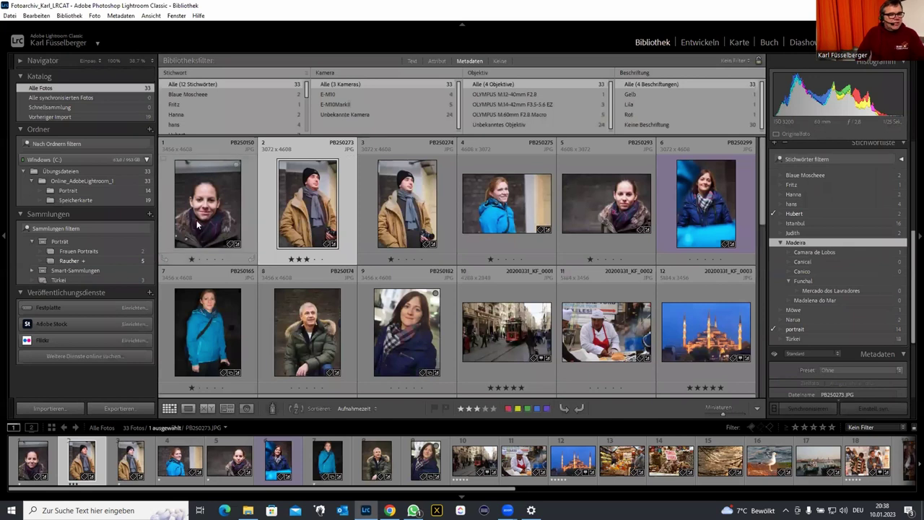
shift+click(699, 334)
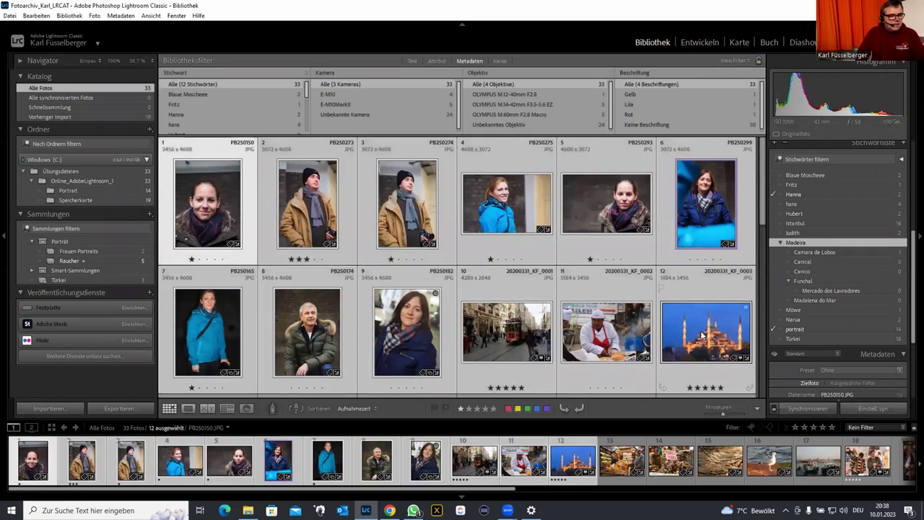
click(120, 16)
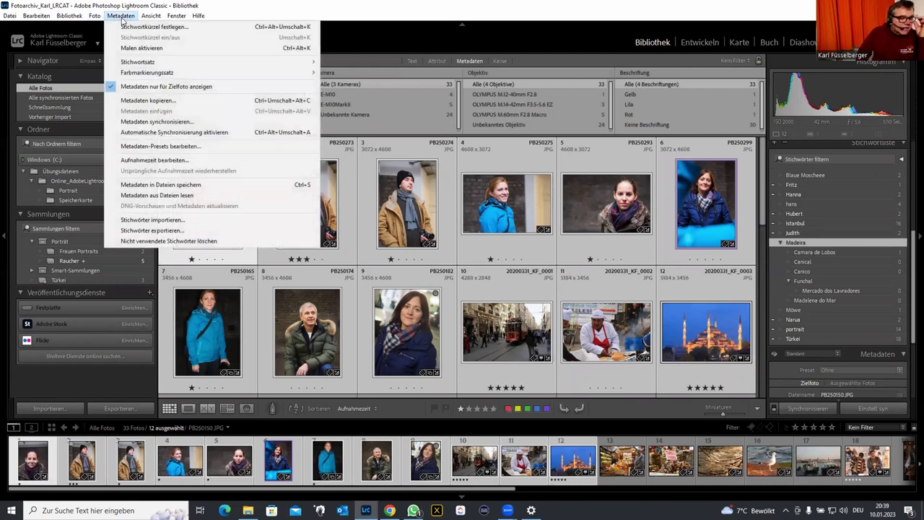
click(197, 160)
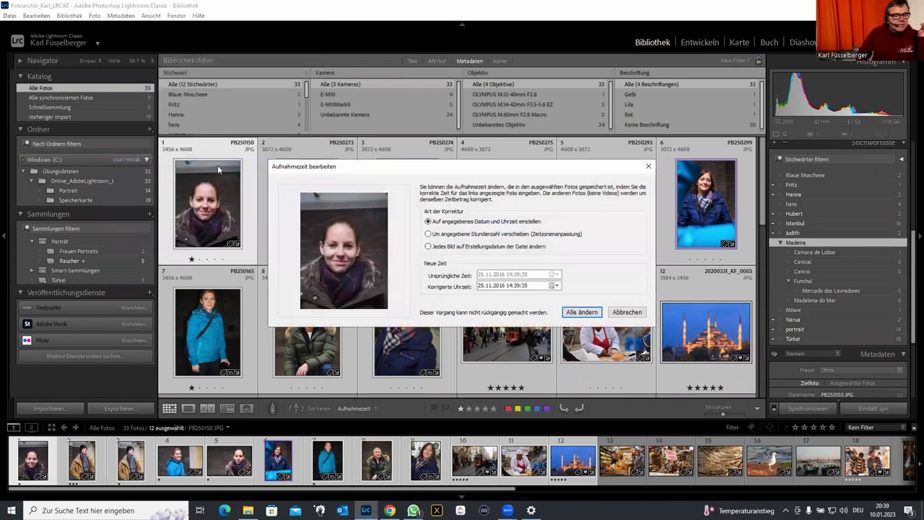
- Try a 3-hour shift and the calendar, then cancel without changing capture times
click(429, 235)
click(585, 282)
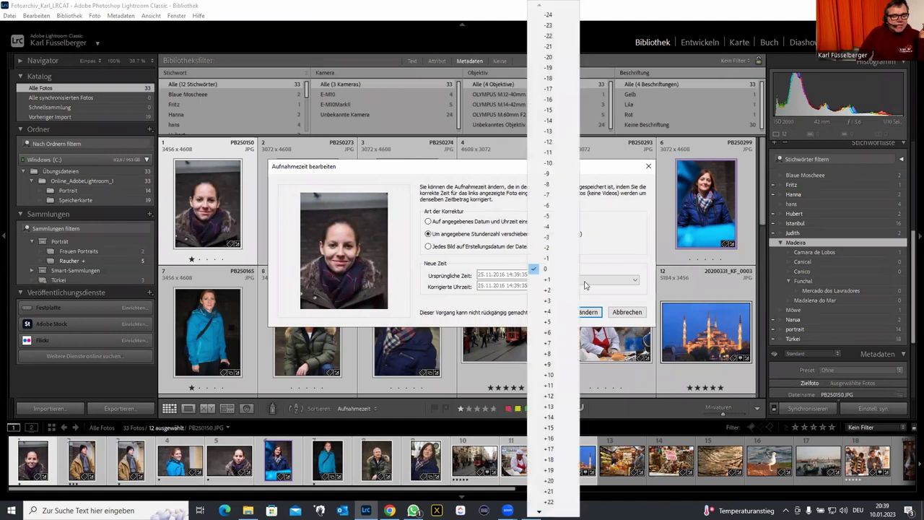
click(562, 237)
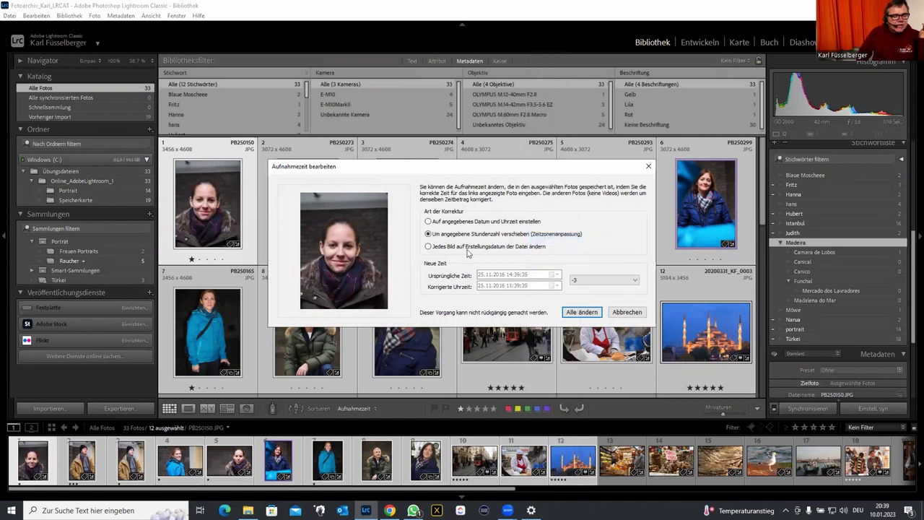
click(428, 222)
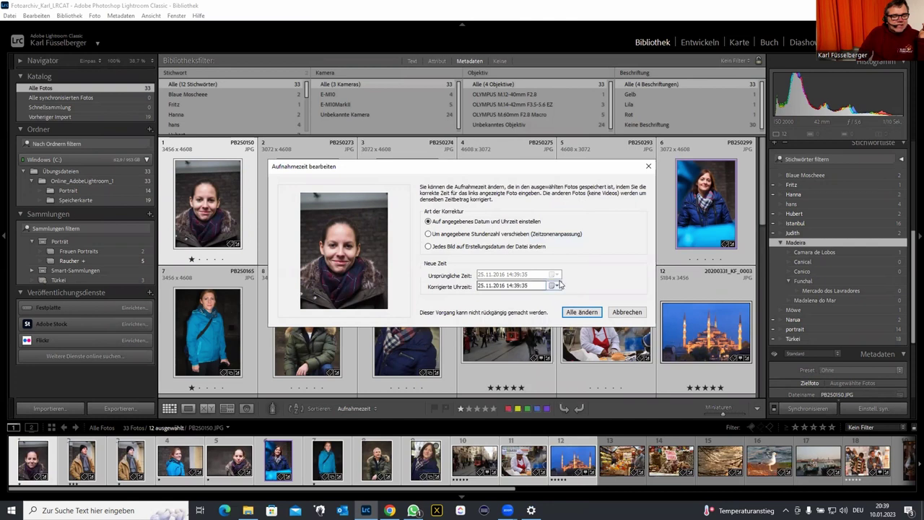
click(555, 286)
click(603, 267)
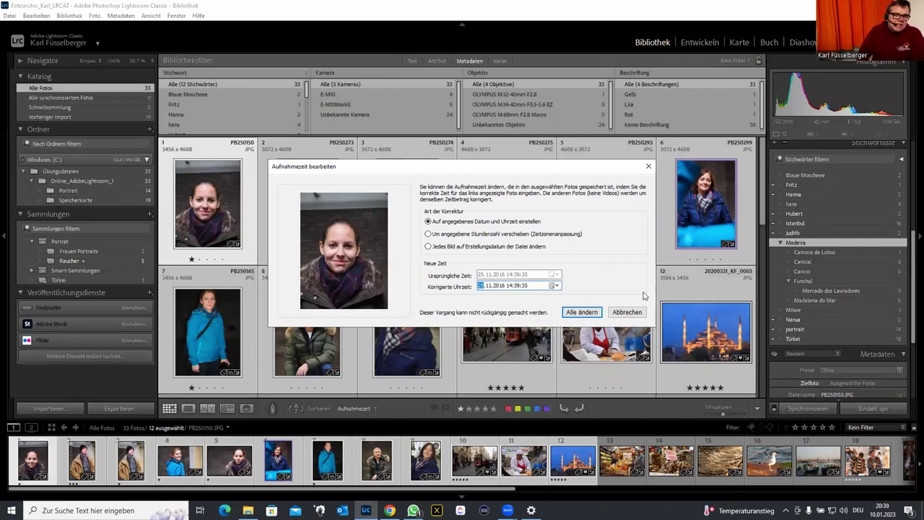
click(627, 312)
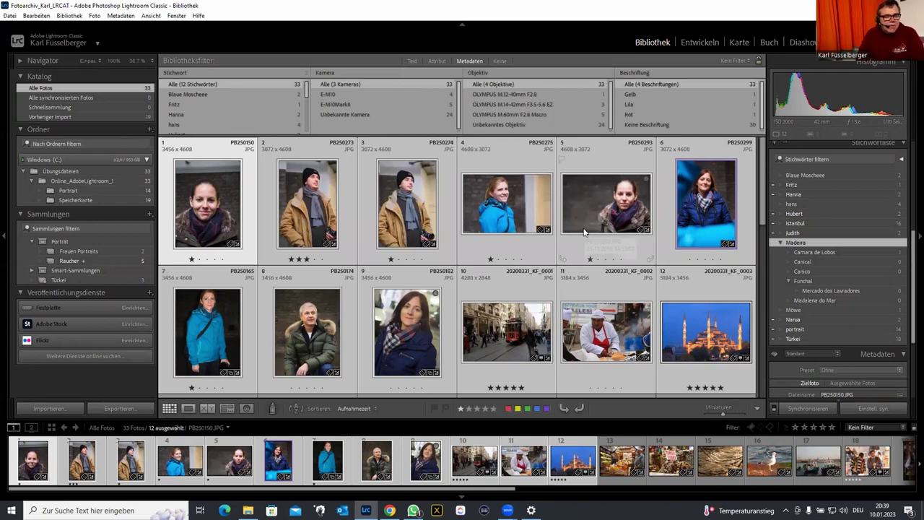
- Show the 33 photos of folder Online_AdobeLightroom_1 and open the Metadaten menu
click(84, 181)
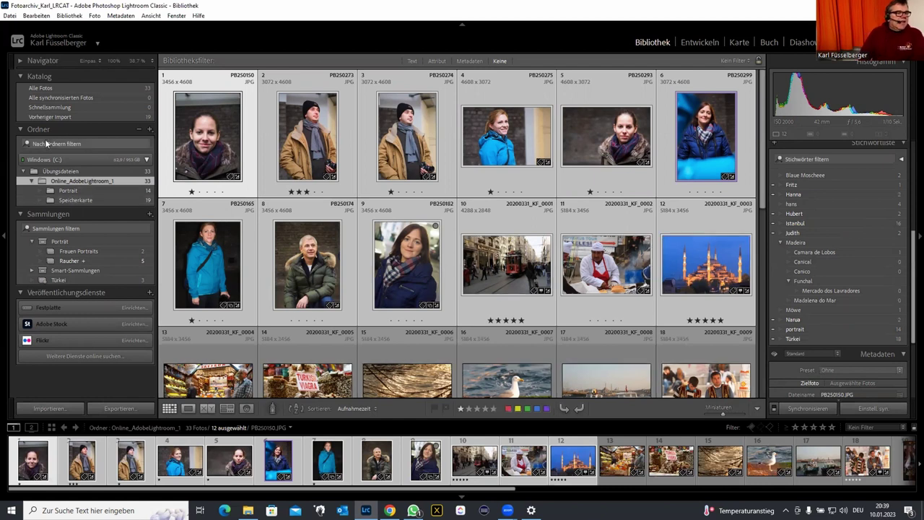
click(122, 16)
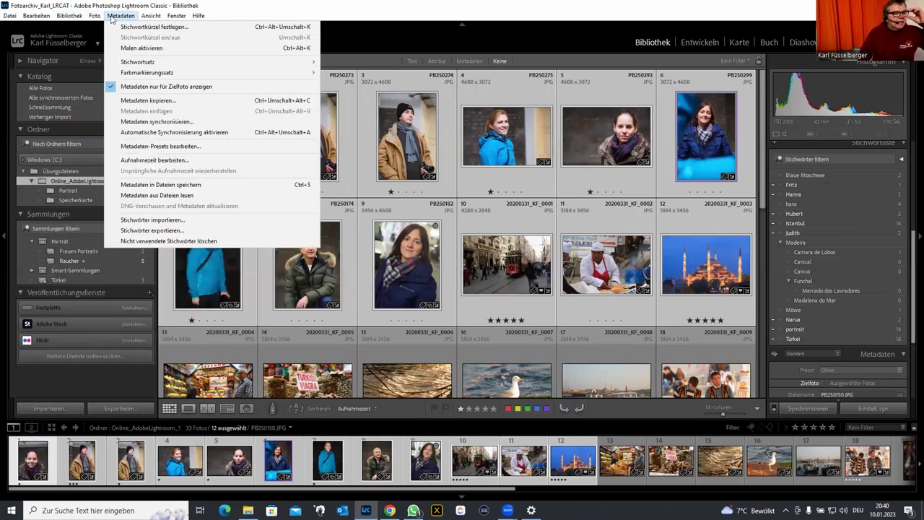
- Open the metadata preset editor and collapse the basic, camera and IPTC content sections
click(153, 147)
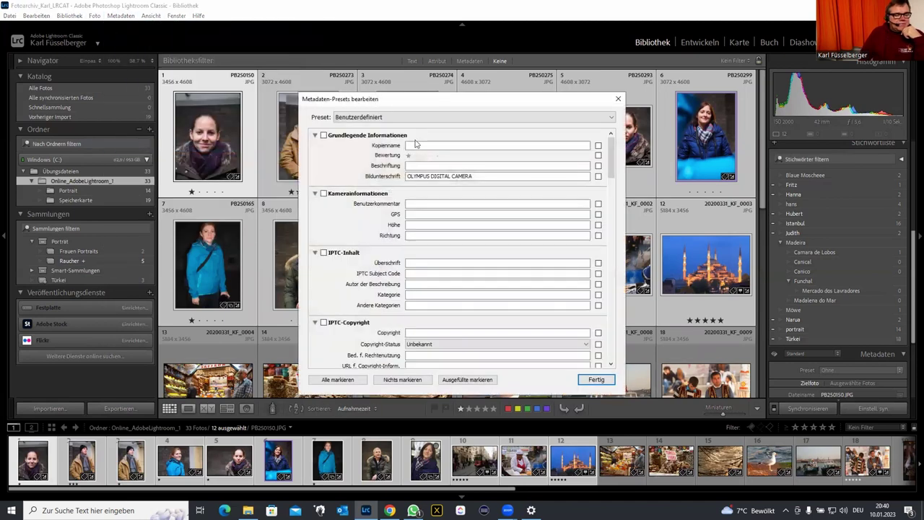
drag(415, 105, 421, 77)
click(419, 90)
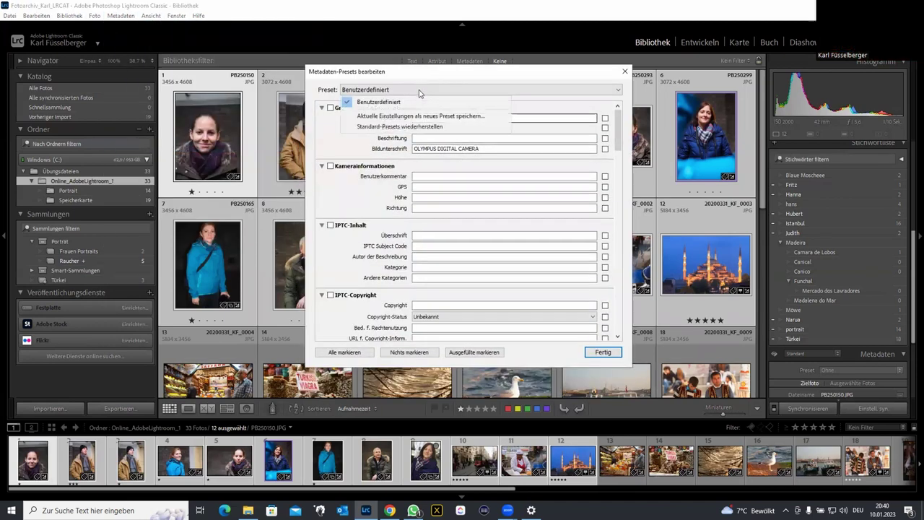
click(497, 150)
click(321, 108)
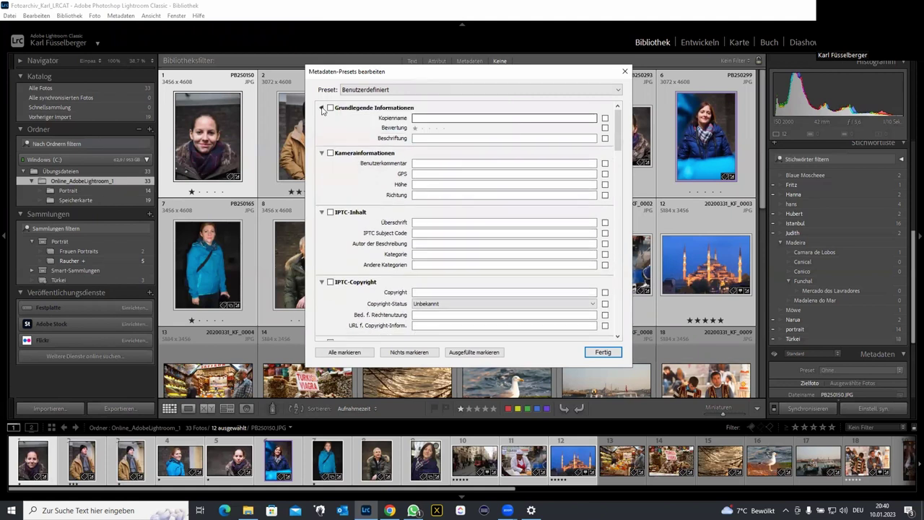
click(322, 123)
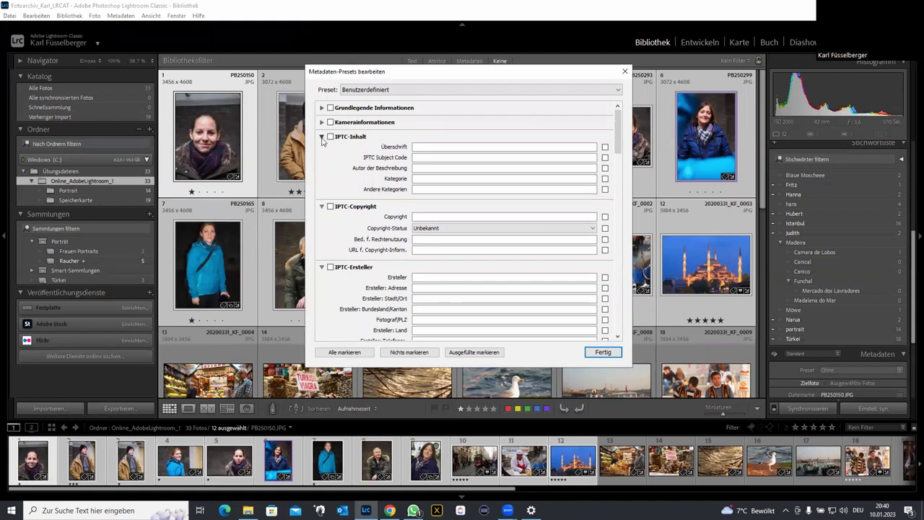
click(323, 137)
click(418, 161)
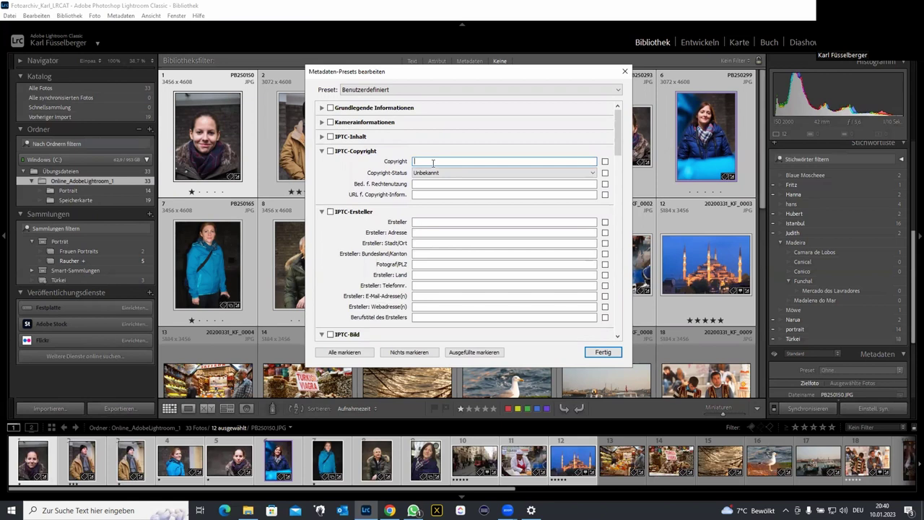
text(Karl Wiener Fotoschulke)
click(492, 174)
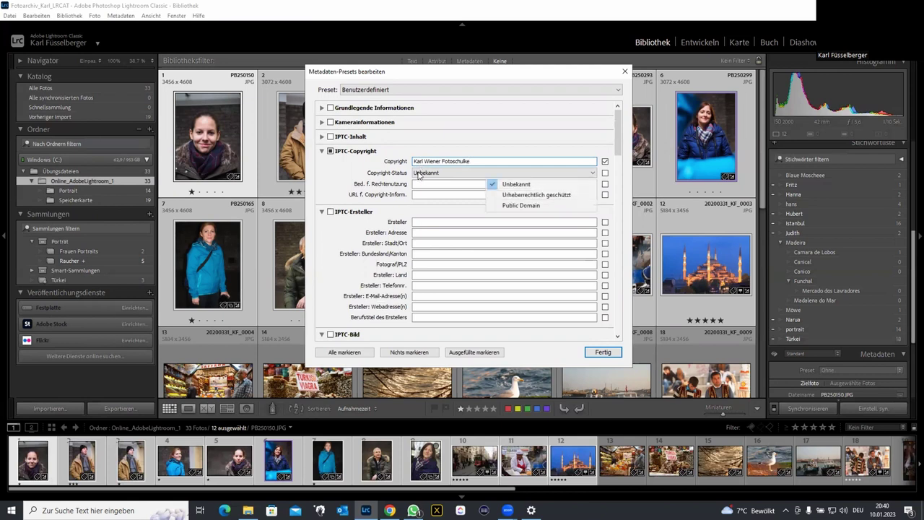
click(535, 195)
click(502, 186)
text(Rechte an)
key(BackSpace)
key(BackSpace)
key(BackSpace)
key(BackSpace)
key(BackSpace)
key(BackSpace)
text(Benutzung frei für Pressearbeit Wiener )
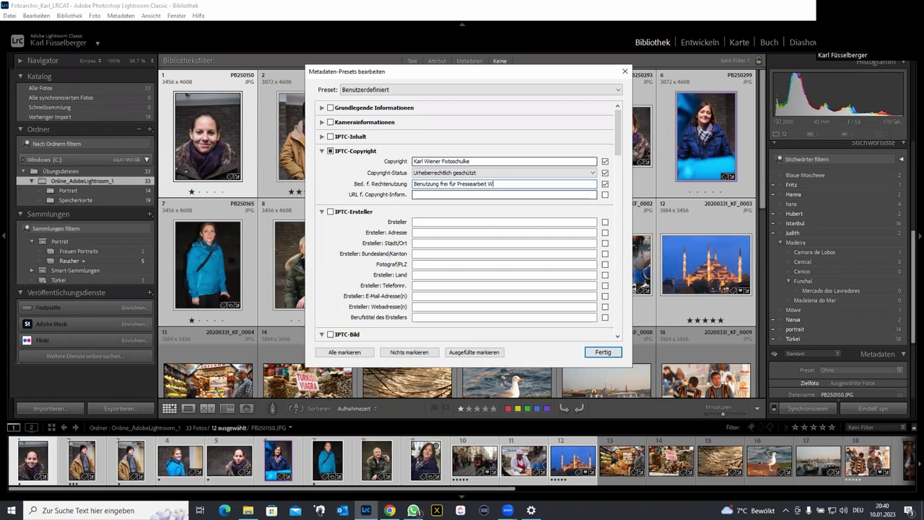
text(Fotoschule)
key(Tab)
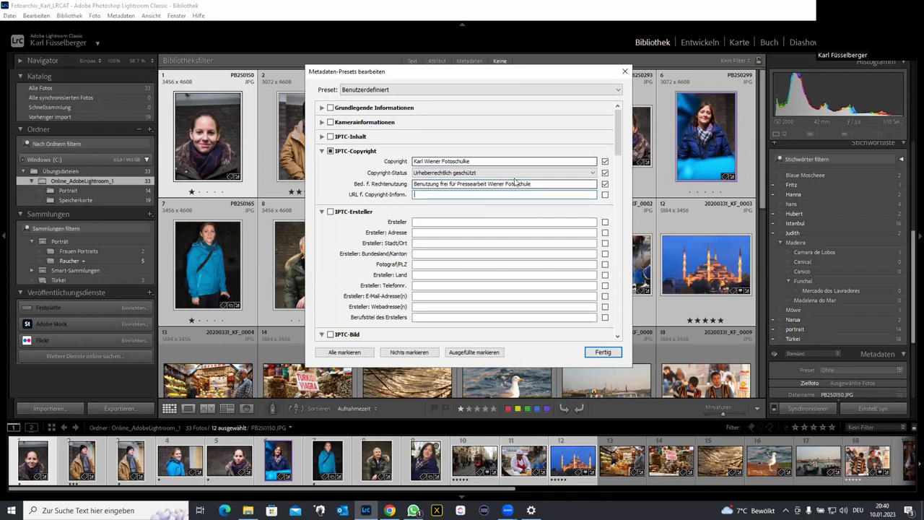
text(w.wienerfotoschule.at)
click(465, 224)
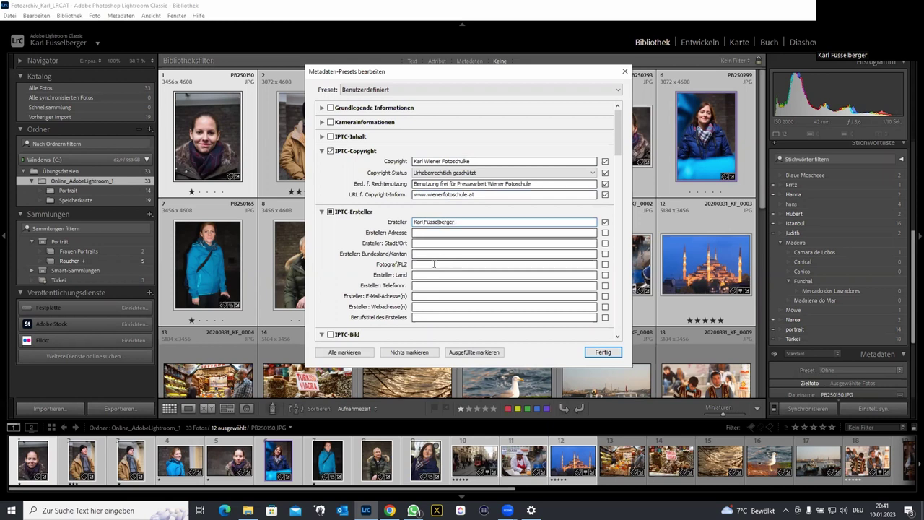
- Save the current settings as a new metadata preset named 'KF' and finish with Fertig
click(424, 90)
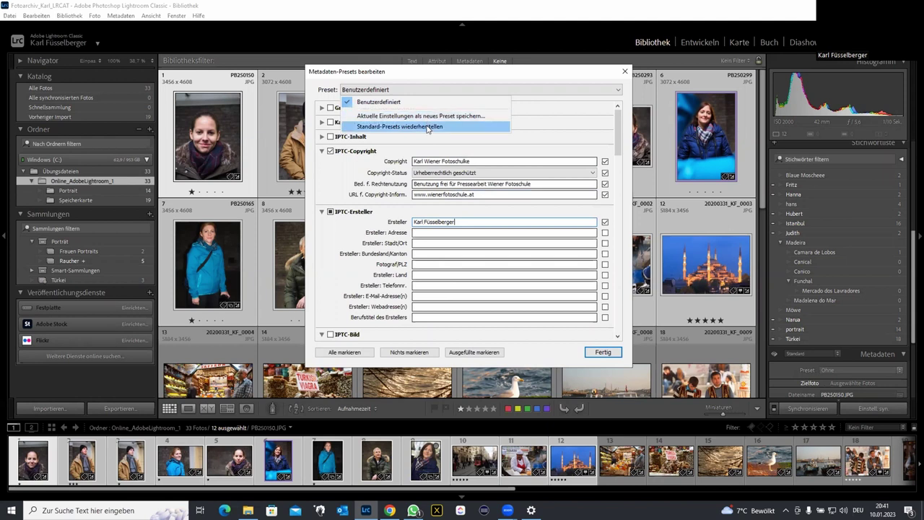
click(424, 128)
click(417, 91)
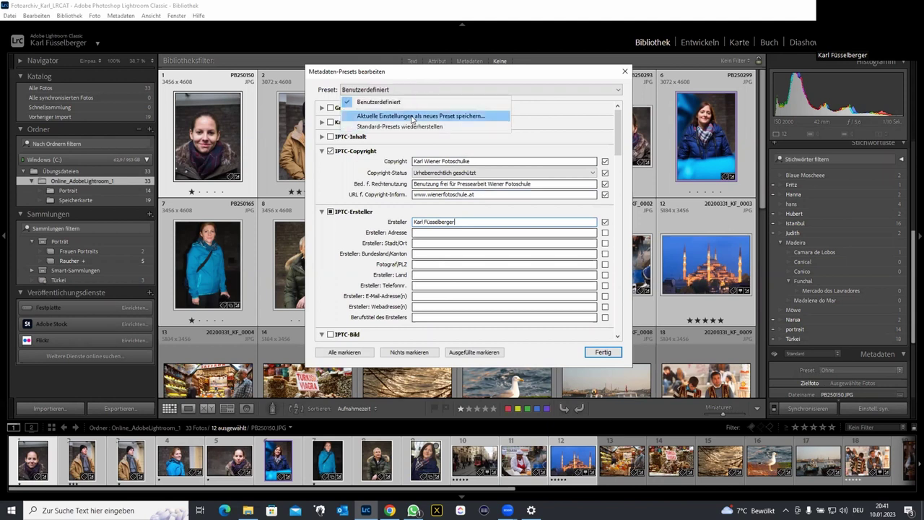
click(411, 120)
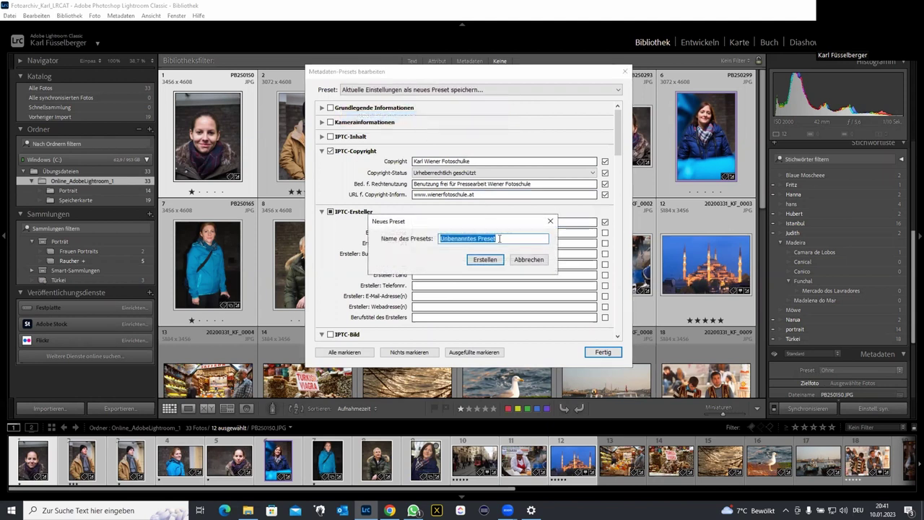
text(KF)
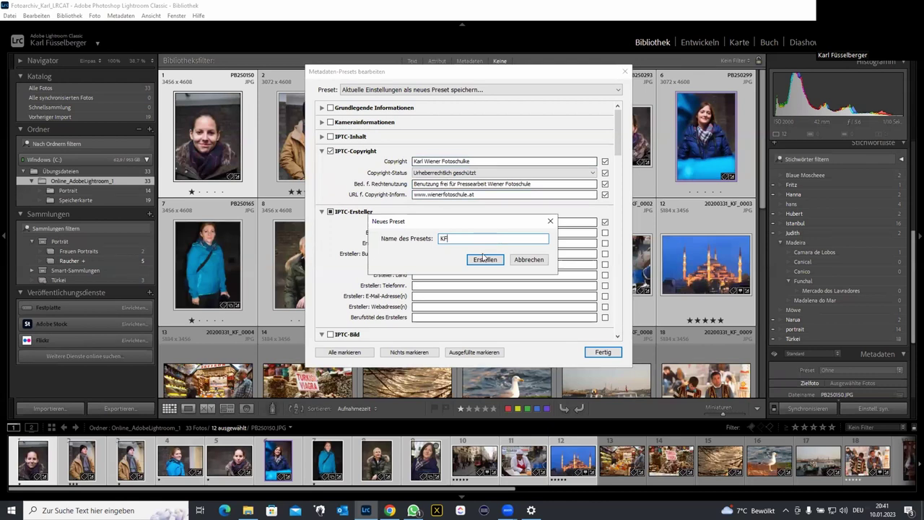
click(485, 259)
click(603, 353)
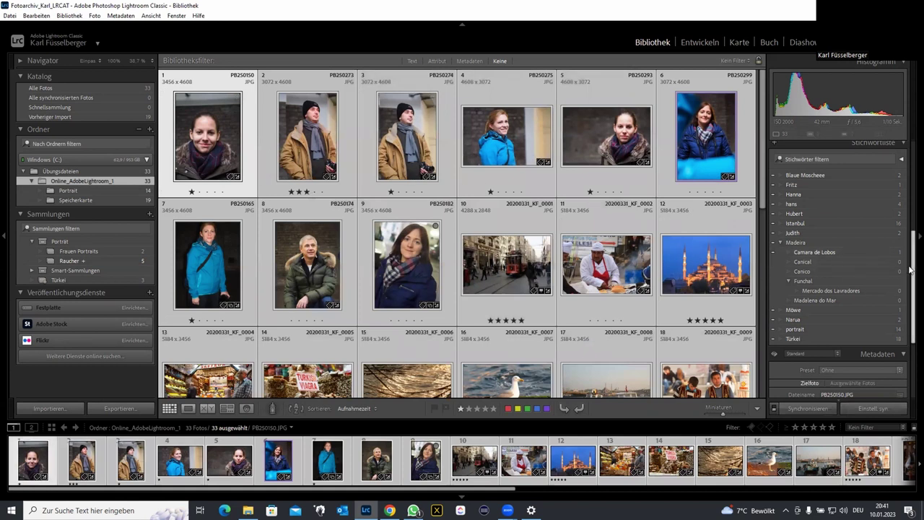
- Apply the KF preset to all 33 selected photos, then check photo 10's metadata
scroll(876, 249, down, 5)
click(874, 247)
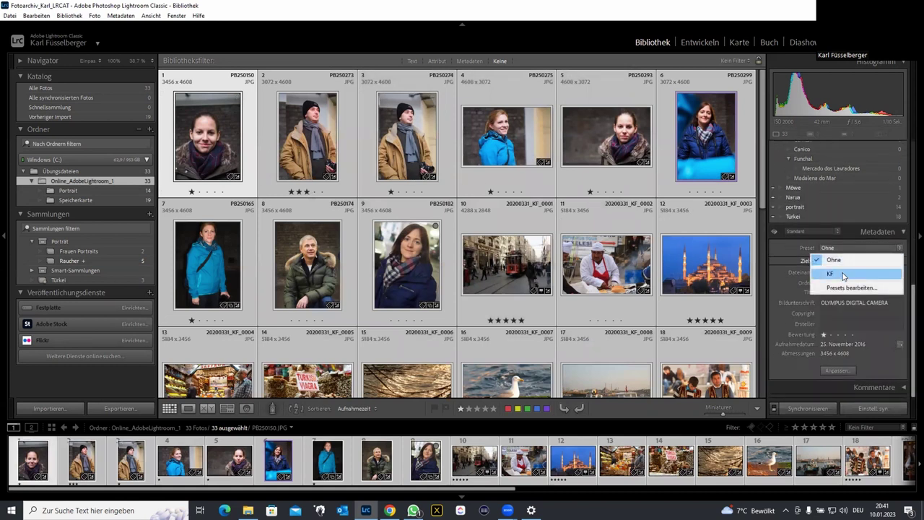
click(842, 272)
click(517, 269)
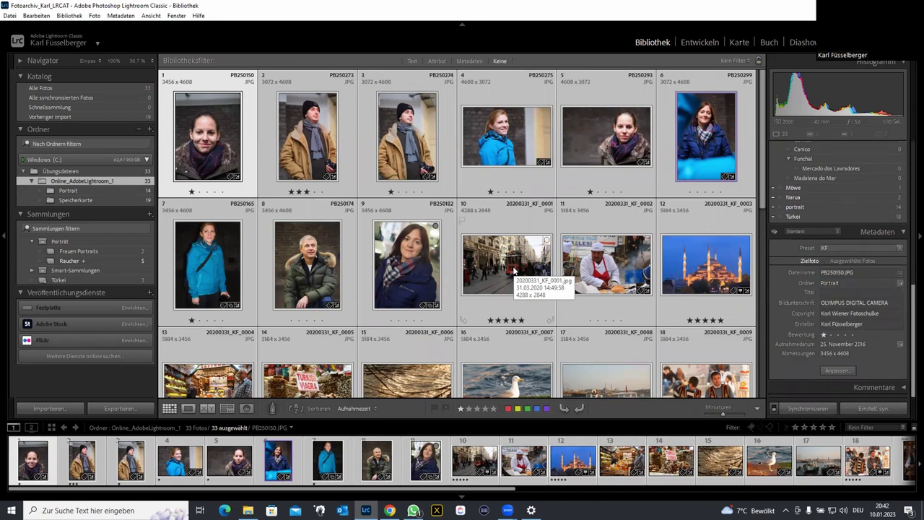
click(510, 239)
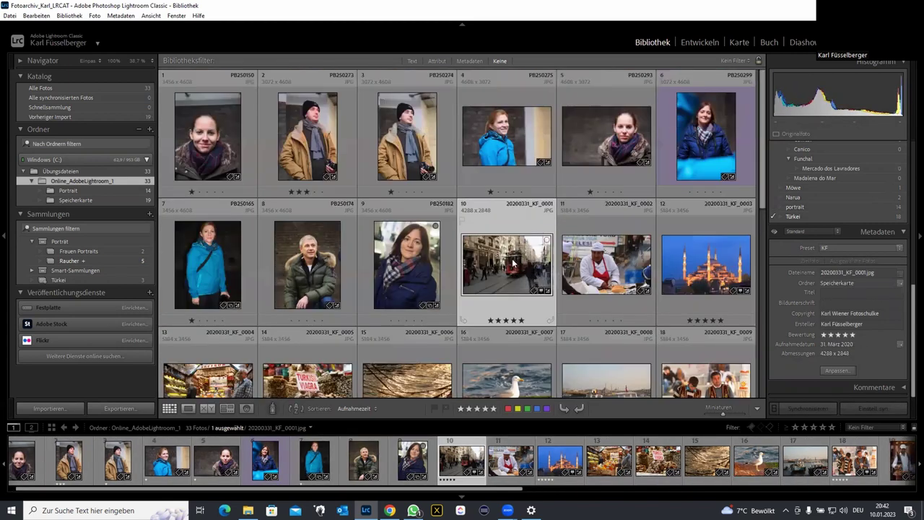
- Quit Lightroom Classic via Datei > Beenden and confirm with Ja
click(11, 16)
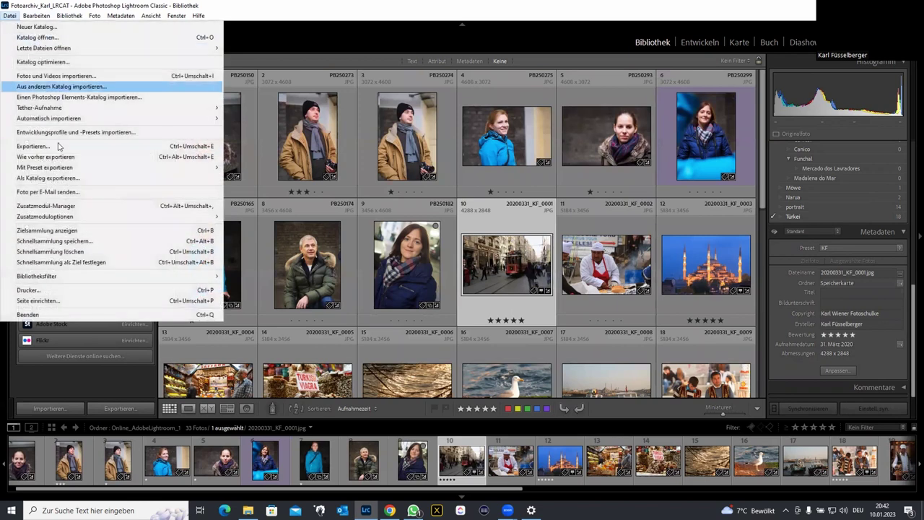
click(75, 313)
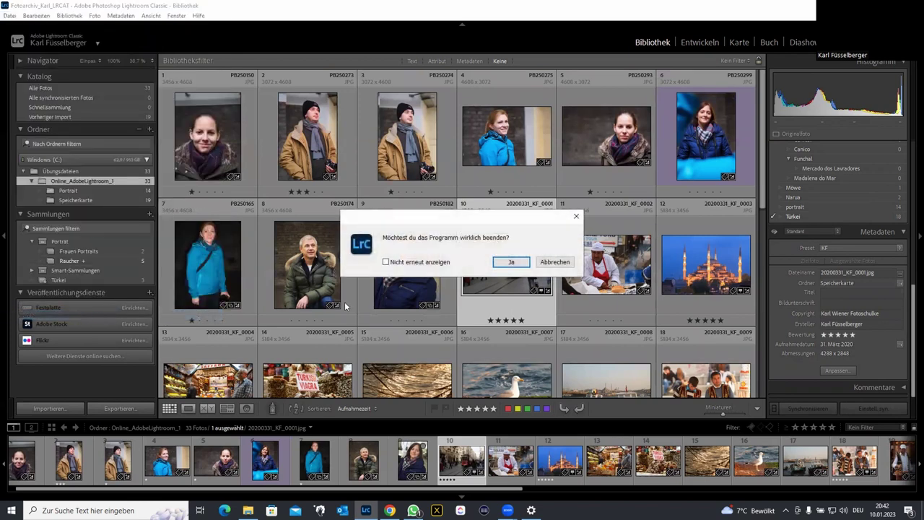
click(499, 265)
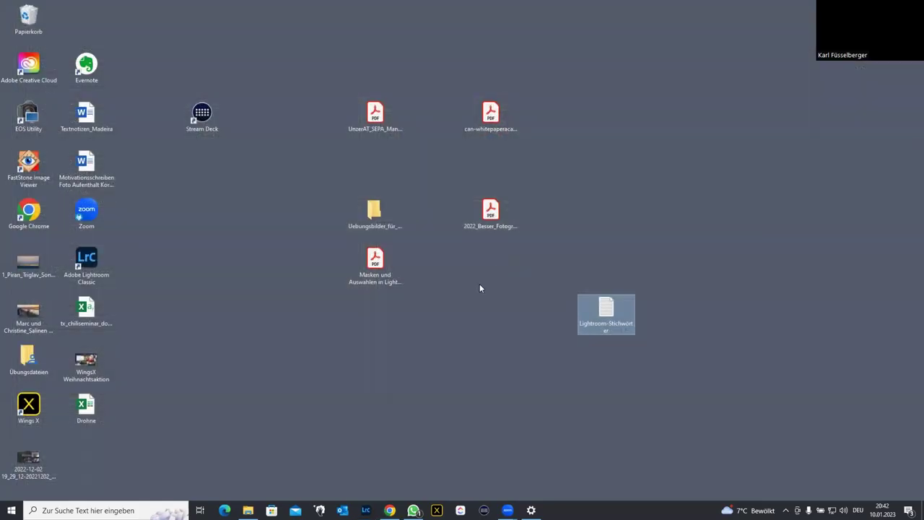